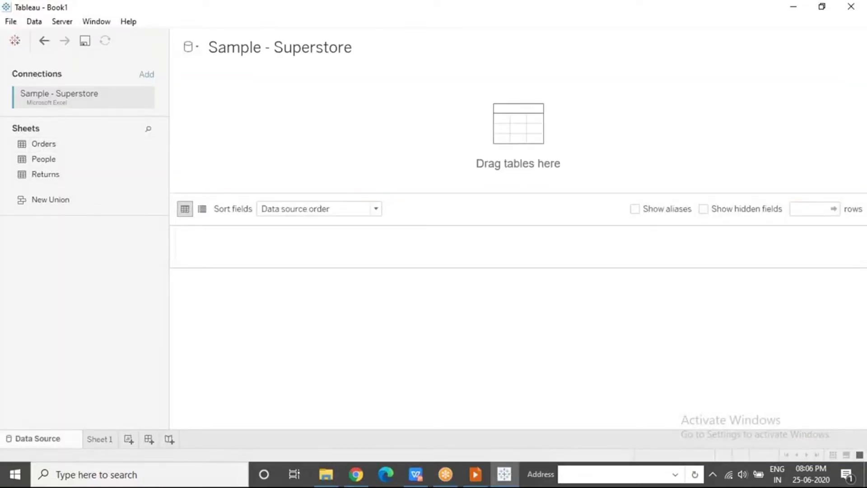
# Step: Add the Orders table to the data source and plot Sales as rows against Sub-Category as columns on Sheet 1
pyautogui.doubleClick(43, 144)
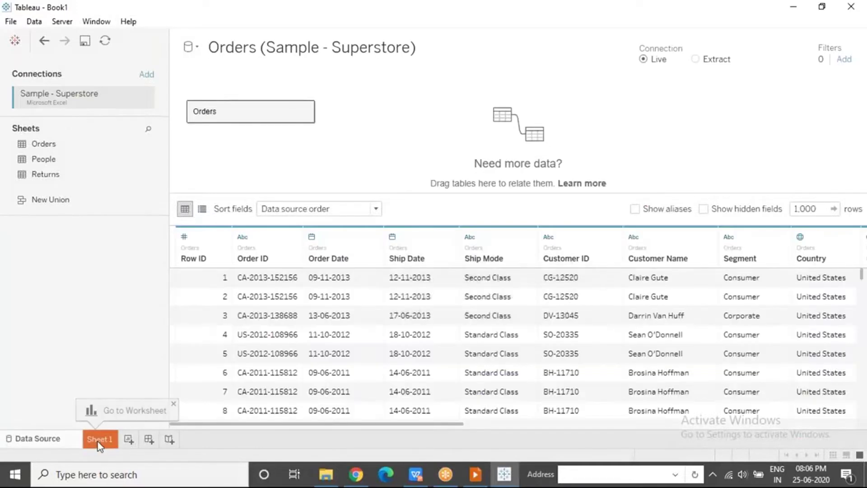
pyautogui.click(100, 438)
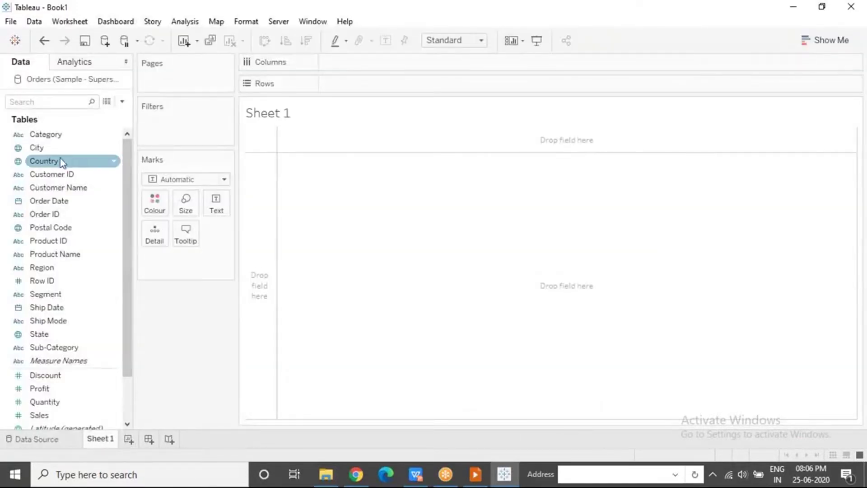
pyautogui.click(46, 294)
pyautogui.moveTo(54, 347); pyautogui.dragTo(351, 59)
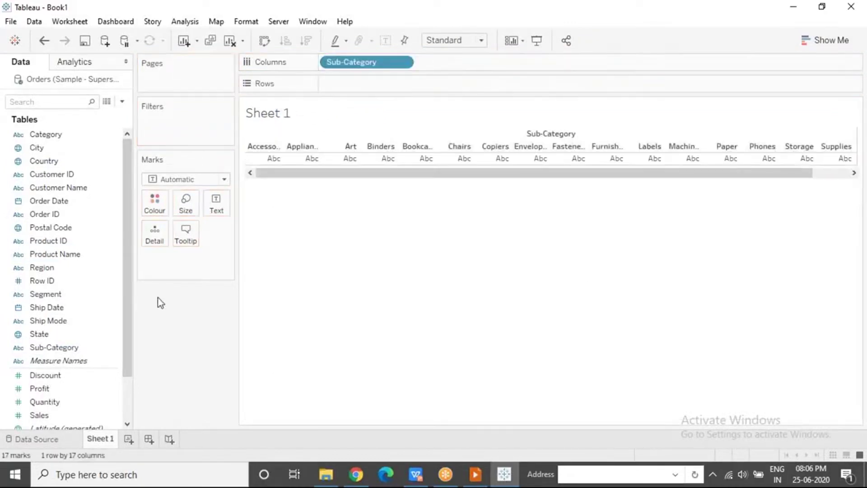
pyautogui.moveTo(58, 414)
pyautogui.mouseDown()
pyautogui.moveTo(99, 352)
pyautogui.moveTo(353, 81)
pyautogui.mouseUp()
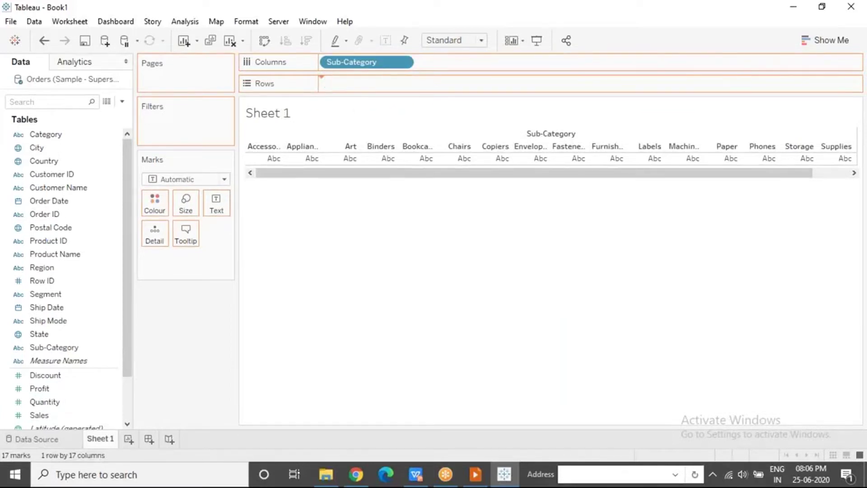
# Step: Colour the bars by Category and inspect the details of the Accessories bar
pyautogui.moveTo(45, 134); pyautogui.dragTo(154, 204)
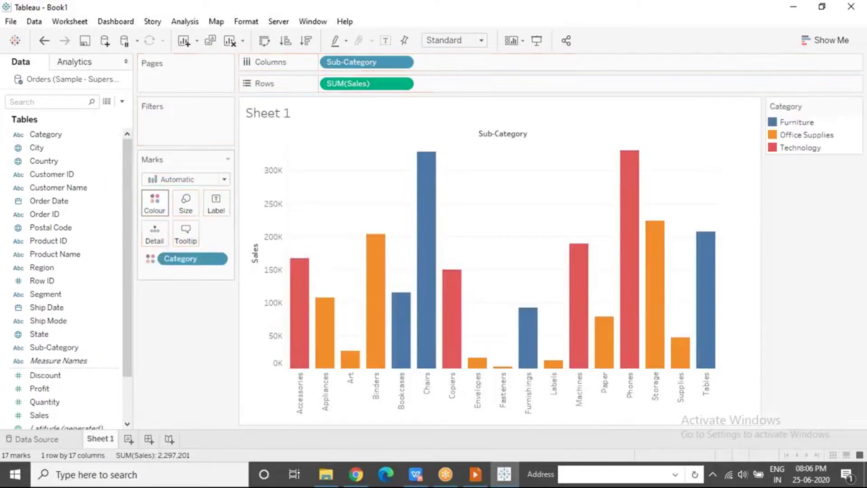
pyautogui.moveTo(304, 299)
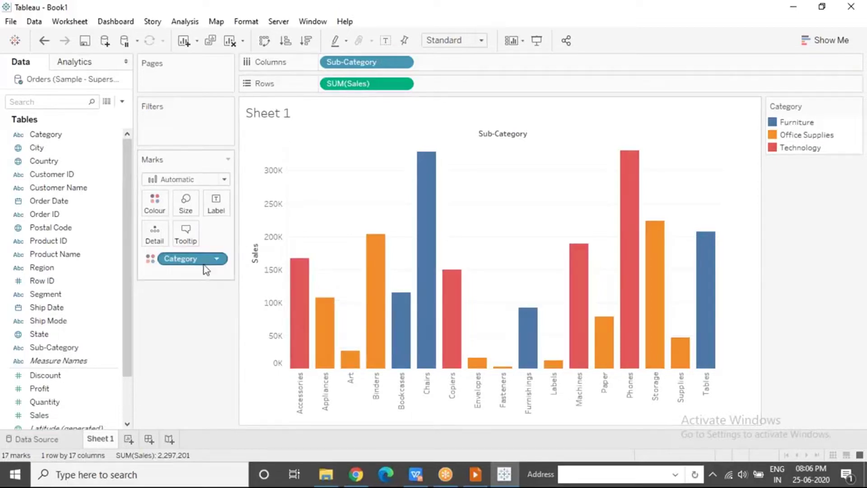
pyautogui.moveTo(301, 329)
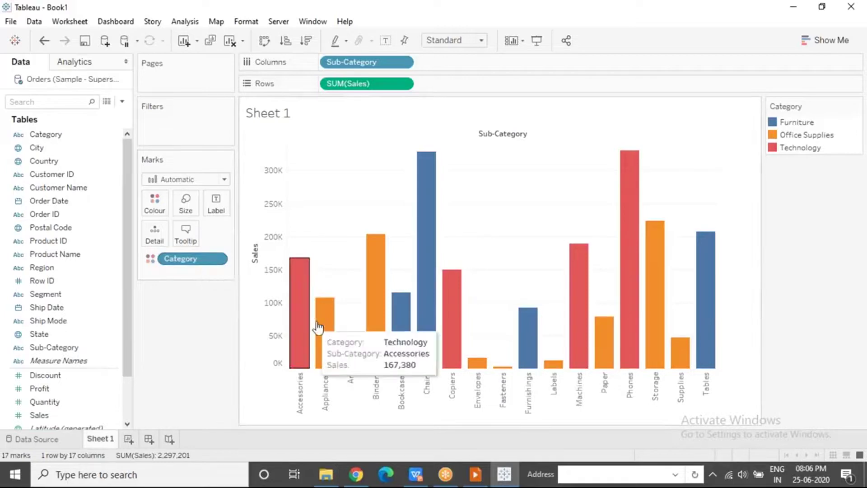
pyautogui.click(301, 329)
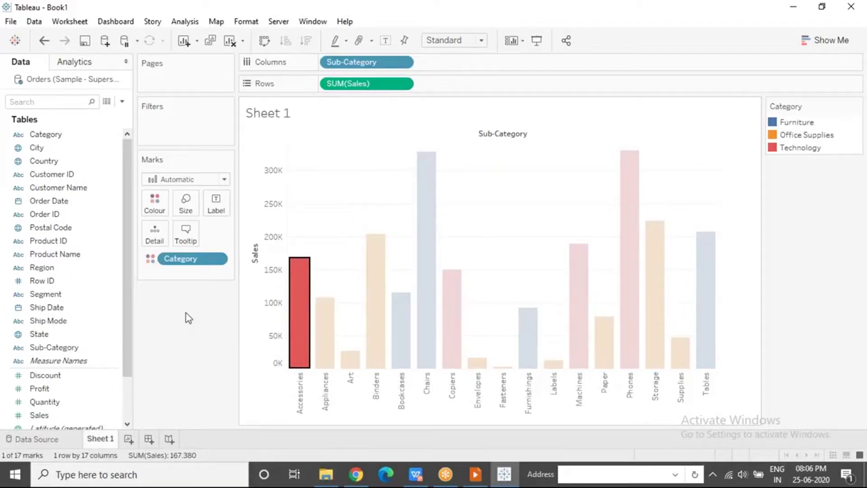
pyautogui.press('Escape')
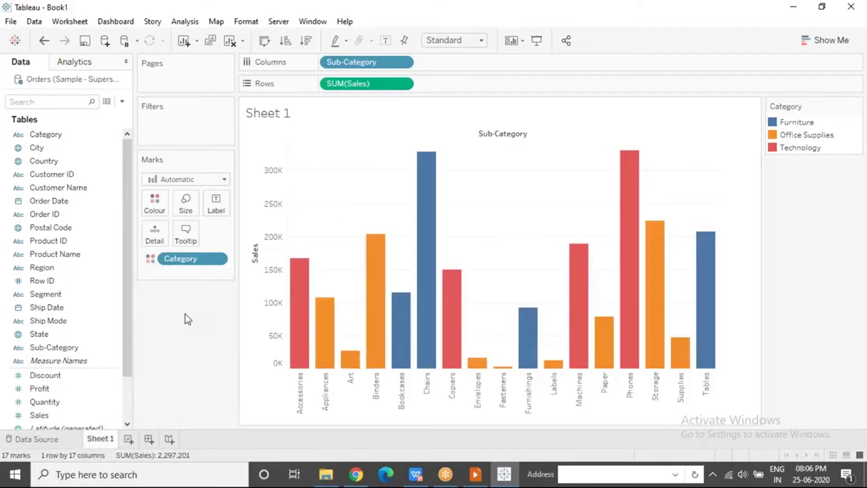
# Step: Size the bars by Profit and highlight the Accessories column for a moment
pyautogui.moveTo(40, 388); pyautogui.dragTo(190, 193)
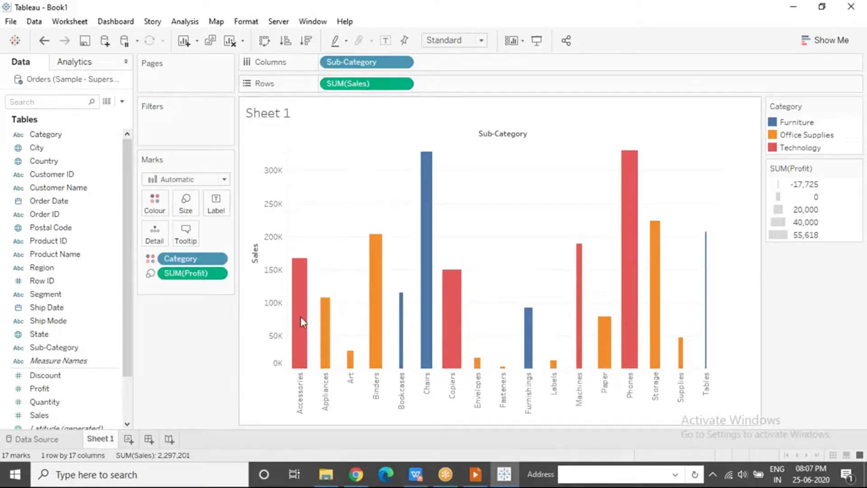
pyautogui.click(299, 398)
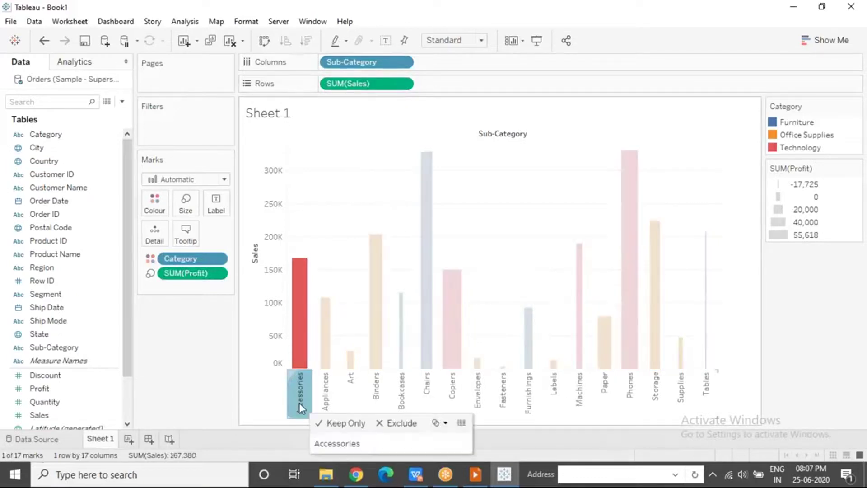
pyautogui.click(323, 391)
pyautogui.click(183, 335)
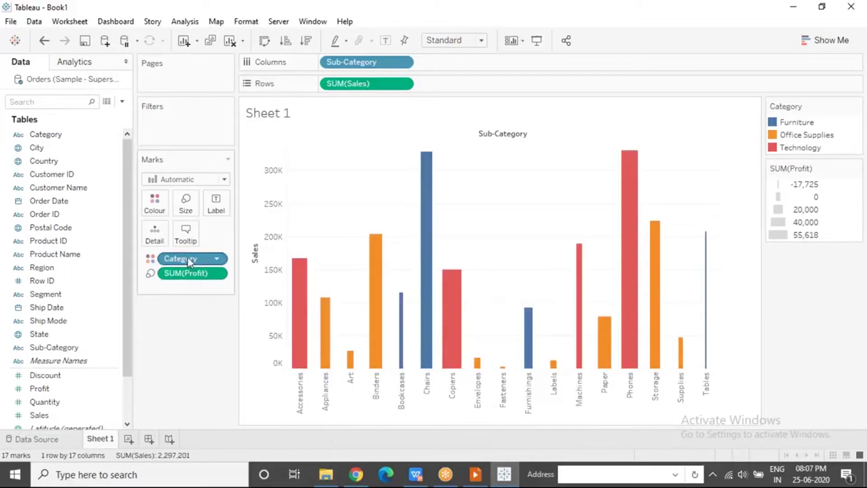
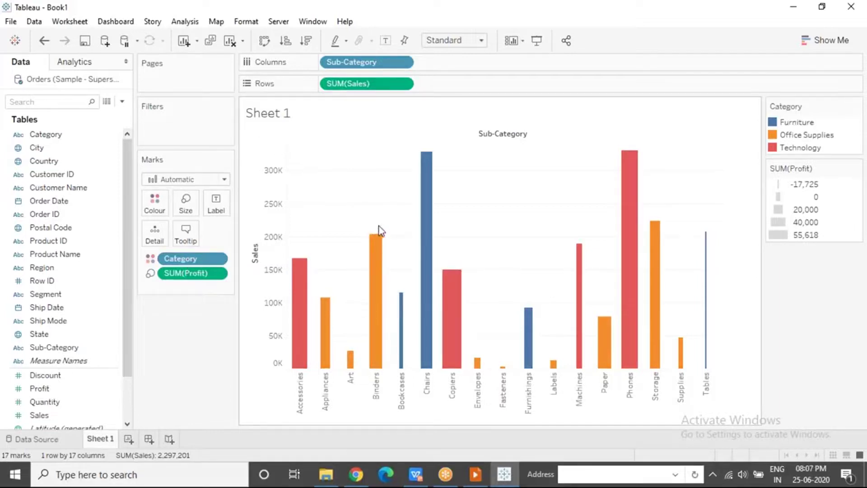
# Step: Switch the bars' mark labels on and off again
pyautogui.click(217, 203)
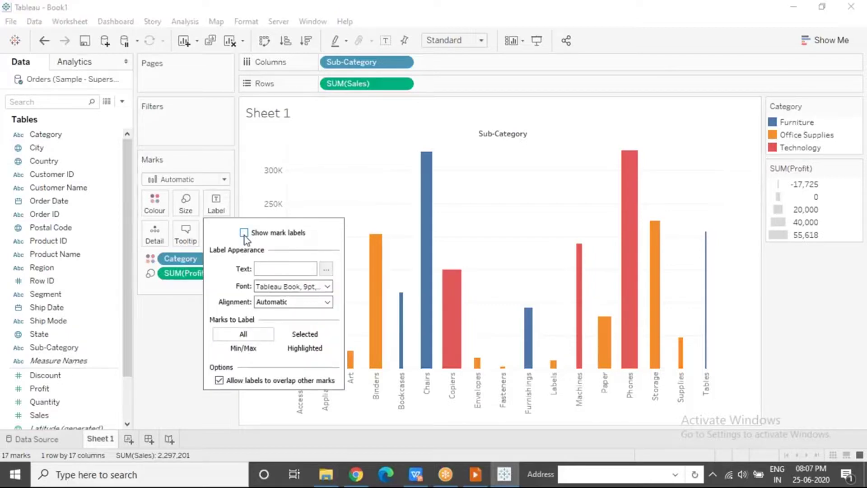
pyautogui.click(243, 233)
pyautogui.click(244, 235)
pyautogui.click(384, 43)
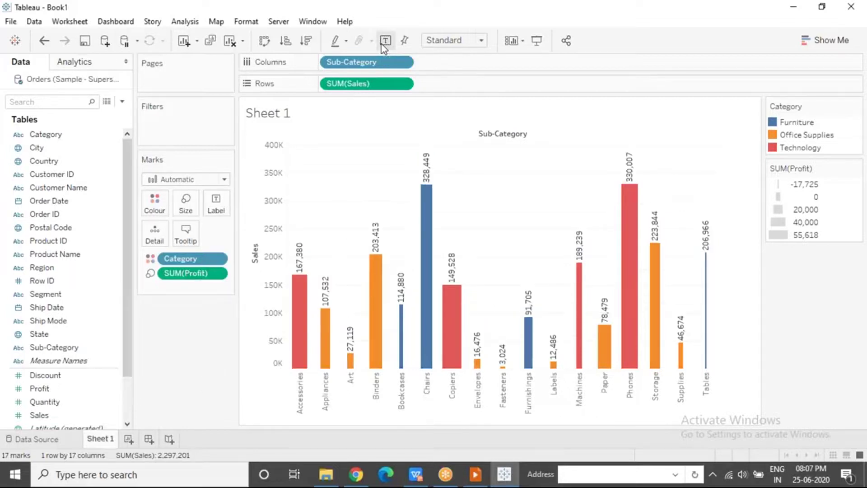
pyautogui.moveTo(428, 172)
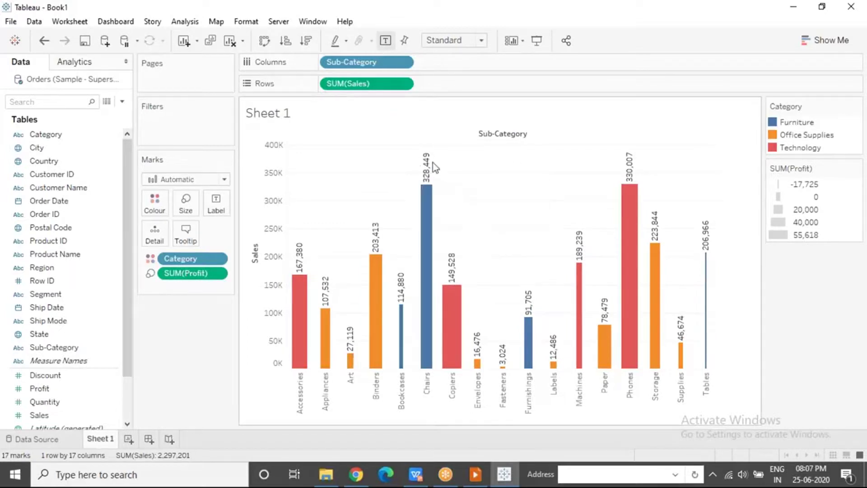
pyautogui.click(386, 42)
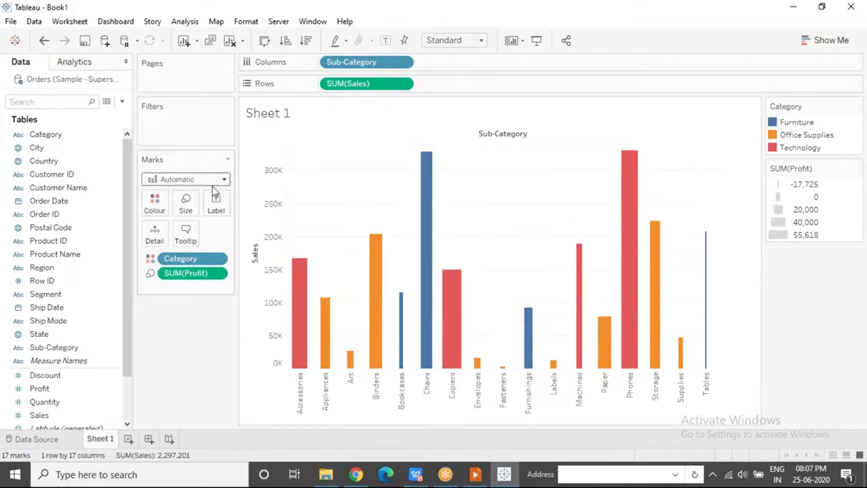
# Step: Show mark labels on all bars of the chart
pyautogui.click(216, 203)
pyautogui.click(244, 233)
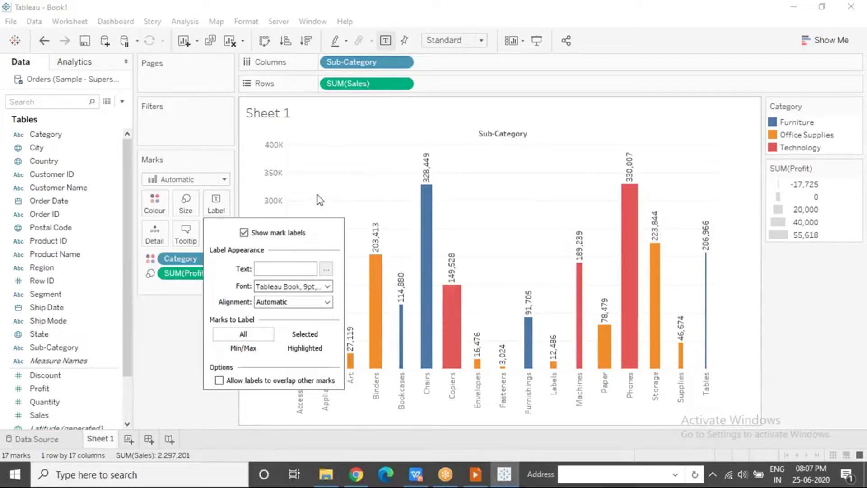
pyautogui.click(340, 188)
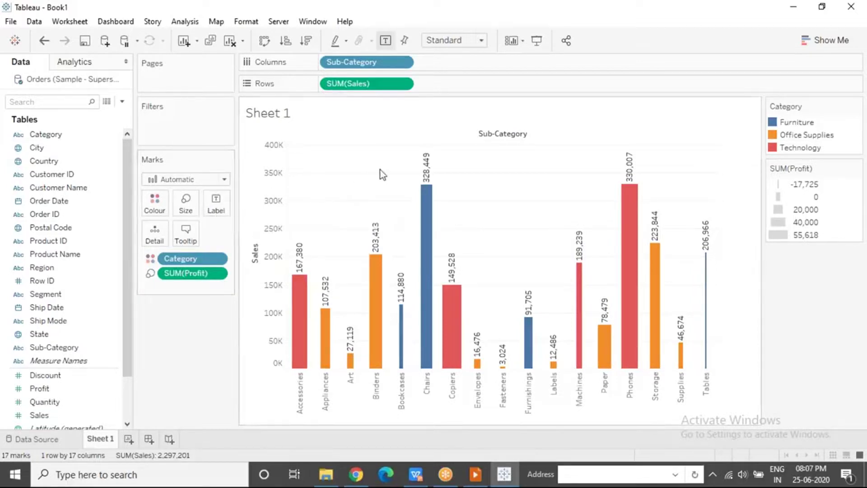
# Step: Label each bar with its Profit and Sales values
pyautogui.click(39, 414)
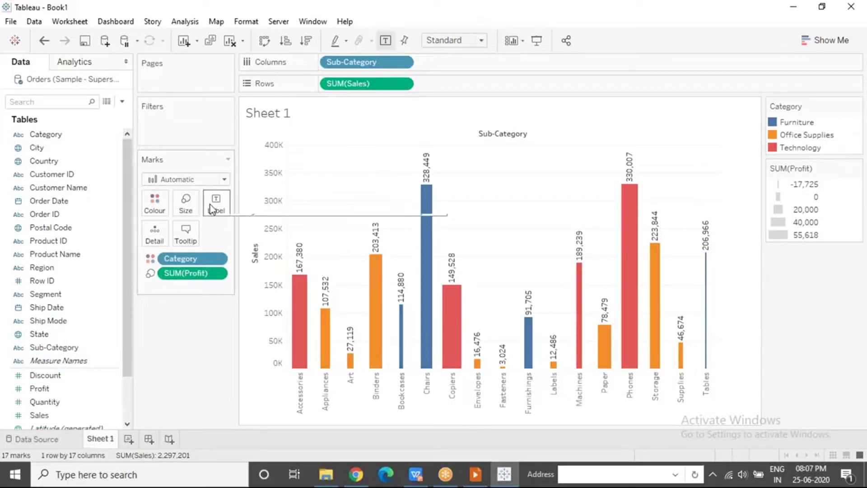
pyautogui.moveTo(40, 389); pyautogui.dragTo(216, 205)
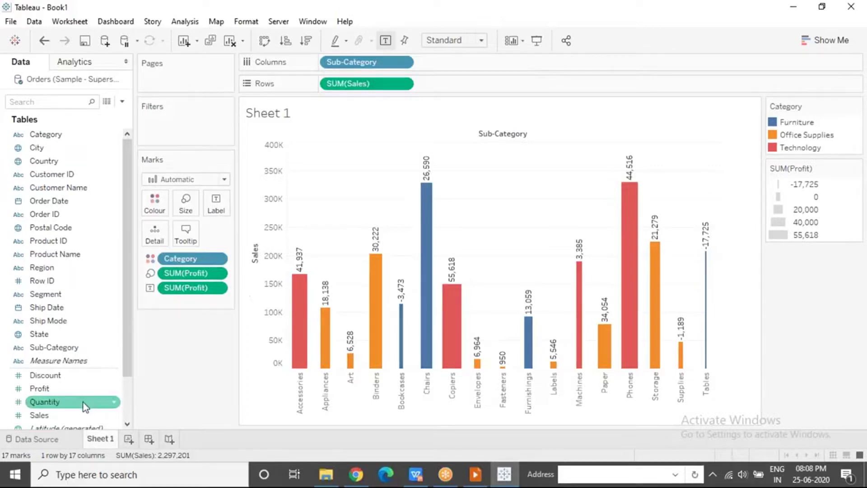
pyautogui.moveTo(65, 413); pyautogui.dragTo(217, 203)
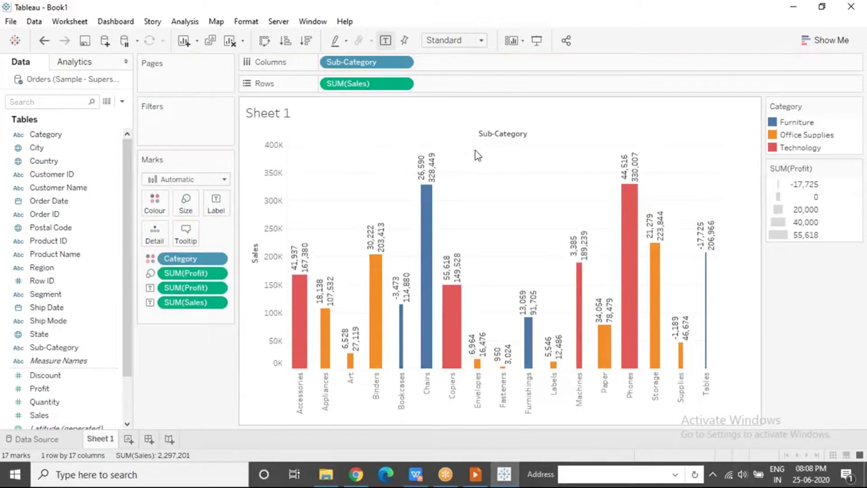
pyautogui.moveTo(425, 181)
pyautogui.moveTo(429, 207)
pyautogui.moveTo(461, 289)
# Step: Open the mark label text for editing and prefix the SUM(Profit) line with "Profit : "
pyautogui.click(222, 211)
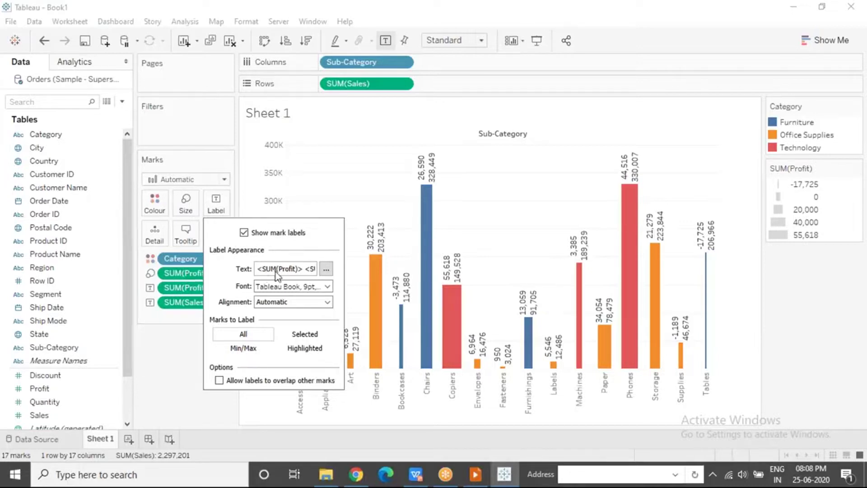
pyautogui.click(327, 271)
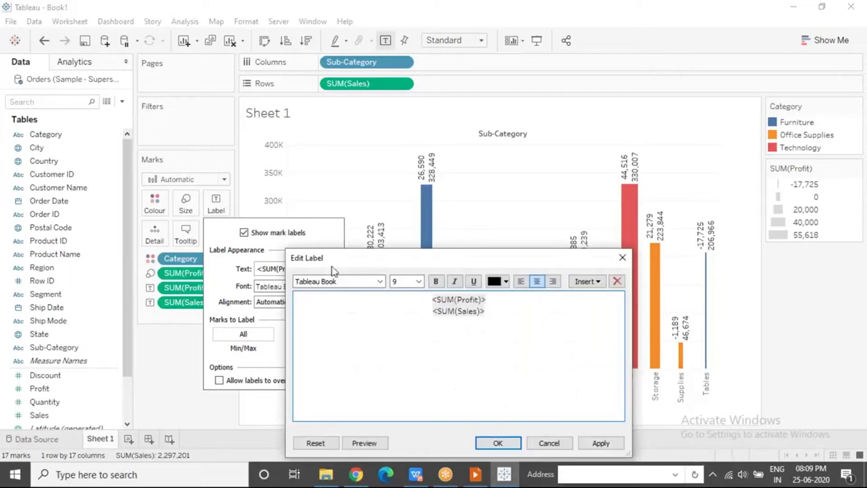
pyautogui.moveTo(370, 254); pyautogui.dragTo(362, 244)
pyautogui.click(402, 288)
pyautogui.write('Profit :')
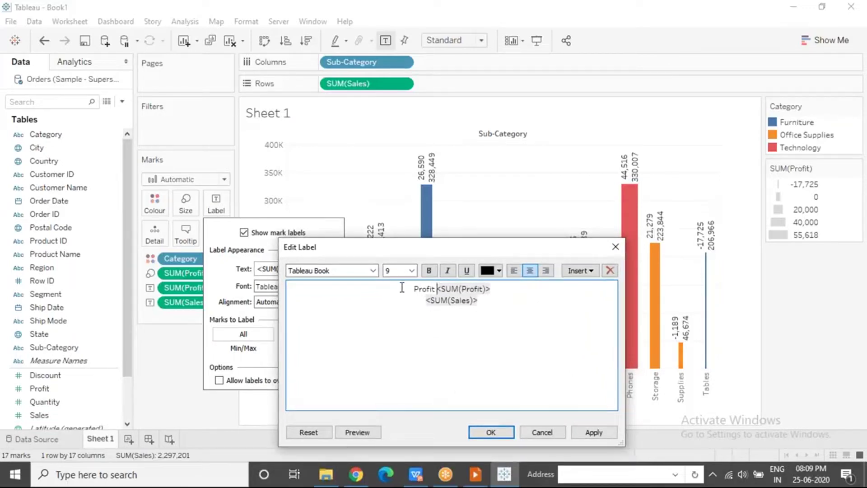
# Step: Prefix the SUM(Sales) line of the label text with "Sales : " and apply the edited label
pyautogui.press('Down')
pyautogui.hotkey('shift', 'End')
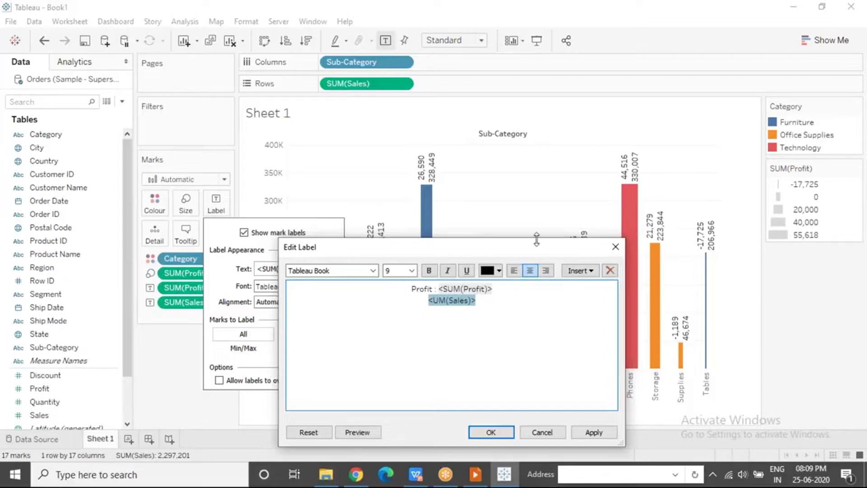
pyautogui.moveTo(530, 249); pyautogui.dragTo(326, 206)
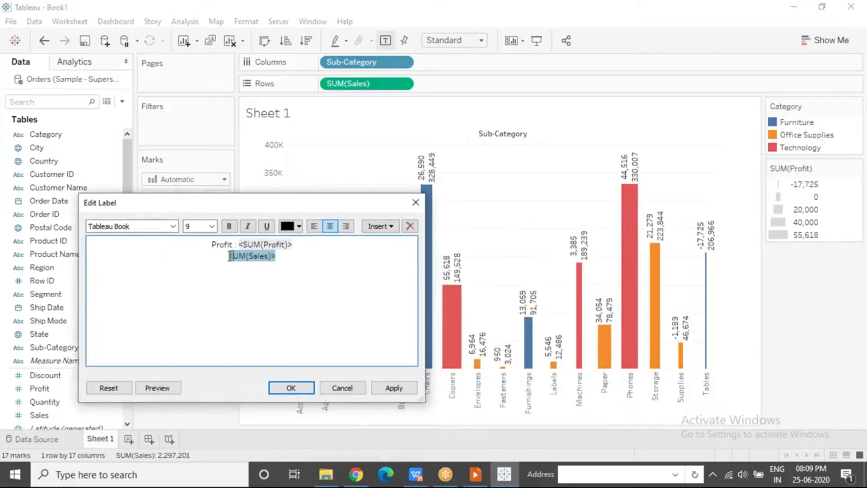
pyautogui.click(219, 270)
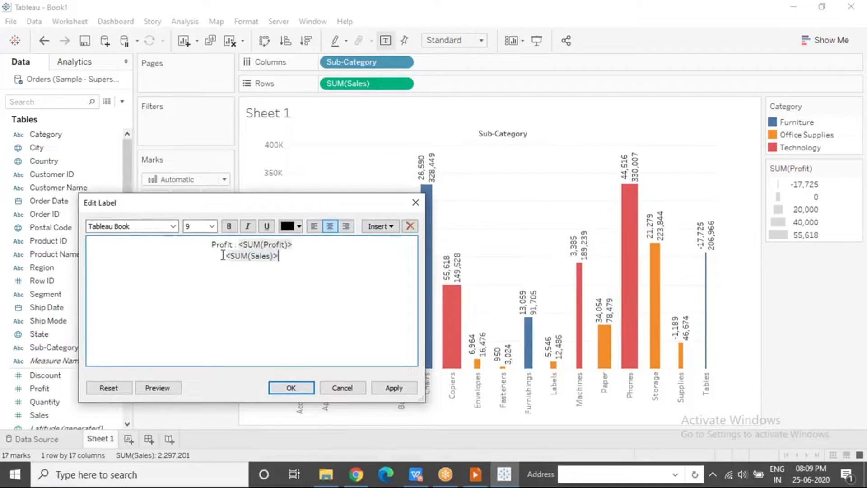
pyautogui.click(223, 256)
pyautogui.write('Sales :')
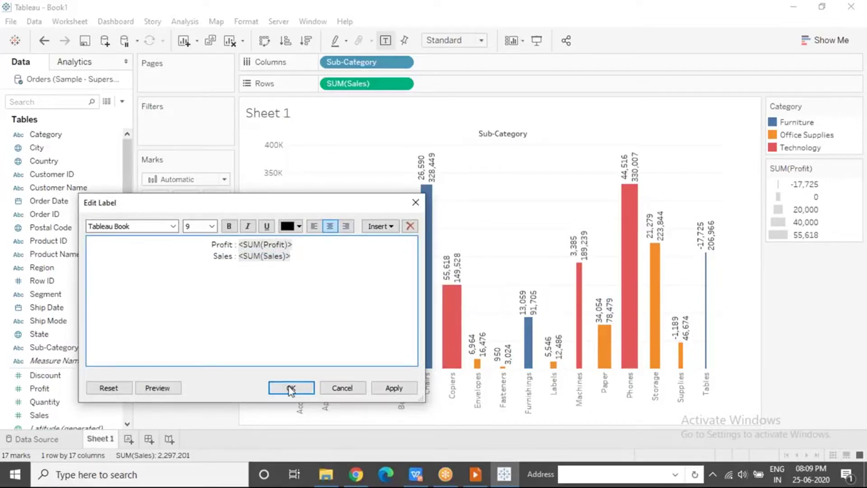
pyautogui.click(290, 388)
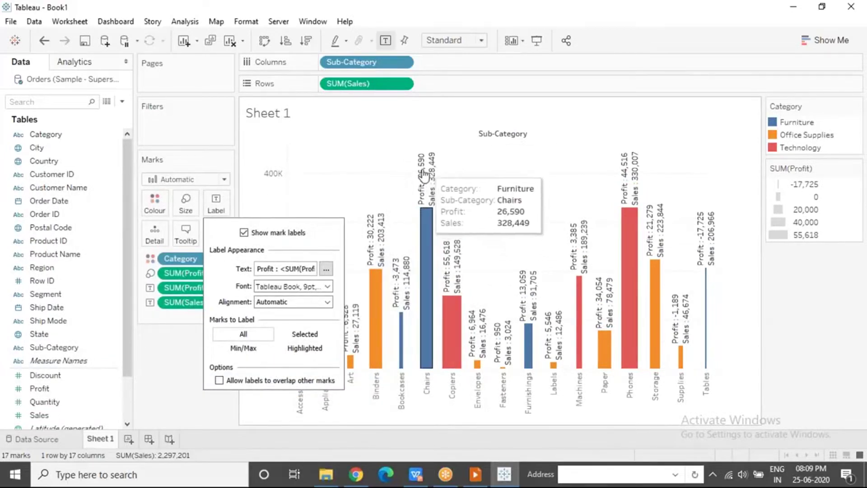
# Step: Try matching the label font colour to the mark colour, and set it back to Automatic
pyautogui.click(310, 290)
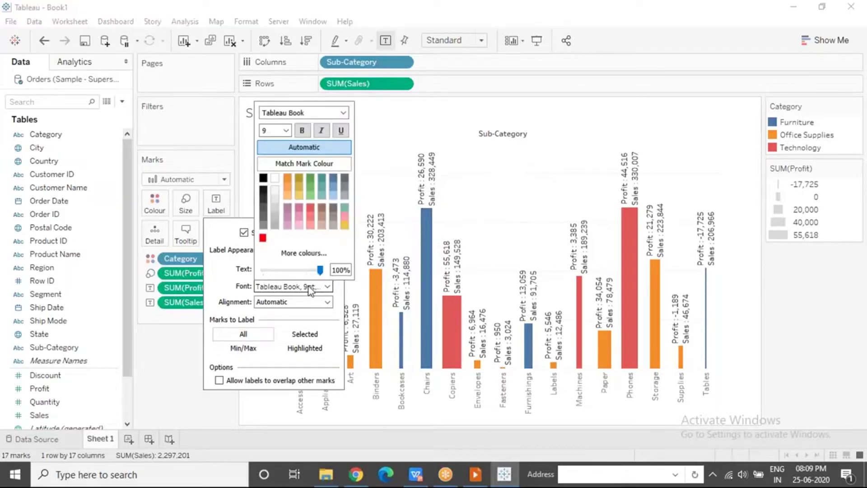
pyautogui.click(313, 164)
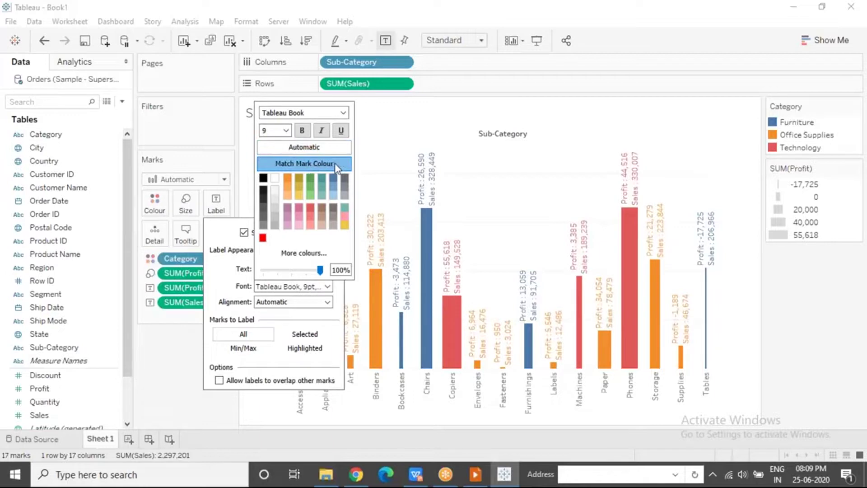
pyautogui.moveTo(381, 271)
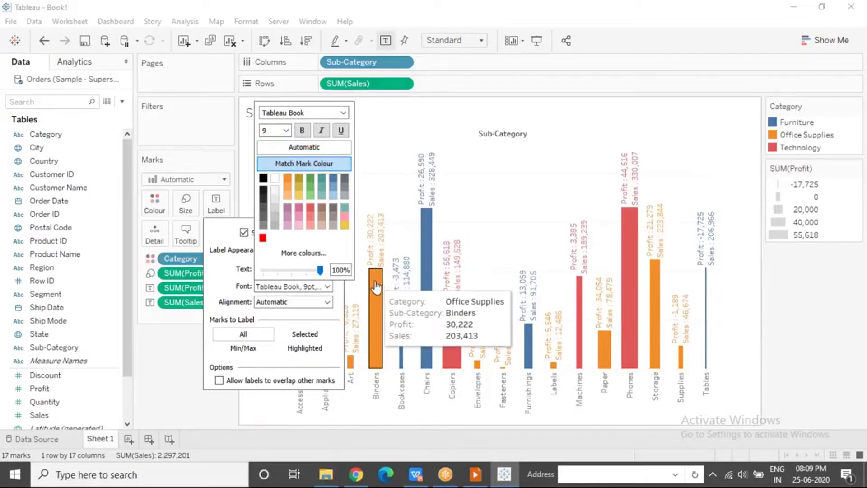
pyautogui.click(295, 149)
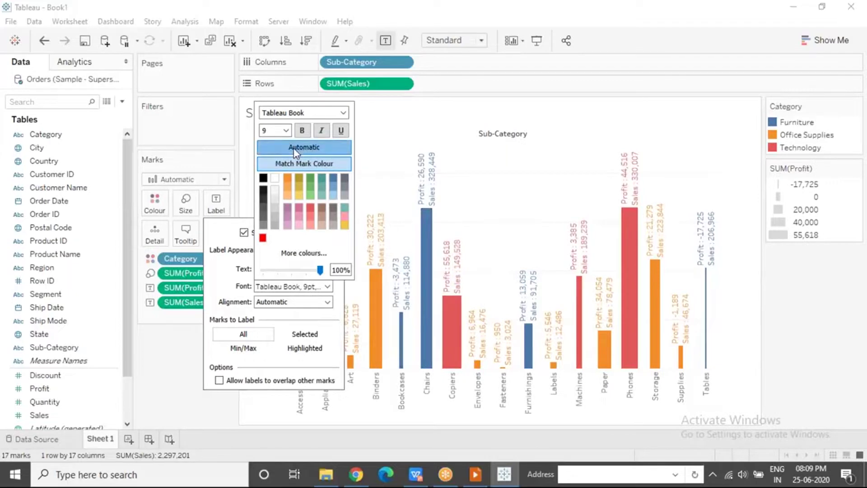
pyautogui.click(221, 289)
# Step: Try left and centre horizontal alignment for the mark labels, and set it to right
pyautogui.click(281, 303)
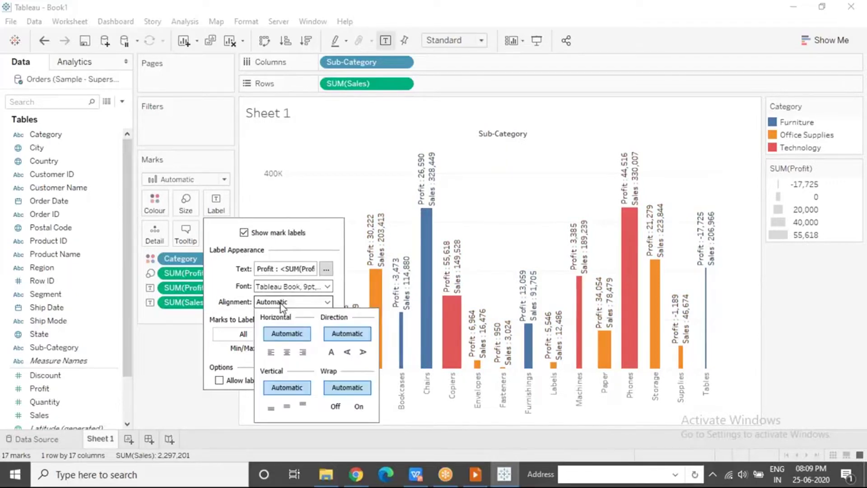
pyautogui.click(270, 352)
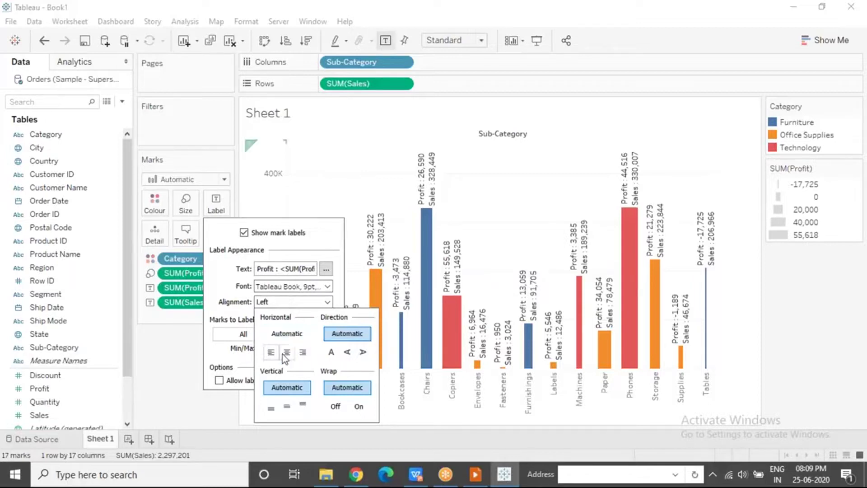
pyautogui.click(287, 354)
pyautogui.click(303, 353)
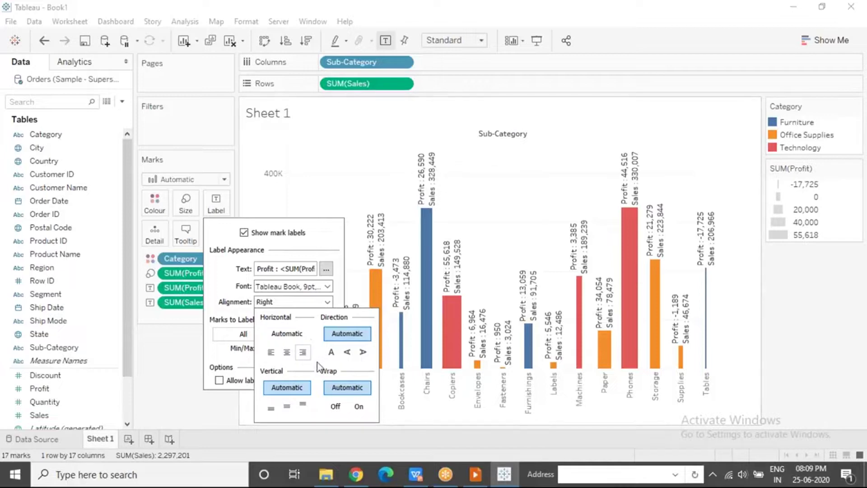
# Step: Try bottom and middle vertical alignment for the mark labels, and set it to top
pyautogui.click(271, 408)
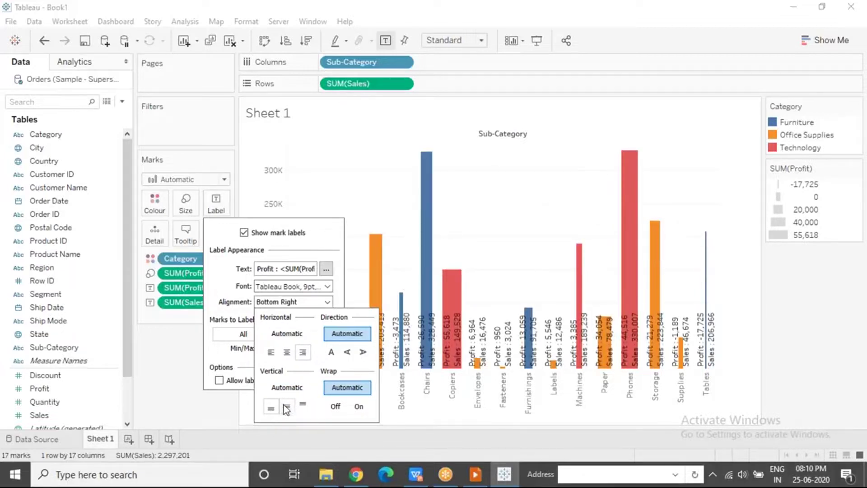
pyautogui.click(287, 407)
pyautogui.click(303, 406)
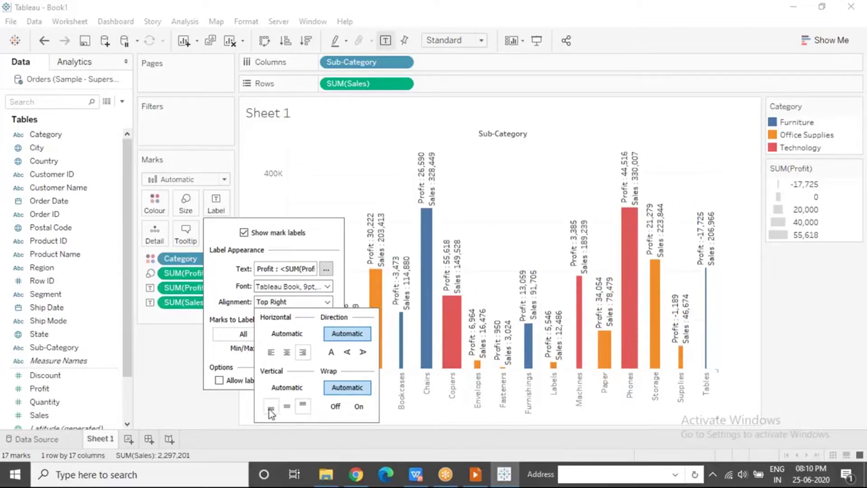
pyautogui.click(270, 409)
pyautogui.click(287, 408)
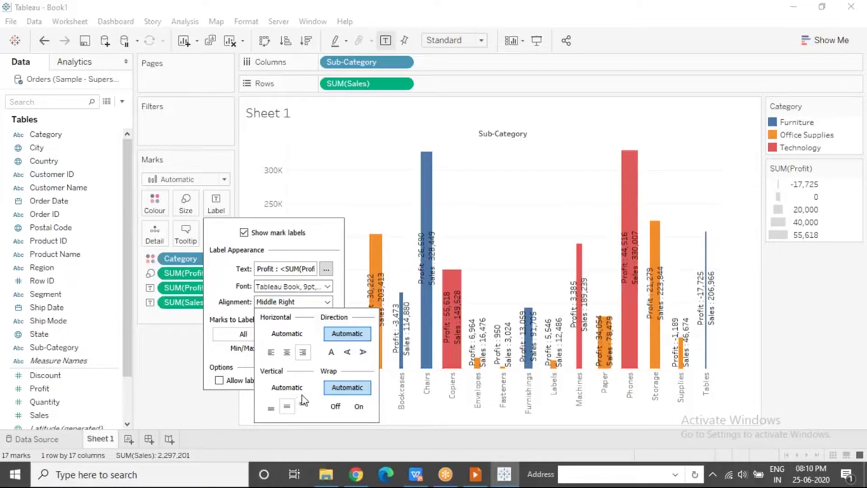
pyautogui.click(304, 405)
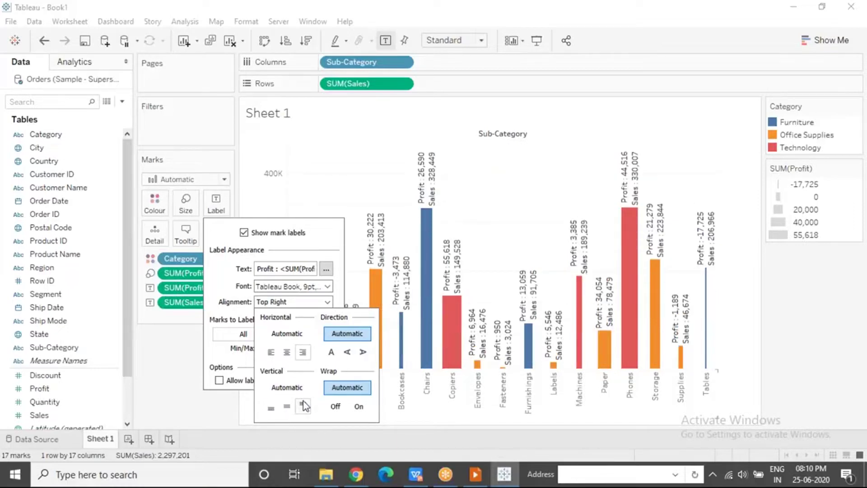
# Step: Try both rotated text directions for the mark labels, and set the direction to horizontal, unrotated text
pyautogui.click(347, 354)
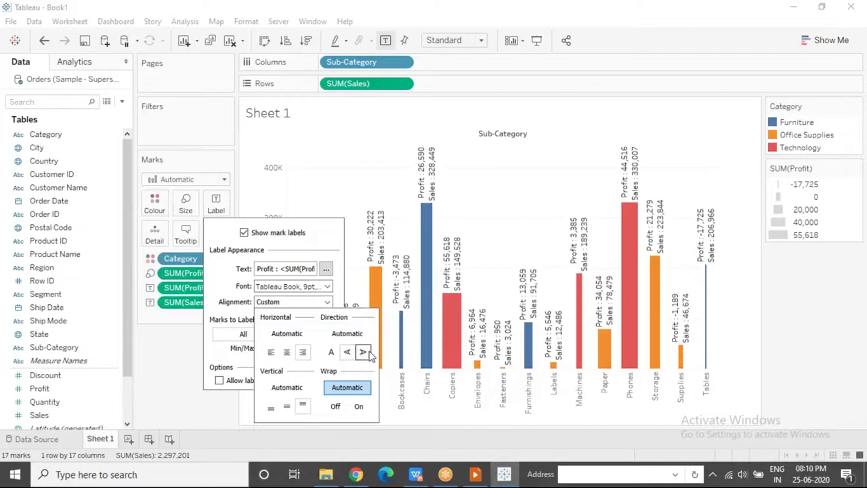
pyautogui.click(369, 354)
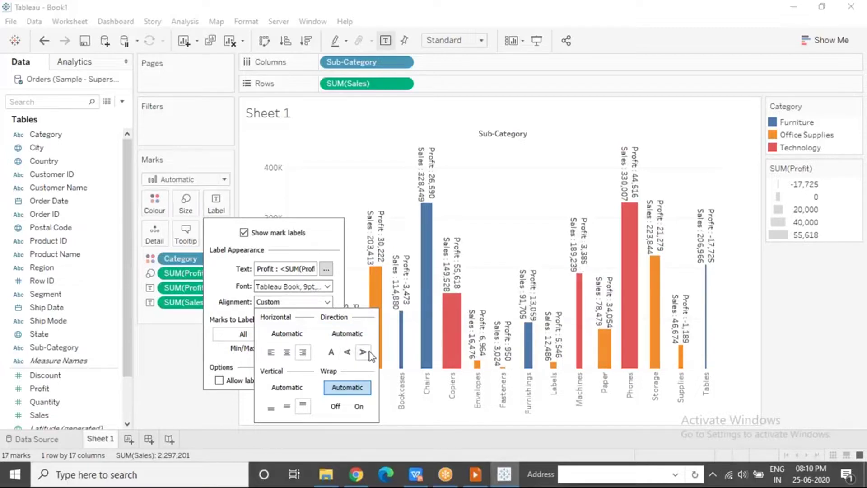
pyautogui.click(334, 355)
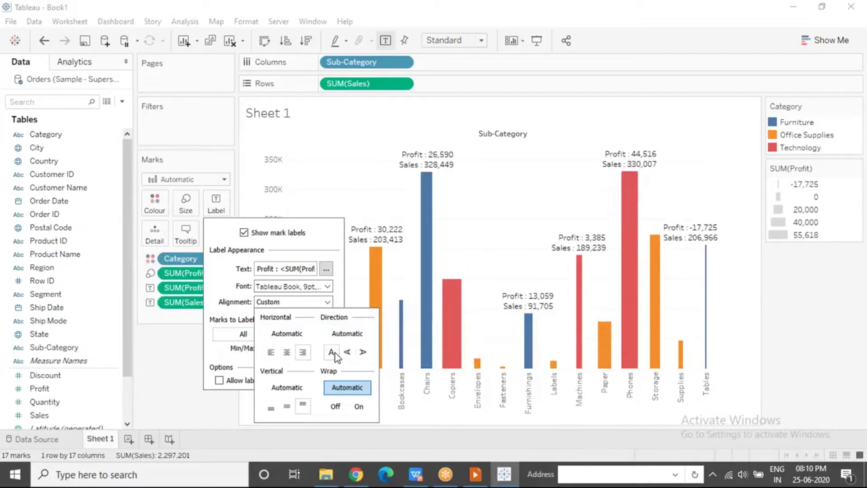
pyautogui.click(153, 373)
pyautogui.moveTo(407, 159)
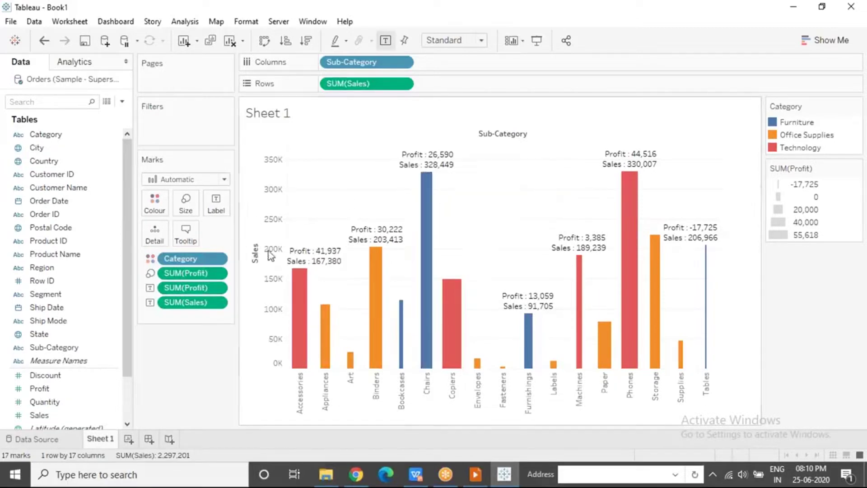
pyautogui.moveTo(332, 323)
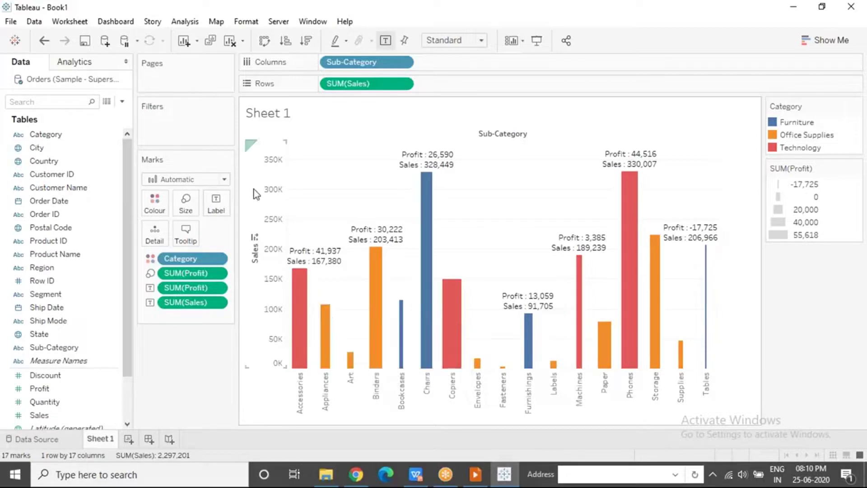
# Step: Allow the bar labels to overlap other marks
pyautogui.click(219, 206)
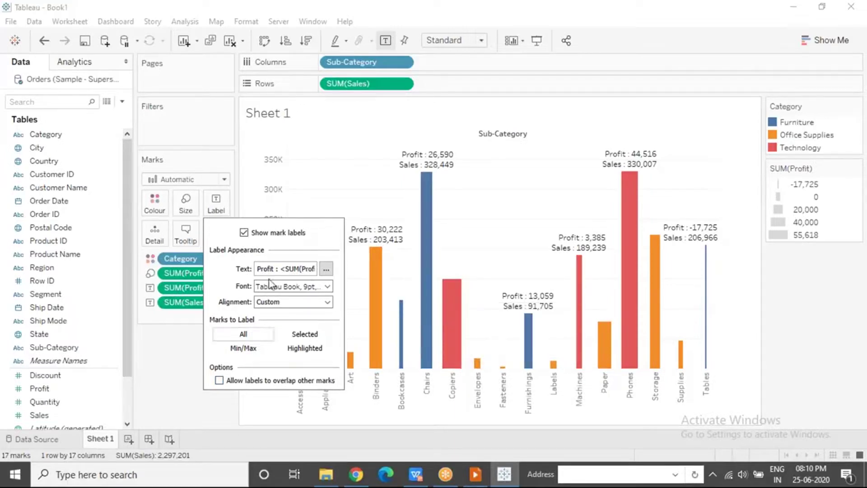
pyautogui.click(219, 381)
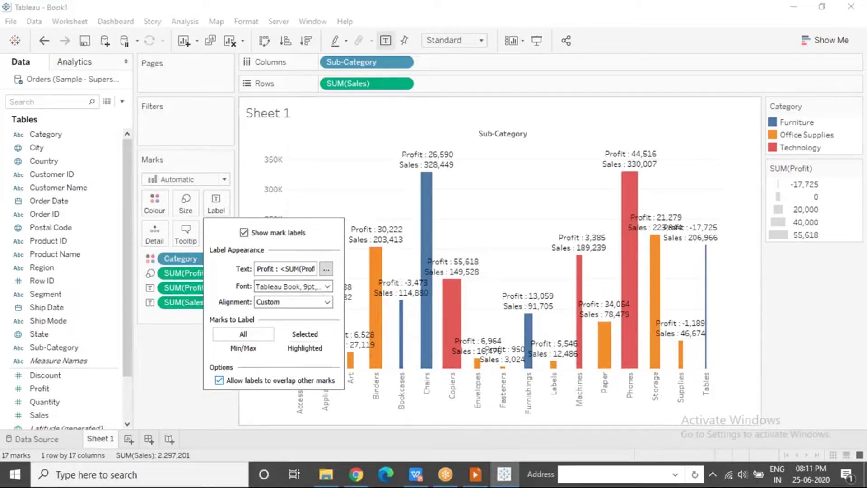
pyautogui.moveTo(408, 300)
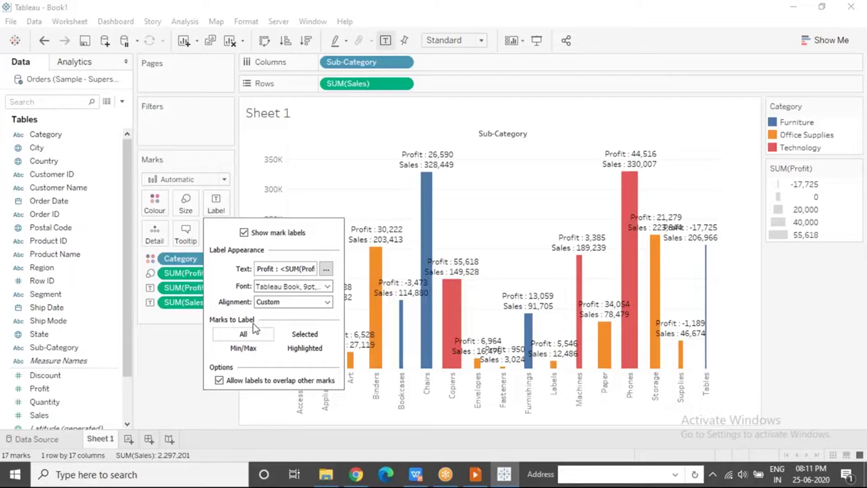
# Step: Restrict the labels to selected marks and test this by selecting the Chairs and Binders bars
pyautogui.moveTo(432, 198)
pyautogui.click(304, 336)
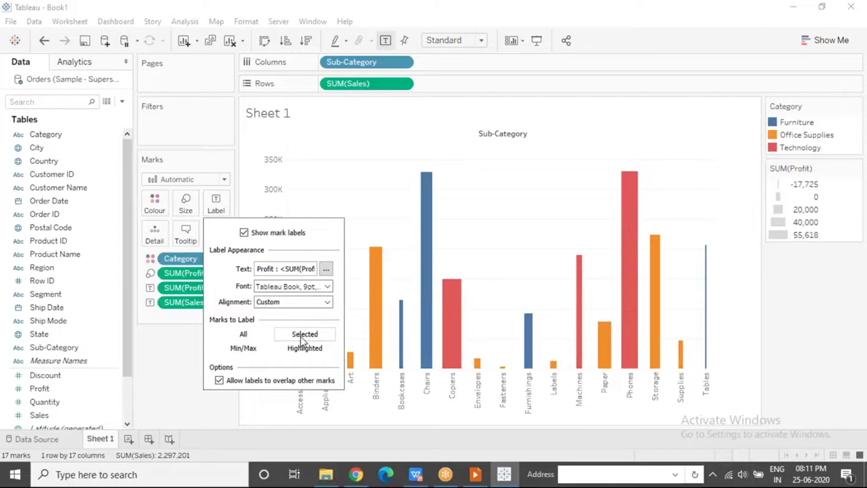
pyautogui.click(548, 159)
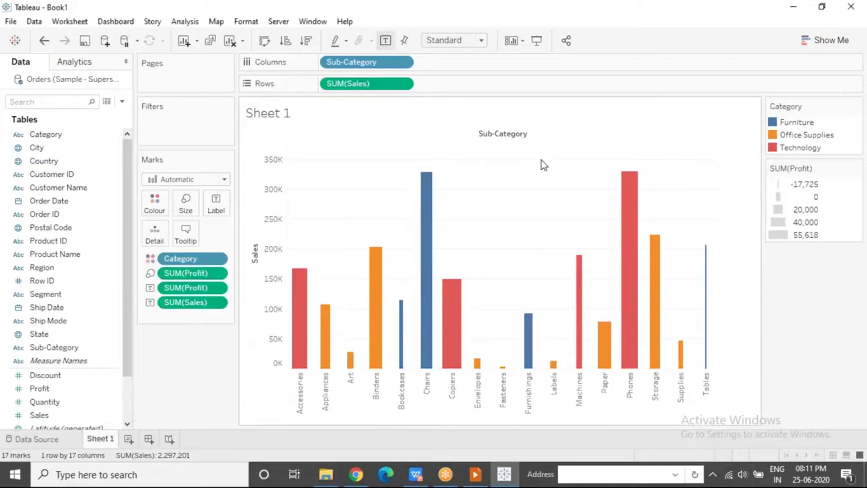
pyautogui.click(425, 205)
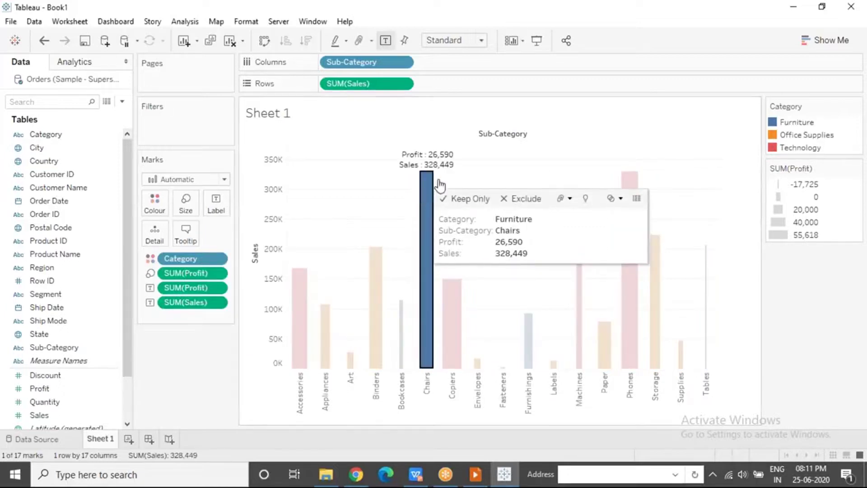
pyautogui.click(395, 269)
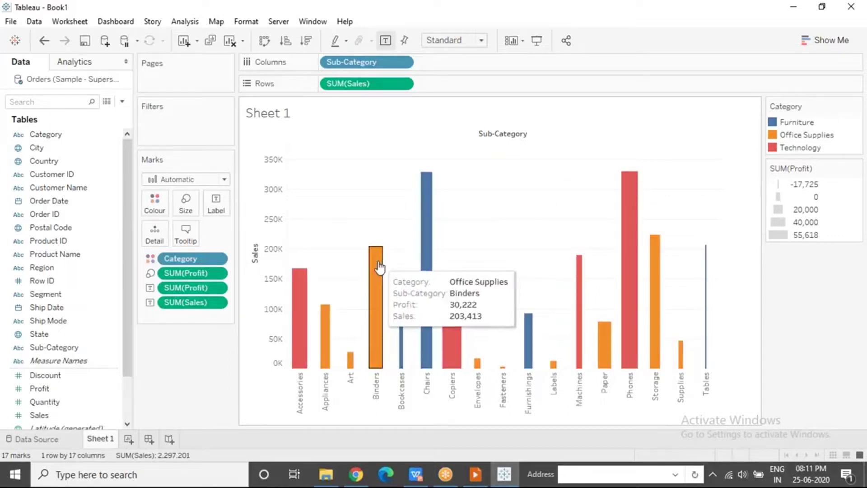
pyautogui.click(378, 267)
pyautogui.click(334, 273)
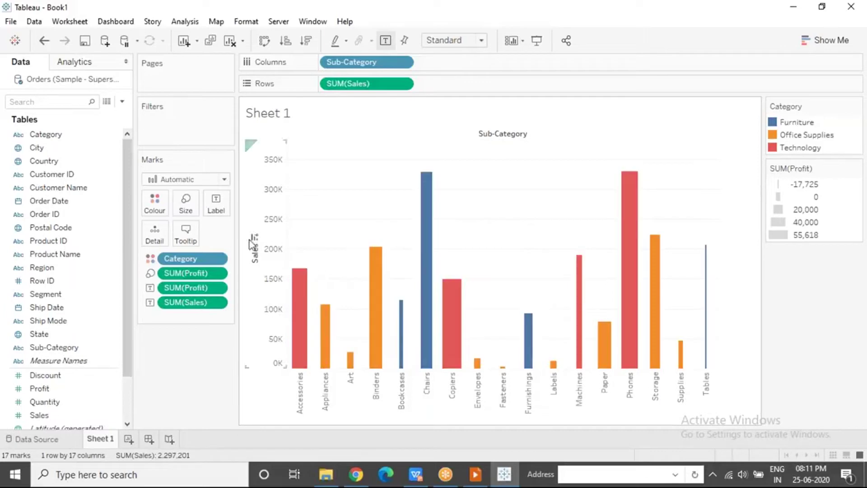
# Step: Restrict the labels to highlighted marks and test this by highlighting Furniture, Office Supplies and Technology in the Category legend
pyautogui.click(215, 209)
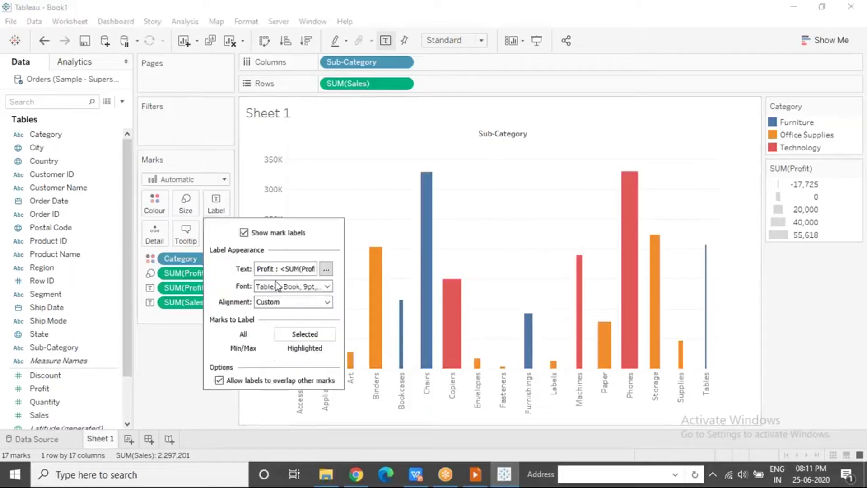
pyautogui.click(304, 345)
pyautogui.click(563, 207)
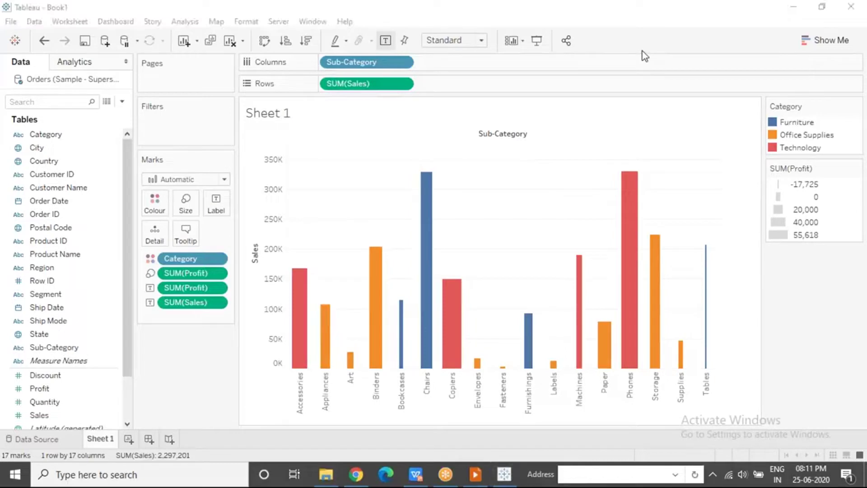
pyautogui.click(792, 122)
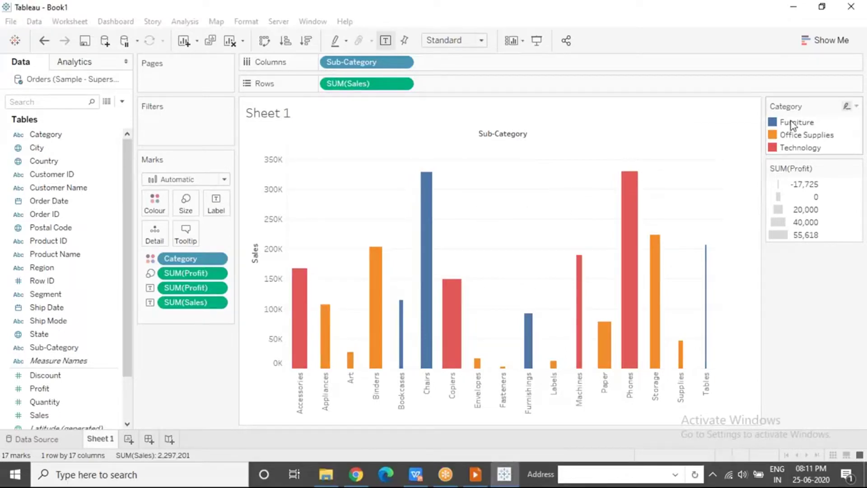
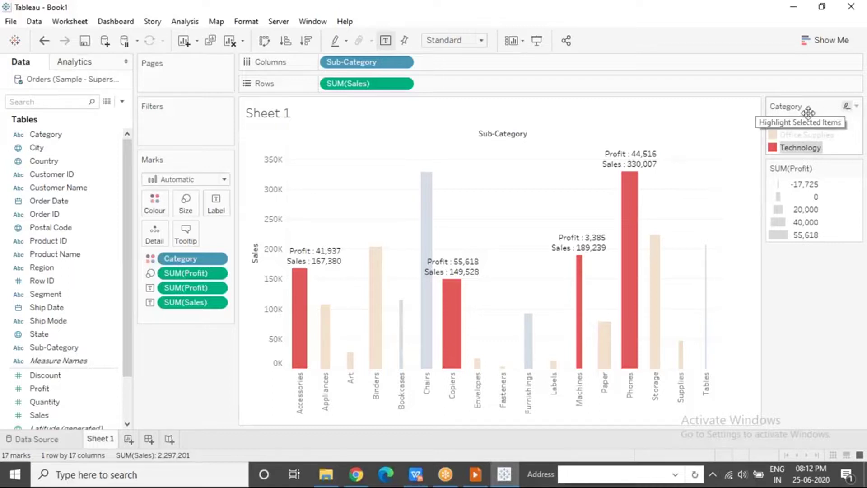
pyautogui.click(808, 135)
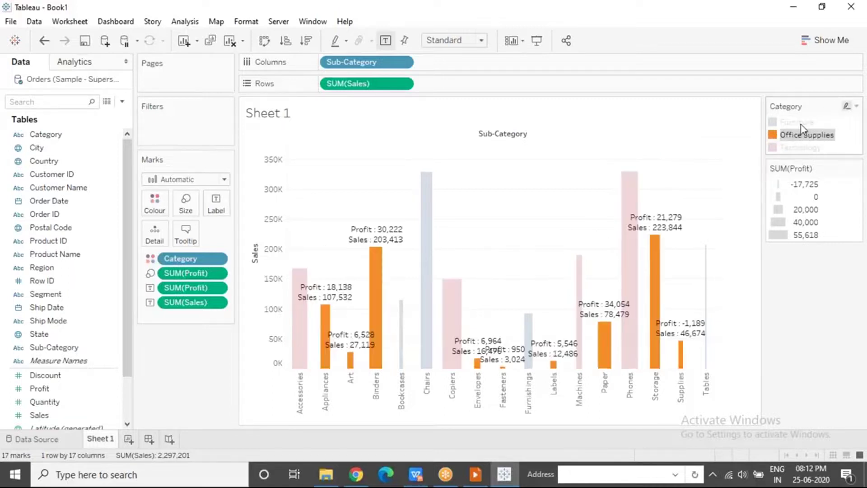
pyautogui.click(803, 123)
pyautogui.click(806, 135)
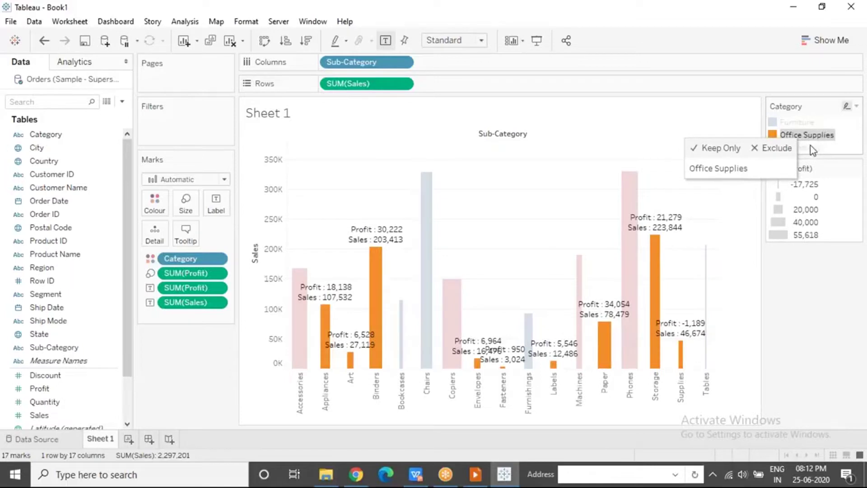
pyautogui.click(812, 148)
pyautogui.click(670, 189)
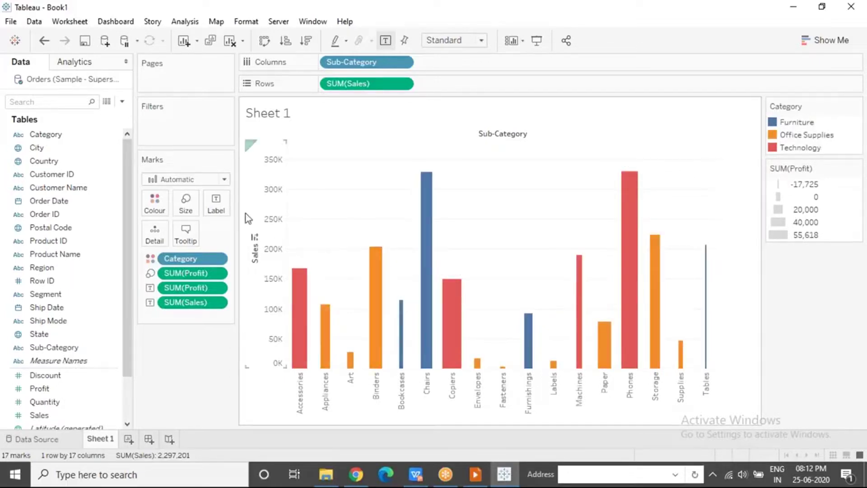
# Step: Label only the minimum and maximum marks, and examine the Copiers and Tables bars
pyautogui.click(212, 204)
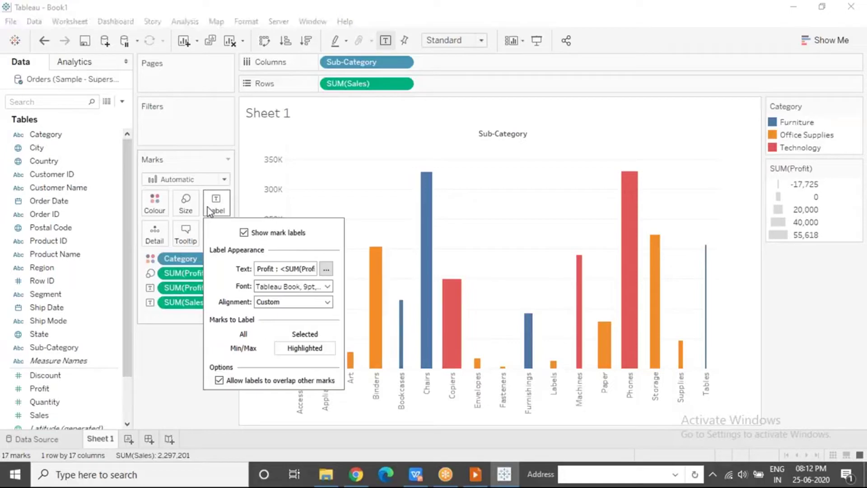
pyautogui.click(244, 349)
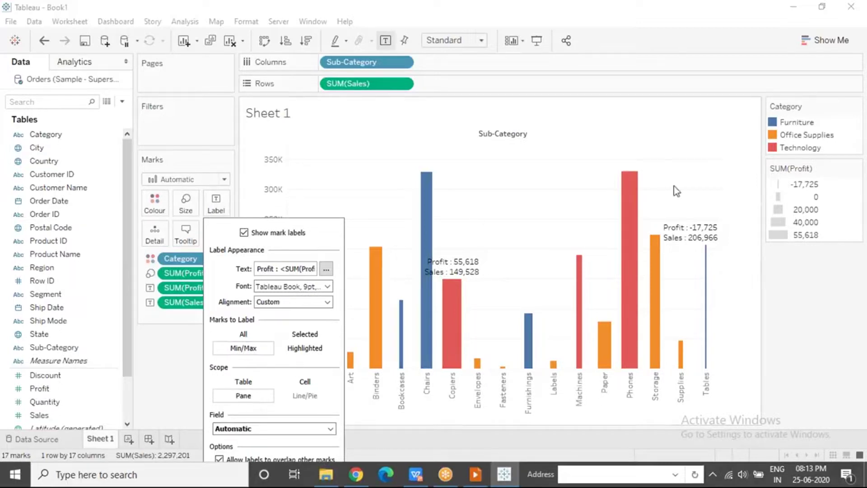
pyautogui.moveTo(481, 269)
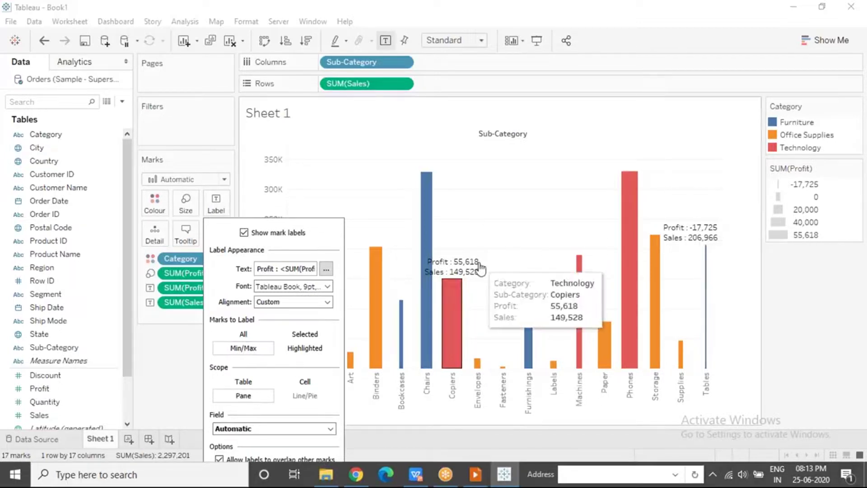
pyautogui.click(601, 26)
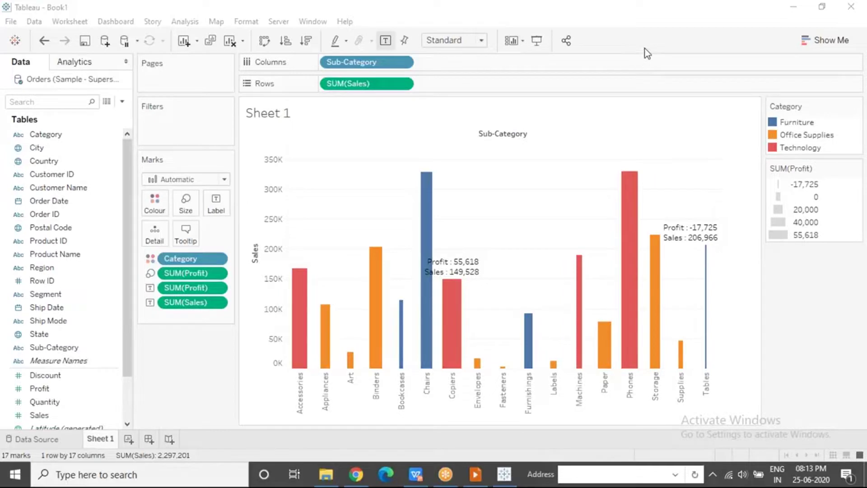
pyautogui.moveTo(705, 239)
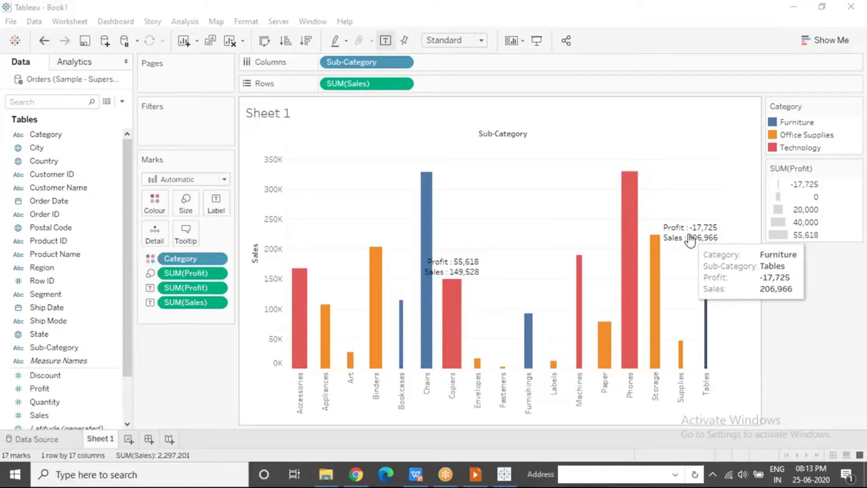
# Step: Base the minimum and maximum labels on the SUM(Sales) field
pyautogui.click(219, 207)
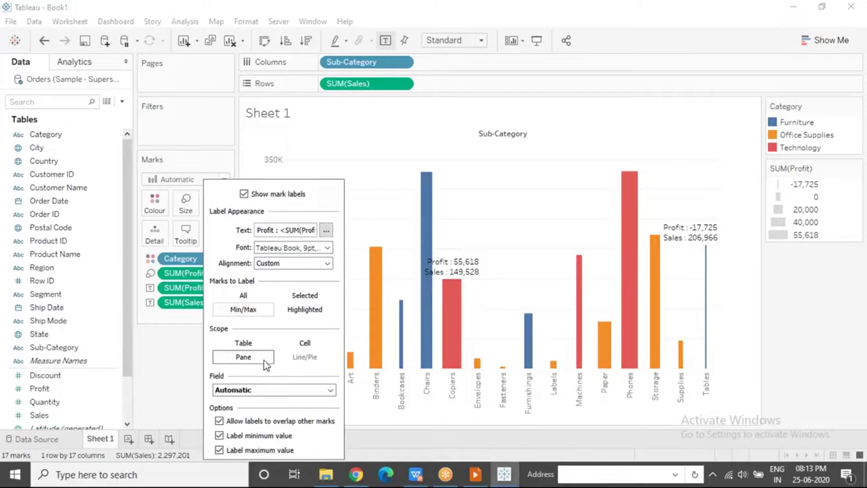
pyautogui.click(246, 394)
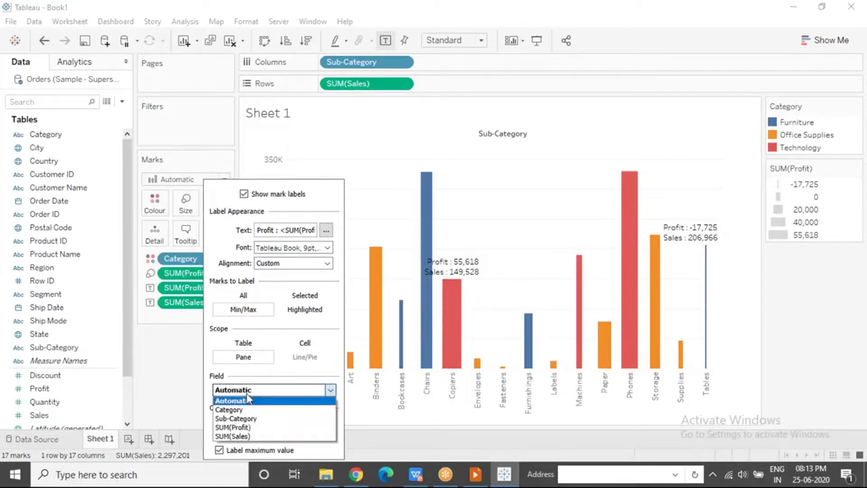
pyautogui.click(248, 437)
pyautogui.moveTo(503, 368)
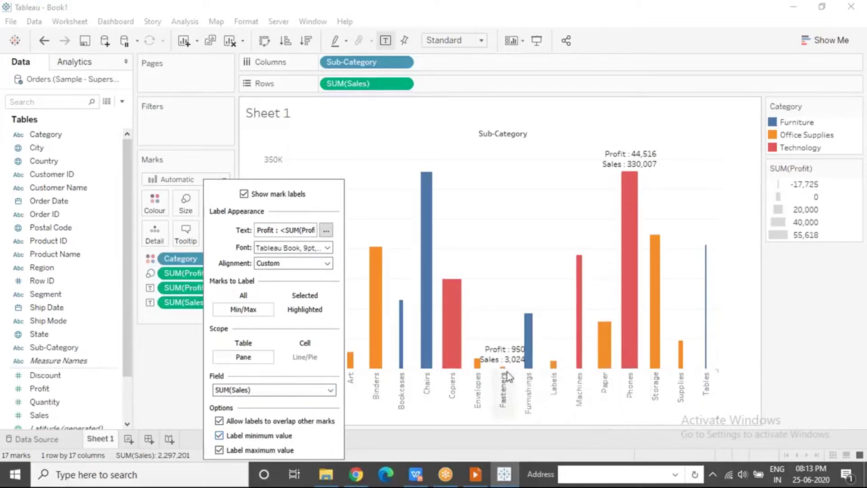
# Step: Set the mark label of the Tables bar to Always Show
pyautogui.moveTo(645, 160)
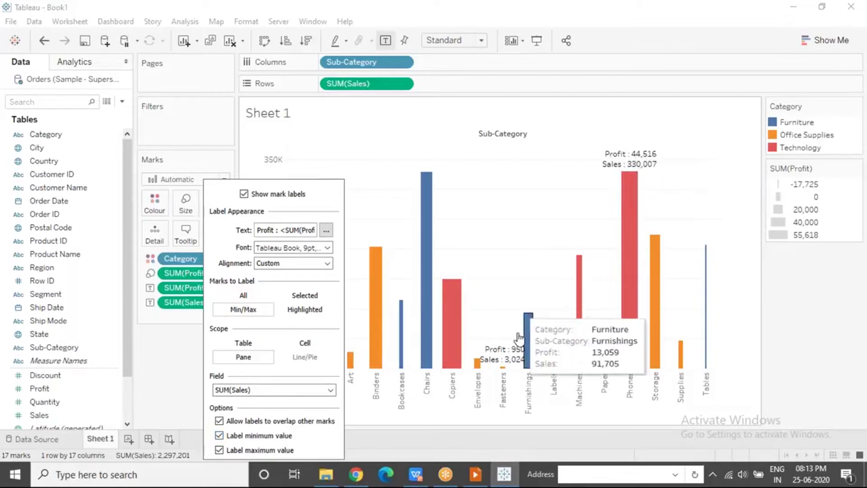
pyautogui.click(535, 197)
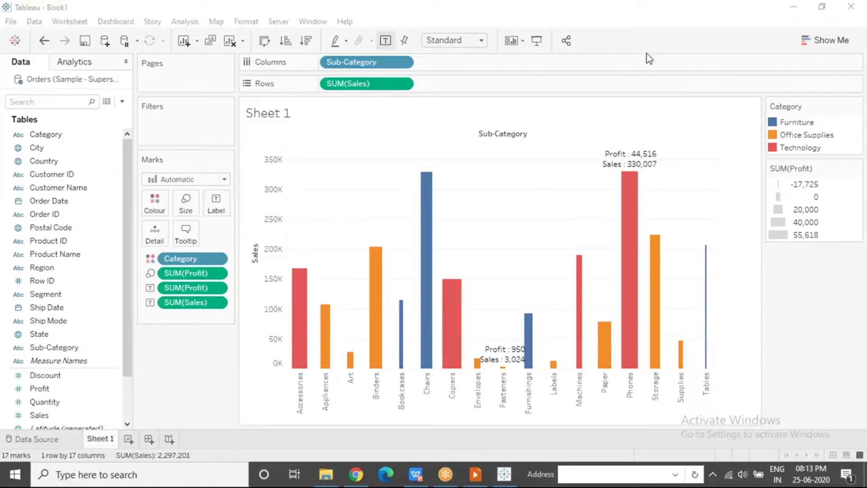
pyautogui.click(479, 227)
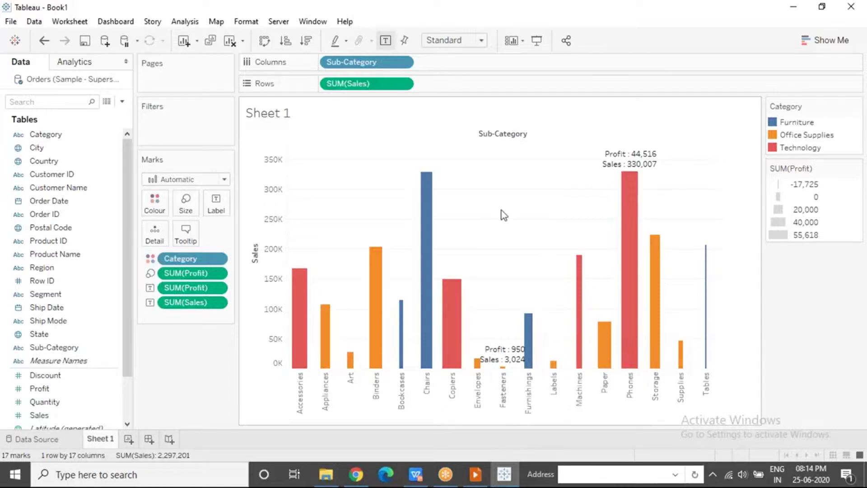
pyautogui.moveTo(708, 266)
pyautogui.click(706, 260)
pyautogui.rightClick(706, 259)
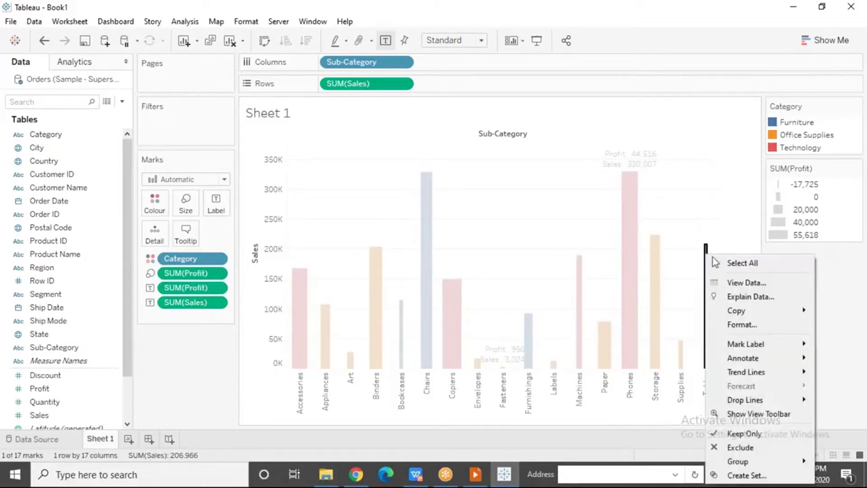
pyautogui.moveTo(760, 345)
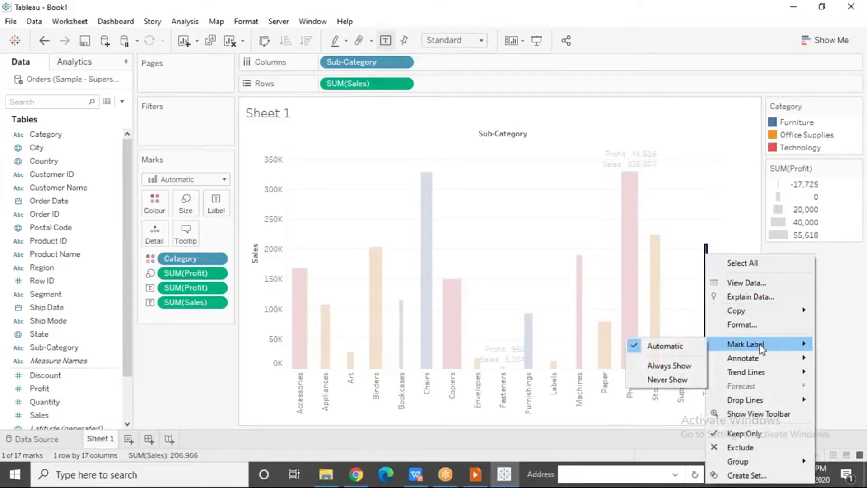
pyautogui.click(684, 372)
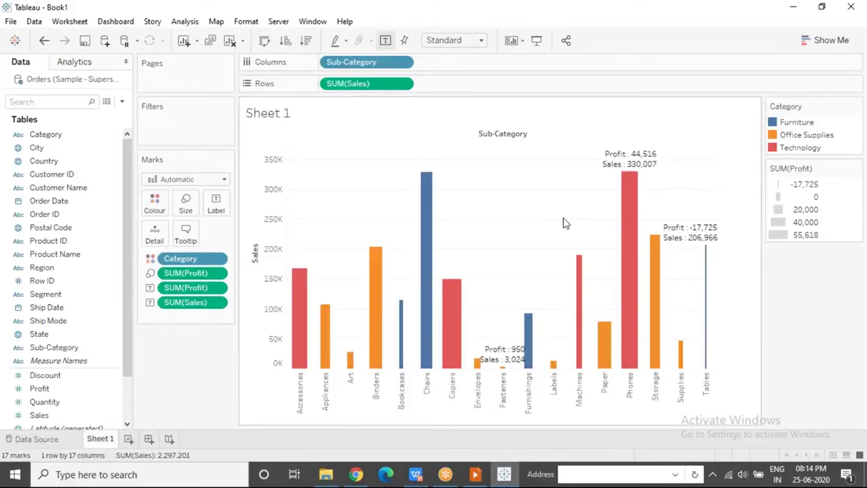
# Step: Examine the label scope settings and inspect the Chairs and Fasteners bars one at a time
pyautogui.click(216, 204)
pyautogui.click(494, 231)
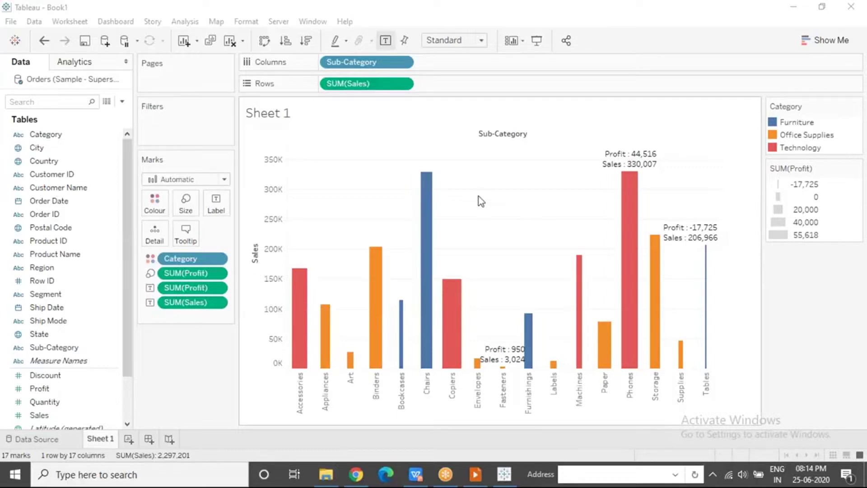
pyautogui.click(216, 204)
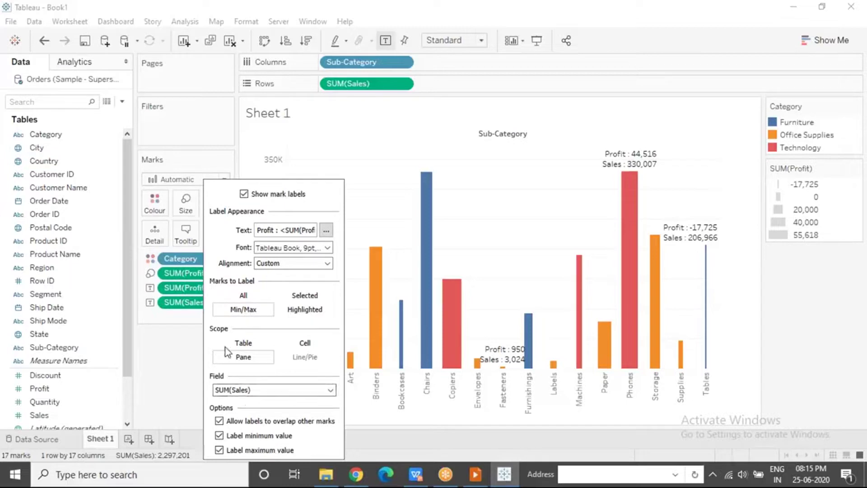
pyautogui.click(189, 359)
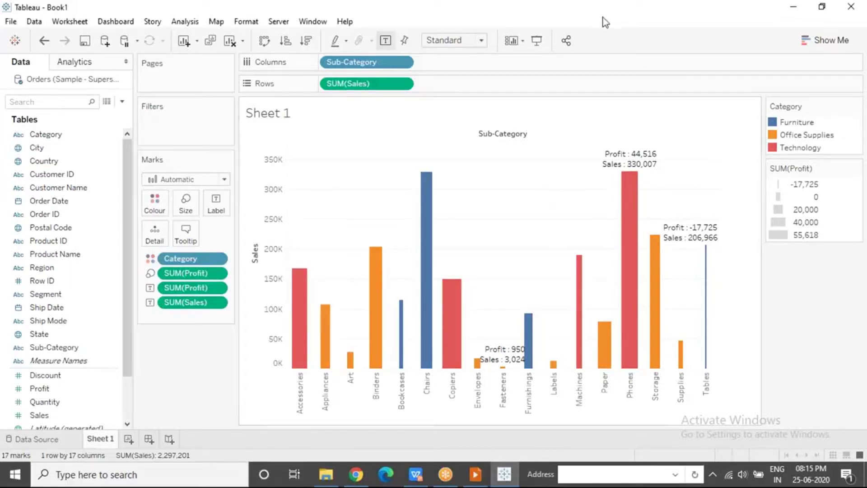
pyautogui.click(430, 182)
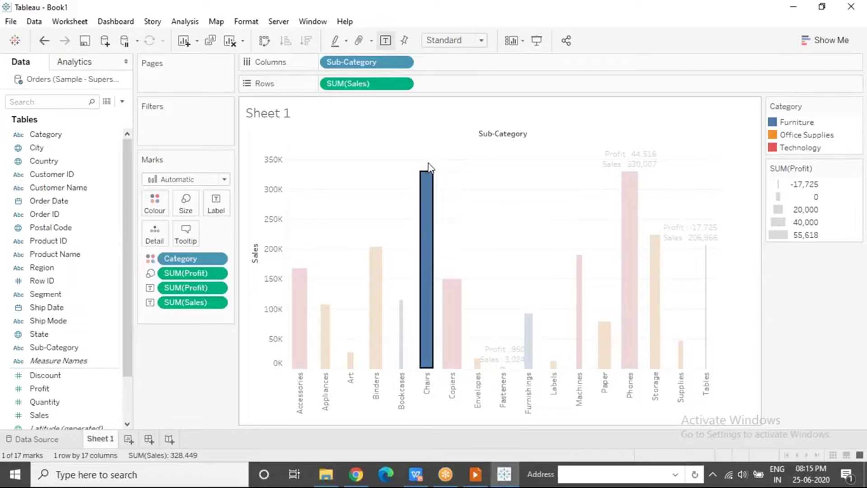
pyautogui.click(493, 321)
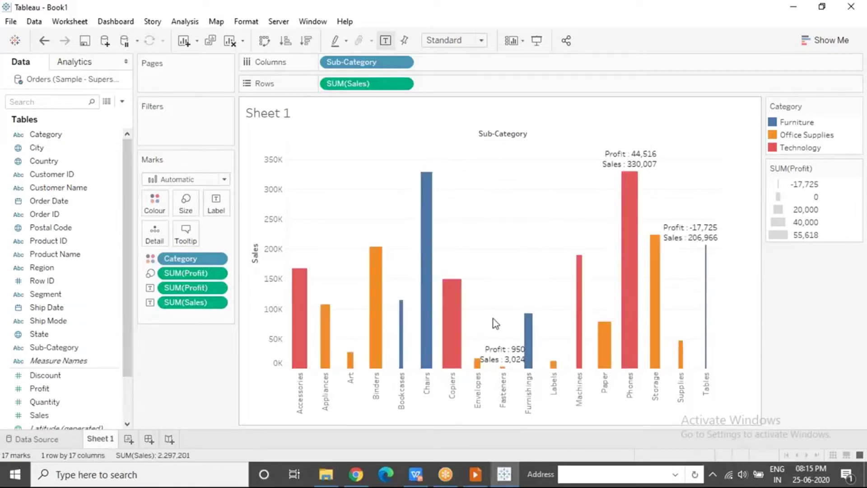
pyautogui.click(496, 362)
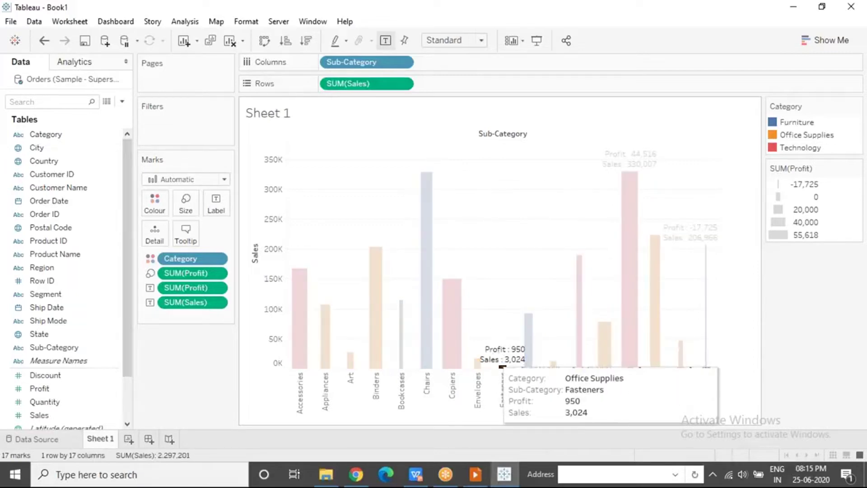
pyautogui.click(472, 202)
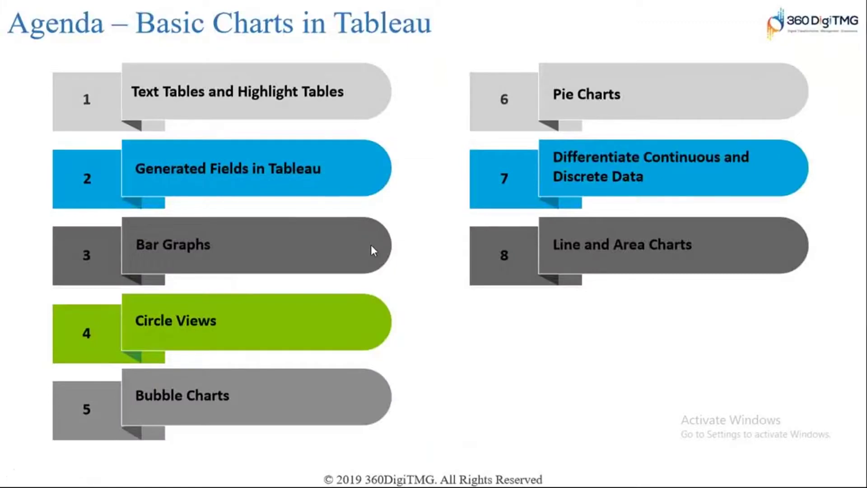
pyautogui.click(370, 245)
pyautogui.click(370, 244)
pyautogui.click(372, 248)
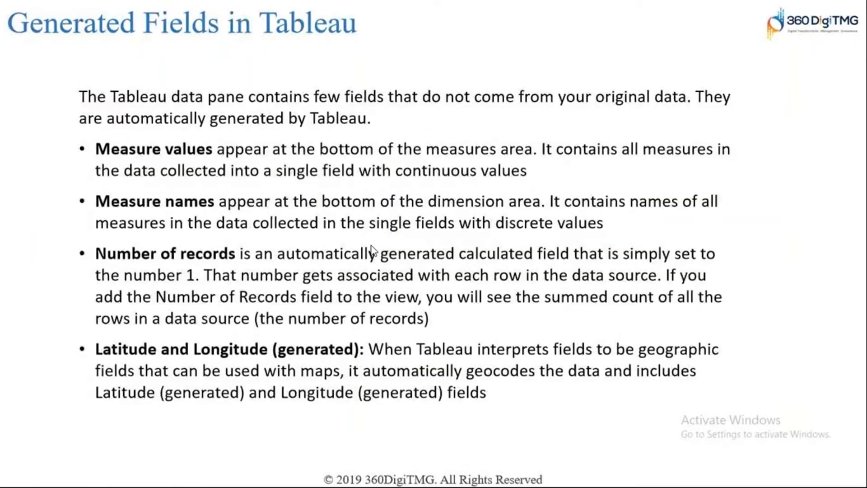
pyautogui.click(371, 248)
pyautogui.click(371, 247)
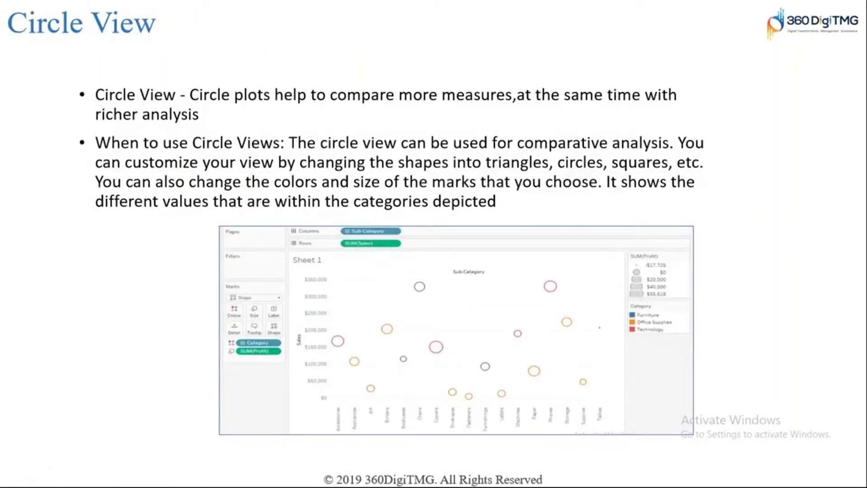
pyautogui.press('Right')
pyautogui.press('Right')
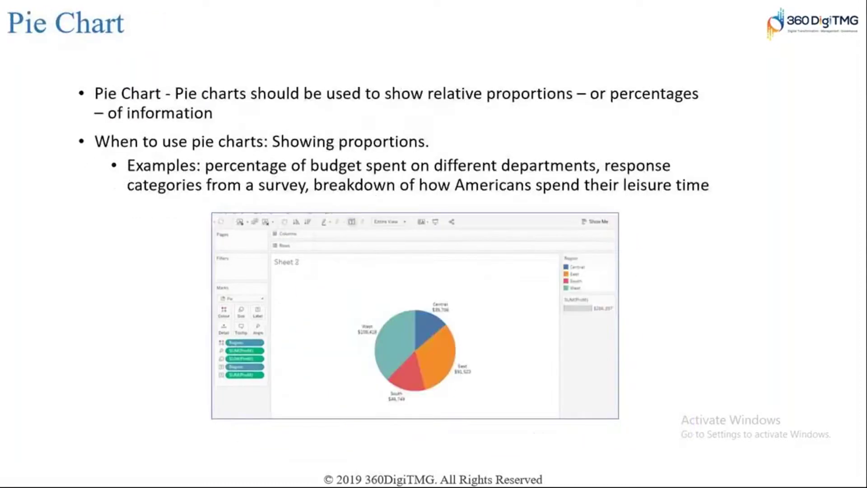
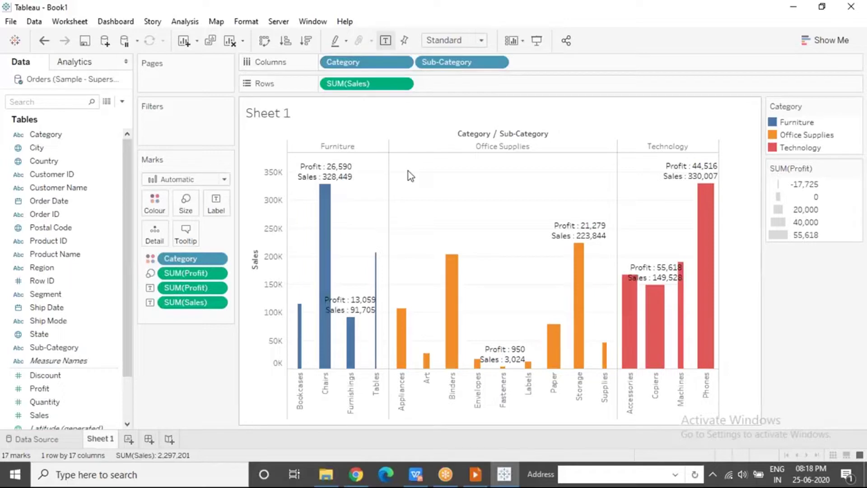
# Step: Examine the minimum and maximum labels in the Furniture and Office Supplies panes and check the label scope setting
pyautogui.click(353, 150)
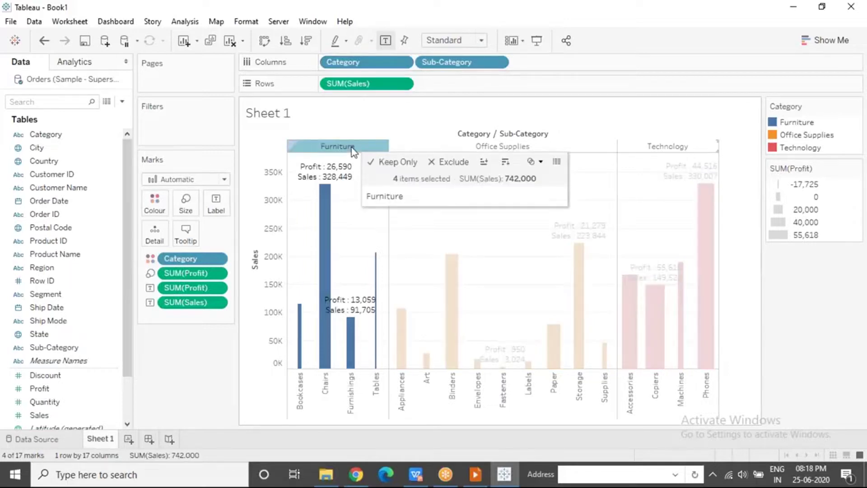
pyautogui.click(405, 145)
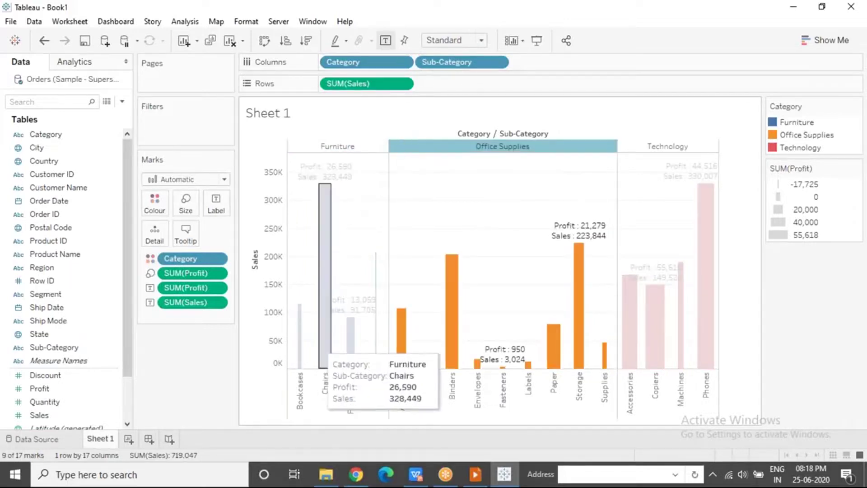
pyautogui.click(298, 391)
pyautogui.click(422, 233)
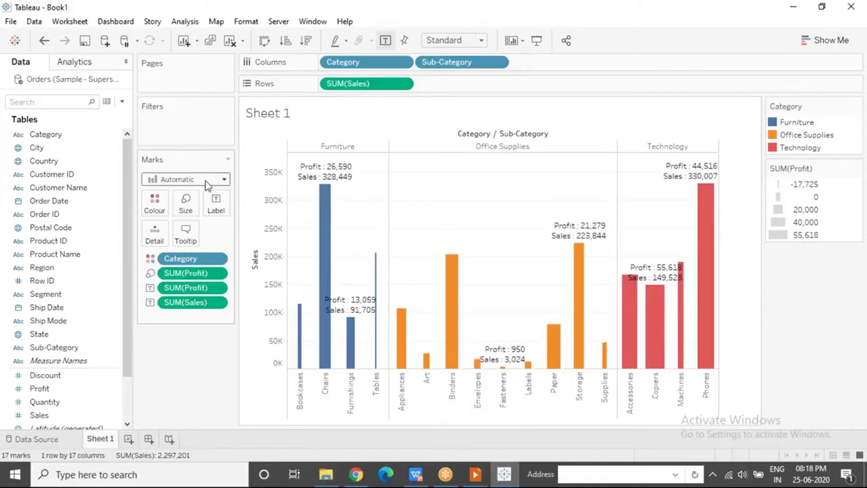
pyautogui.click(216, 202)
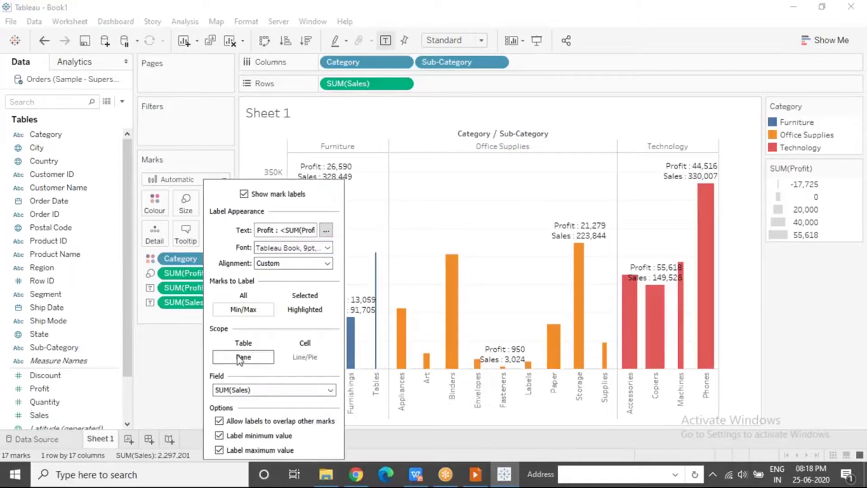
pyautogui.click(431, 231)
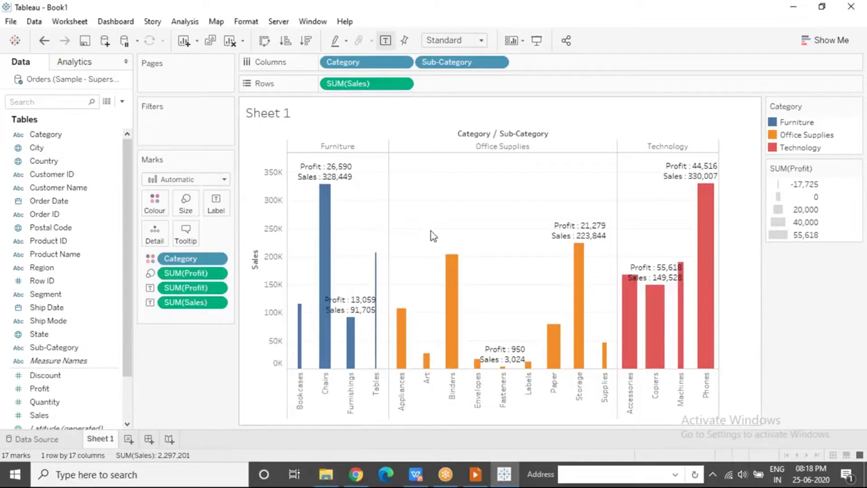
pyautogui.click(348, 148)
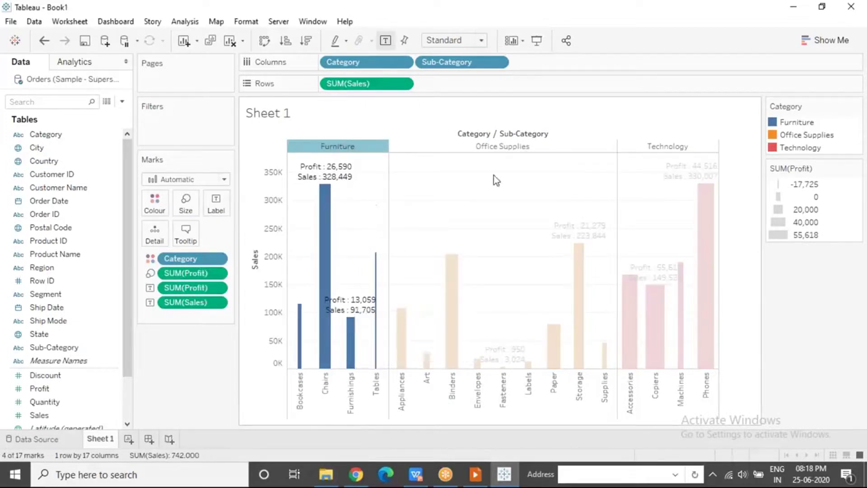
pyautogui.click(498, 147)
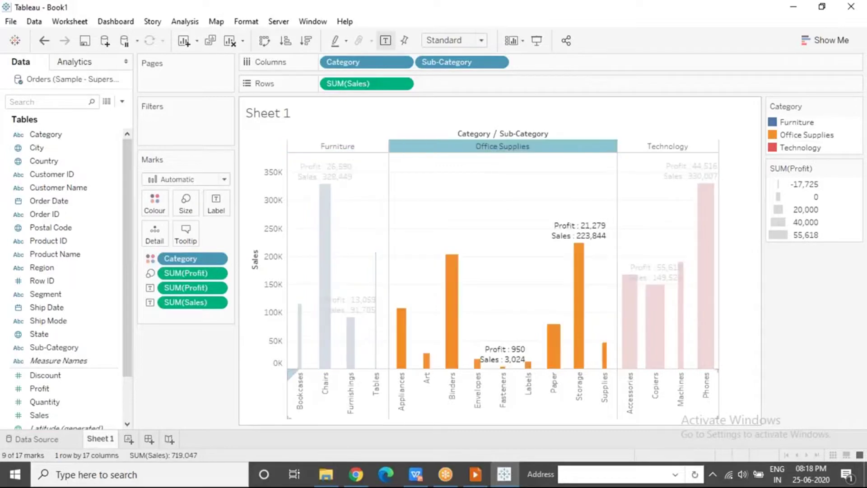
pyautogui.click(494, 232)
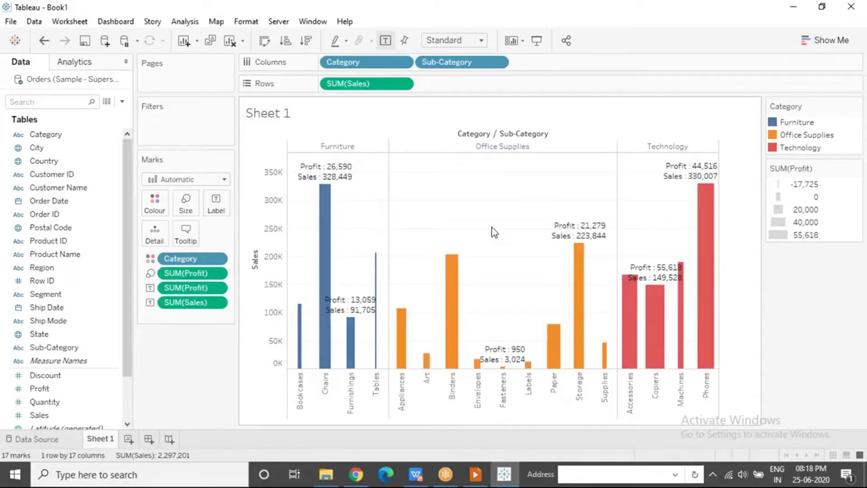
# Step: Try the Table and Cell scopes for the minimum and maximum labels, and return the scope to Pane
pyautogui.click(226, 209)
pyautogui.click(251, 347)
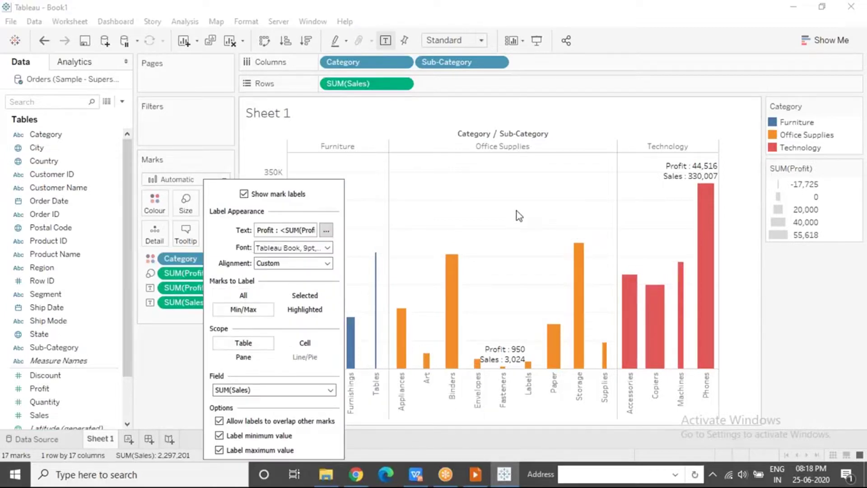
pyautogui.click(304, 343)
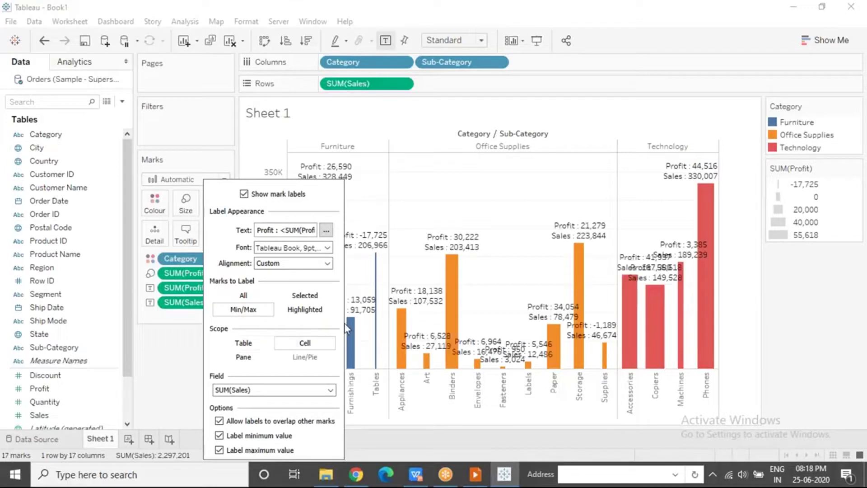
pyautogui.moveTo(456, 244)
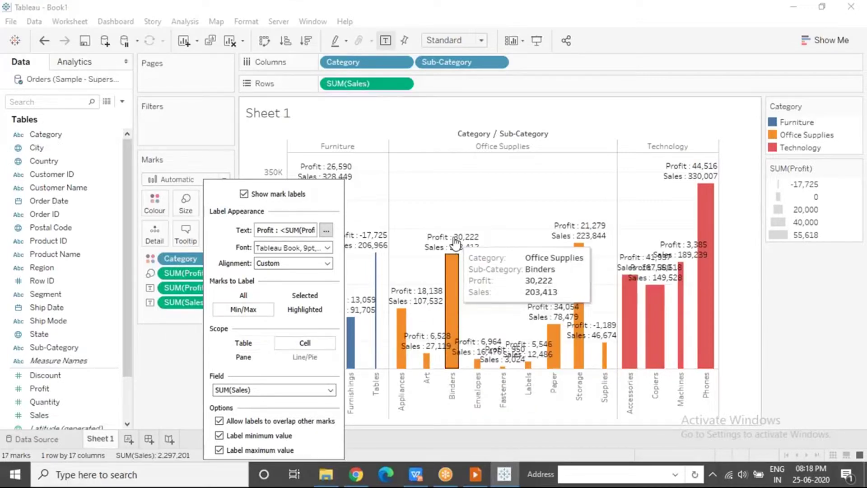
pyautogui.click(255, 344)
pyautogui.click(244, 356)
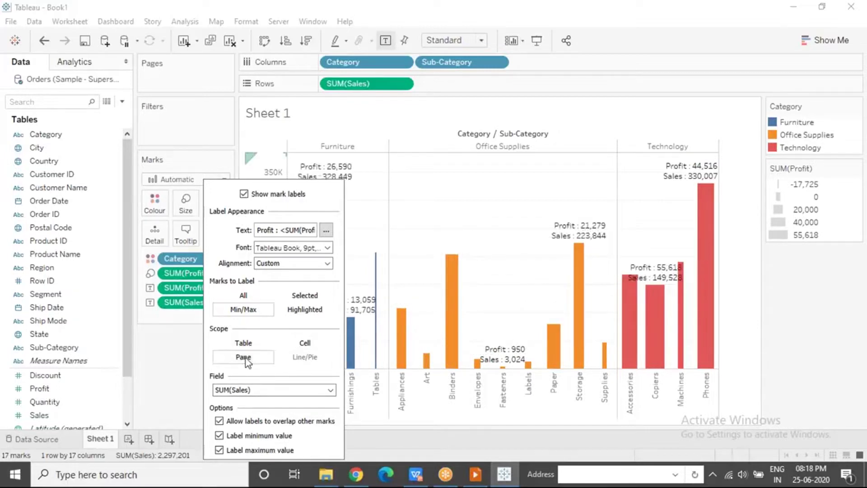
pyautogui.click(199, 363)
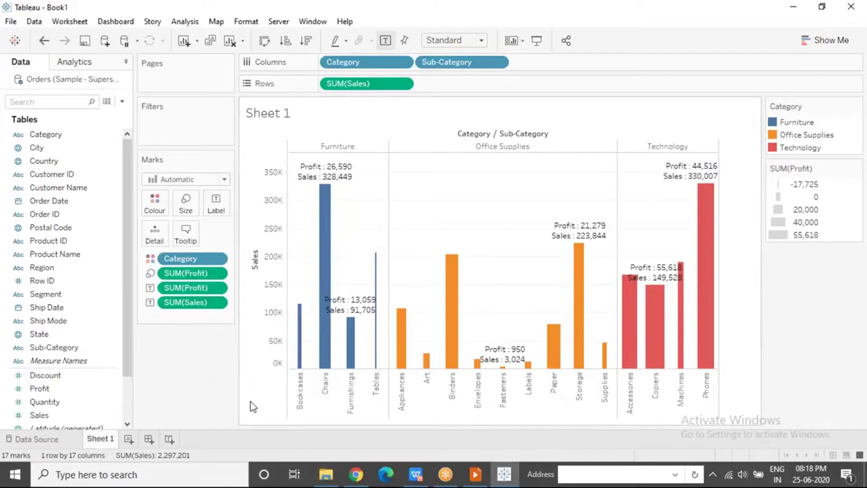
# Step: Create a new worksheet and rename it "Stacked Bar Chart"
pyautogui.click(129, 440)
pyautogui.click(104, 441)
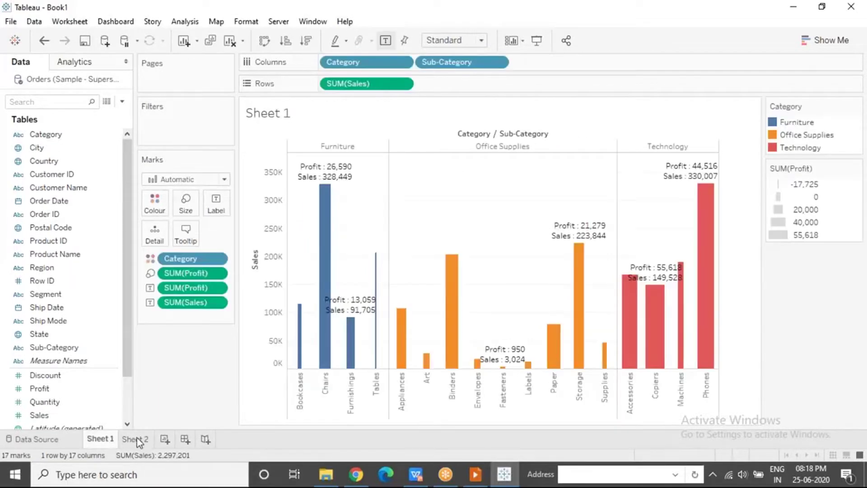
pyautogui.click(136, 439)
pyautogui.doubleClick(136, 440)
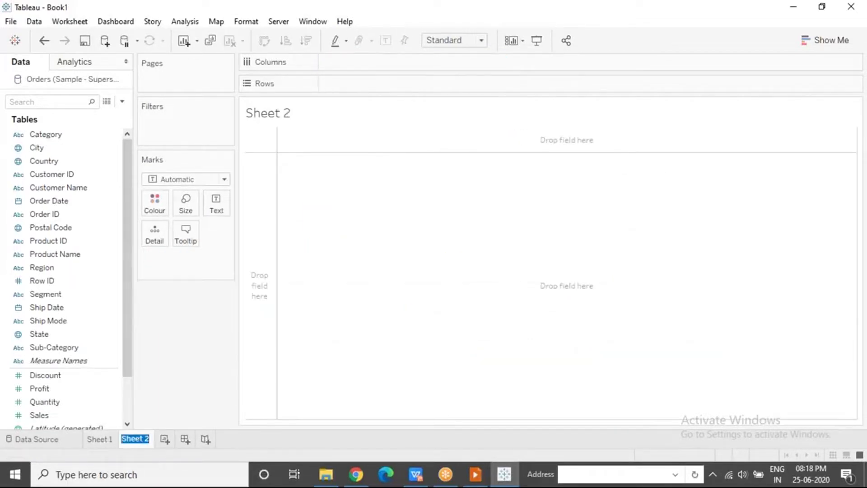
pyautogui.write('Stacked BA')
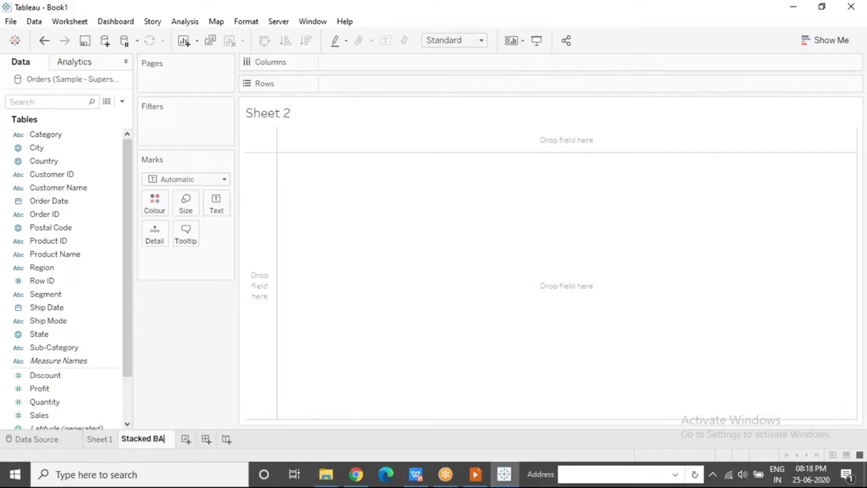
pyautogui.press('BackSpace')
pyautogui.write('ar Chart')
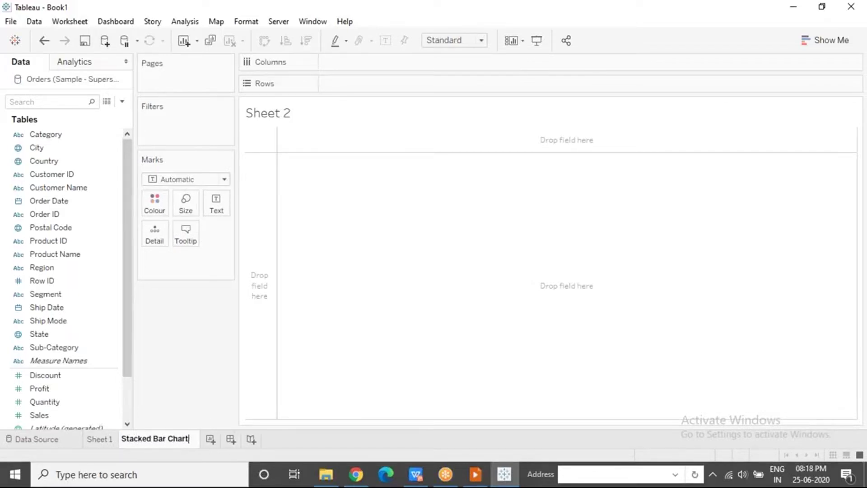
pyautogui.click(395, 276)
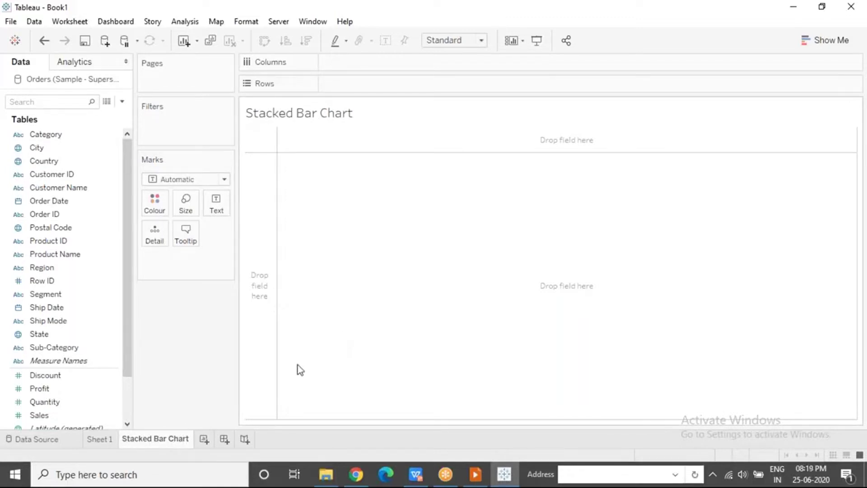
# Step: Open Notepad and write "Eye for Detail - Tables and Highlight Tables" as the first line of a blank note
pyautogui.click(175, 474)
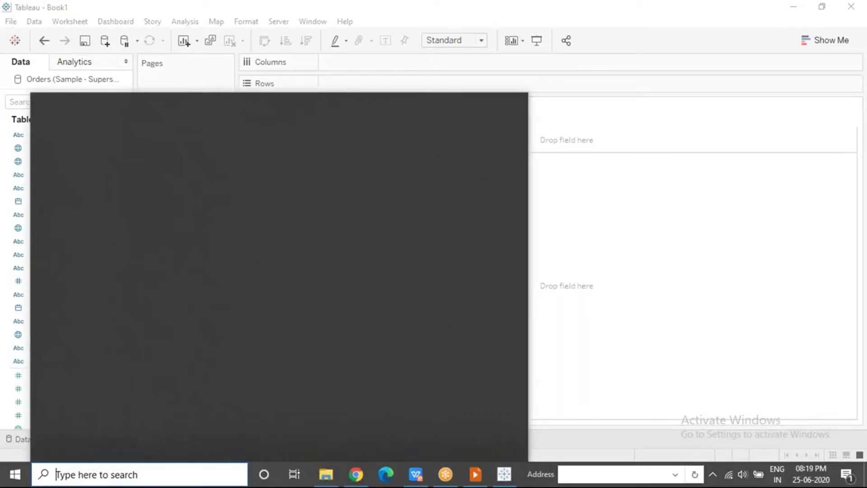
pyautogui.write('Notepad')
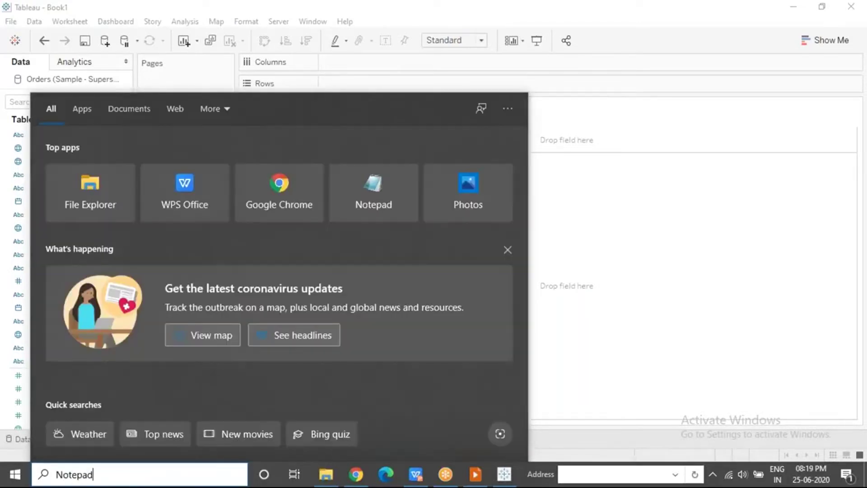
pyautogui.press('Return')
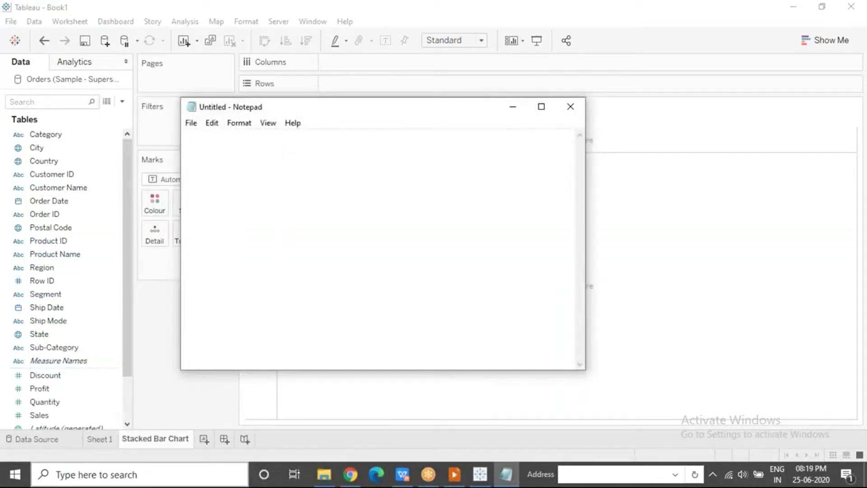
pyautogui.write('Eye for De')
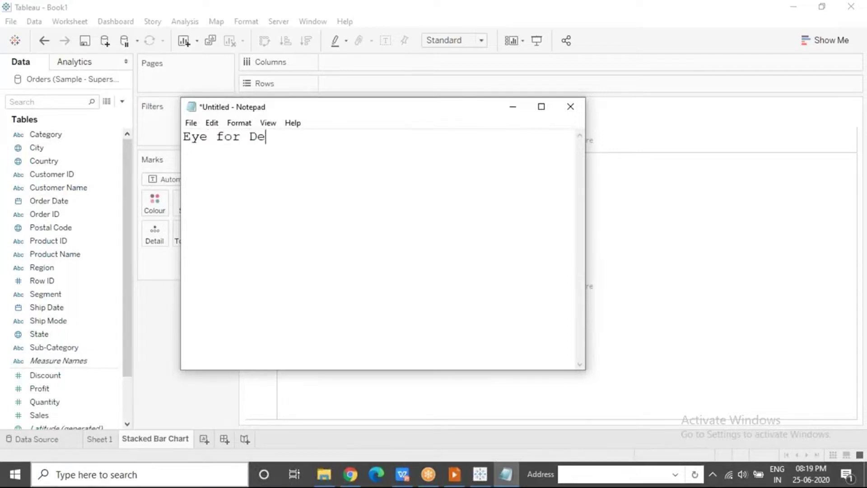
pyautogui.write('tail - Tabela')
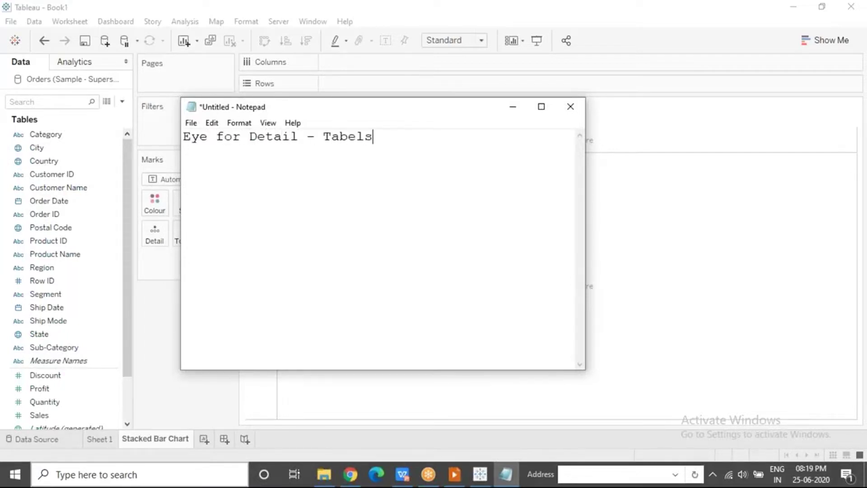
pyautogui.press('BackSpace')
pyautogui.press('BackSpace')
pyautogui.press('BackSpace')
pyautogui.write('les and High')
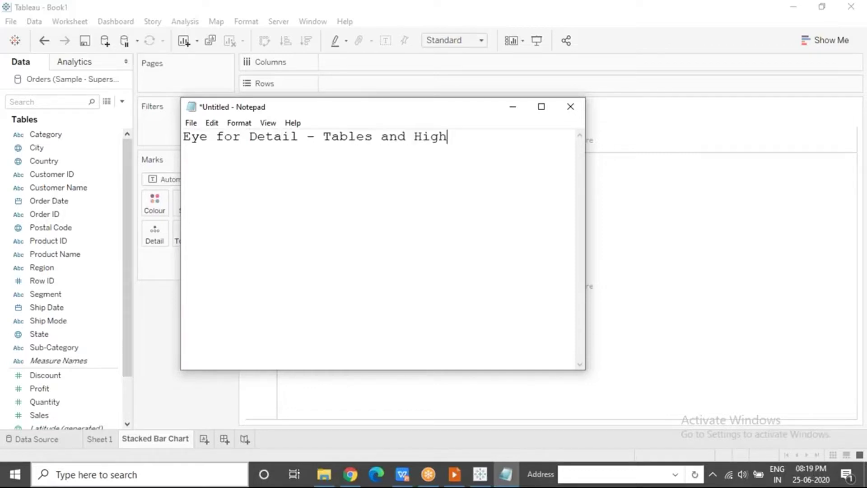
pyautogui.write('light Tables')
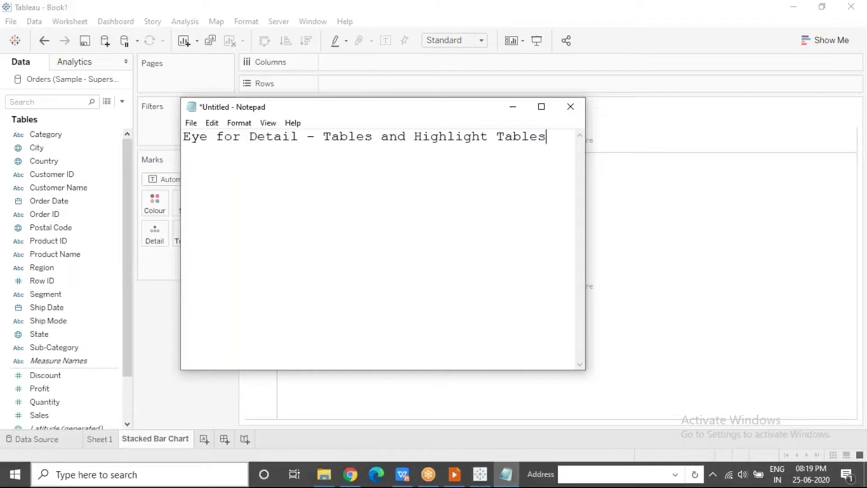
# Step: Below a blank line, add the entry "Comparitive Analysis - Bar Charts, Circle Views, Bubble Charts" to the note
pyautogui.press('Return')
pyautogui.press('Return')
pyautogui.write('Comparitive Anam')
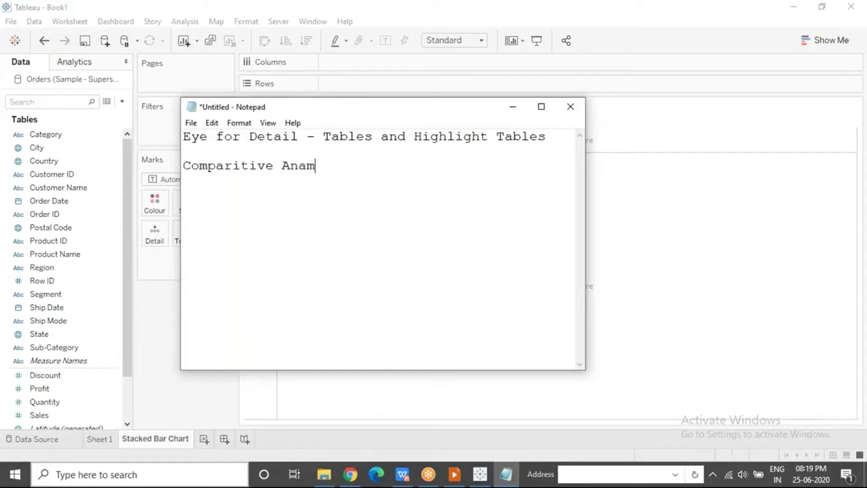
pyautogui.write('y')
pyautogui.press('BackSpace')
pyautogui.press('BackSpace')
pyautogui.press('BackSpace')
pyautogui.write('alysis - Bar Charts, ')
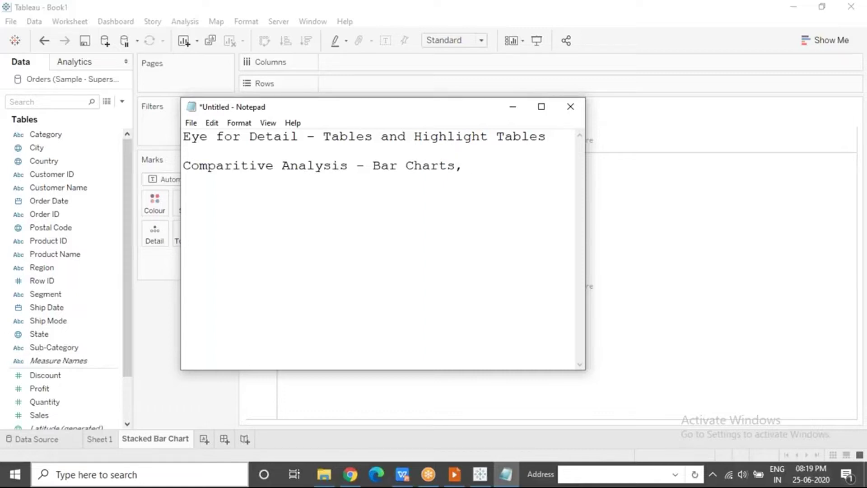
pyautogui.write('Circle Views, ')
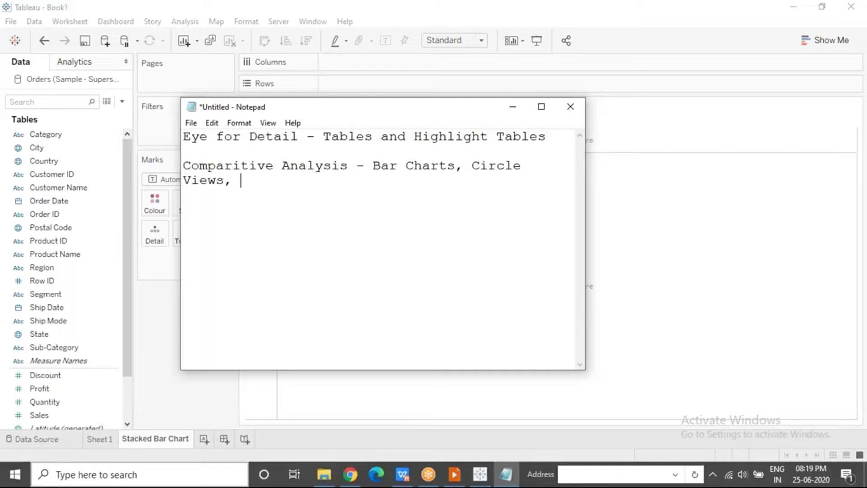
pyautogui.write('Bubble Ch')
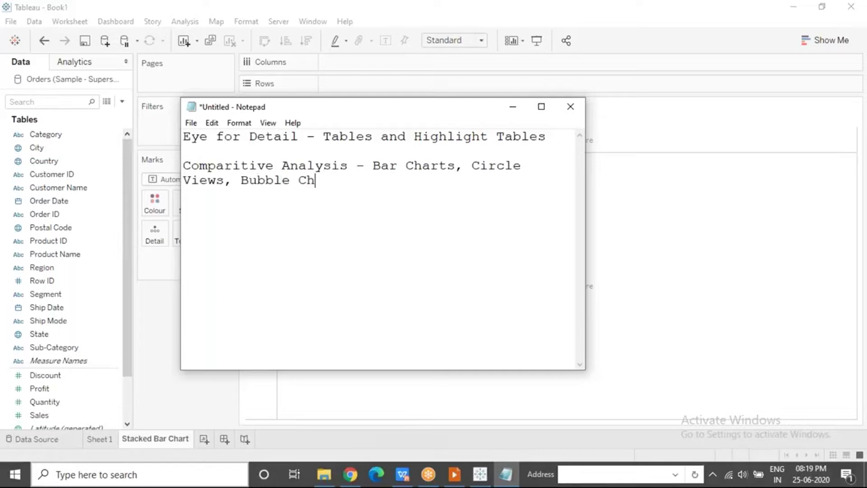
pyautogui.write('arts')
# Step: Add the entry "Composition Analysis/Part to Whole Analysis - Stacked Bar, Pie and Donut Charts" as a separate paragraph of the note
pyautogui.write('Compos')
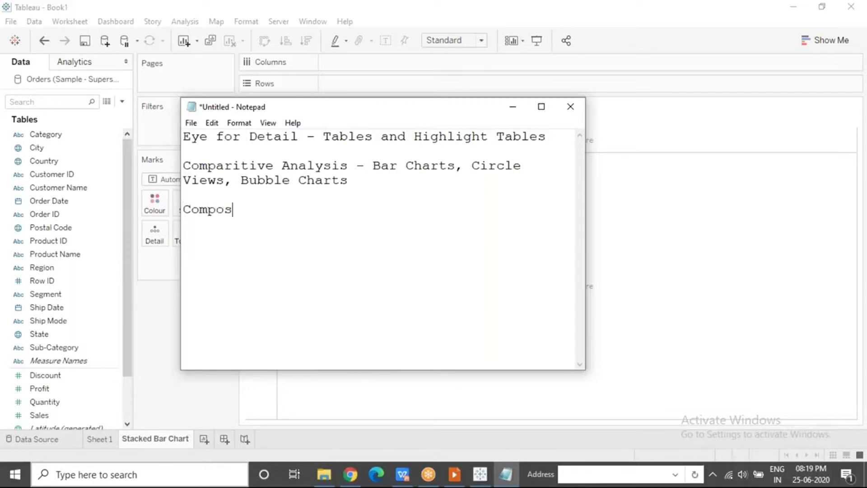
pyautogui.write('ition Anal')
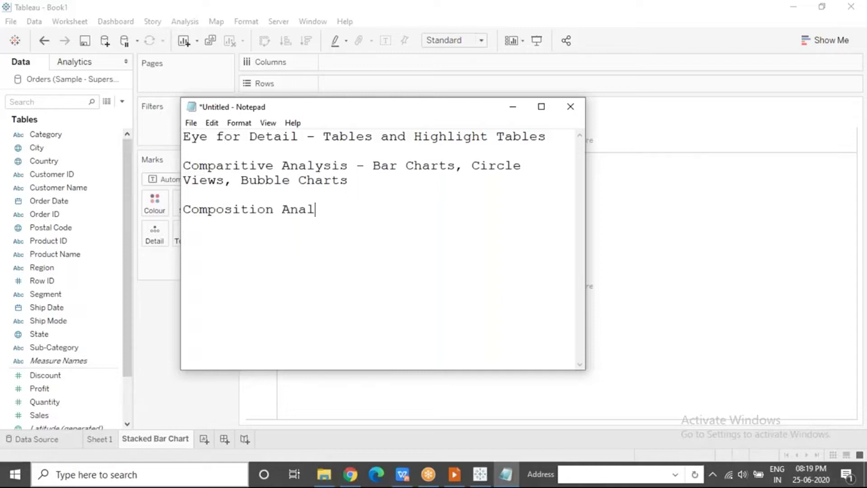
pyautogui.write('ysis/Part to W')
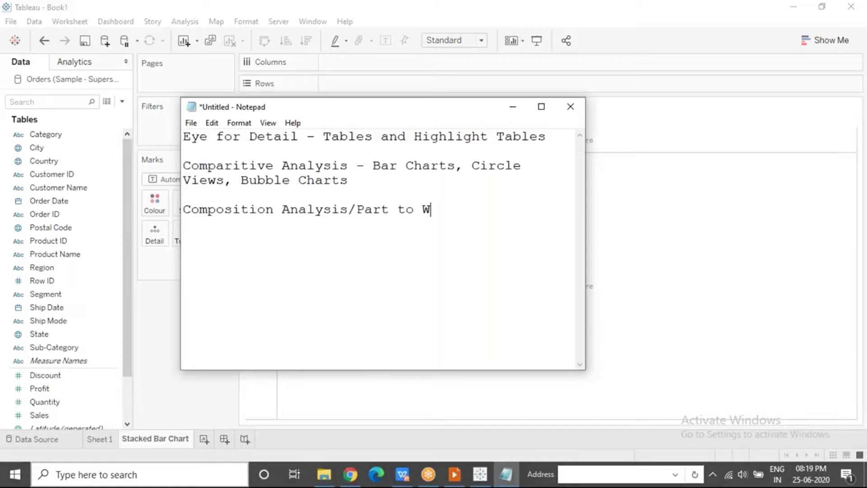
pyautogui.write('hole Anal')
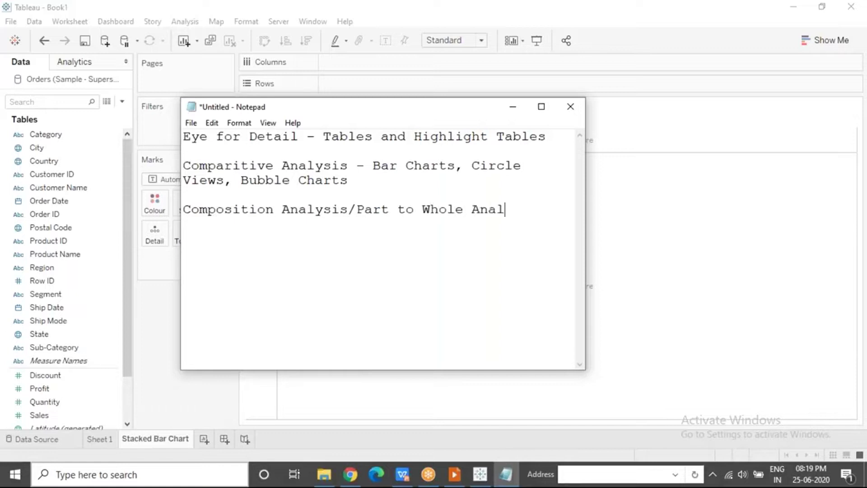
pyautogui.write('ysi/Rationn')
pyautogui.press('BackSpace')
pyautogui.press('BackSpace')
pyautogui.press('BackSpace')
pyautogui.press('BackSpace')
pyautogui.press('BackSpace')
pyautogui.press('BackSpace')
pyautogui.press('BackSpace')
pyautogui.press('BackSpace')
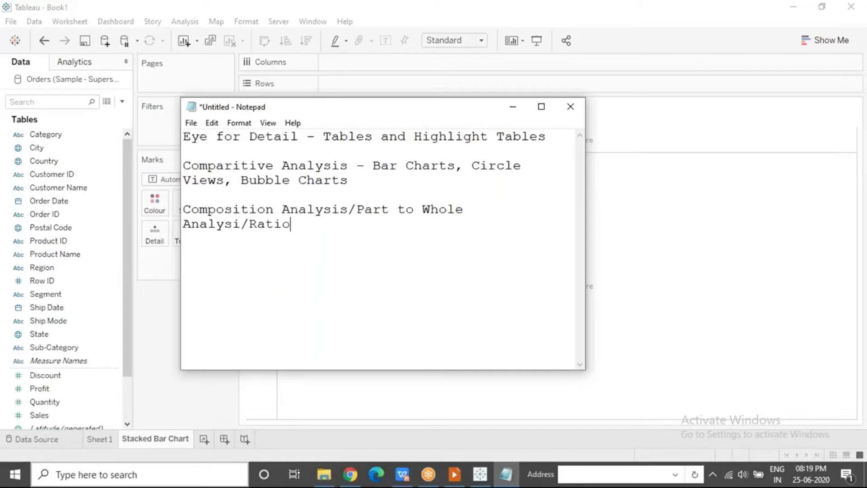
pyautogui.write('is - Sta')
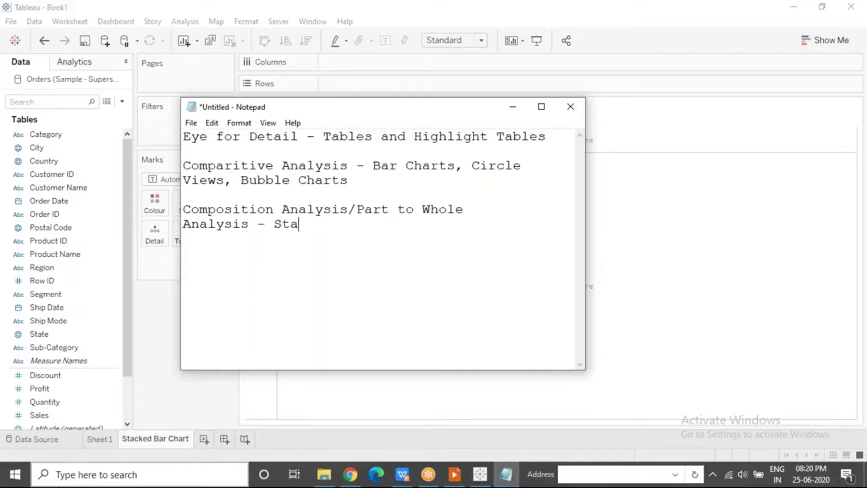
pyautogui.write('cked Bar, Pis,')
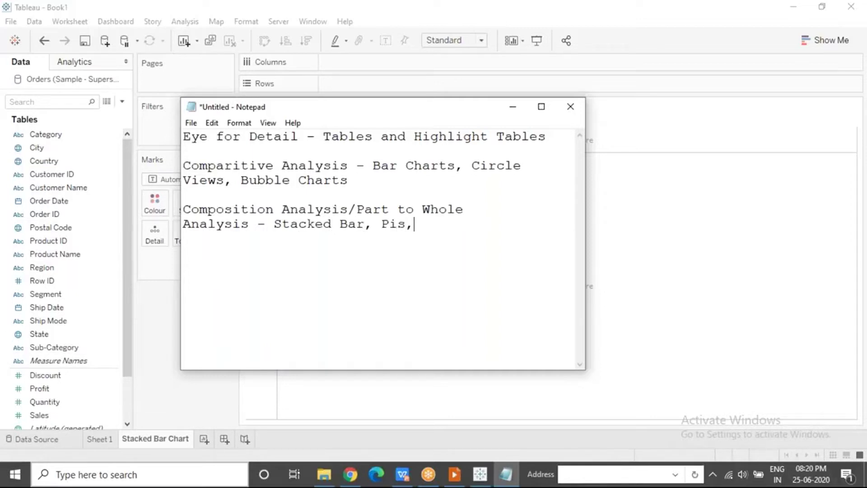
pyautogui.press('BackSpace')
pyautogui.press('BackSpace')
pyautogui.write('e and Donut Cha')
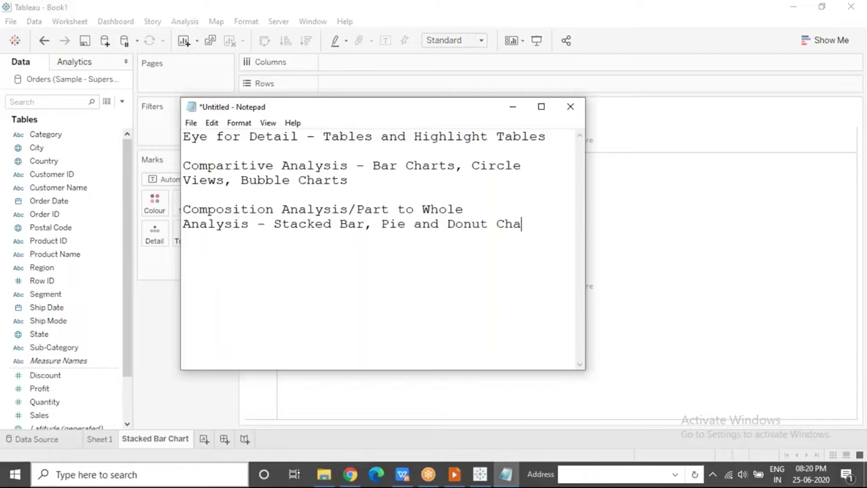
pyautogui.write('rts')
# Step: With the screen pen, underline "Composition" and sketch a bar below the notes, marked 100 and divided into M and F segments
pyautogui.click(531, 7)
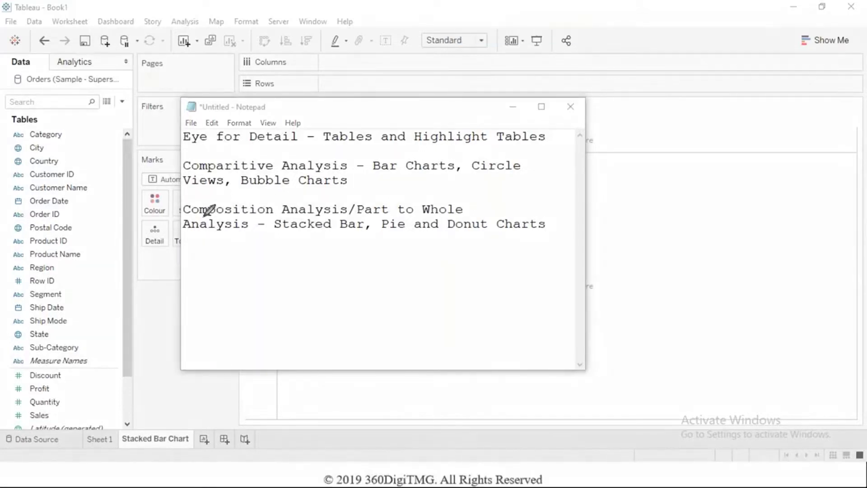
pyautogui.moveTo(203, 217); pyautogui.dragTo(271, 216)
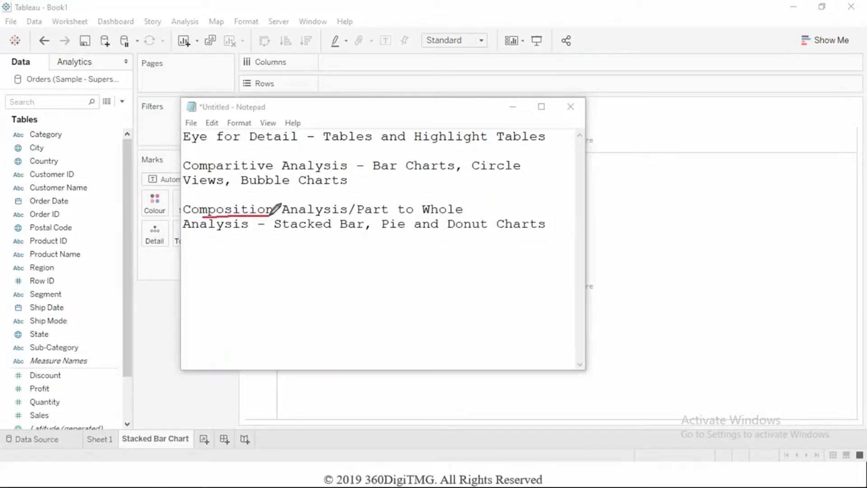
pyautogui.moveTo(322, 335)
pyautogui.mouseDown()
pyautogui.moveTo(322, 262)
pyautogui.moveTo(364, 264)
pyautogui.moveTo(364, 353)
pyautogui.moveTo(299, 356)
pyautogui.moveTo(392, 356)
pyautogui.moveTo(324, 359)
pyautogui.moveTo(322, 335)
pyautogui.mouseUp()
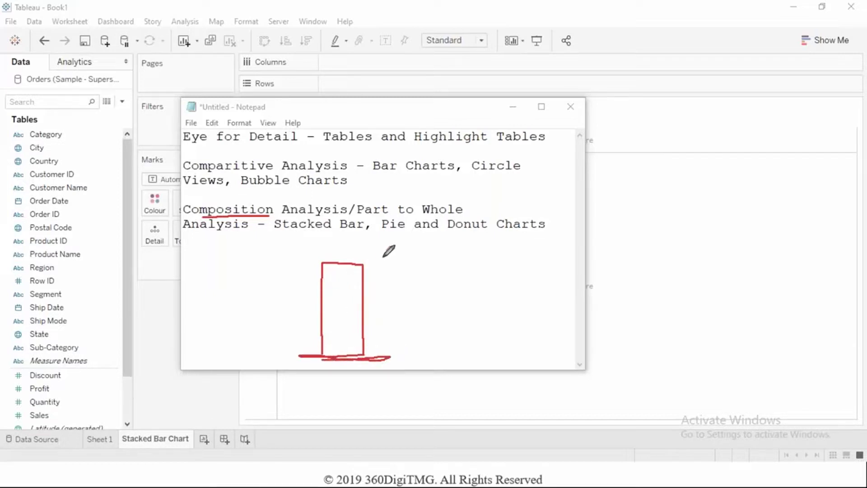
pyautogui.moveTo(385, 249)
pyautogui.mouseDown()
pyautogui.moveTo(382, 258)
pyautogui.moveTo(404, 239)
pyautogui.moveTo(412, 246)
pyautogui.moveTo(402, 241)
pyautogui.mouseUp()
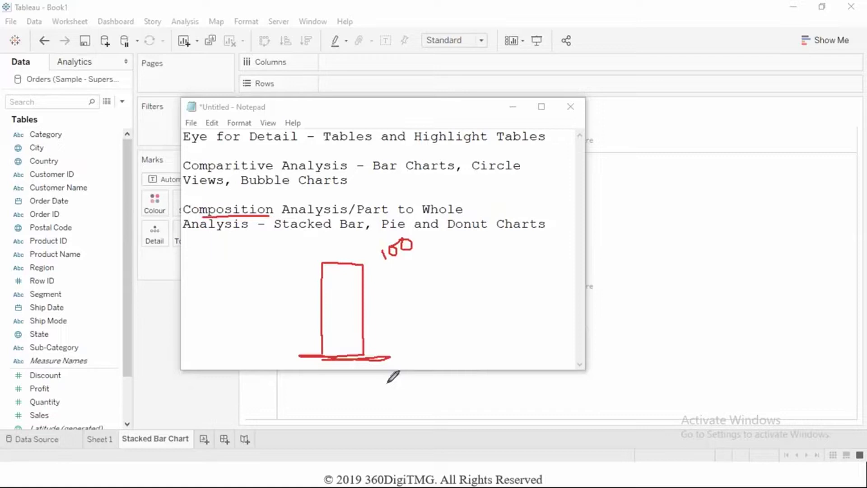
pyautogui.moveTo(387, 269); pyautogui.dragTo(421, 248)
pyautogui.moveTo(323, 310)
pyautogui.mouseDown()
pyautogui.moveTo(367, 310)
pyautogui.moveTo(331, 275)
pyautogui.moveTo(346, 289)
pyautogui.moveTo(340, 337)
pyautogui.moveTo(362, 322)
pyautogui.mouseUp()
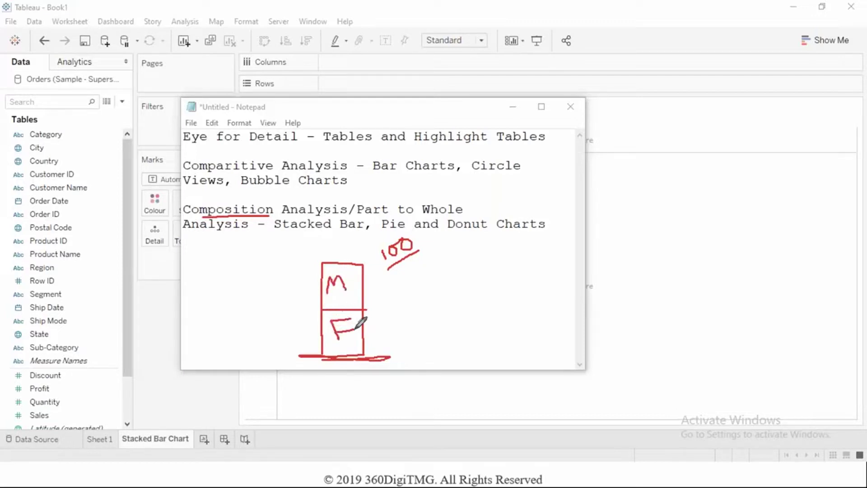
# Step: Bracket the M and F segments, mark the bar's full height with arcs, and clear the screen annotations
pyautogui.moveTo(319, 266)
pyautogui.mouseDown()
pyautogui.moveTo(302, 282)
pyautogui.moveTo(305, 306)
pyautogui.moveTo(319, 306)
pyautogui.moveTo(307, 338)
pyautogui.moveTo(319, 348)
pyautogui.mouseUp()
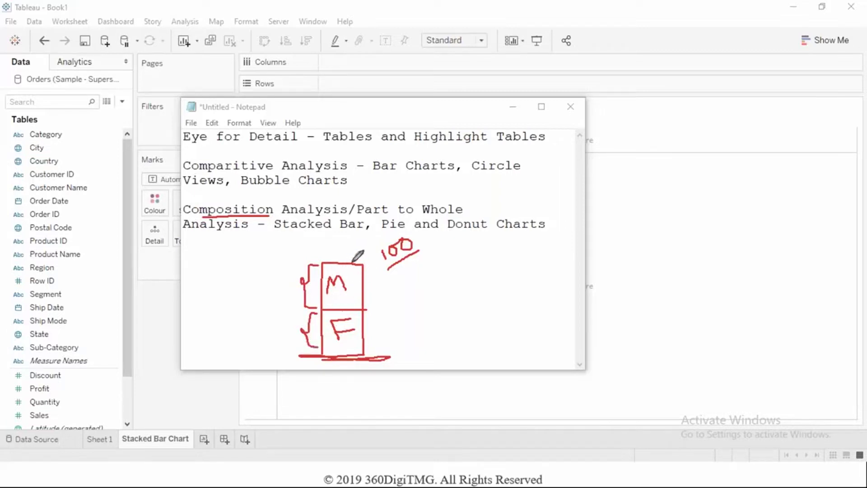
pyautogui.moveTo(357, 261)
pyautogui.mouseDown()
pyautogui.moveTo(371, 261)
pyautogui.moveTo(380, 357)
pyautogui.moveTo(368, 361)
pyautogui.mouseUp()
pyautogui.moveTo(367, 311); pyautogui.dragTo(367, 336)
pyautogui.moveTo(385, 277); pyautogui.dragTo(371, 342)
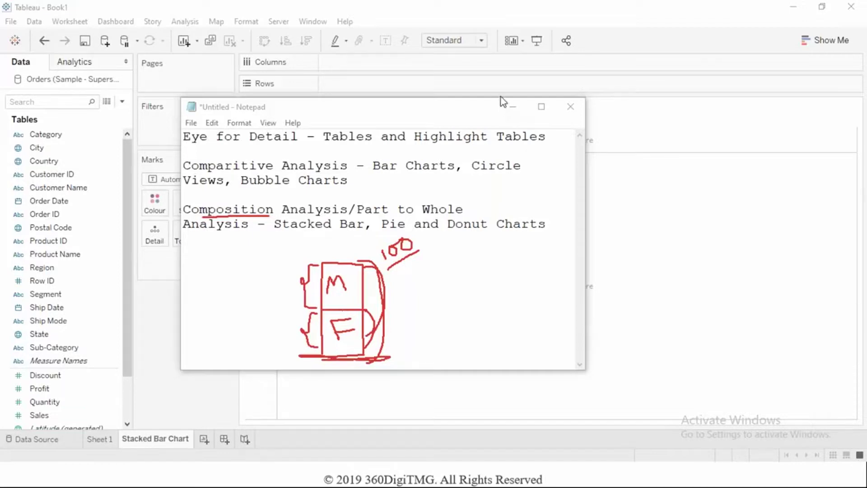
pyautogui.press('Escape')
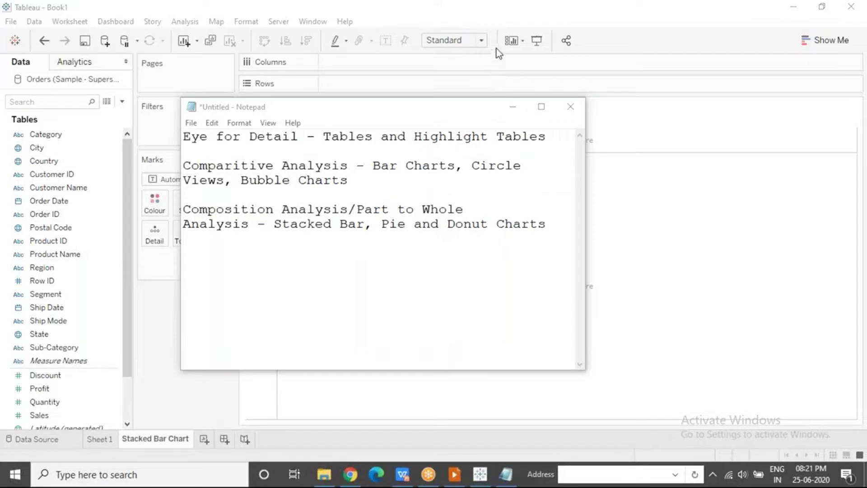
# Step: Sketch a pie chart divided into four slices below the notes with the screen pen and write 100 beside it
pyautogui.hotkey('ctrl', '2')
pyautogui.moveTo(375, 240)
pyautogui.mouseDown()
pyautogui.moveTo(319, 271)
pyautogui.moveTo(346, 355)
pyautogui.moveTo(415, 338)
pyautogui.moveTo(432, 288)
pyautogui.moveTo(395, 226)
pyautogui.moveTo(343, 239)
pyautogui.moveTo(330, 254)
pyautogui.moveTo(368, 228)
pyautogui.moveTo(362, 298)
pyautogui.moveTo(429, 282)
pyautogui.mouseUp()
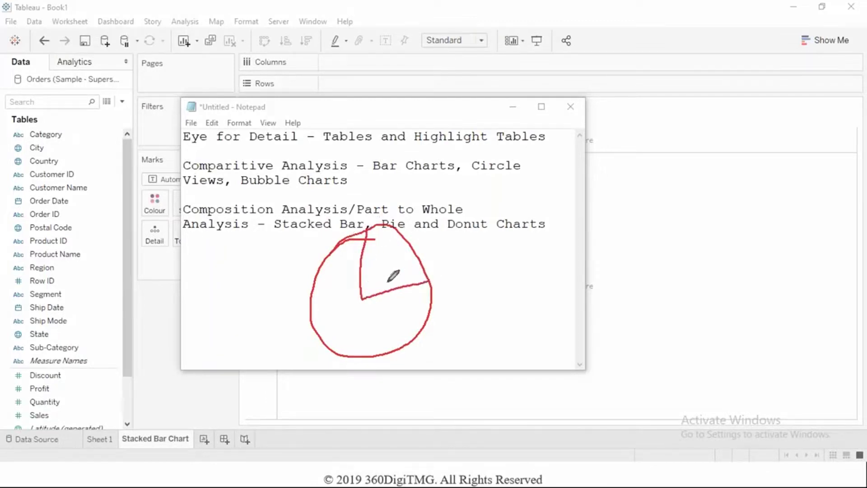
pyautogui.moveTo(361, 300); pyautogui.dragTo(312, 285)
pyautogui.moveTo(361, 298); pyautogui.dragTo(360, 353)
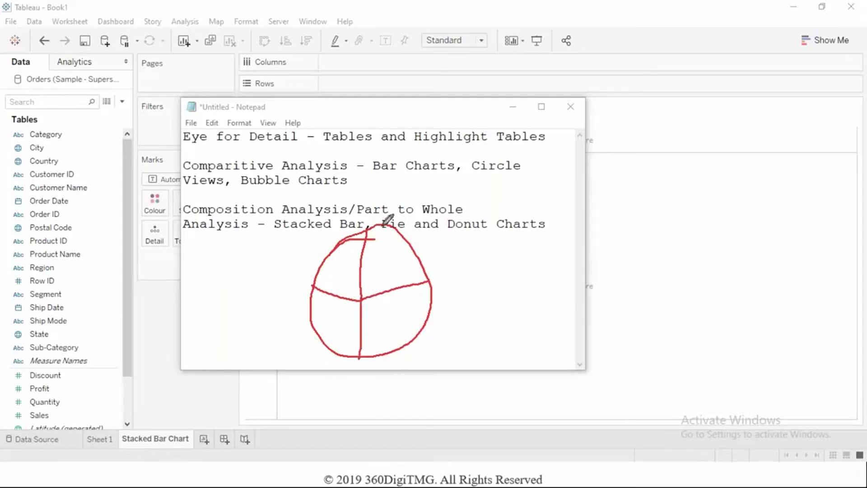
pyautogui.moveTo(461, 261)
pyautogui.mouseDown()
pyautogui.moveTo(487, 270)
pyautogui.moveTo(486, 260)
pyautogui.mouseUp()
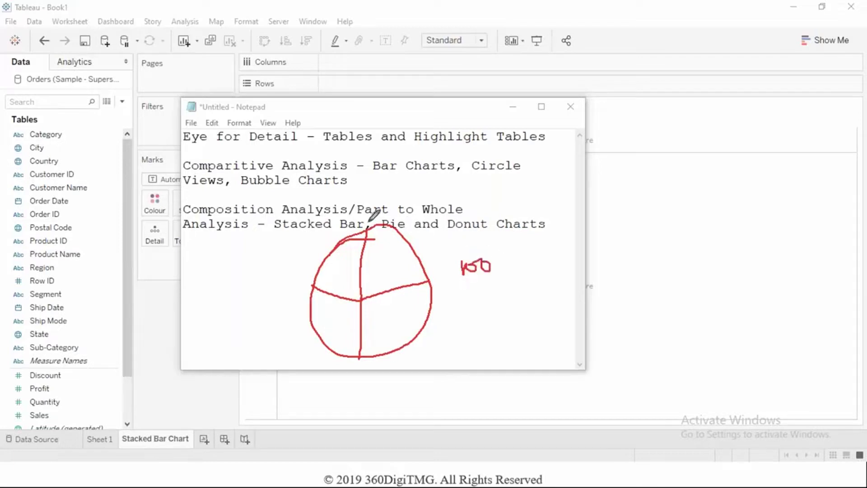
# Step: Label the pie sketch's upper-right slice 16-25 with the screen pen and trace around that slice's outline several times
pyautogui.moveTo(370, 264)
pyautogui.mouseDown()
pyautogui.moveTo(374, 276)
pyautogui.moveTo(382, 256)
pyautogui.moveTo(384, 271)
pyautogui.moveTo(378, 261)
pyautogui.moveTo(405, 260)
pyautogui.moveTo(402, 269)
pyautogui.moveTo(410, 249)
pyautogui.mouseUp()
pyautogui.moveTo(362, 295)
pyautogui.mouseDown()
pyautogui.moveTo(435, 281)
pyautogui.moveTo(412, 232)
pyautogui.moveTo(370, 225)
pyautogui.mouseUp()
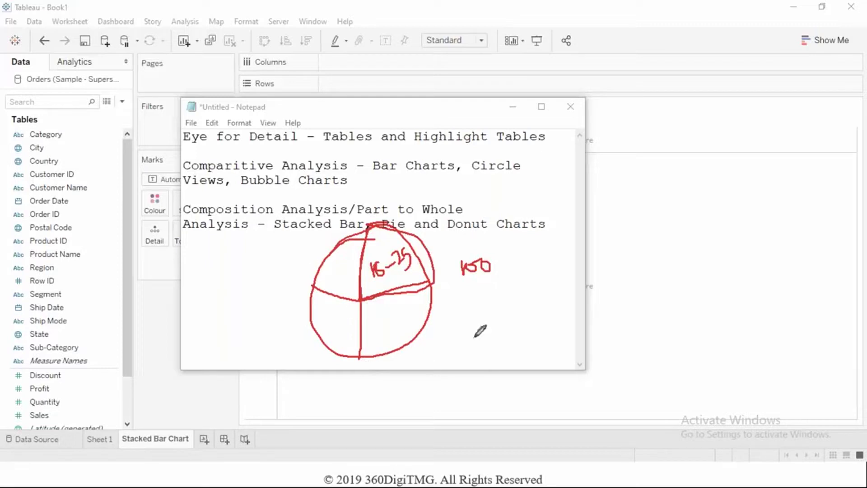
pyautogui.moveTo(407, 224)
pyautogui.mouseDown()
pyautogui.moveTo(424, 252)
pyautogui.moveTo(431, 280)
pyautogui.moveTo(366, 296)
pyautogui.mouseUp()
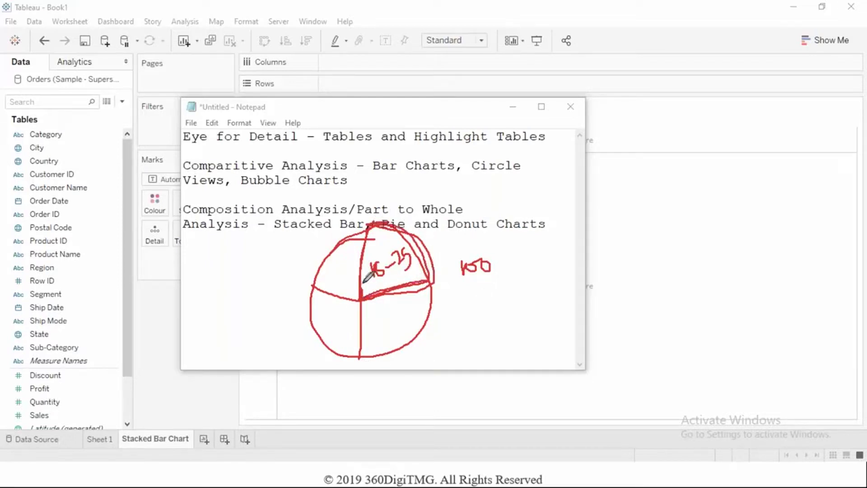
pyautogui.moveTo(370, 226); pyautogui.dragTo(370, 291)
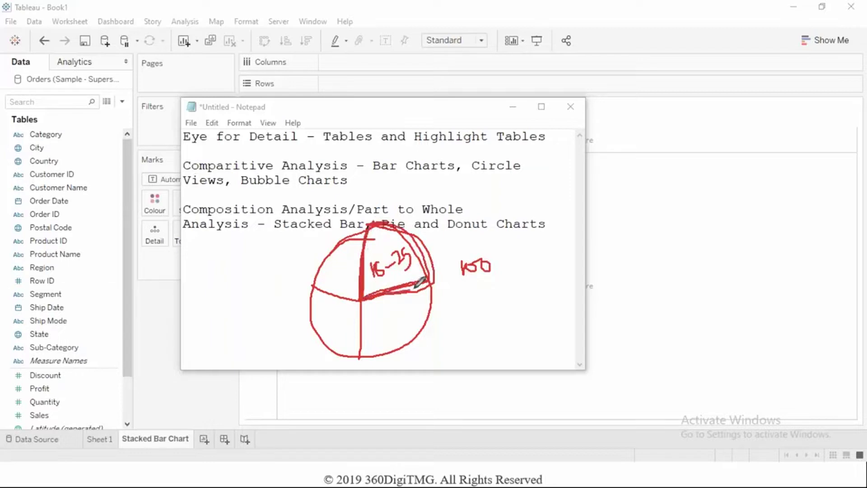
pyautogui.moveTo(442, 271)
pyautogui.mouseDown()
pyautogui.moveTo(423, 236)
pyautogui.moveTo(374, 199)
pyautogui.mouseUp()
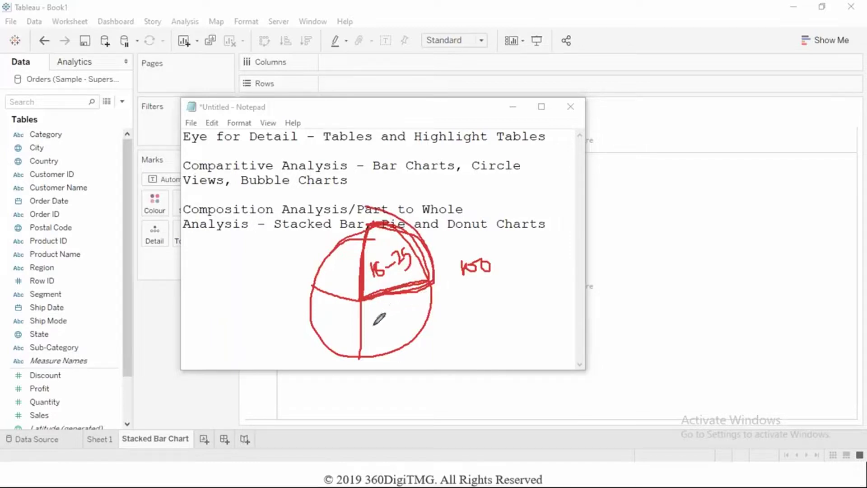
# Step: Label the pie sketch's lower-right slice with a range starting at 26, mark the two left slices, and clear the screen annotations
pyautogui.moveTo(376, 318)
pyautogui.mouseDown()
pyautogui.moveTo(387, 327)
pyautogui.moveTo(400, 306)
pyautogui.moveTo(403, 316)
pyautogui.moveTo(416, 302)
pyautogui.mouseUp()
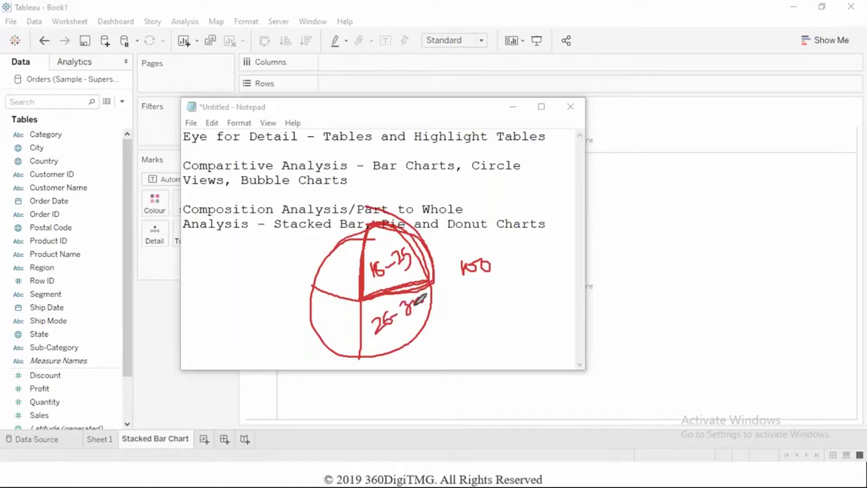
pyautogui.moveTo(330, 321); pyautogui.dragTo(337, 315)
pyautogui.moveTo(337, 284); pyautogui.dragTo(348, 268)
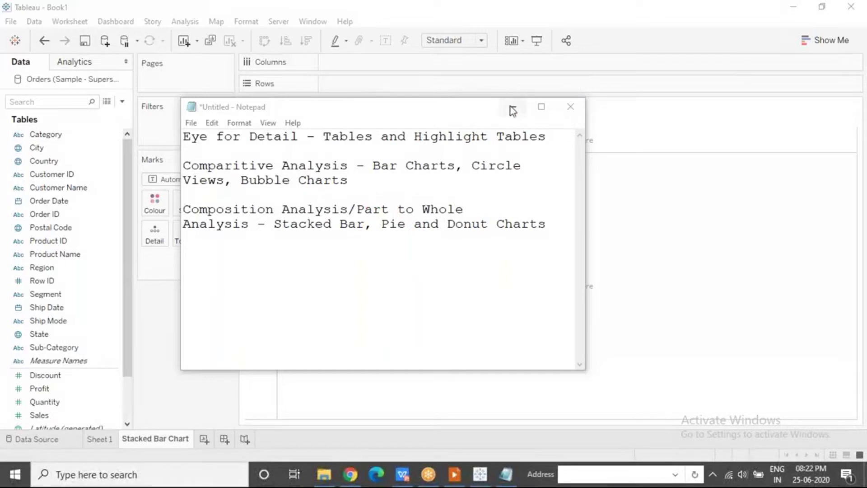
# Step: Highlight the Stacked Bar and Pie entries in the note and minimise Notepad to return to the Stacked Bar Chart worksheet in Tableau
pyautogui.moveTo(364, 224); pyautogui.dragTo(250, 225)
pyautogui.moveTo(406, 222); pyautogui.dragTo(366, 224)
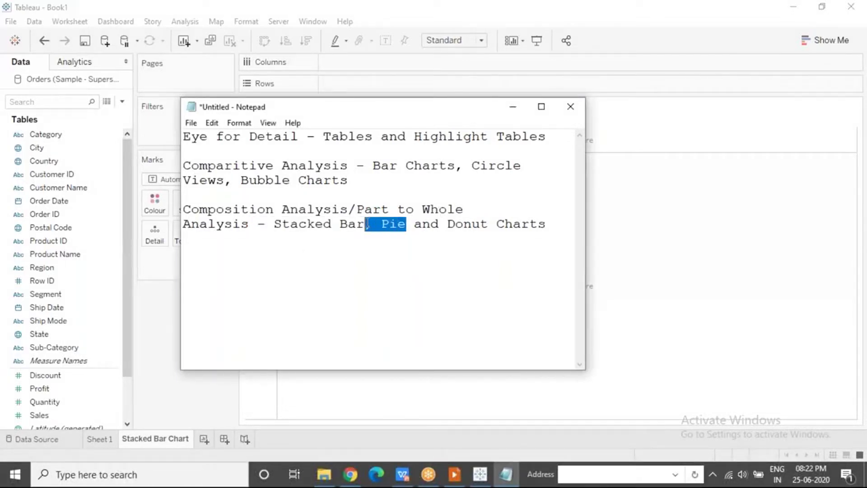
pyautogui.click(513, 107)
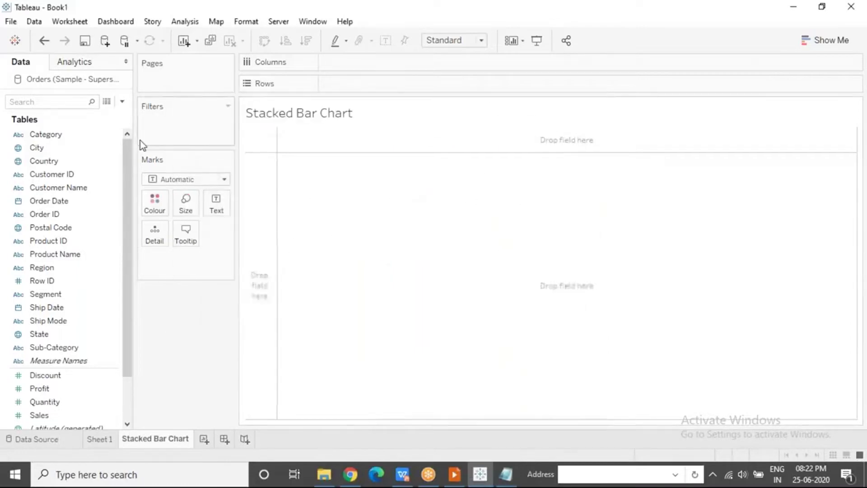
# Step: Plot Sales on the rows by year of Order Date on the columns, and set the mark type to Bar
pyautogui.moveTo(70, 199); pyautogui.dragTo(379, 59)
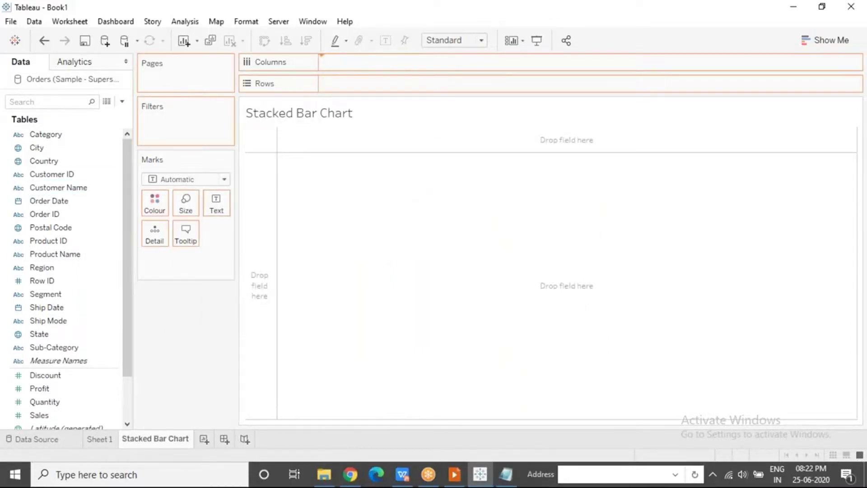
pyautogui.click(39, 416)
pyautogui.moveTo(38, 416); pyautogui.dragTo(343, 84)
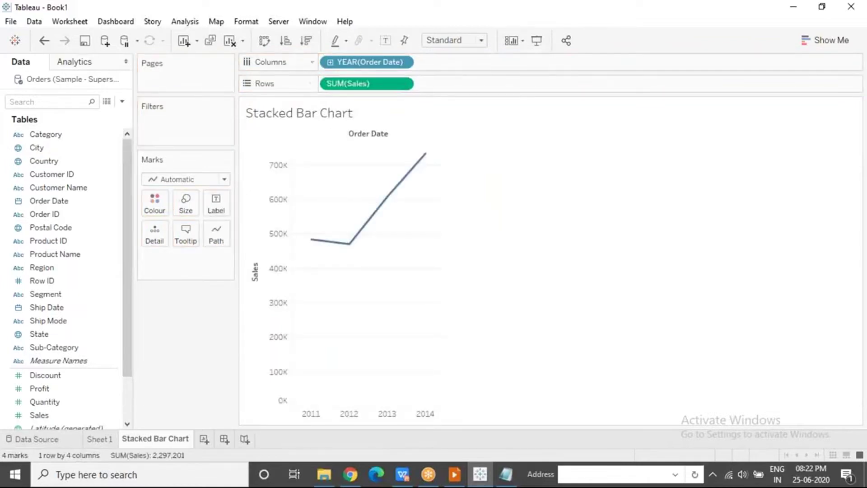
pyautogui.click(217, 180)
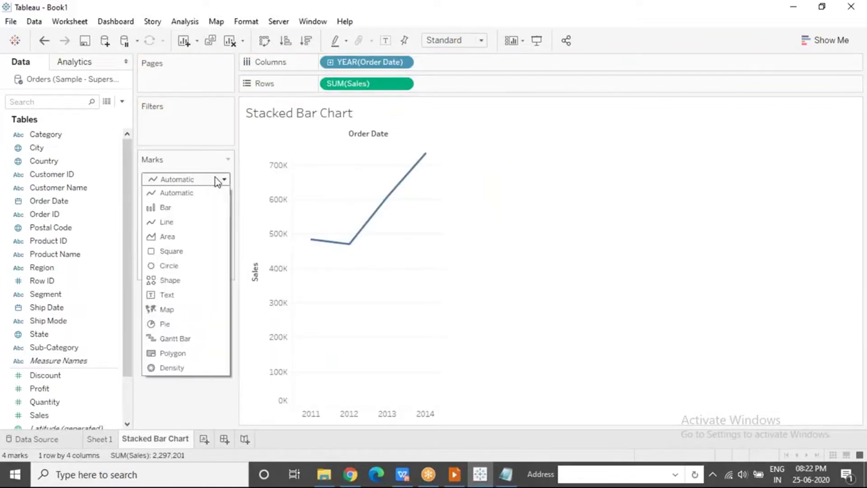
pyautogui.click(199, 206)
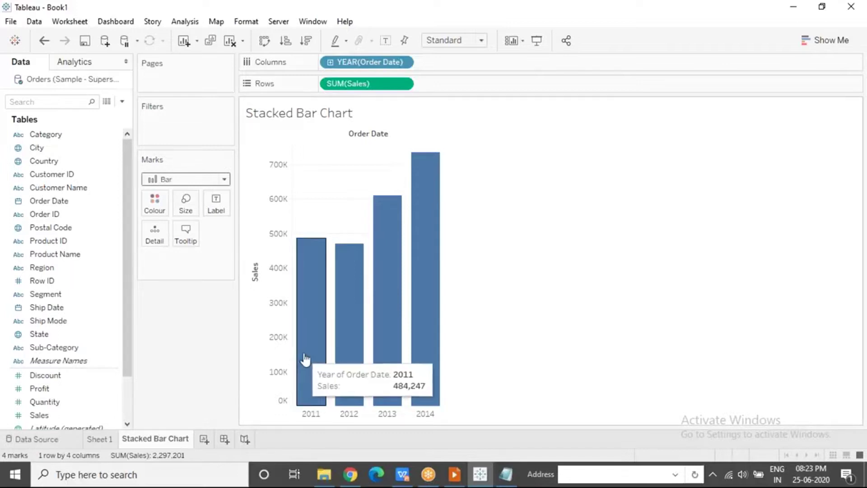
# Step: Examine the Sales bars for 2011, 2012, 2013 and 2014 one by one, and clear the selection
pyautogui.moveTo(316, 246)
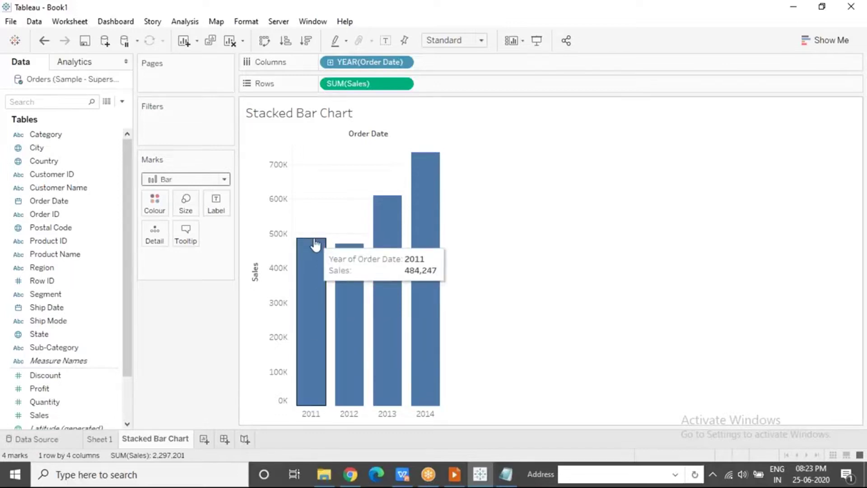
pyautogui.click(316, 273)
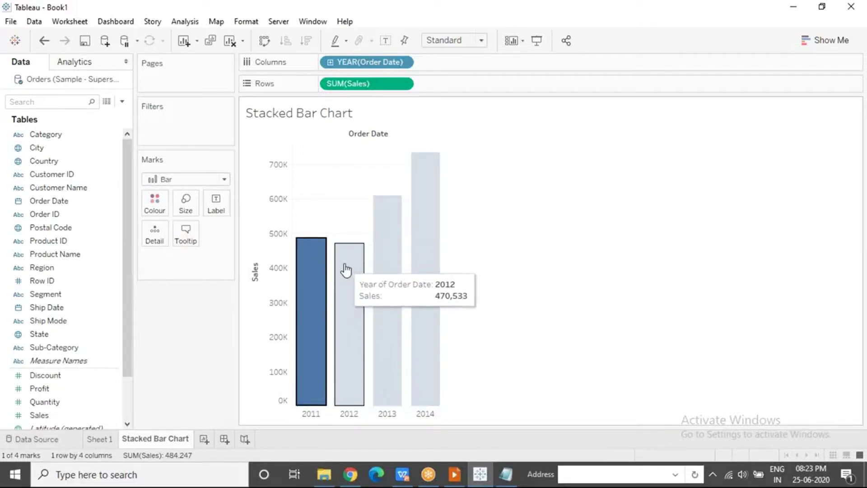
pyautogui.click(346, 270)
pyautogui.click(386, 226)
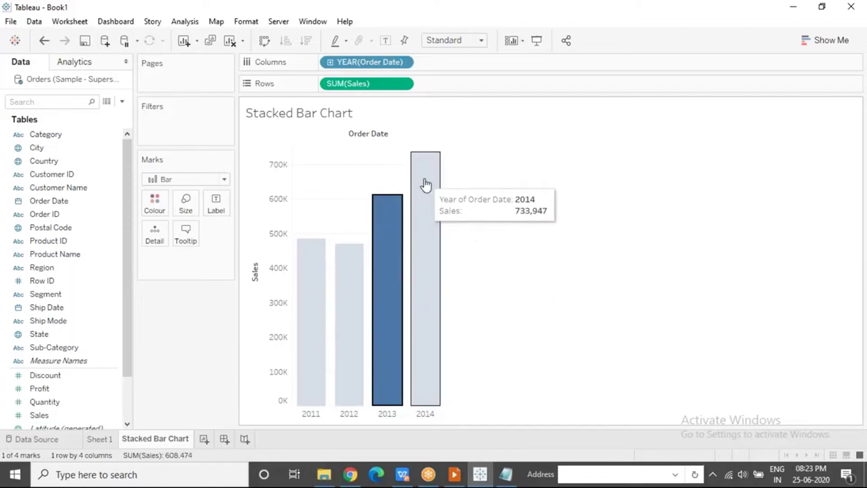
pyautogui.click(425, 185)
pyautogui.click(525, 312)
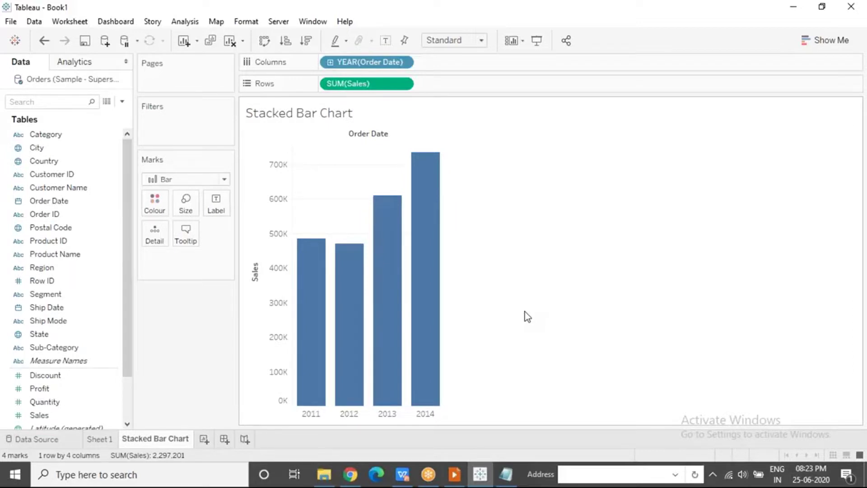
# Step: Split the yearly bars by Category on the columns, and replace that split with Category as the bars' colour
pyautogui.moveTo(42, 134); pyautogui.dragTo(435, 62)
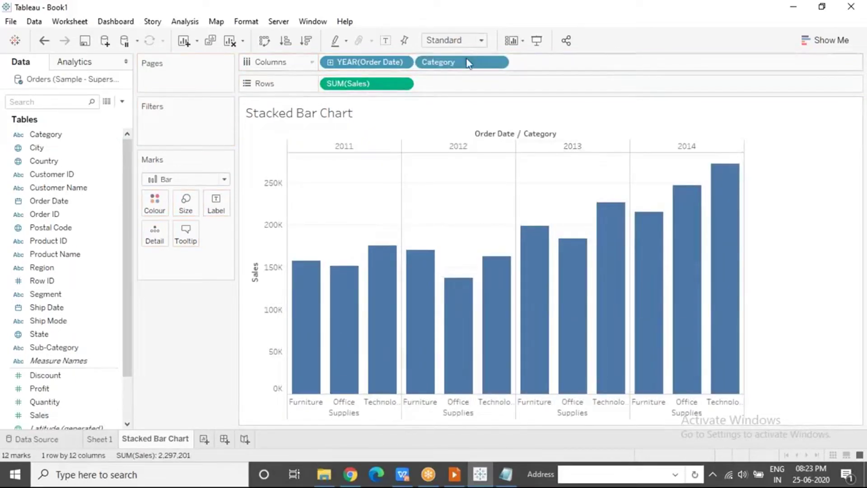
pyautogui.moveTo(470, 63); pyautogui.dragTo(193, 329)
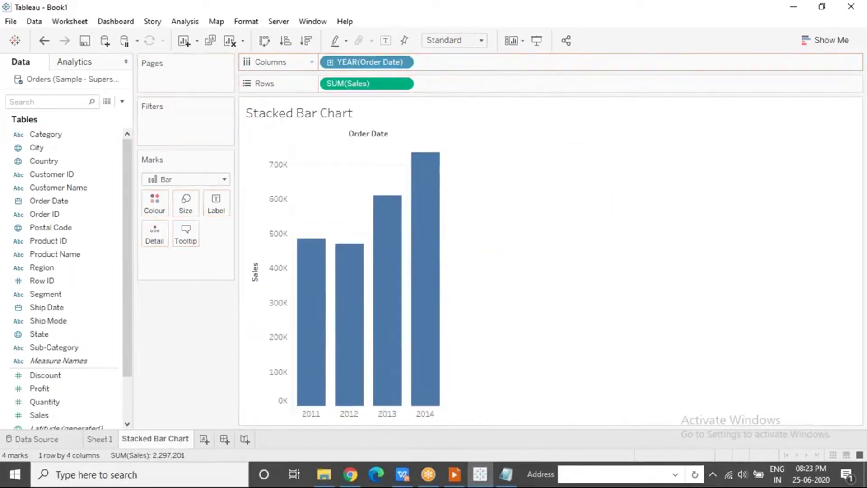
pyautogui.moveTo(56, 134); pyautogui.dragTo(154, 204)
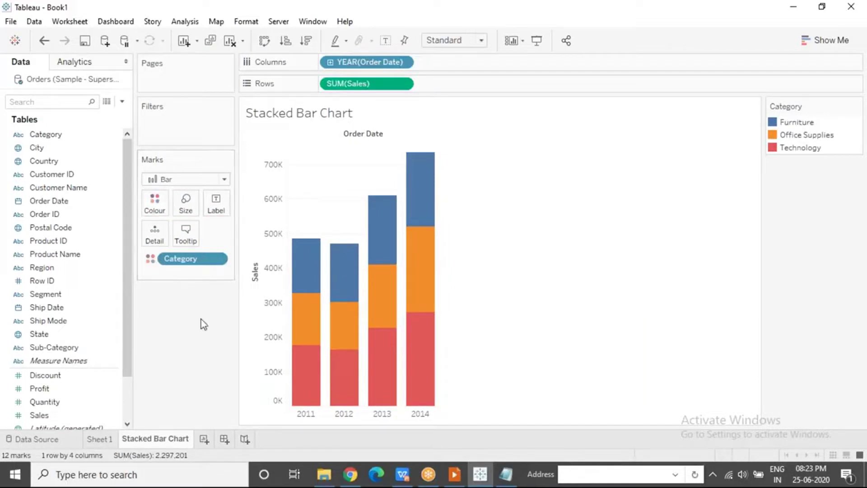
# Step: Examine the Furniture, Office Supplies and Technology segments of the 2011 stacked bar, and clear the selection
pyautogui.moveTo(309, 342)
pyautogui.moveTo(305, 265)
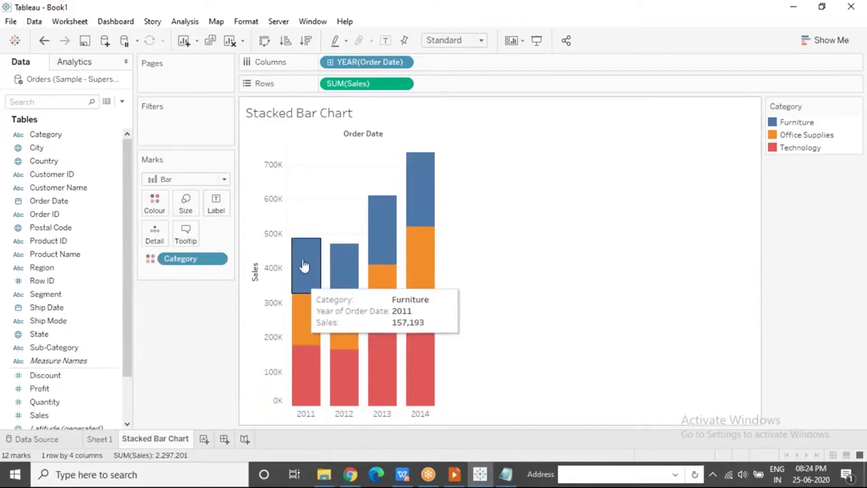
pyautogui.moveTo(304, 379)
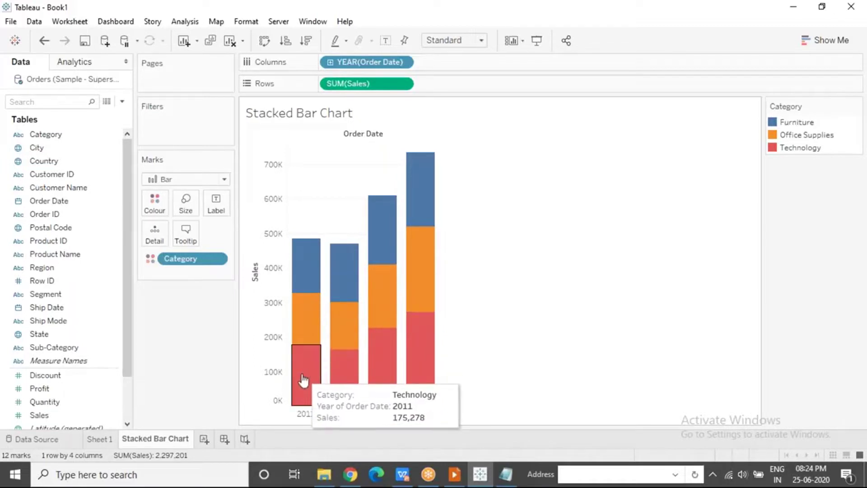
pyautogui.moveTo(312, 284)
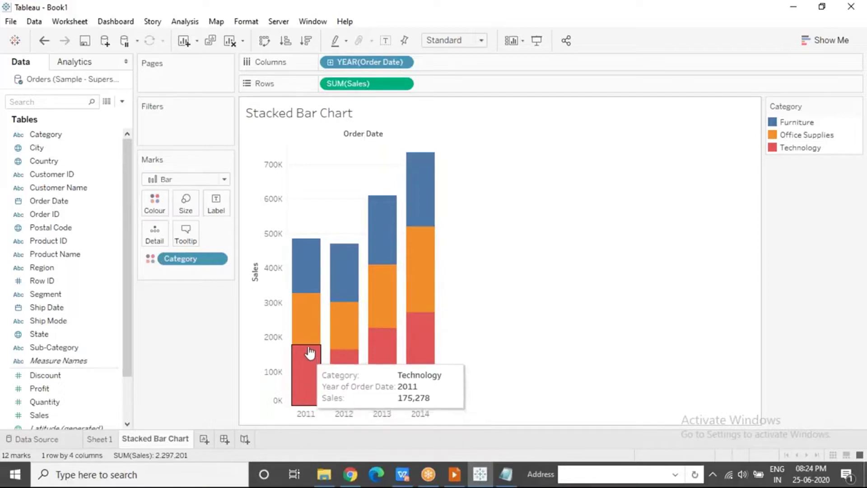
pyautogui.moveTo(305, 316)
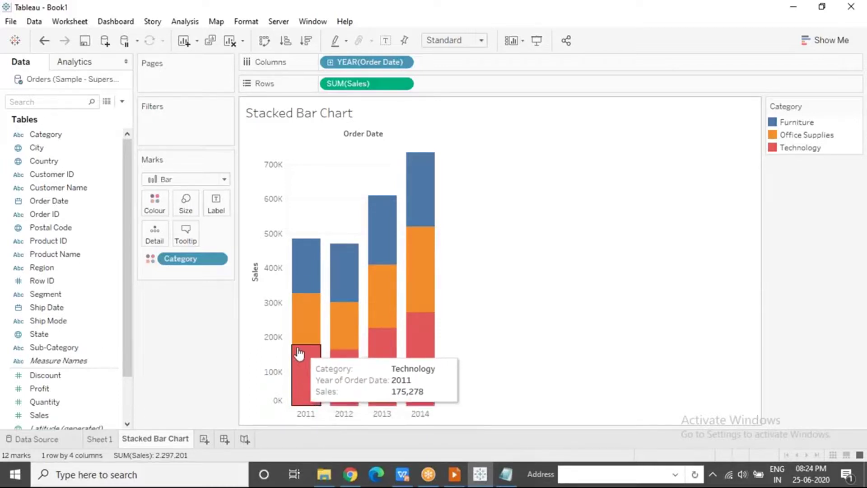
pyautogui.click(301, 317)
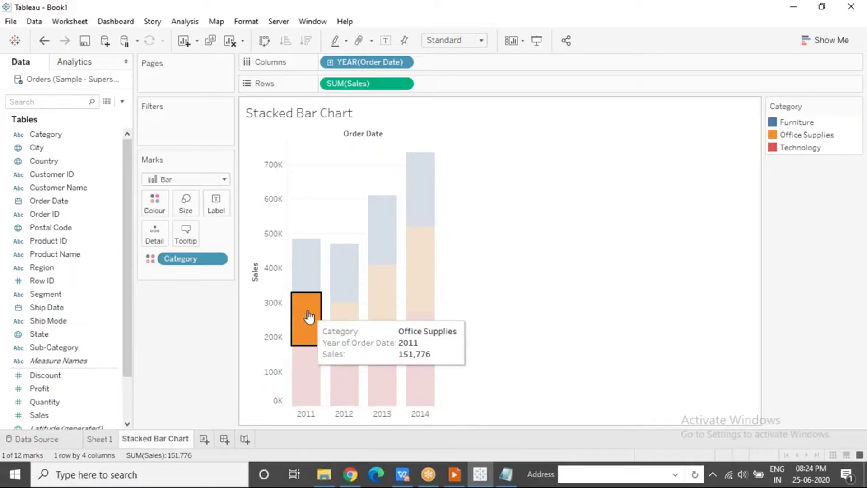
pyautogui.click(306, 280)
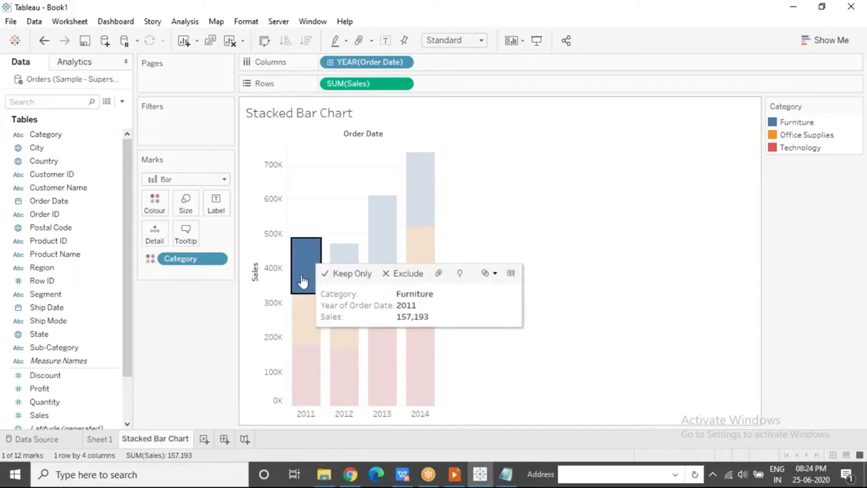
pyautogui.moveTo(305, 317)
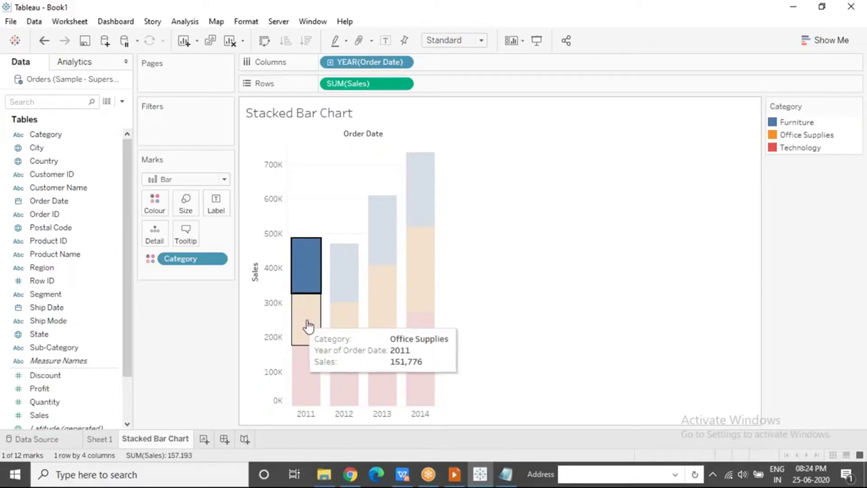
pyautogui.moveTo(321, 378)
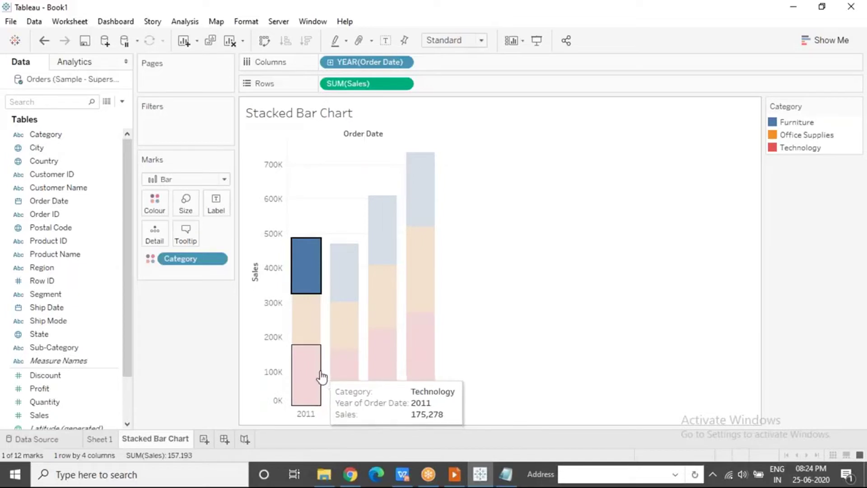
pyautogui.moveTo(318, 265)
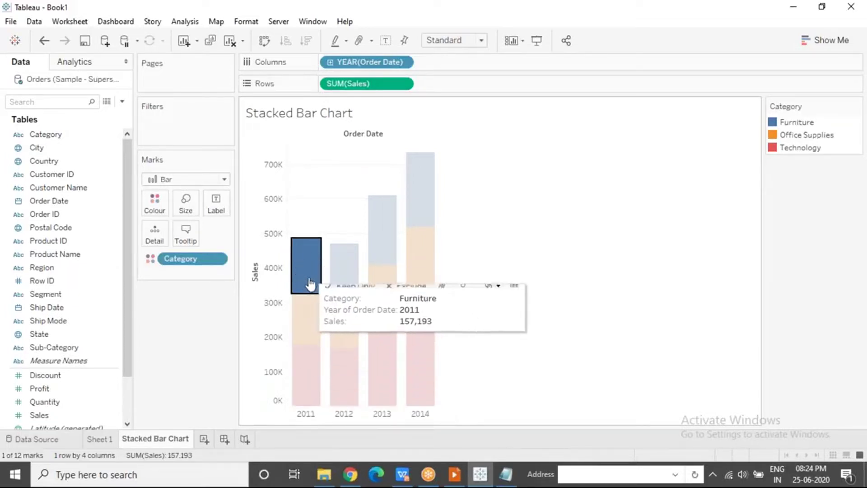
pyautogui.moveTo(311, 284)
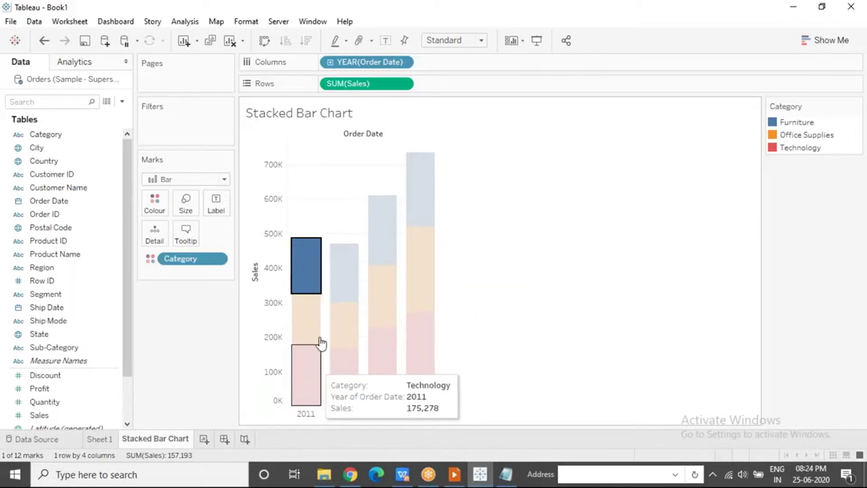
pyautogui.click(319, 197)
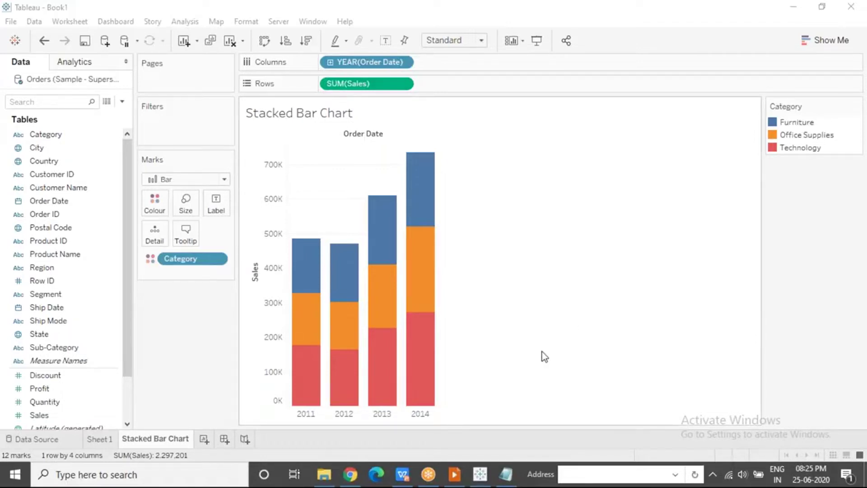
# Step: Remove Category from the bar colours and examine the total Sales of the 2011 bar
pyautogui.click(192, 259)
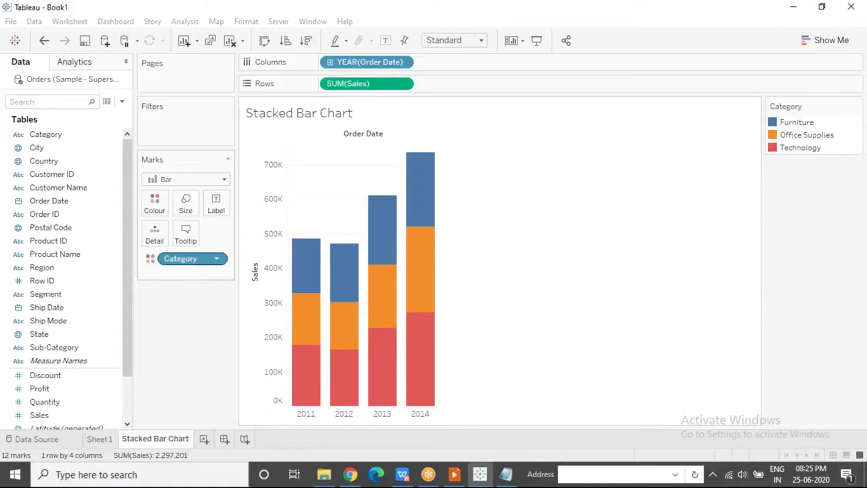
pyautogui.press('Delete')
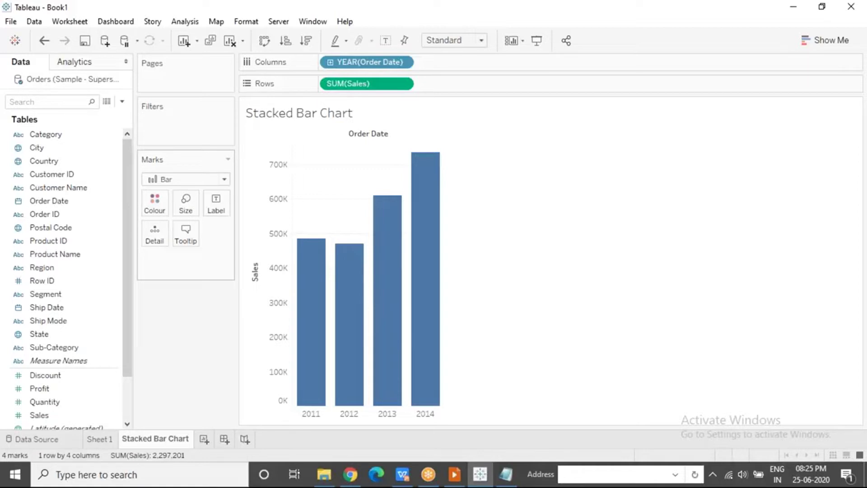
pyautogui.click(313, 256)
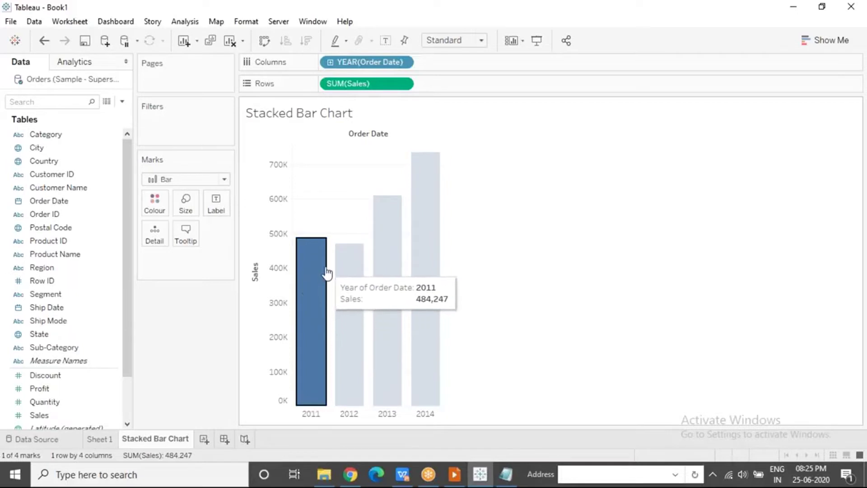
pyautogui.moveTo(327, 273)
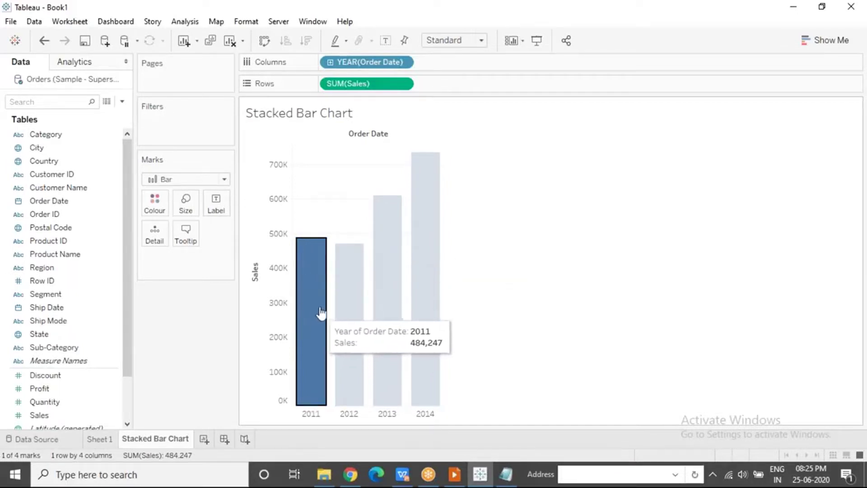
pyautogui.moveTo(320, 304)
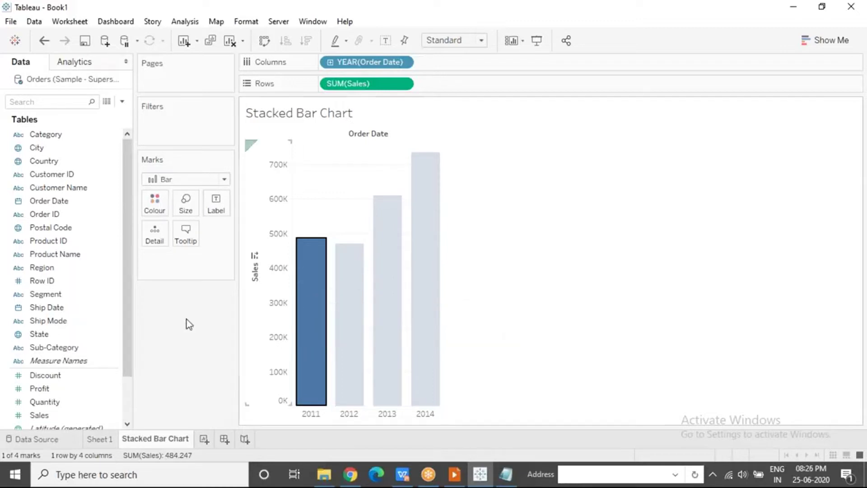
# Step: Colour the yearly Sales bars by Category, examine the Technology, Office Supplies and Furniture segments of 2011, and clear the selection
pyautogui.moveTo(60, 137); pyautogui.dragTo(155, 204)
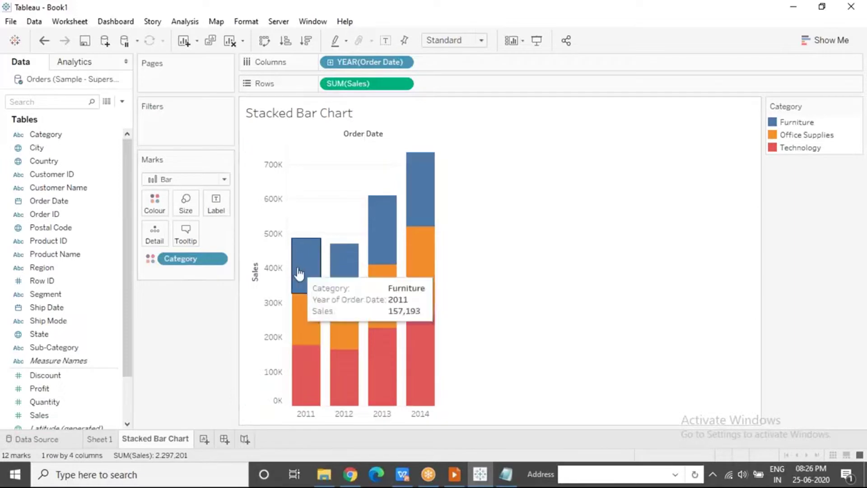
pyautogui.click(312, 366)
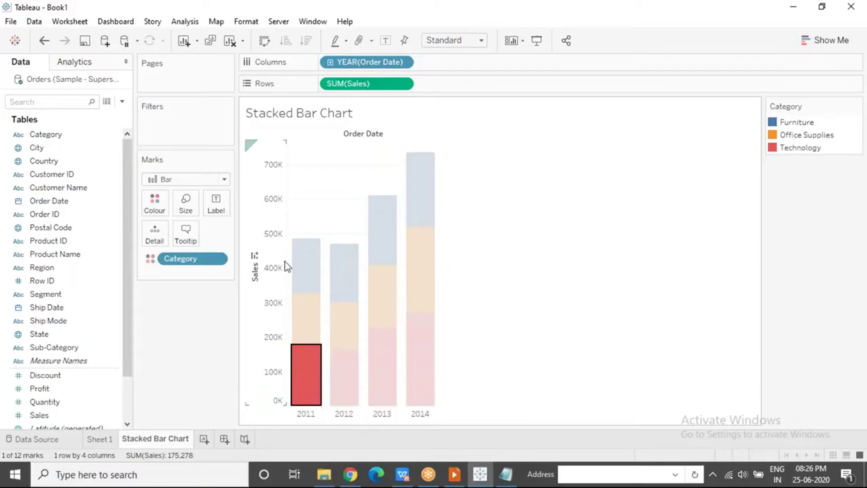
pyautogui.click(313, 315)
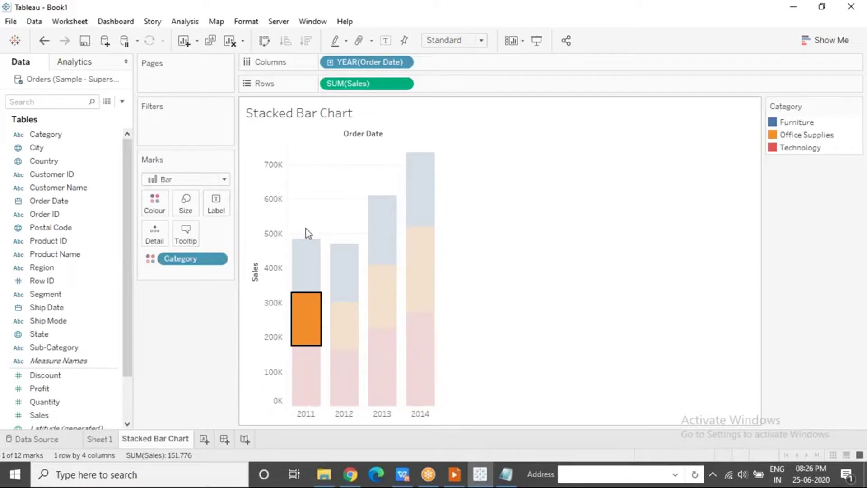
pyautogui.click(305, 263)
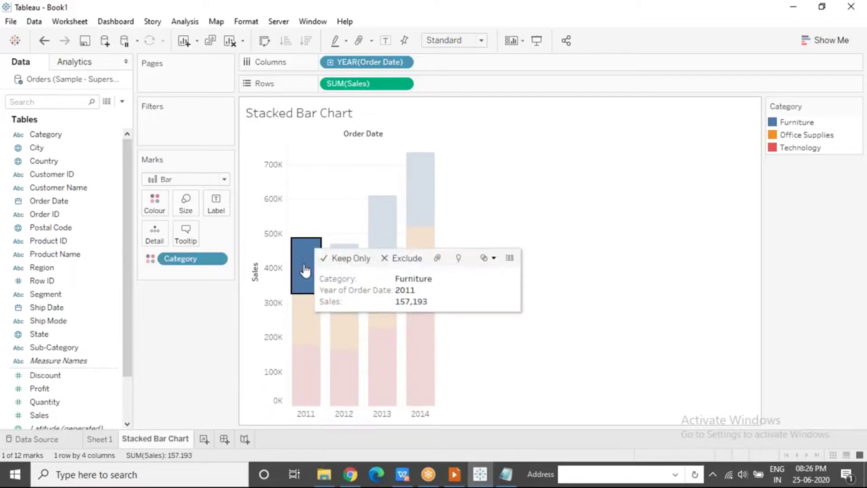
pyautogui.click(326, 186)
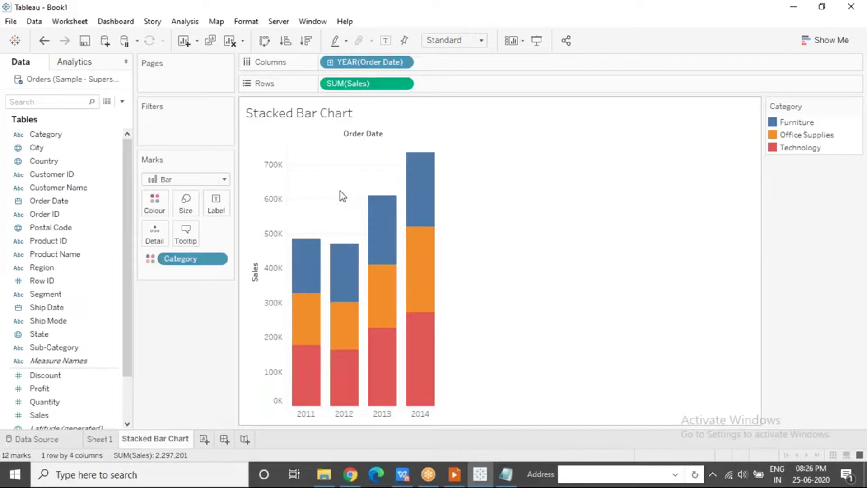
pyautogui.moveTo(294, 268)
# Step: Switch to File Explorer, find Data Visualization Principles.pptx in the Tableau folder, and open it
pyautogui.click(326, 478)
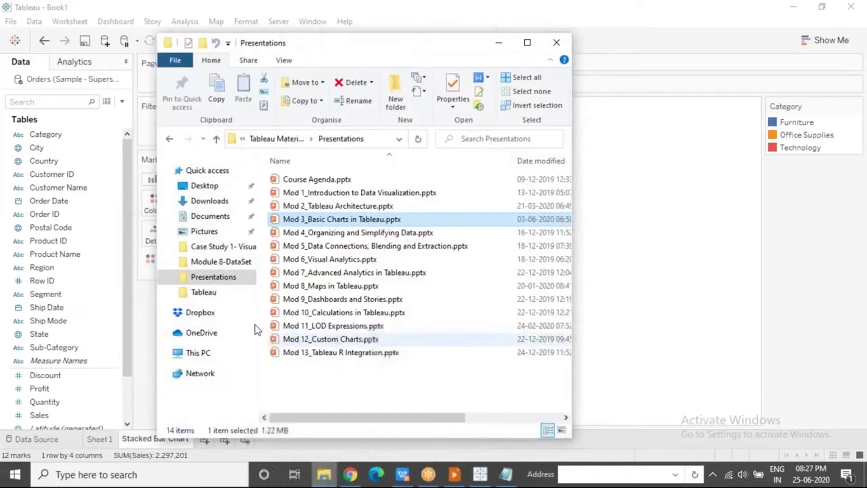
pyautogui.click(205, 292)
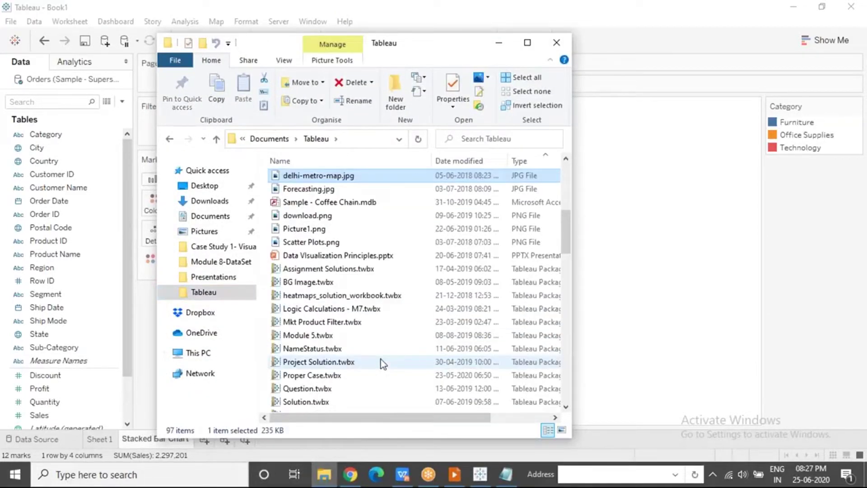
pyautogui.press('Down')
pyautogui.press('Down')
pyautogui.press('Down')
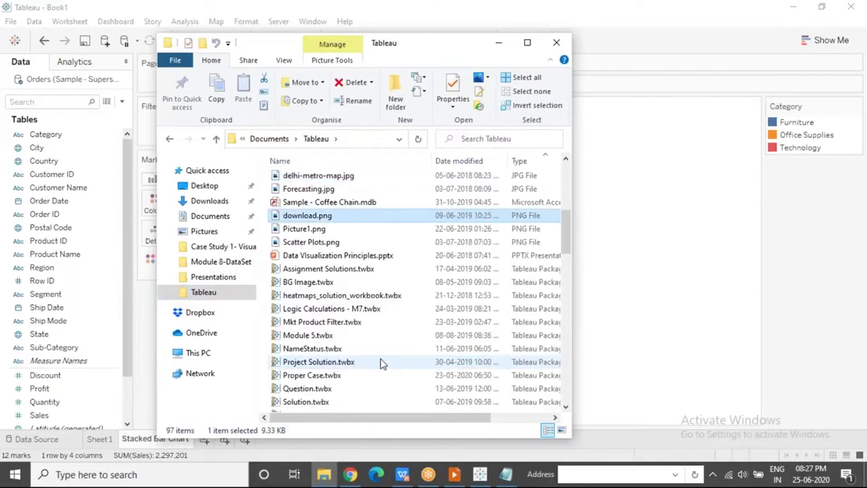
pyautogui.press('d')
pyautogui.press('d')
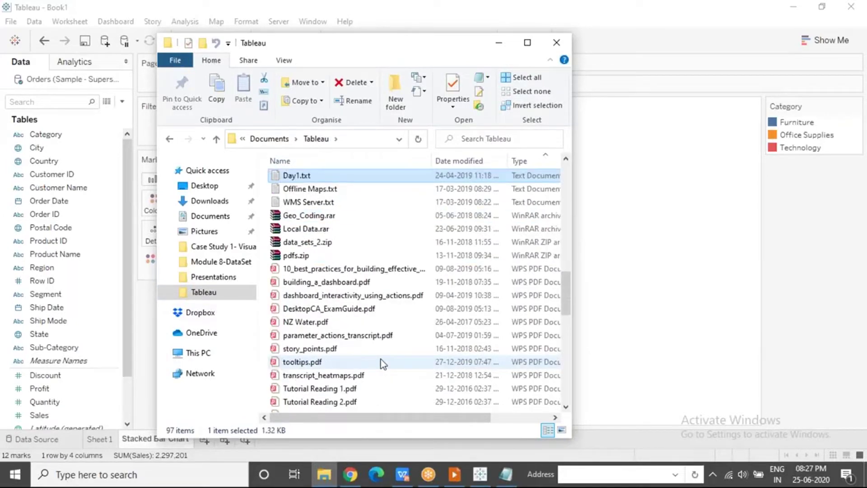
pyautogui.press('d')
pyautogui.press('d')
pyautogui.press('d')
pyautogui.press('d')
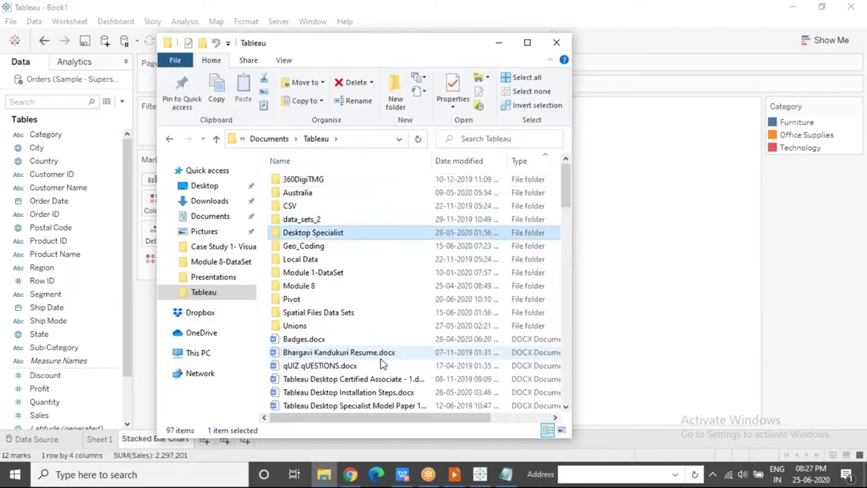
pyautogui.press('d')
pyautogui.press('d')
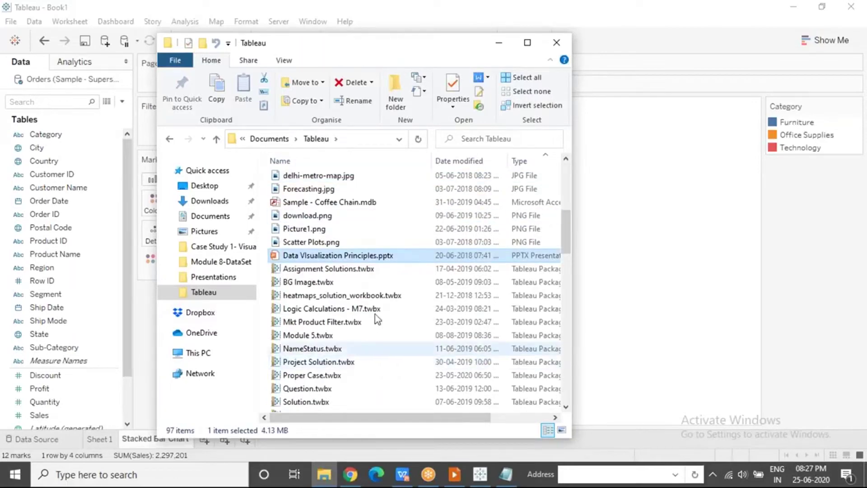
pyautogui.doubleClick(375, 260)
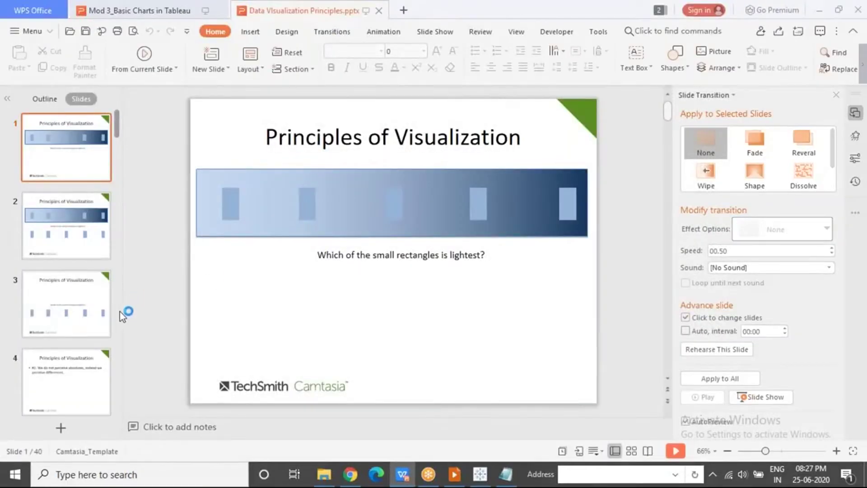
# Step: Show slide 31, "Show the Data", of the presentation to read the data-ink ratio formula
pyautogui.scroll(-3, 119, 316)
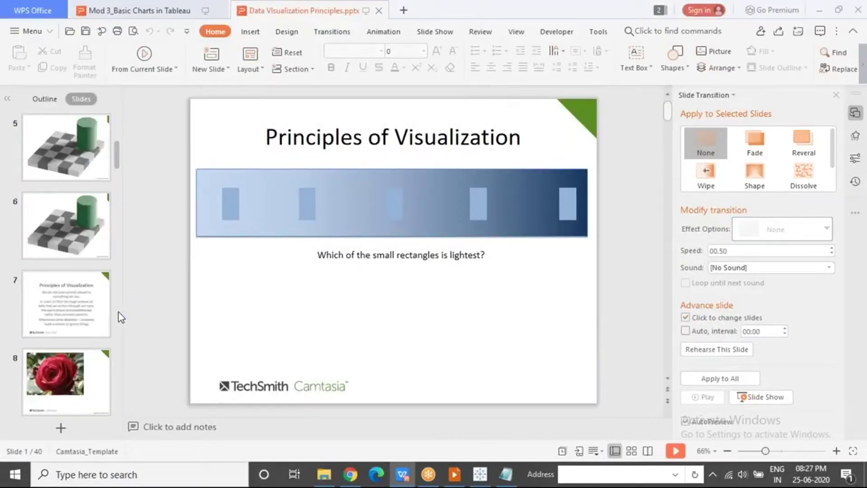
pyautogui.scroll(-9, 119, 317)
pyautogui.scroll(-3, 121, 318)
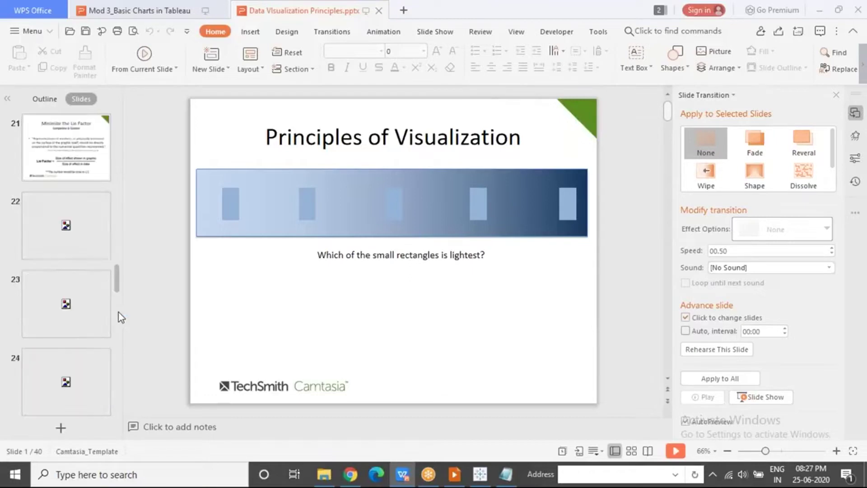
pyautogui.scroll(-6, 118, 316)
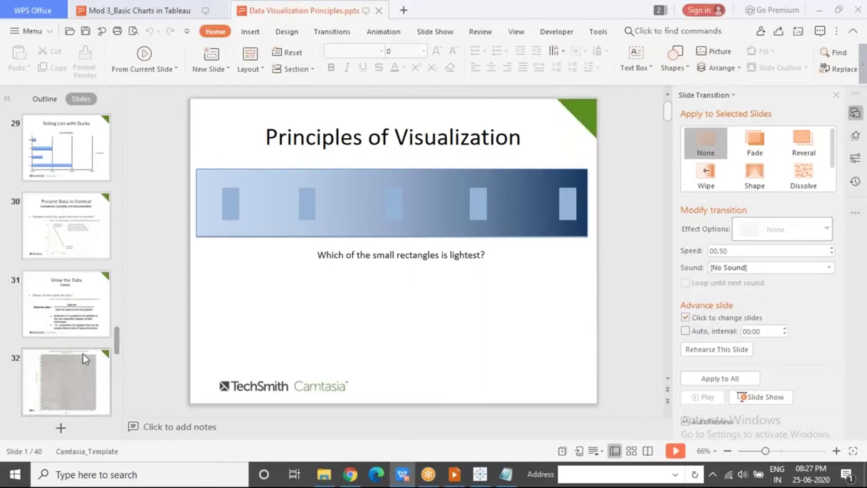
pyautogui.click(87, 314)
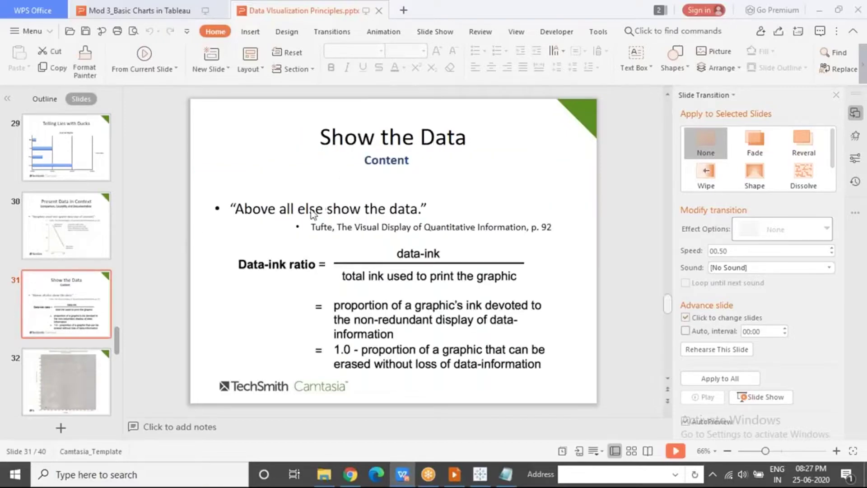
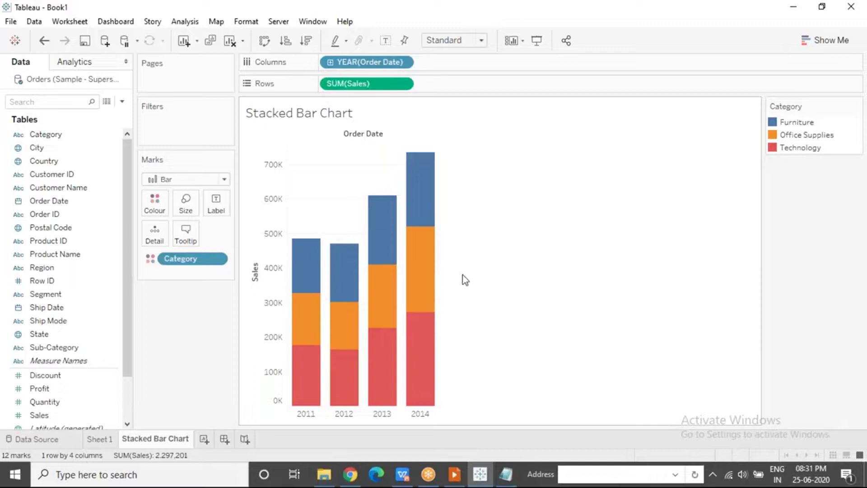
# Step: Switch back to Tableau and examine the Office Supplies segment of the 2014 stacked bar
pyautogui.moveTo(431, 339)
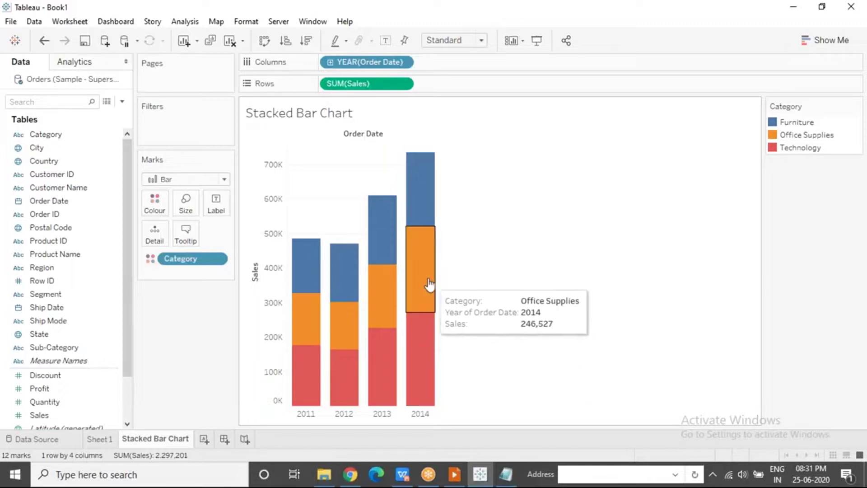
pyautogui.moveTo(433, 285)
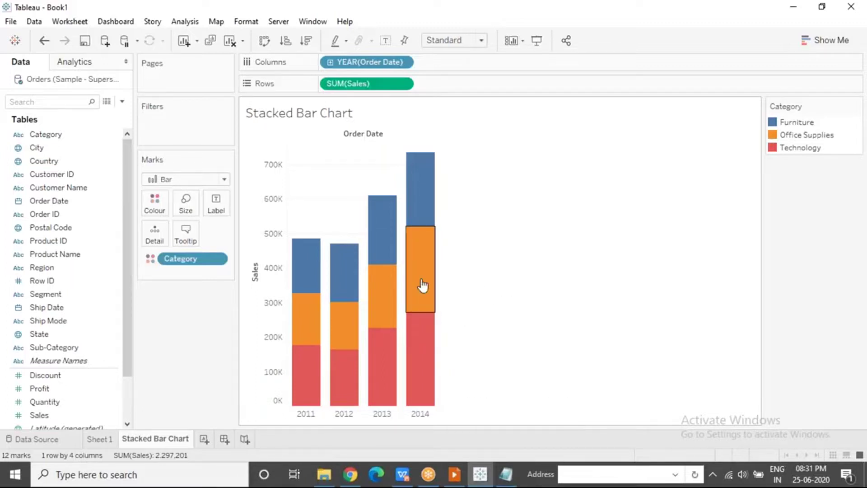
pyautogui.moveTo(428, 264)
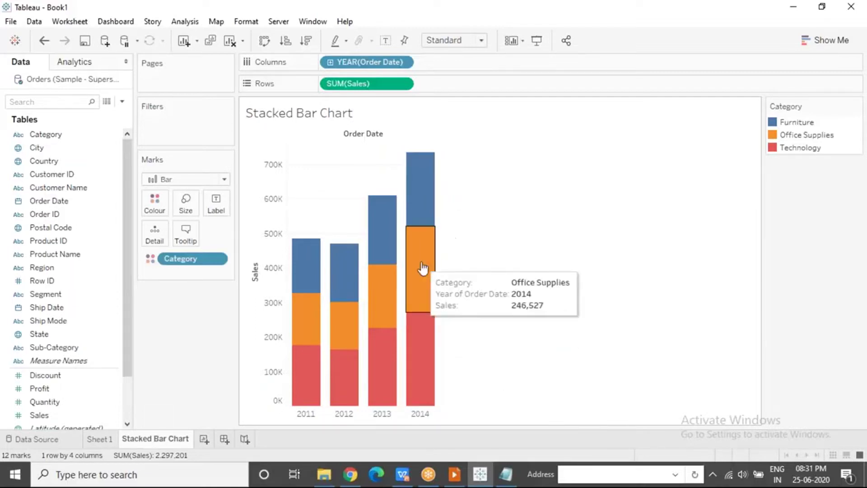
pyautogui.moveTo(400, 348)
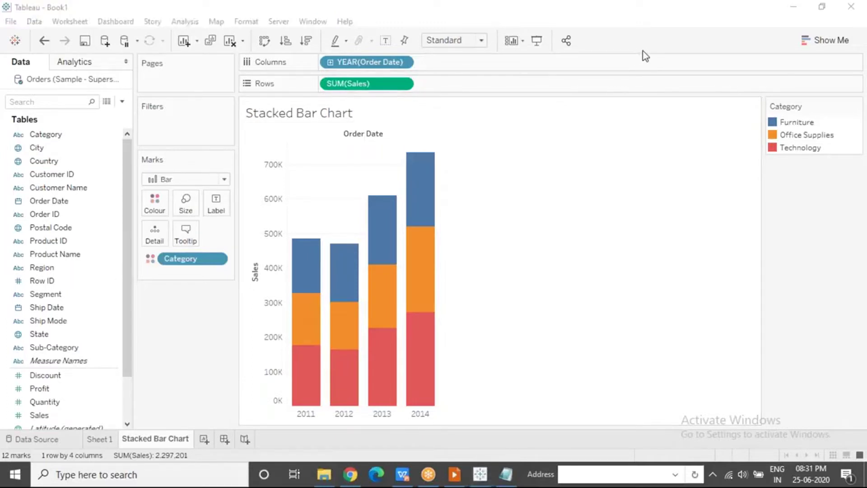
# Step: Convert the chart to side-by-side bars, grouped by year with Category inside each year and Category as the bars' colour
pyautogui.click(832, 44)
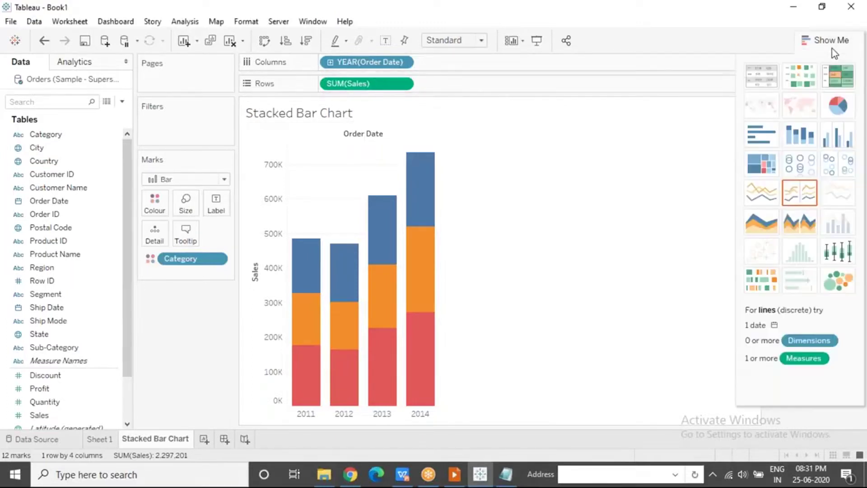
pyautogui.click(843, 138)
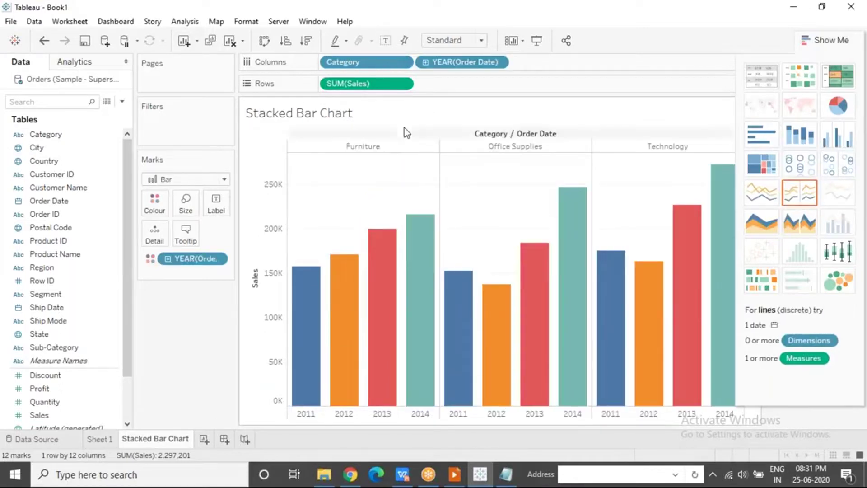
pyautogui.moveTo(366, 65)
pyautogui.mouseDown()
pyautogui.moveTo(434, 44)
pyautogui.moveTo(587, 55)
pyautogui.moveTo(513, 61)
pyautogui.mouseUp()
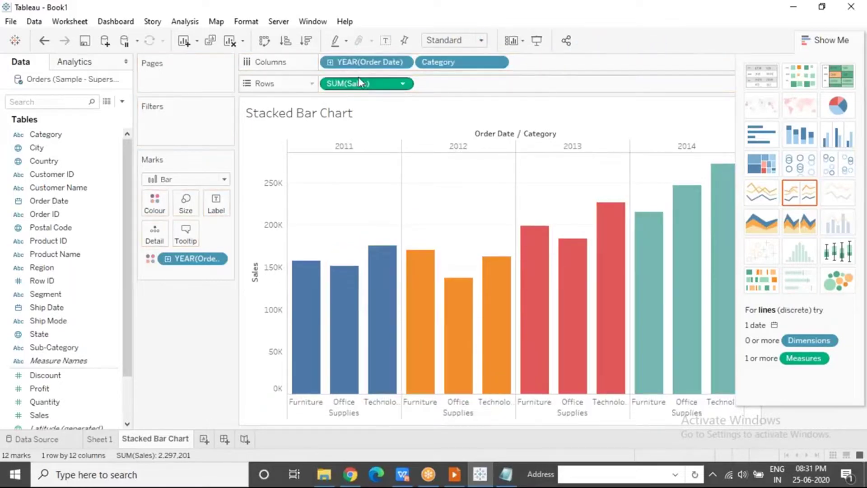
pyautogui.moveTo(45, 134); pyautogui.dragTo(152, 204)
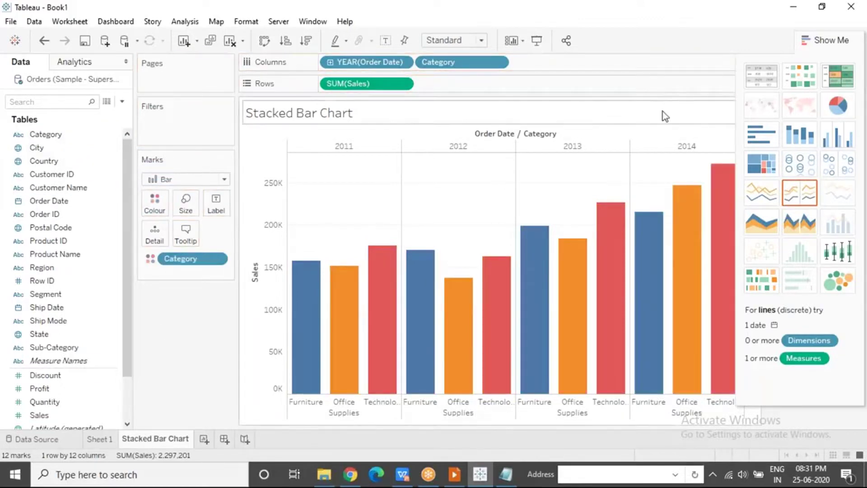
pyautogui.click(804, 42)
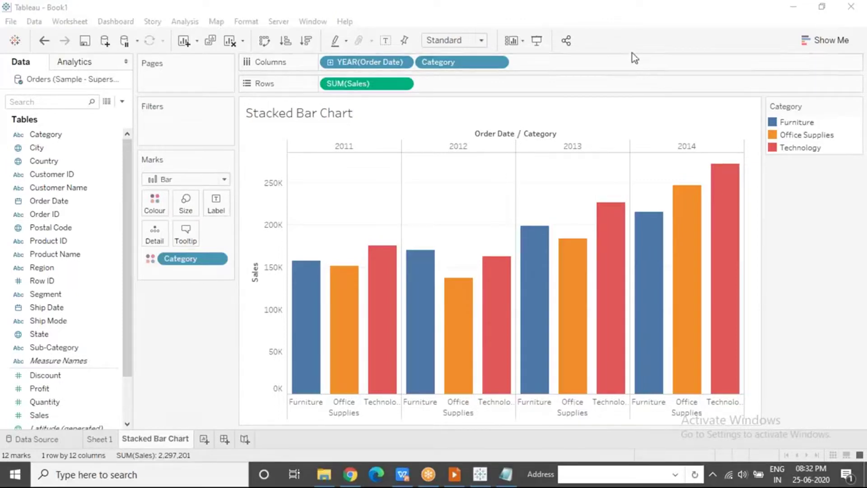
# Step: Undo the side-by-side layout and the Category colouring, and colour the yearly Sales bars by Ship Mode
pyautogui.click(395, 186)
pyautogui.hotkey('ctrl', 'z')
pyautogui.hotkey('ctrl', 'z')
pyautogui.hotkey('ctrl', 'z')
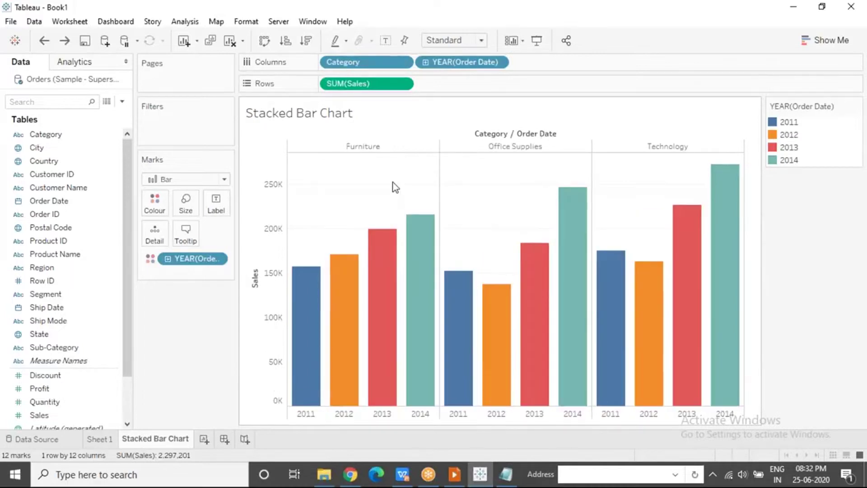
pyautogui.hotkey('ctrl', 'z')
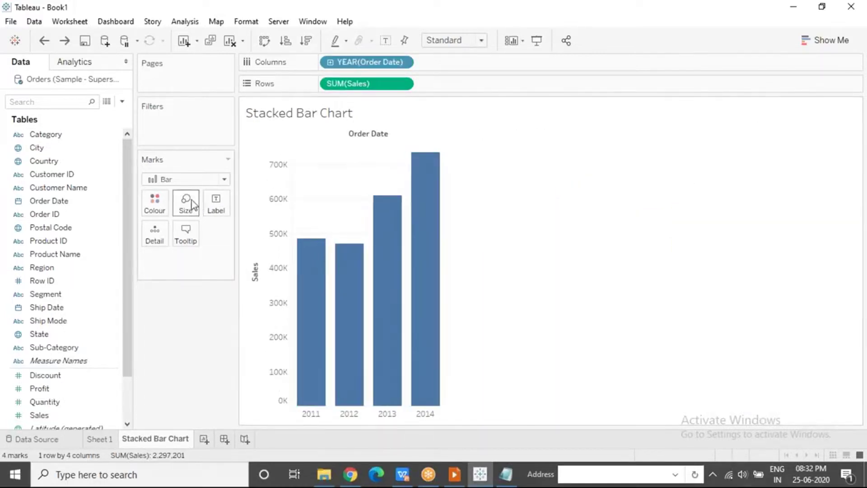
pyautogui.click(65, 337)
pyautogui.moveTo(54, 321); pyautogui.dragTo(154, 203)
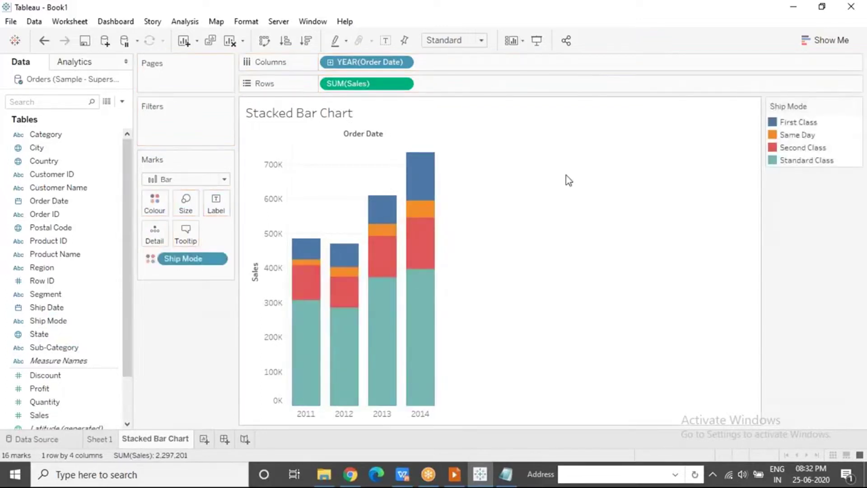
# Step: Examine the Standard Class, Second Class, First Class and Same Day segments of the 2014 stacked bar, and clear the selection
pyautogui.click(427, 343)
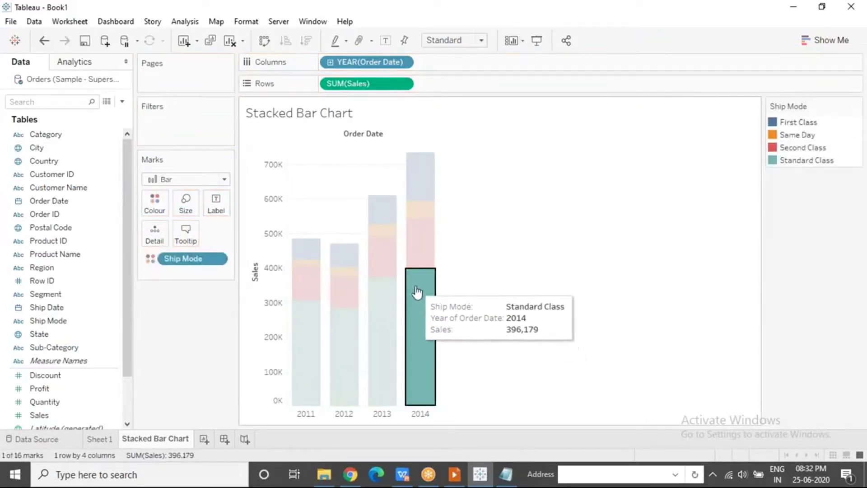
pyautogui.click(424, 261)
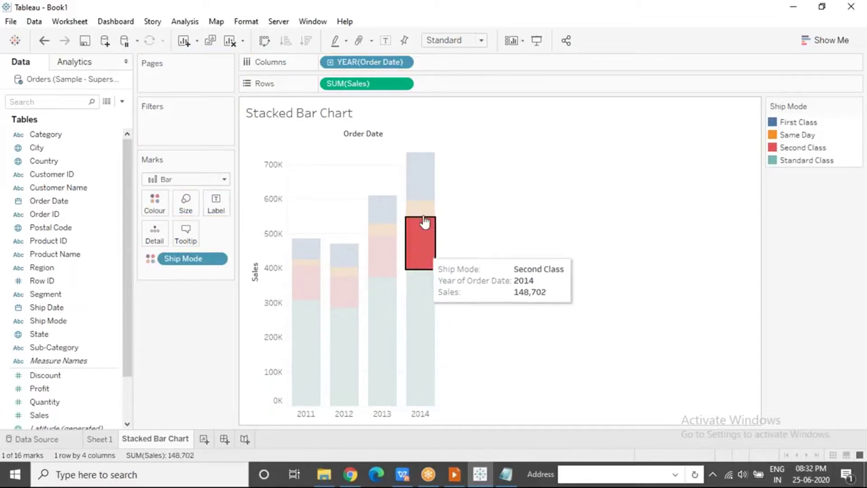
pyautogui.click(421, 189)
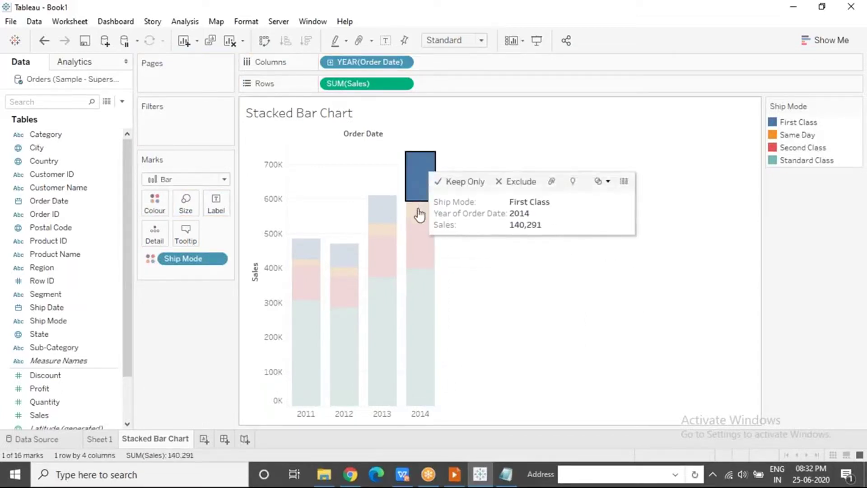
pyautogui.click(420, 211)
pyautogui.click(500, 334)
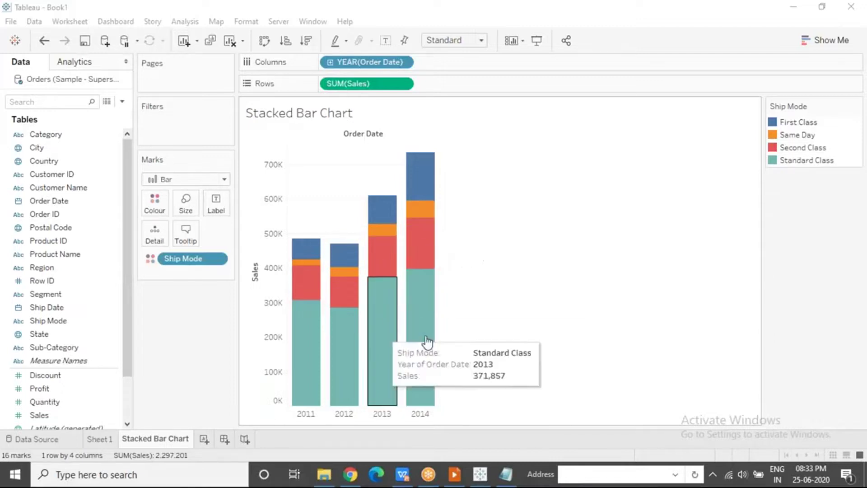
pyautogui.moveTo(422, 190)
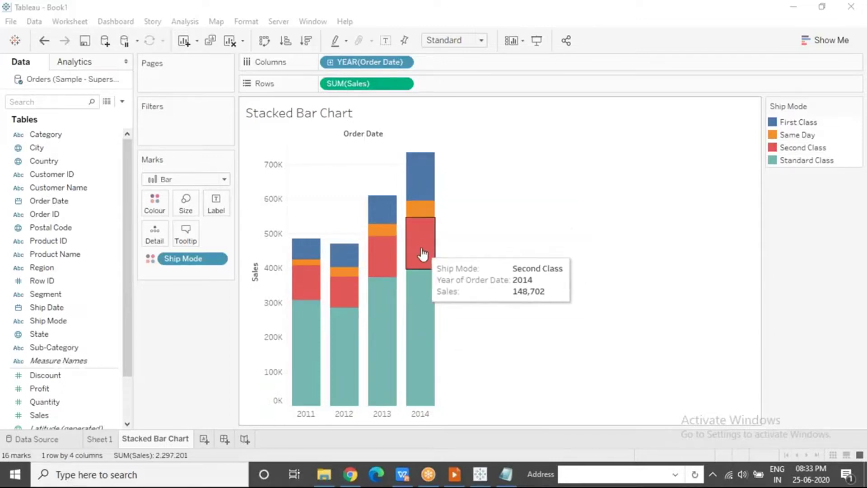
pyautogui.moveTo(422, 260)
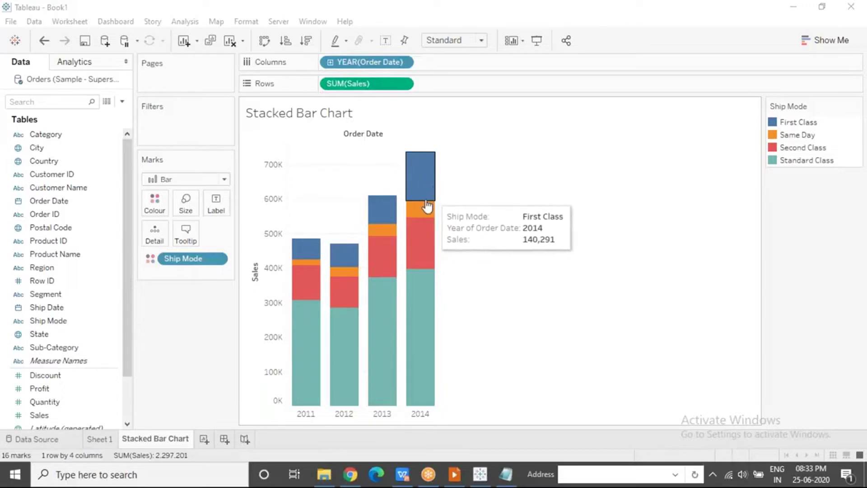
# Step: Switch to the Notepad notes and add ", Side By Side Bars" after Bubble Charts in the Comparitive Analysis line
pyautogui.moveTo(409, 308)
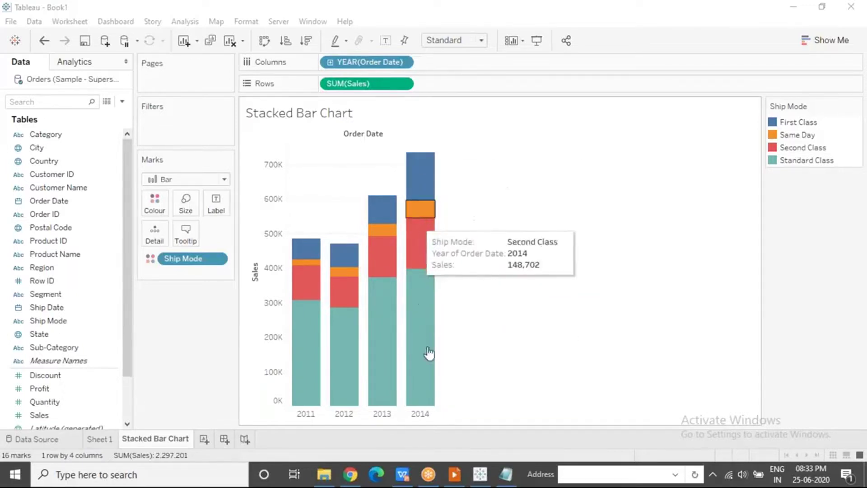
pyautogui.click(506, 474)
pyautogui.click(348, 180)
pyautogui.write(', Side')
pyautogui.press('BackSpace')
pyautogui.press('BackSpace')
pyautogui.press('BackSpace')
pyautogui.press('BackSpace')
pyautogui.write('ide By')
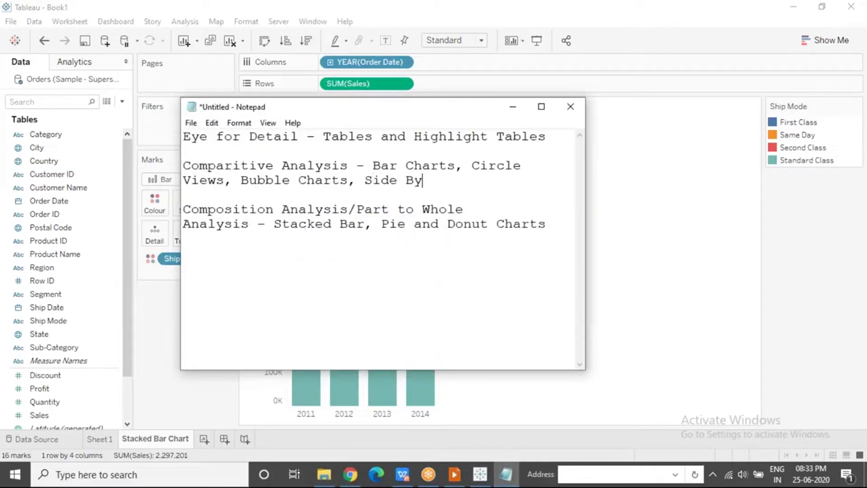
pyautogui.write(' Side Baraa')
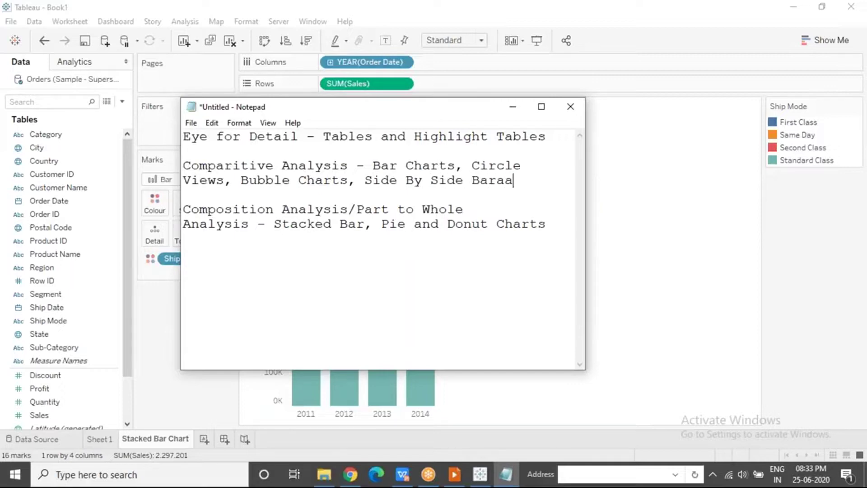
pyautogui.press('BackSpace')
pyautogui.press('BackSpace')
pyautogui.press('BackSpace')
pyautogui.write('rs')
# Step: Switch back to Tableau and apply the Percent of Total quick table calculation to Sales in the rows, computed using Table (down)
pyautogui.hotkey('alt', 'Tab')
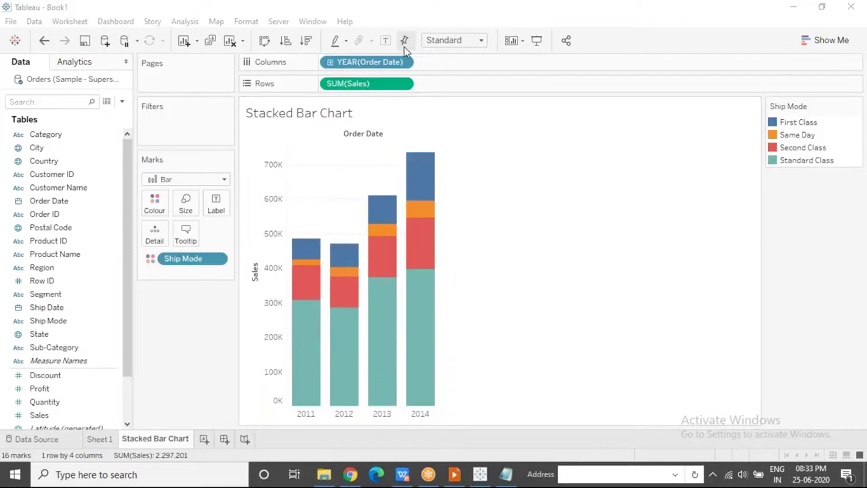
pyautogui.click(402, 85)
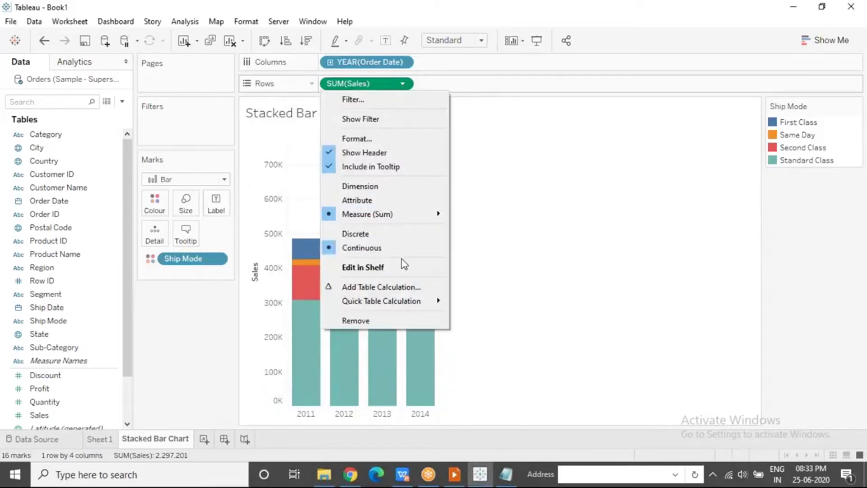
pyautogui.moveTo(416, 303)
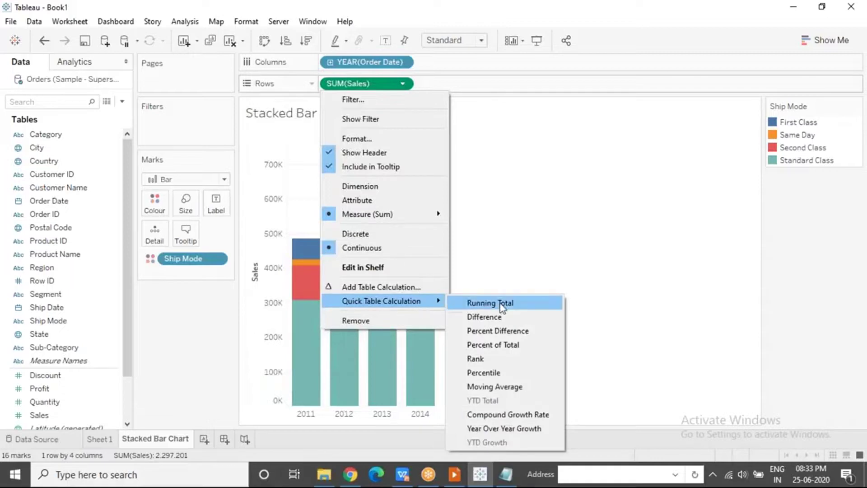
pyautogui.click(493, 344)
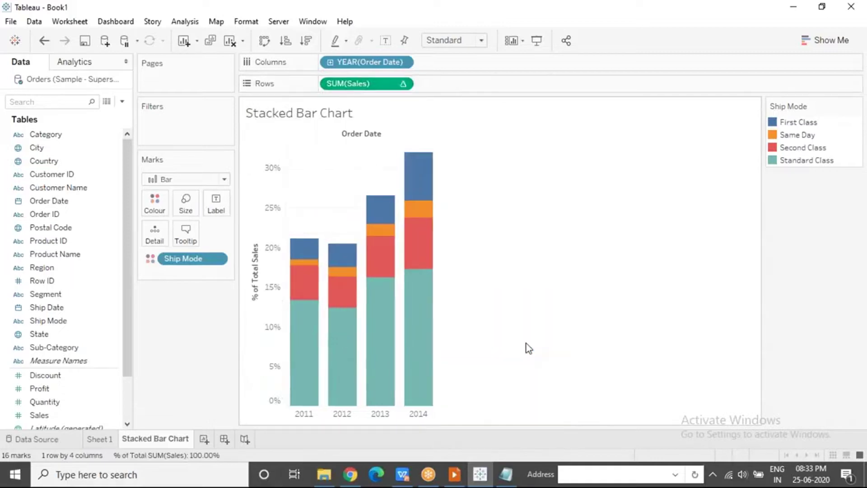
pyautogui.click(403, 84)
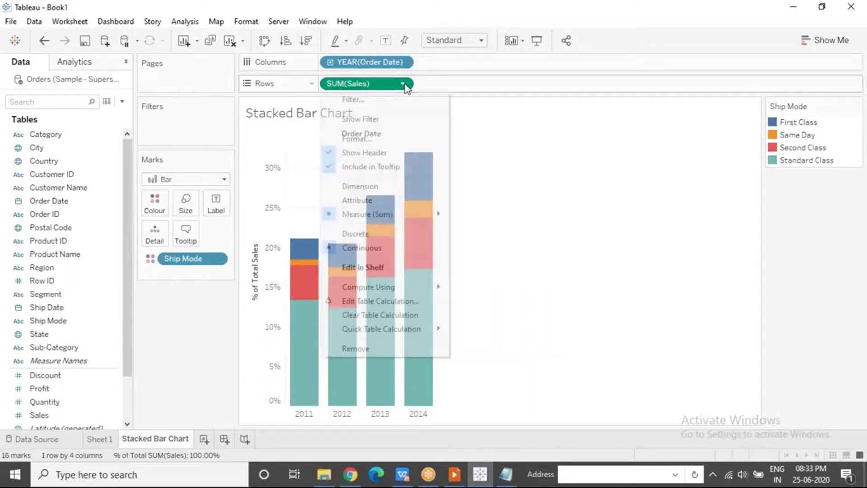
pyautogui.moveTo(419, 287)
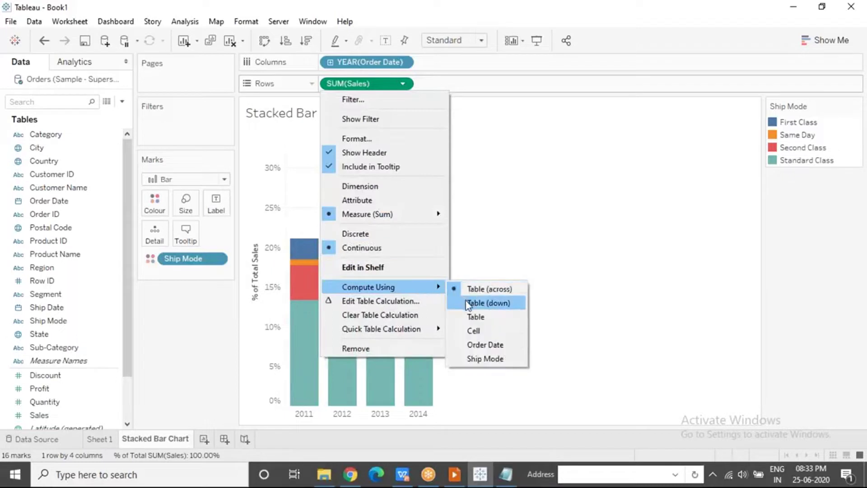
pyautogui.click(466, 302)
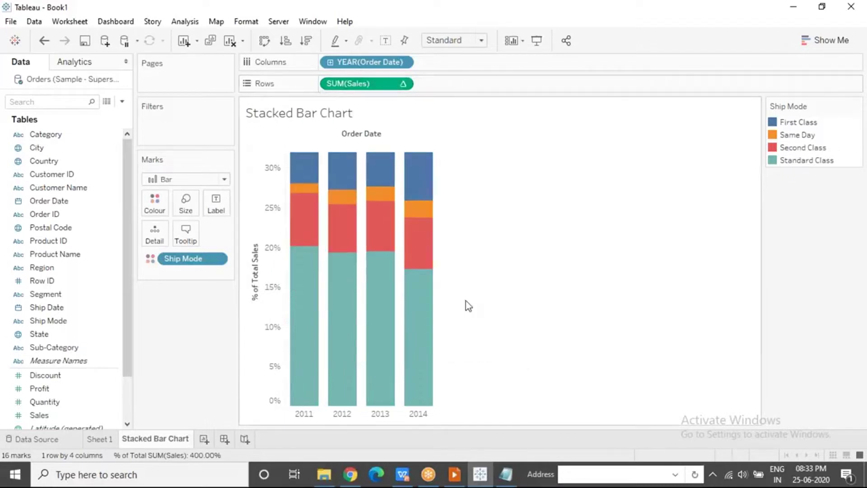
# Step: Examine the Ship Mode shares in the 2011 bar, and undo the percent-of-total calculation on Sales
pyautogui.click(304, 414)
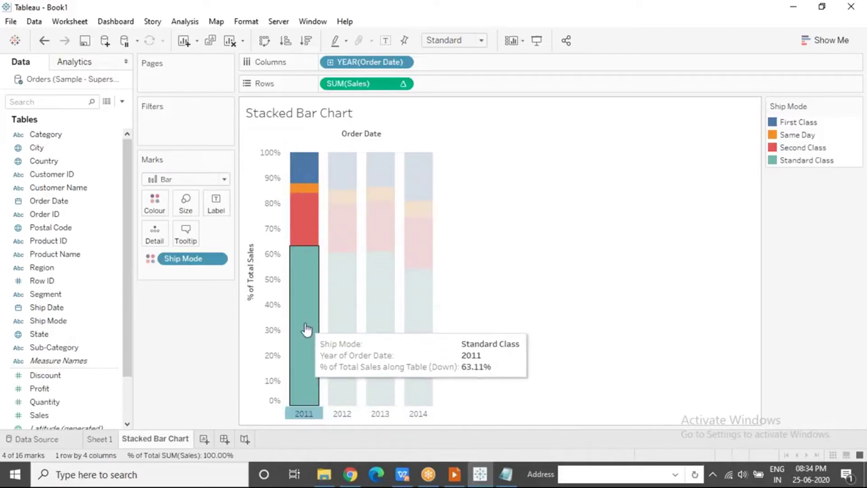
pyautogui.moveTo(307, 329)
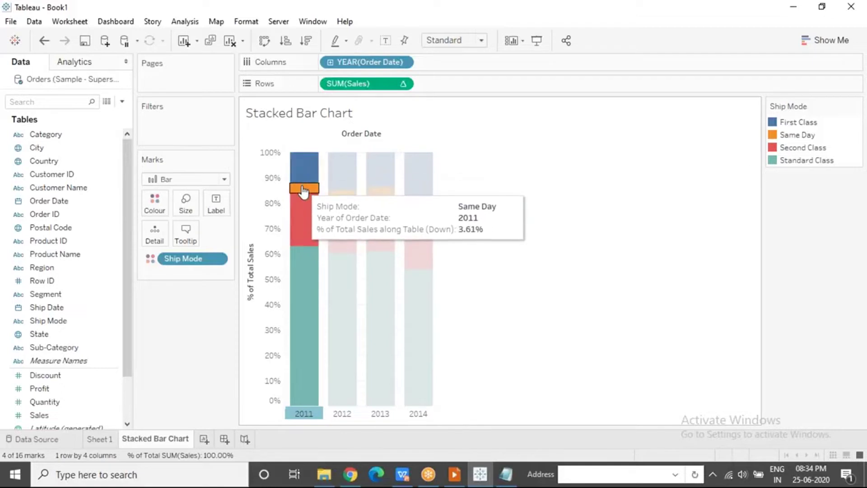
pyautogui.click(500, 228)
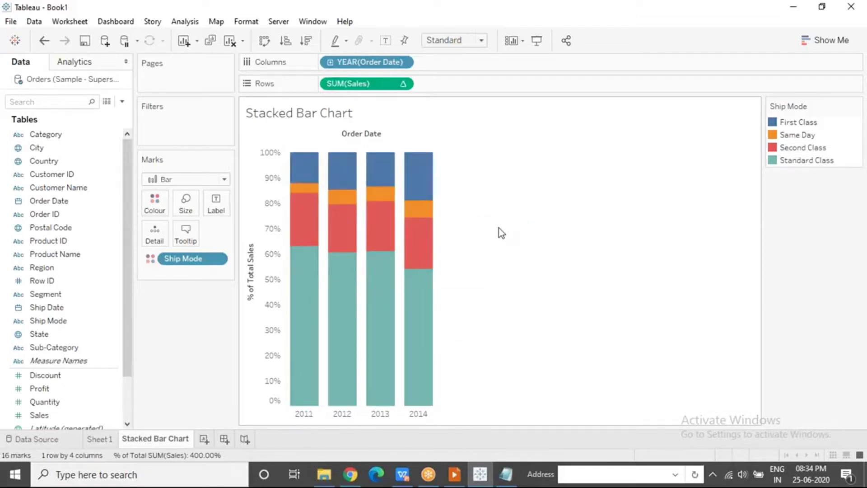
pyautogui.hotkey('ctrl', 'z')
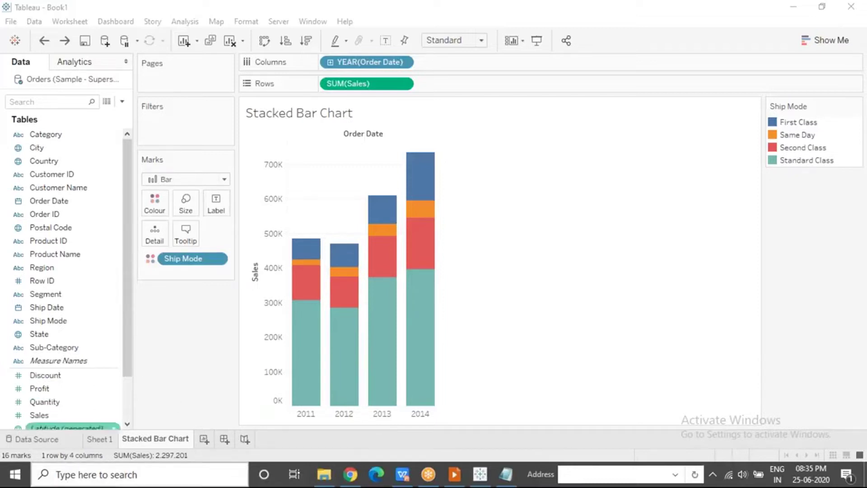
# Step: Create a new worksheet and name it Pie Chart
pyautogui.click(204, 440)
pyautogui.doubleClick(204, 443)
pyautogui.write('P')
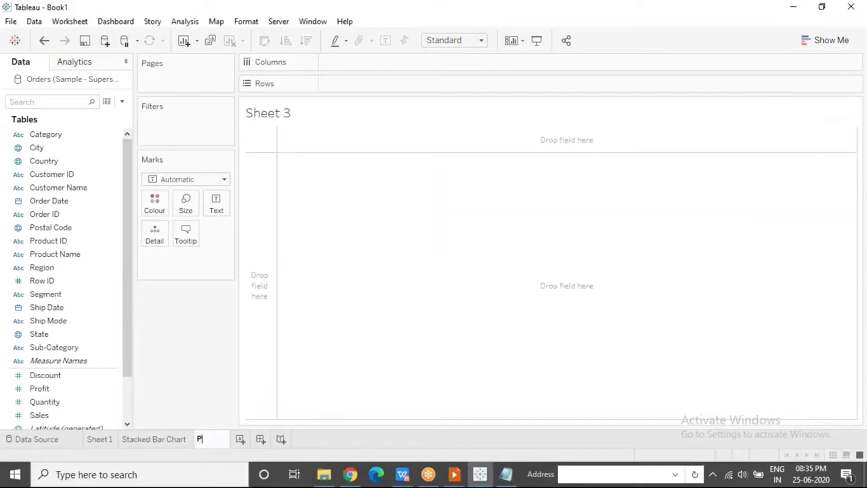
pyautogui.write('ie Chart')
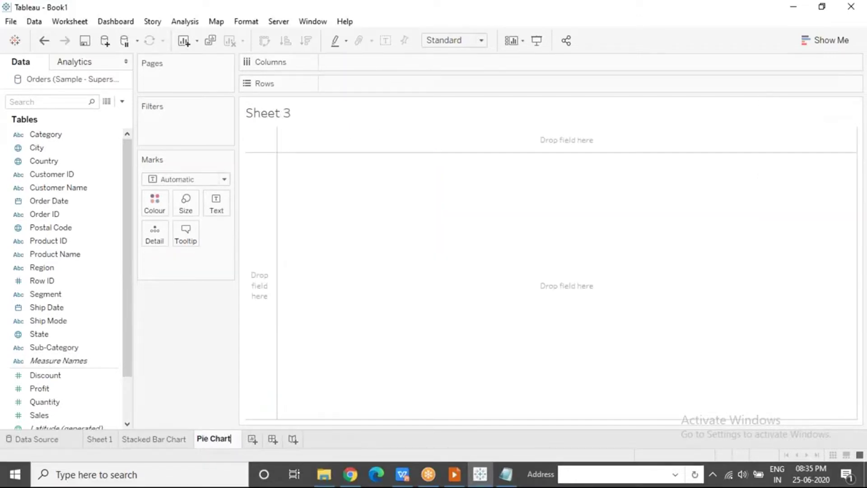
pyautogui.press('Return')
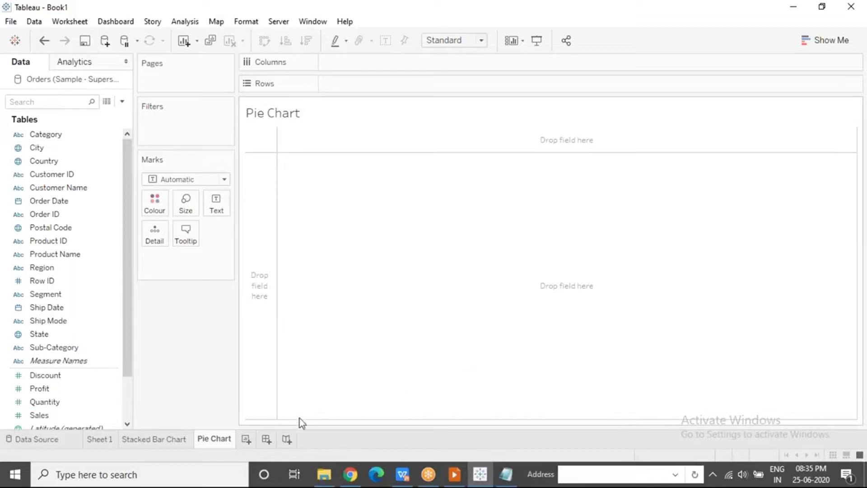
# Step: On the Stacked Bar Chart sheet, size the bar segments by Profit and remove that sizing again
pyautogui.click(170, 444)
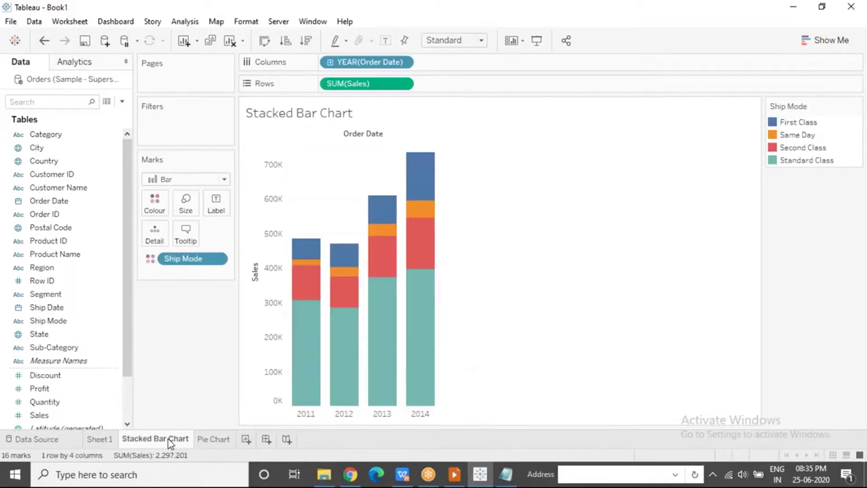
pyautogui.moveTo(58, 389); pyautogui.dragTo(181, 195)
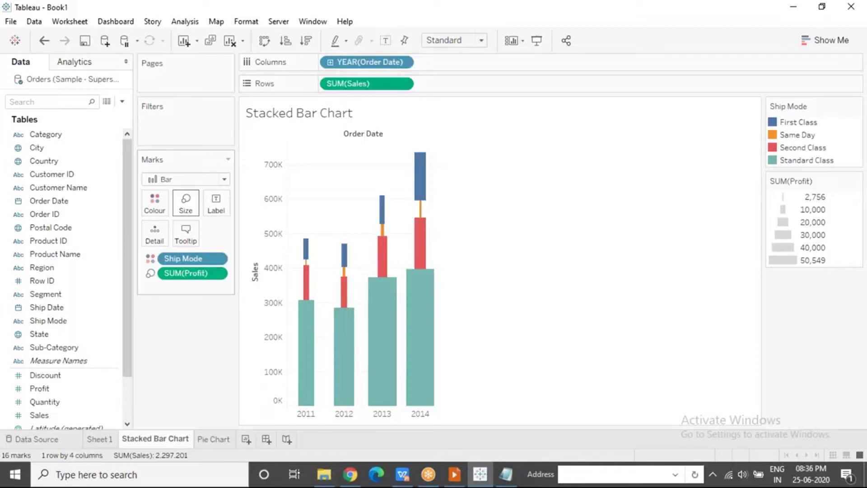
pyautogui.moveTo(190, 275); pyautogui.dragTo(189, 313)
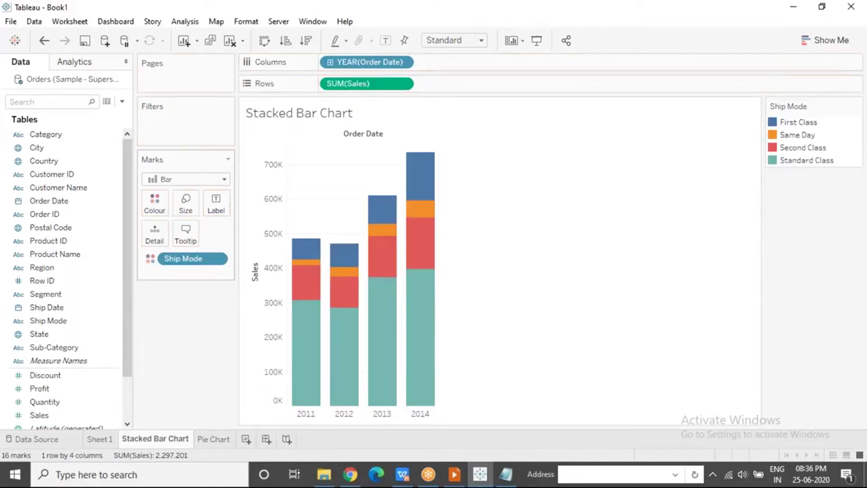
# Step: On the Pie Chart sheet, build a pie chart of Profit by Region and fit it to Entire View
pyautogui.click(214, 439)
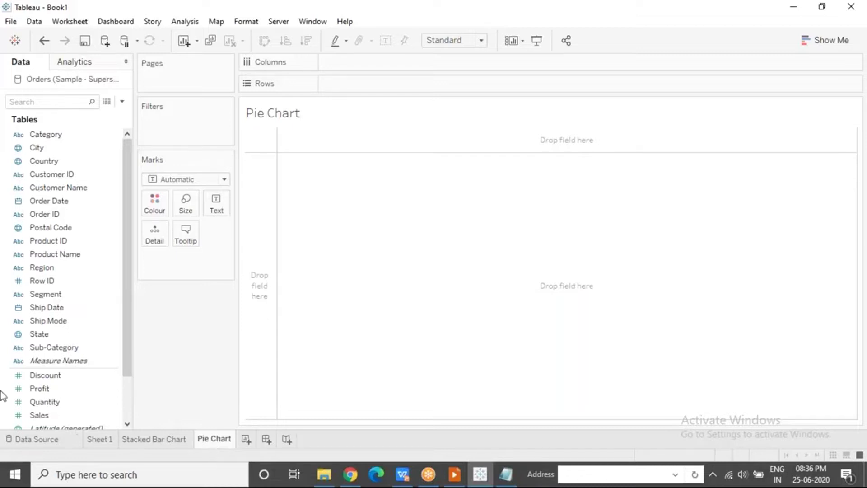
pyautogui.click(63, 387)
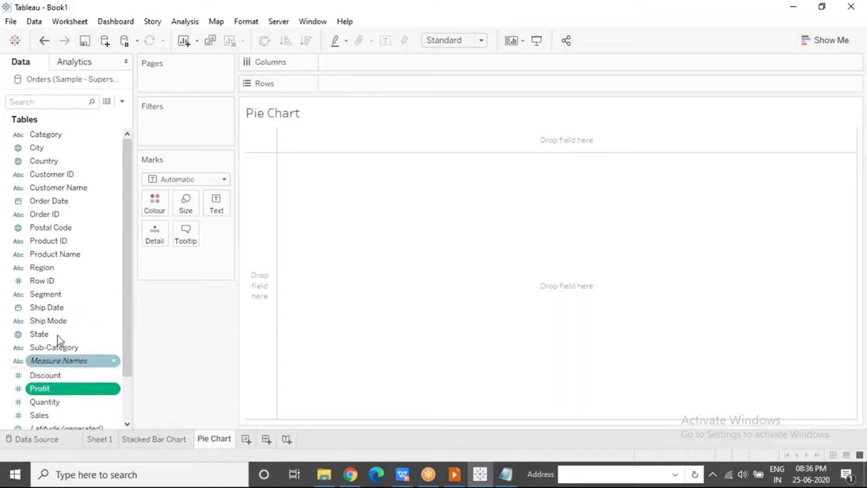
pyautogui.keyDown('ctrl'); pyautogui.click(76, 270); pyautogui.keyUp('ctrl')
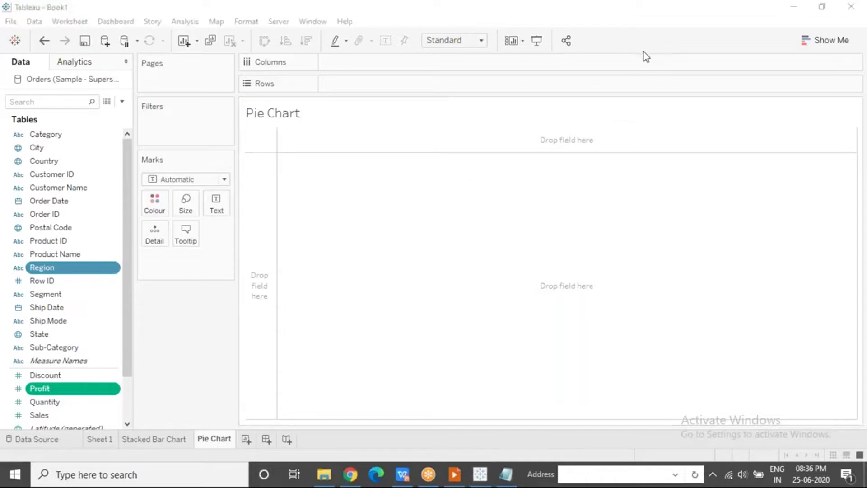
pyautogui.click(831, 42)
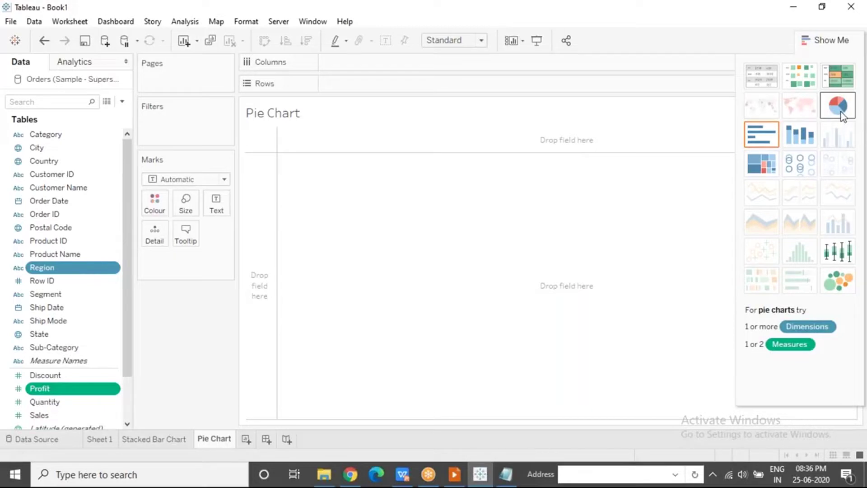
pyautogui.click(839, 112)
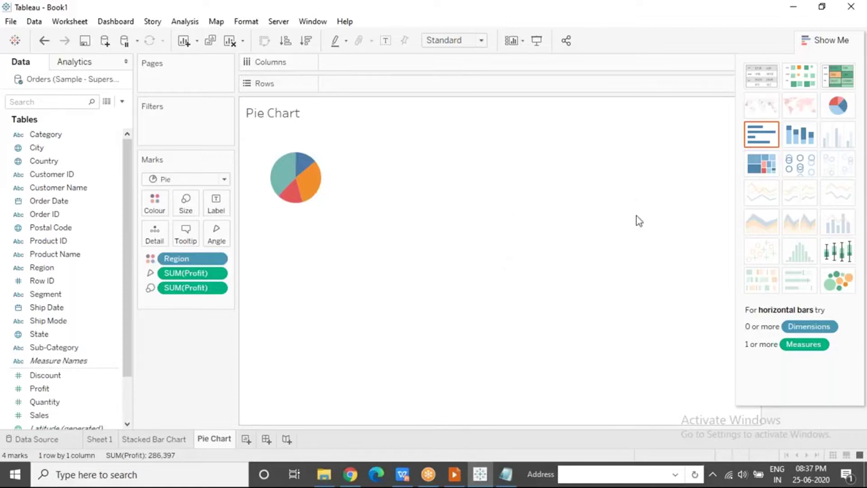
pyautogui.click(822, 40)
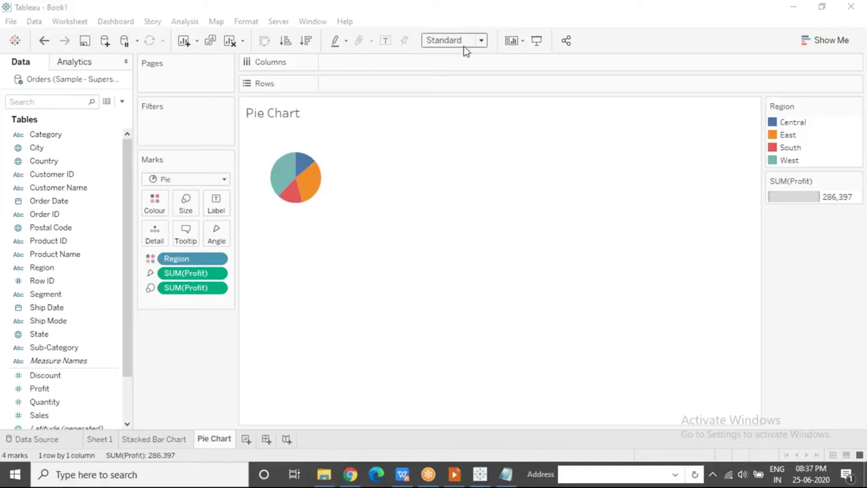
pyautogui.click(482, 41)
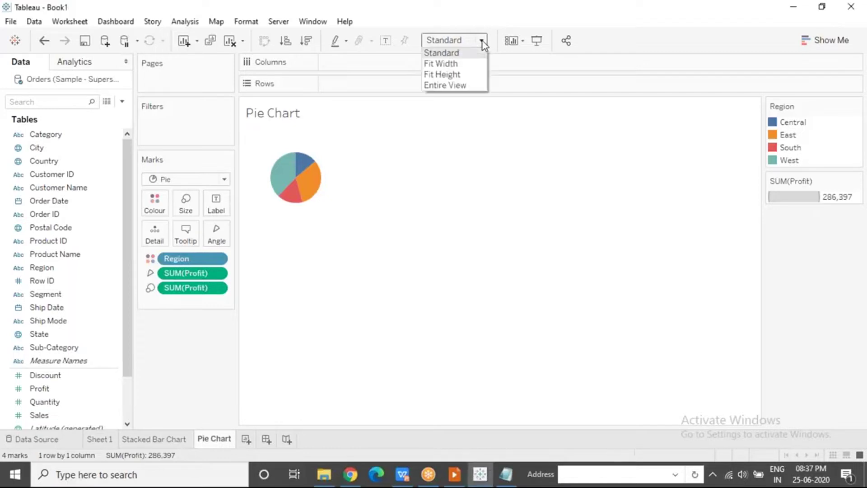
pyautogui.click(465, 88)
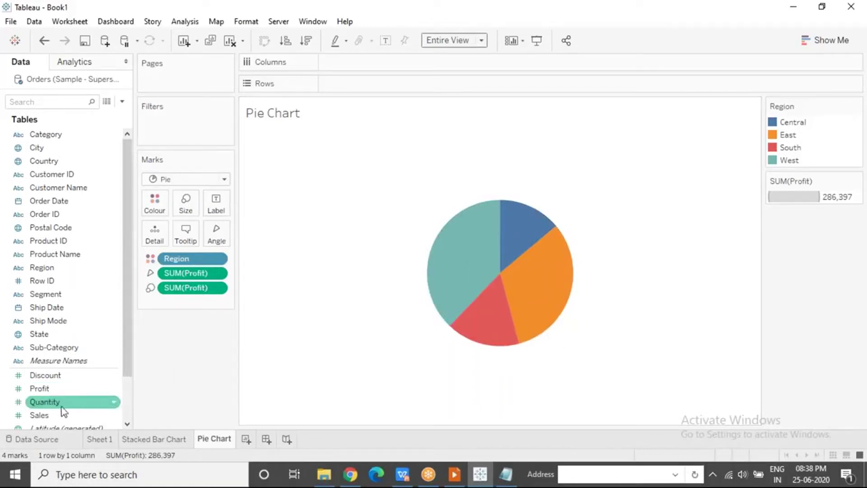
# Step: Label the pie slices with Region and Profit, and examine the West and East slices
pyautogui.moveTo(47, 268); pyautogui.dragTo(216, 203)
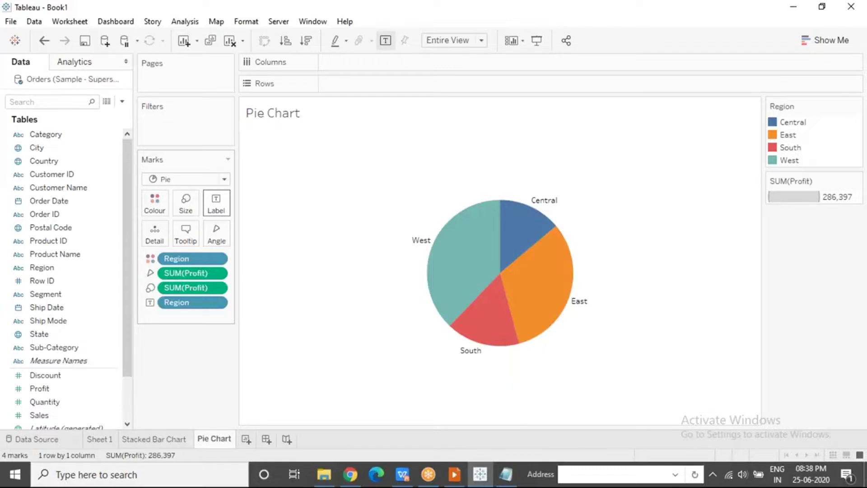
pyautogui.moveTo(51, 388); pyautogui.dragTo(213, 203)
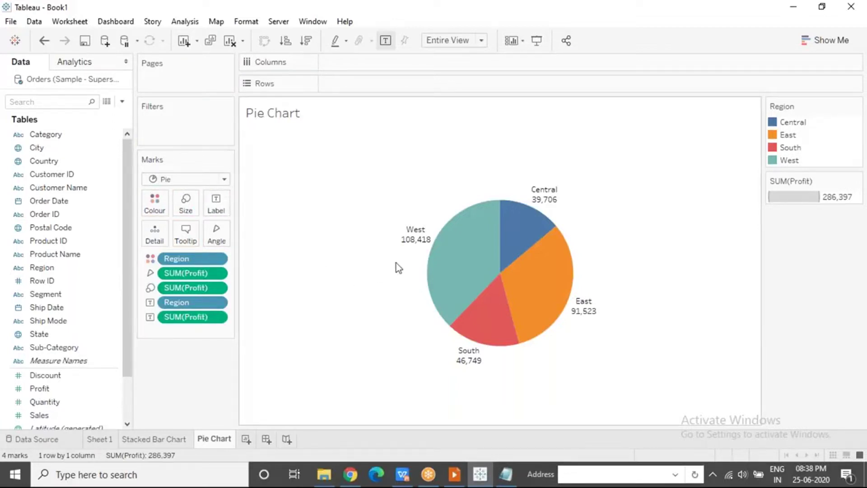
pyautogui.moveTo(429, 257)
pyautogui.moveTo(563, 297)
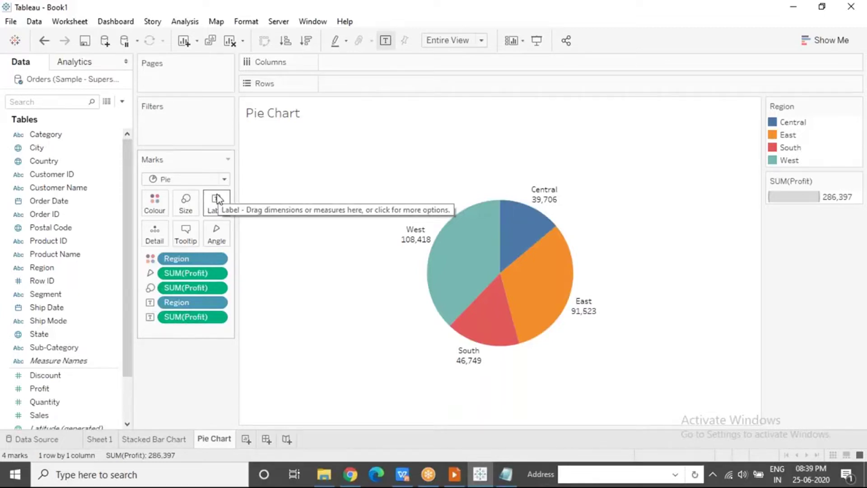
# Step: Convert the Profit label to Percent of Total and add Profit as a further label on the slices
pyautogui.click(217, 317)
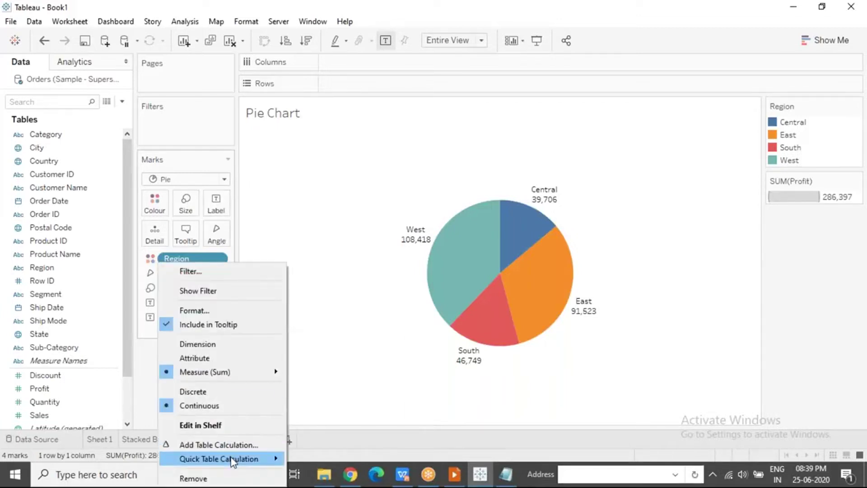
pyautogui.moveTo(233, 462)
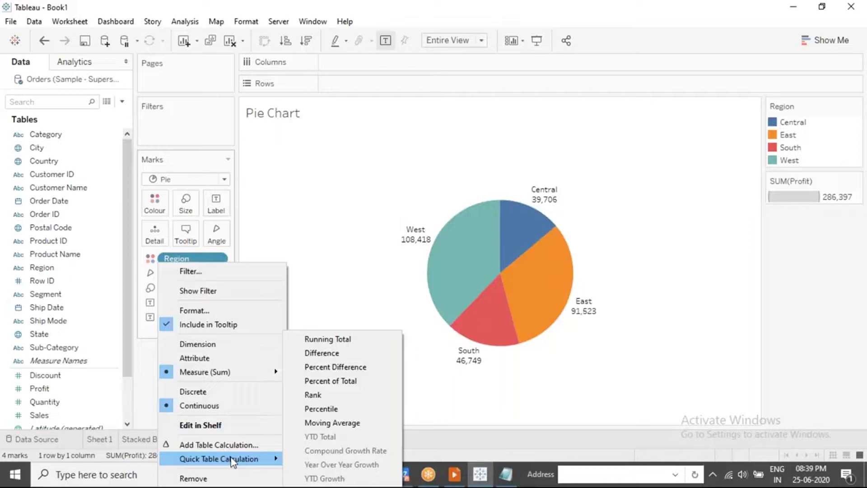
pyautogui.click(364, 383)
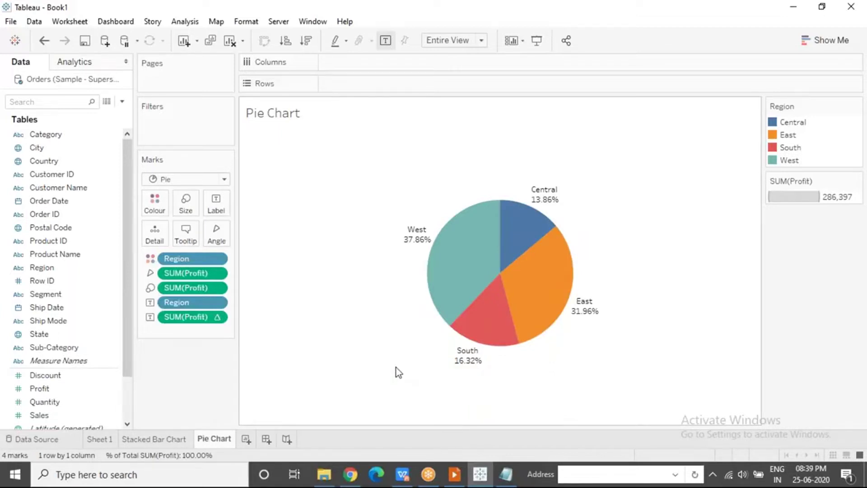
pyautogui.moveTo(40, 389); pyautogui.dragTo(213, 207)
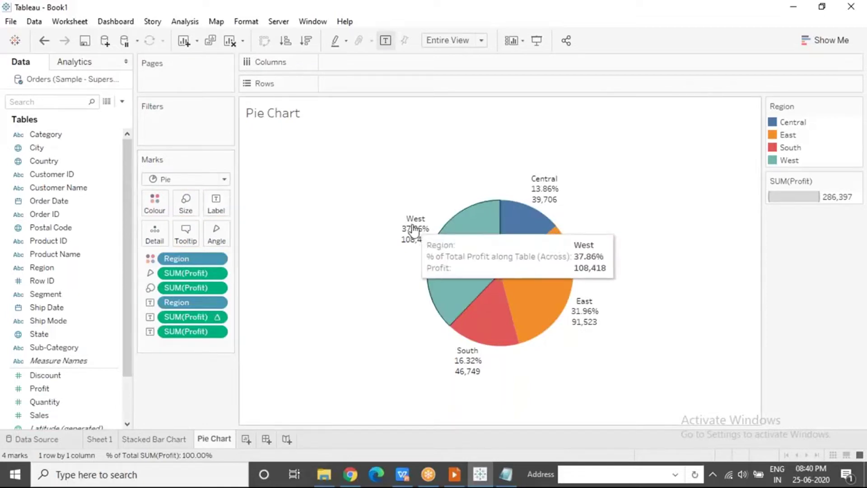
# Step: Move the West and Central labels inside their own pie slices on the Pie Chart sheet
pyautogui.moveTo(452, 253)
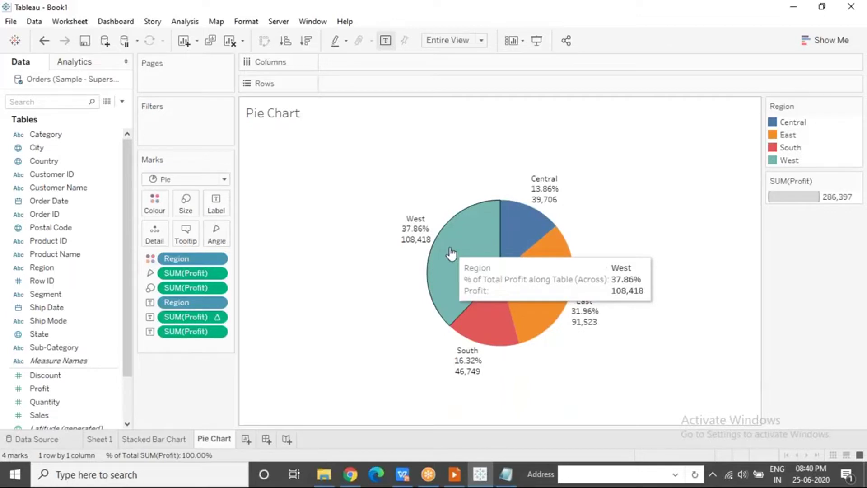
pyautogui.click(411, 229)
pyautogui.moveTo(410, 229); pyautogui.dragTo(453, 252)
pyautogui.click(312, 313)
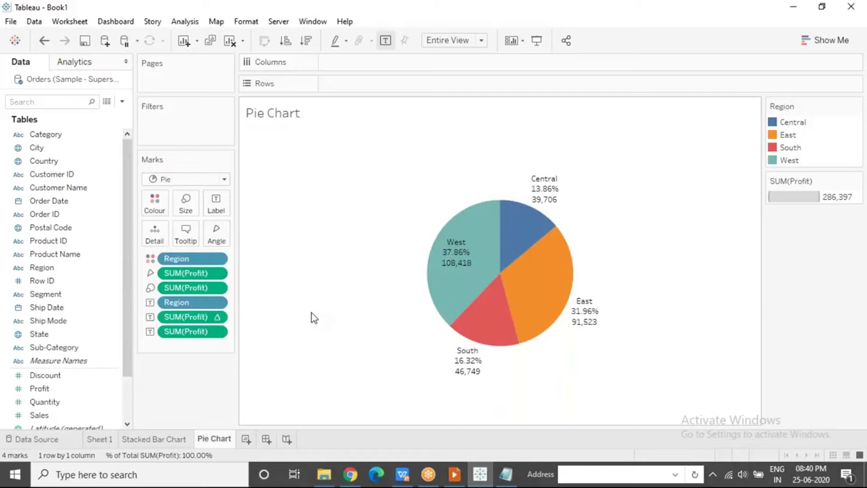
pyautogui.click(436, 253)
pyautogui.click(526, 208)
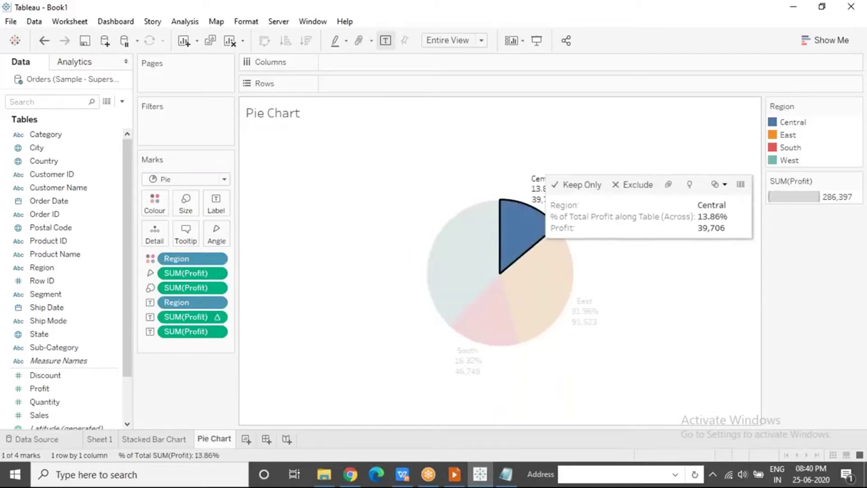
pyautogui.click(315, 285)
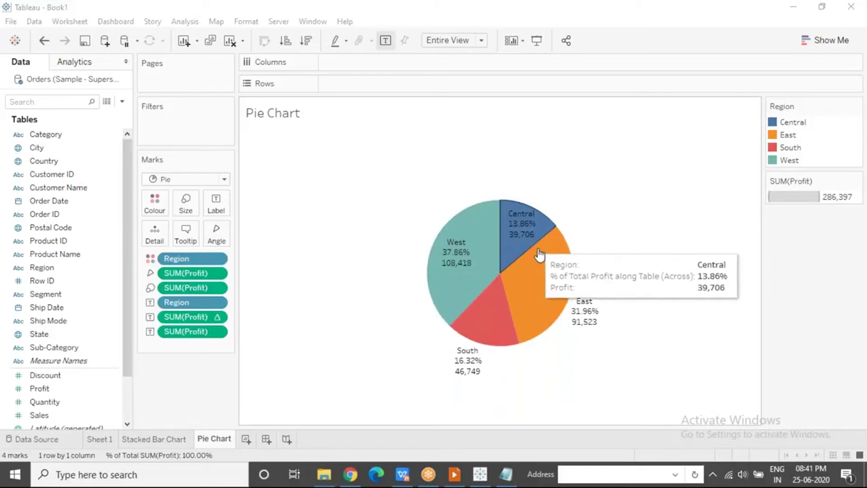
# Step: Format the % of Total Profit labels on the pie as Percentage with 0 decimal places and close the formatting options
pyautogui.moveTo(474, 343)
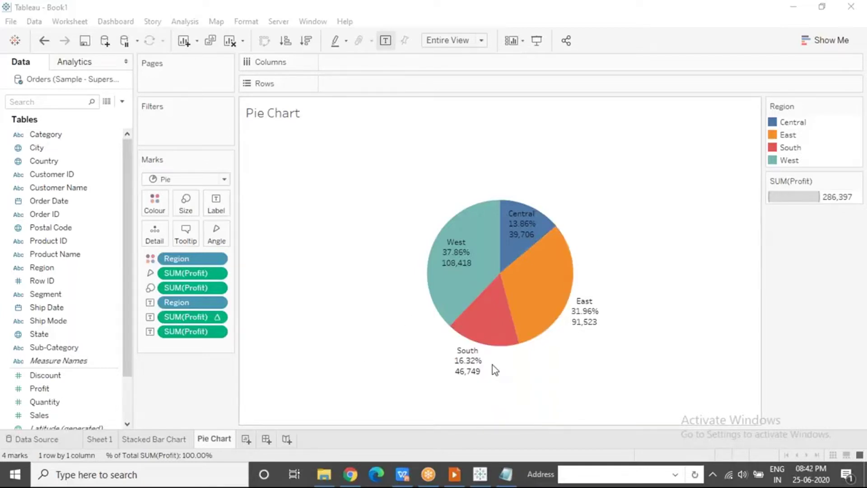
pyautogui.moveTo(580, 332)
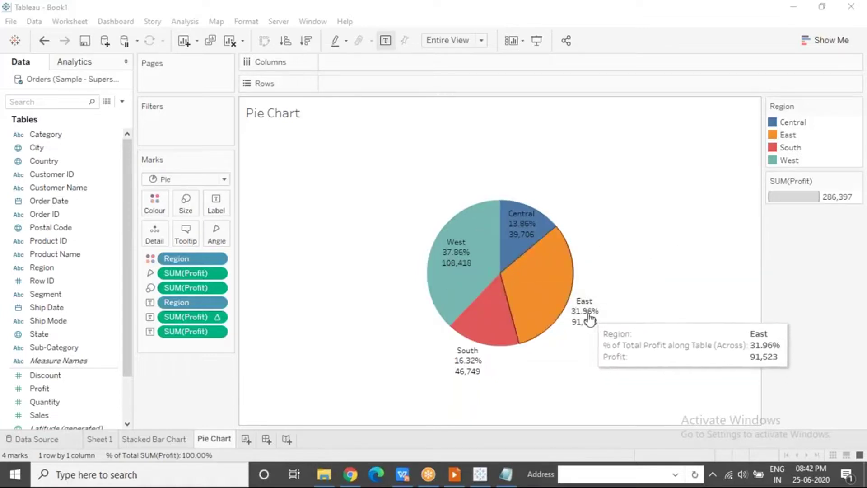
pyautogui.moveTo(458, 373)
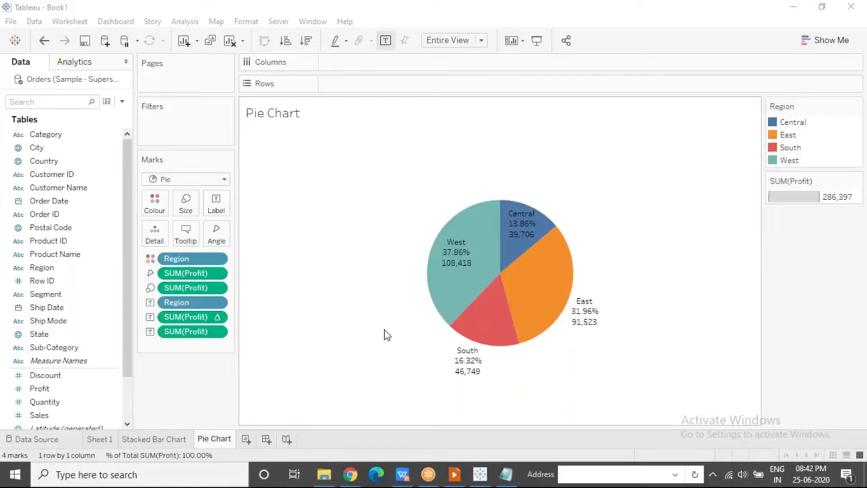
pyautogui.rightClick(325, 179)
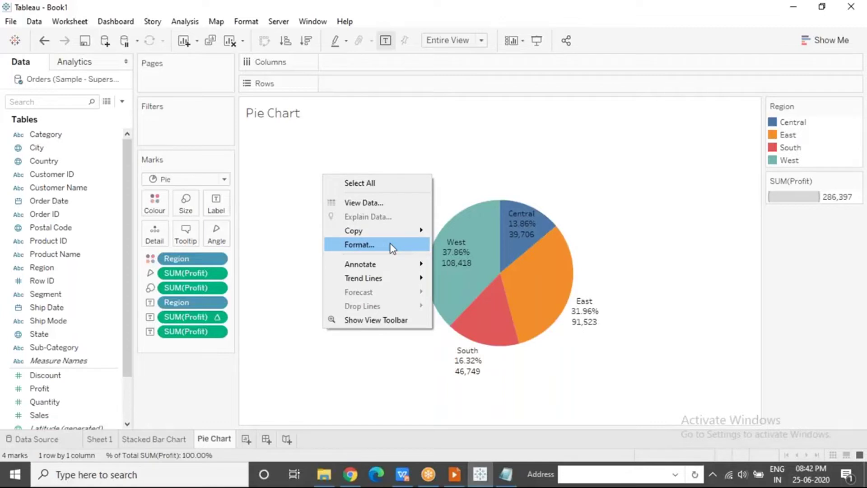
pyautogui.click(360, 245)
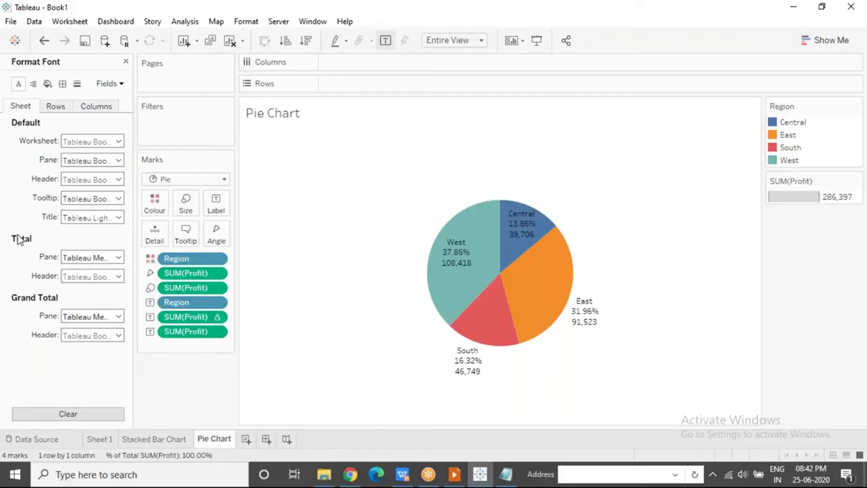
pyautogui.click(121, 86)
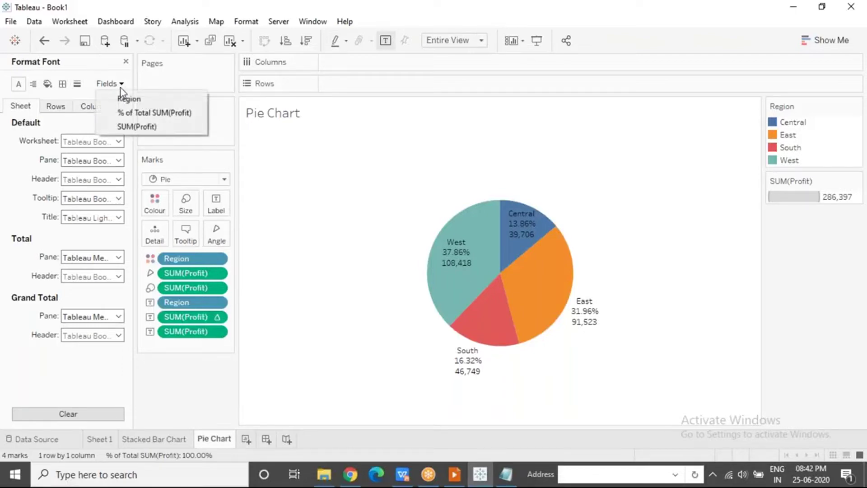
pyautogui.click(162, 114)
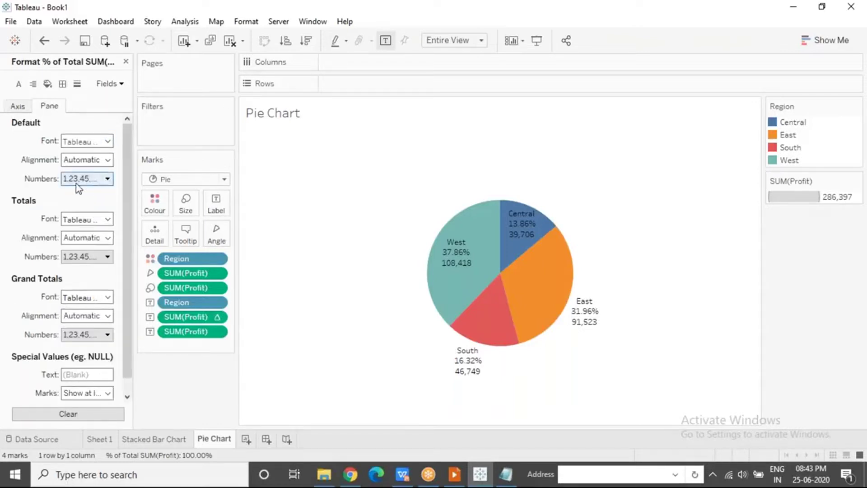
pyautogui.click(107, 179)
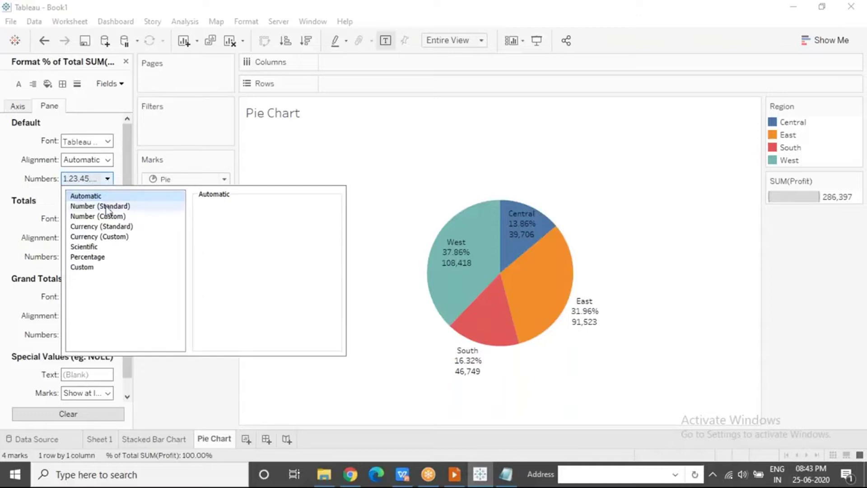
pyautogui.click(106, 257)
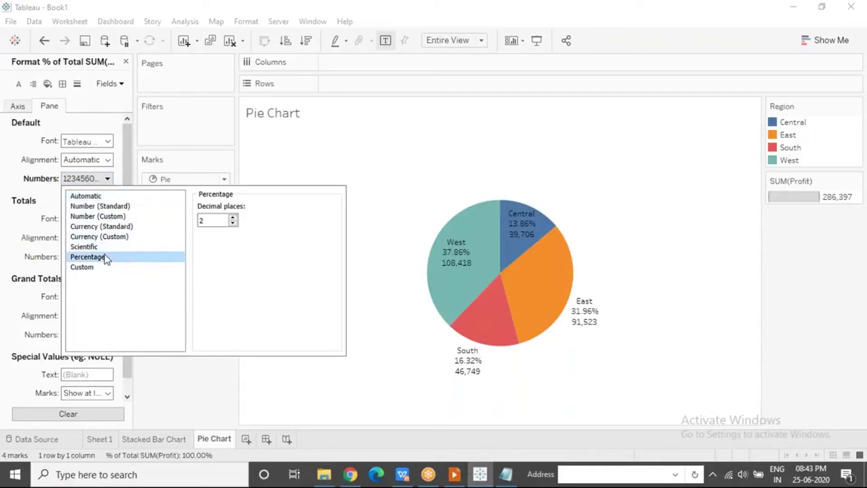
pyautogui.click(233, 224)
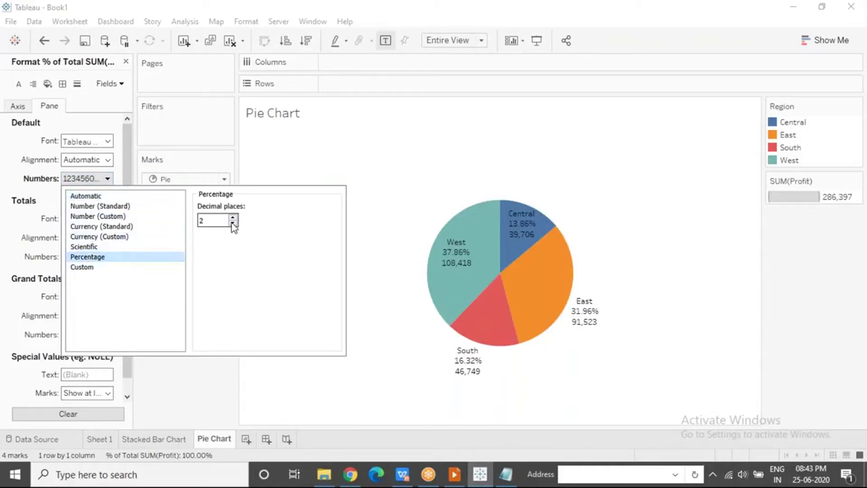
pyautogui.click(233, 223)
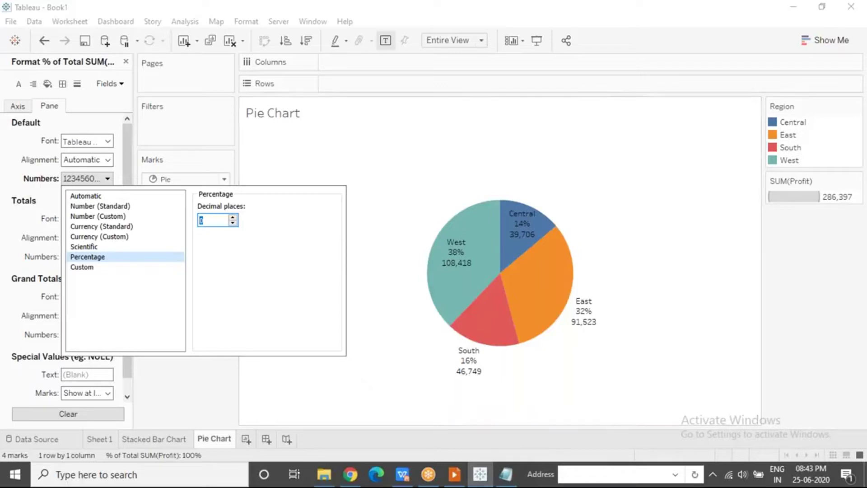
pyautogui.click(642, 95)
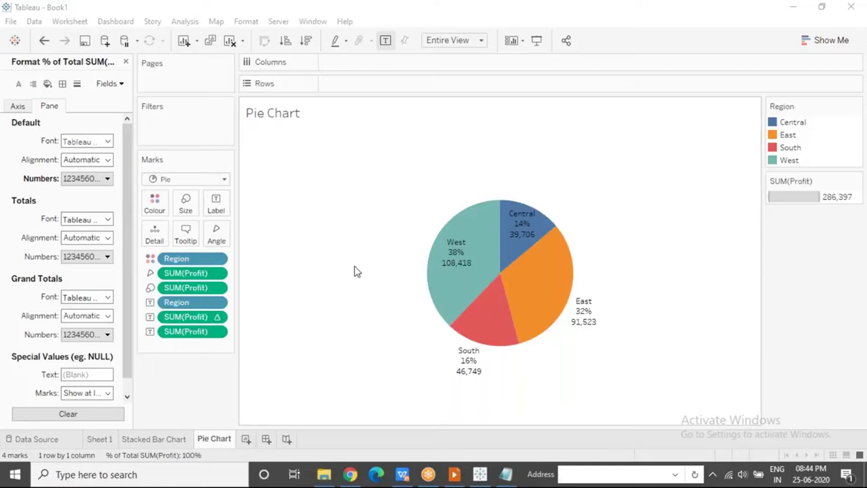
pyautogui.click(126, 62)
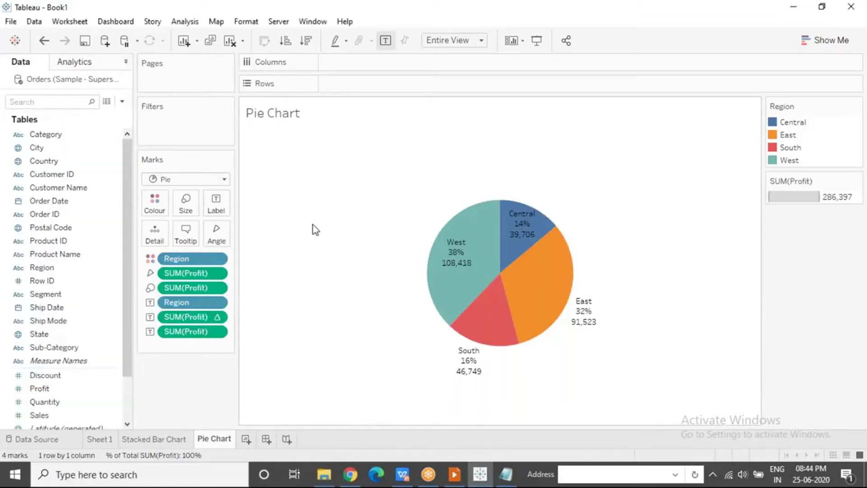
# Step: Create a new worksheet with a pie chart of Profit by State and fit it to Entire View
pyautogui.click(245, 439)
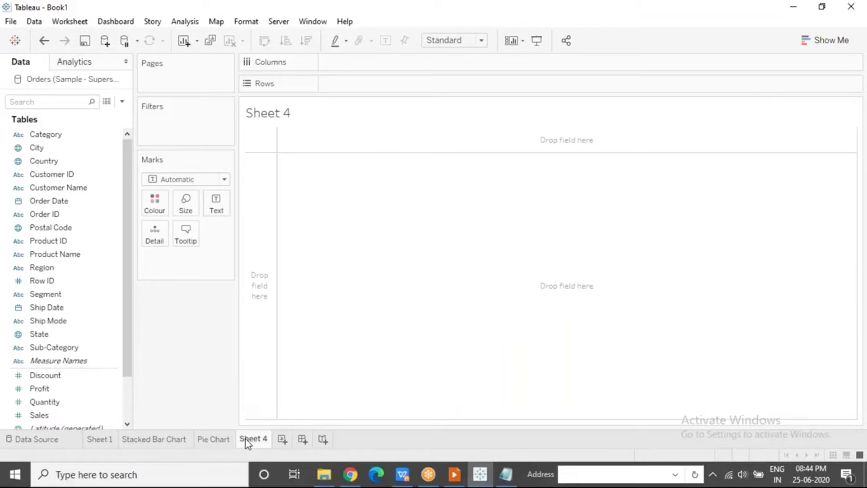
pyautogui.click(88, 392)
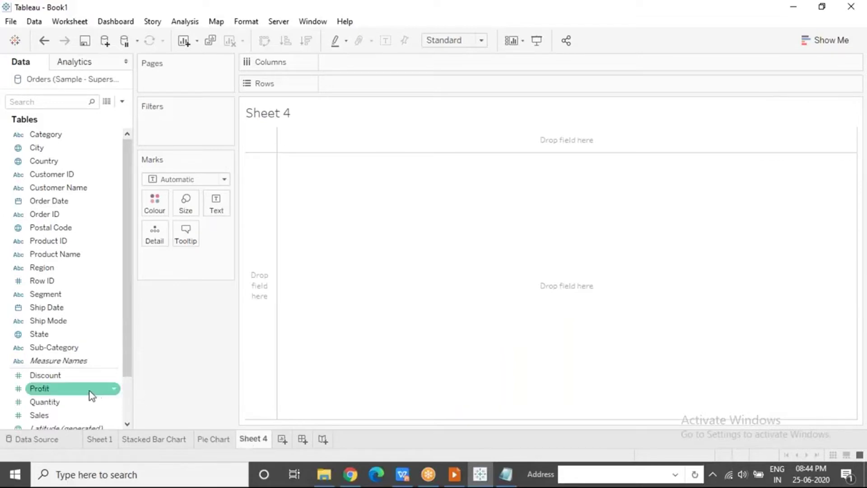
pyautogui.keyDown('ctrl'); pyautogui.click(74, 334); pyautogui.keyUp('ctrl')
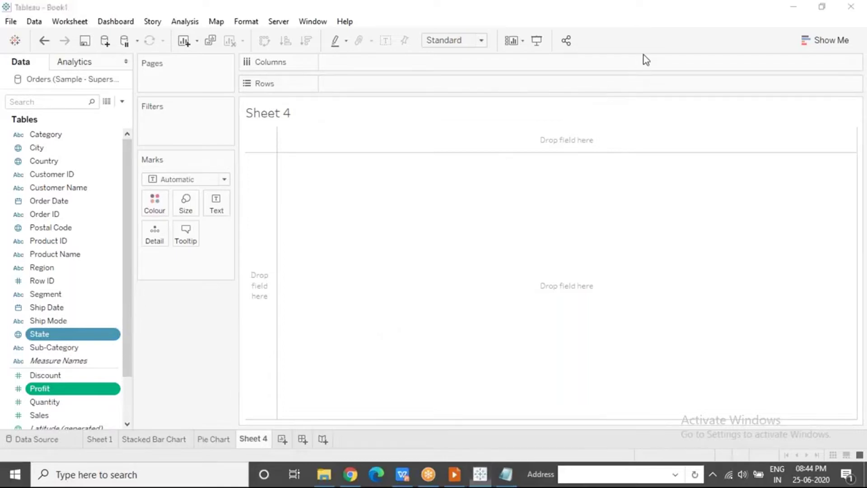
pyautogui.click(830, 45)
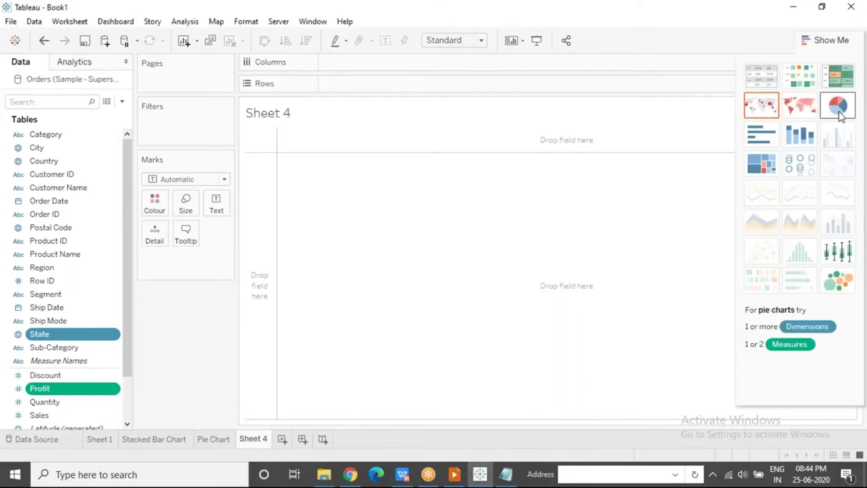
pyautogui.click(838, 107)
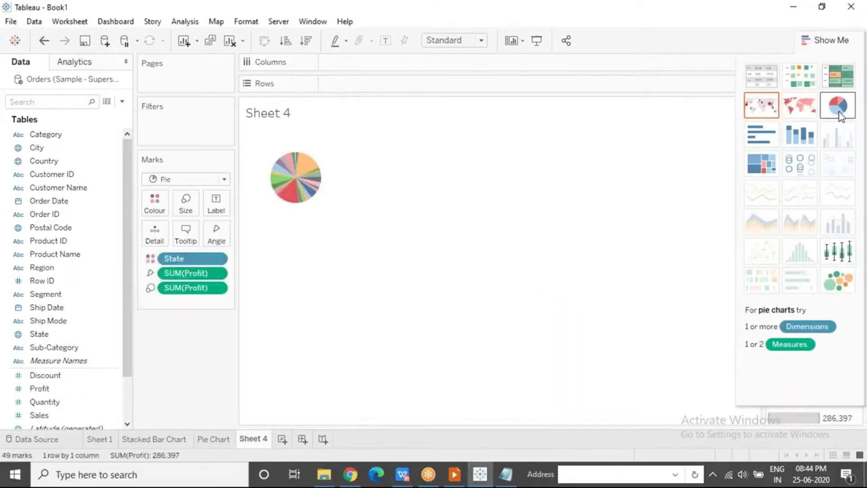
pyautogui.click(460, 42)
pyautogui.click(457, 86)
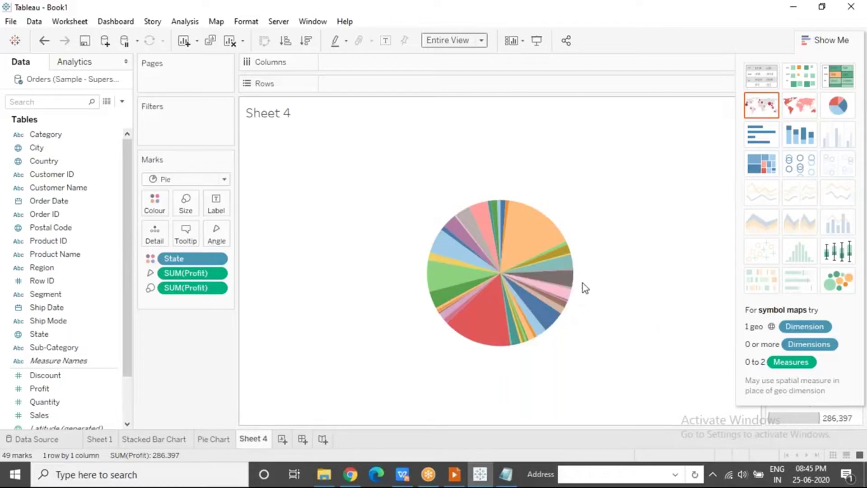
# Step: Examine the Ohio and Pennsylvania slices of the State pie and compare it with the Pie Chart sheet
pyautogui.moveTo(570, 285)
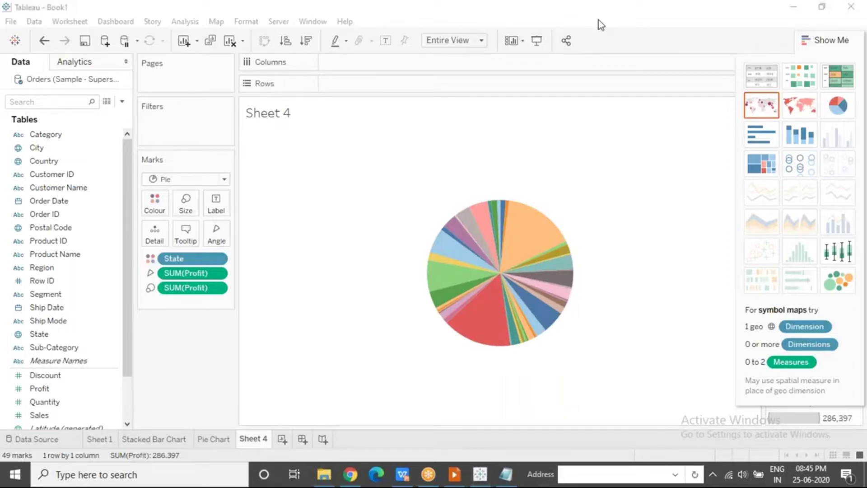
pyautogui.click(472, 233)
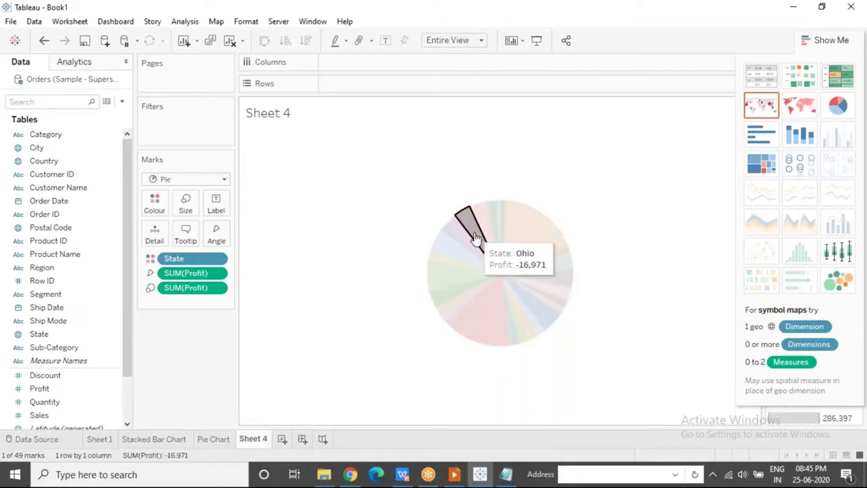
pyautogui.moveTo(475, 236)
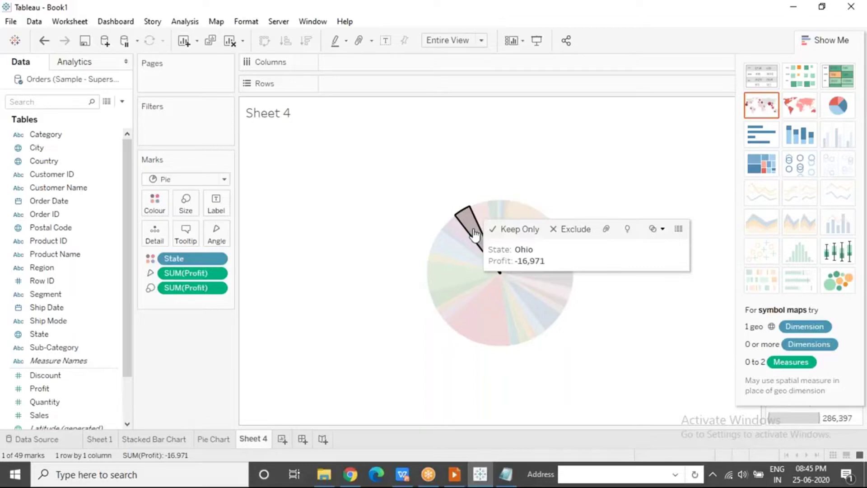
pyautogui.click(486, 159)
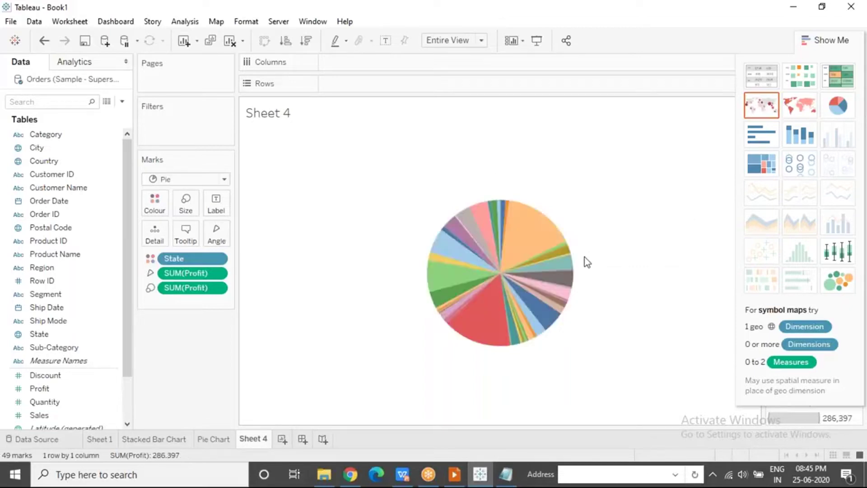
pyautogui.moveTo(572, 270)
pyautogui.moveTo(467, 216)
pyautogui.click(214, 438)
pyautogui.click(254, 441)
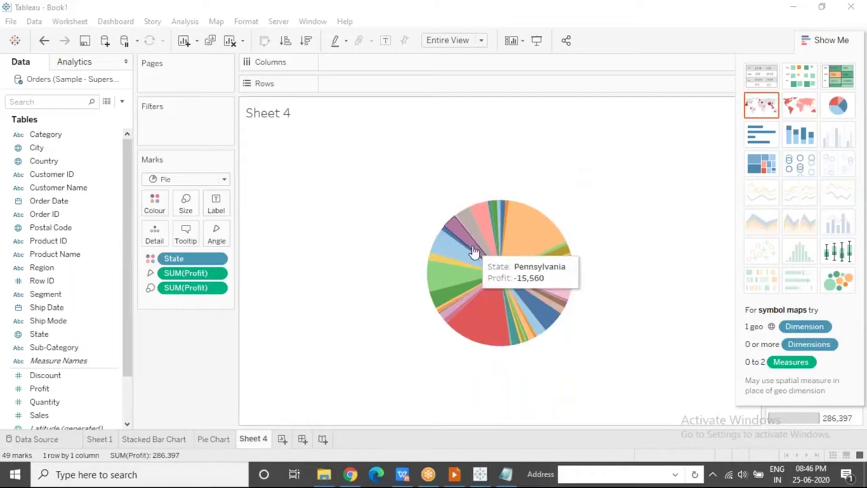
pyautogui.moveTo(498, 231)
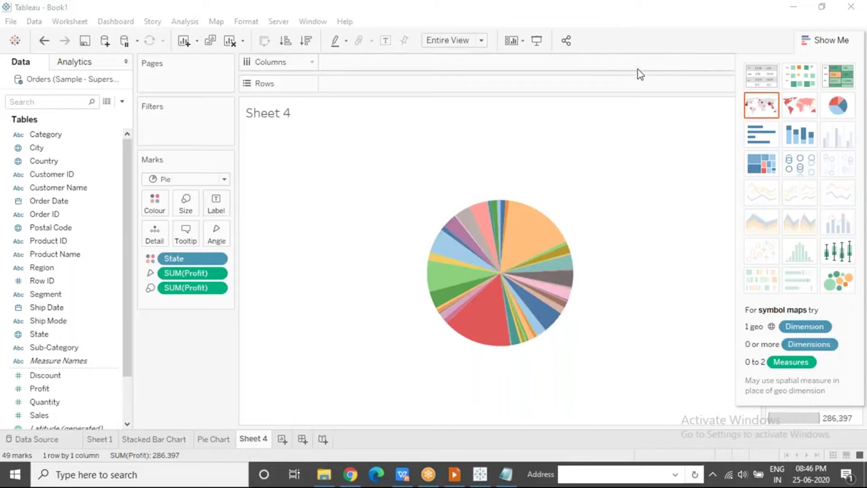
# Step: Convert the State pie chart into horizontal bars and sort the states in descending order of Profit
pyautogui.click(753, 131)
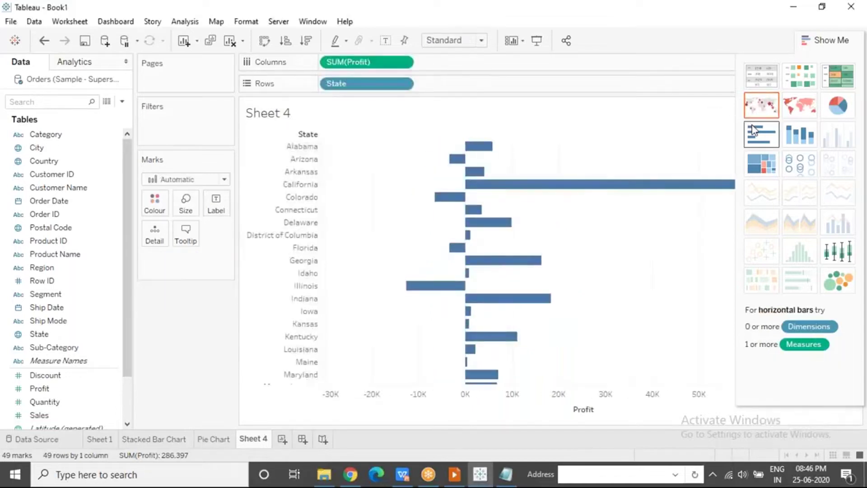
pyautogui.click(307, 40)
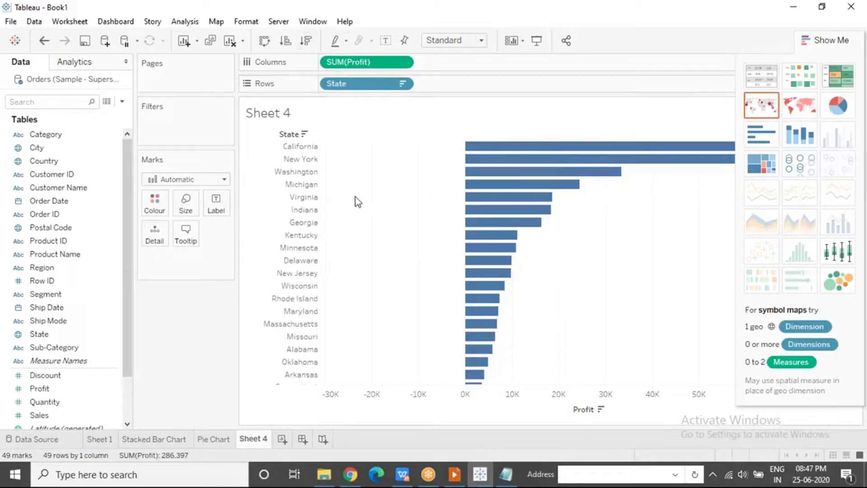
# Step: Switch to the presentation and view the Continuous Vs Discrete slide
pyautogui.click(454, 475)
pyautogui.click(467, 291)
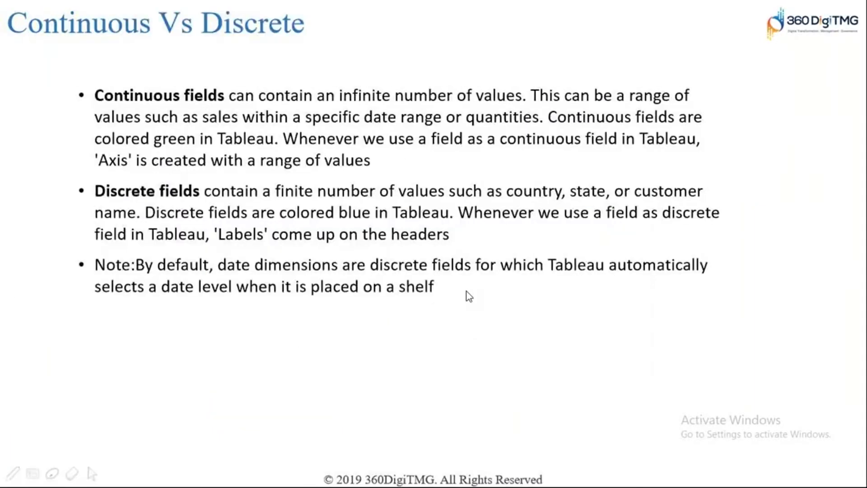
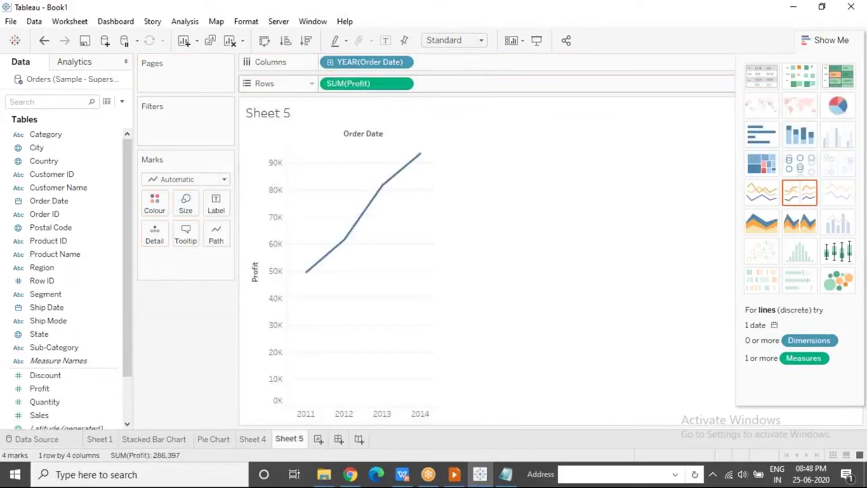
# Step: On the Sheet 5 line chart by Order Date year, swap Profit for Sales and switch back to Profit
pyautogui.moveTo(361, 84); pyautogui.dragTo(181, 327)
pyautogui.moveTo(55, 419); pyautogui.dragTo(362, 83)
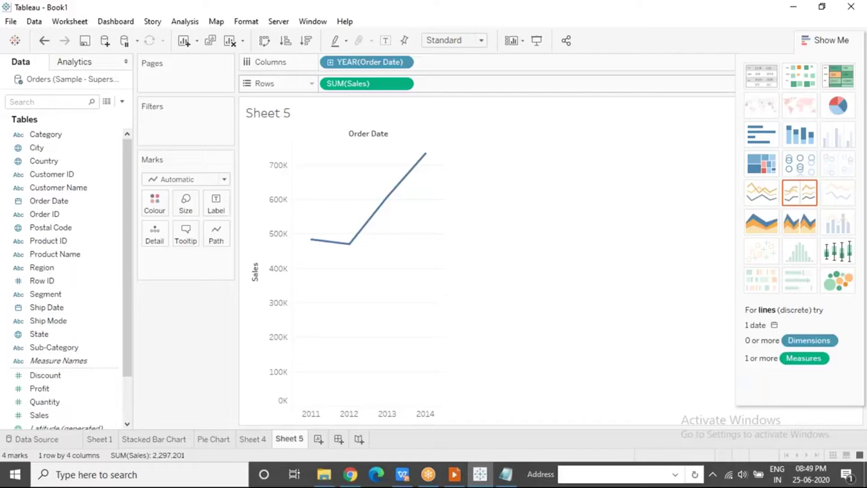
pyautogui.moveTo(361, 83); pyautogui.dragTo(217, 330)
pyautogui.moveTo(72, 389); pyautogui.dragTo(371, 83)
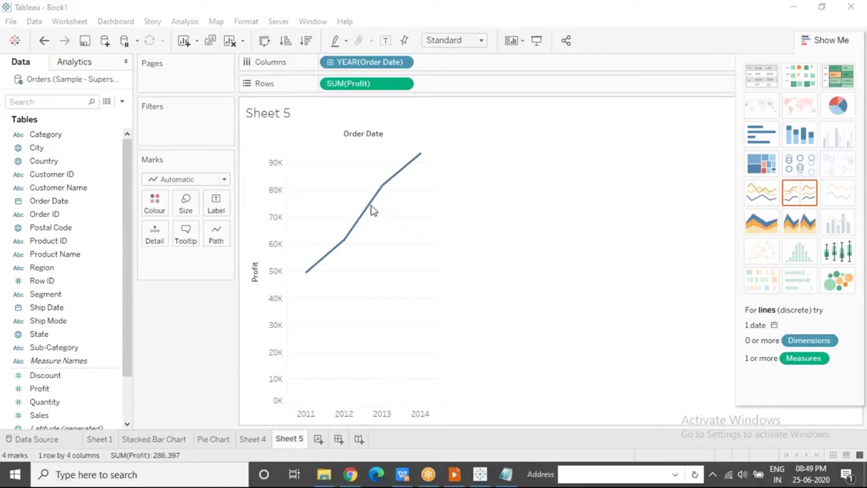
# Step: View the available mark types and highlight the individual Order Date years 2011 to 2014 on the Profit line chart
pyautogui.click(224, 180)
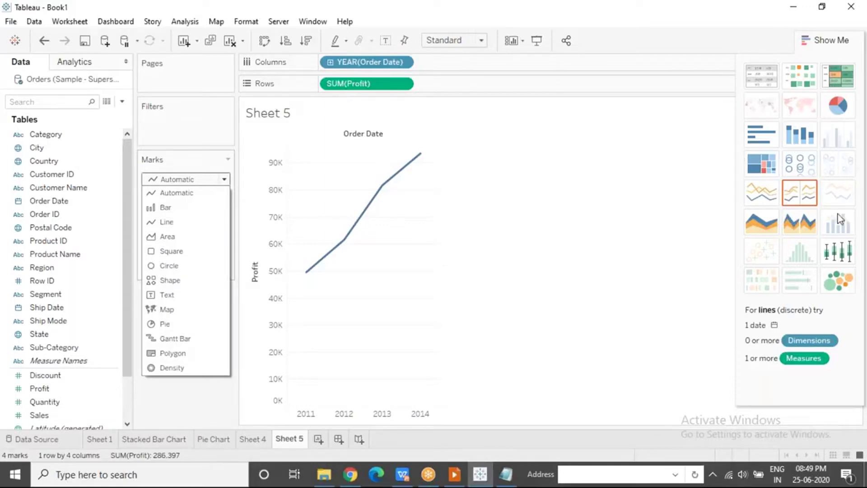
pyautogui.click(396, 274)
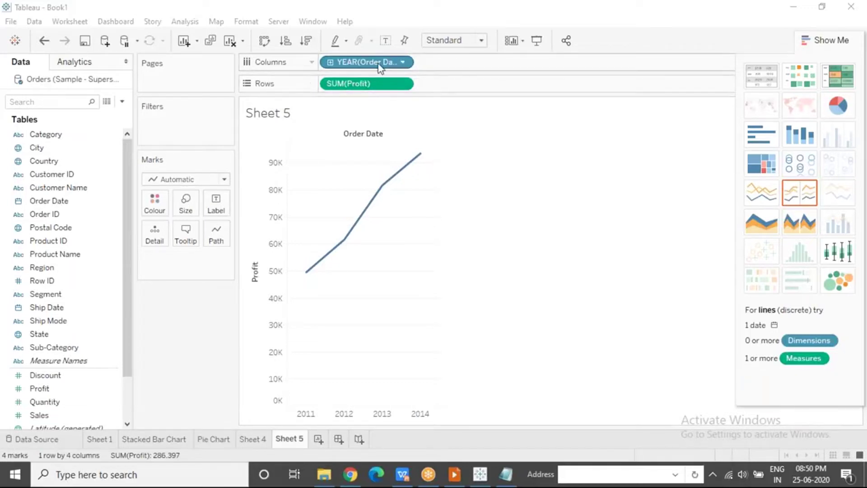
pyautogui.click(304, 415)
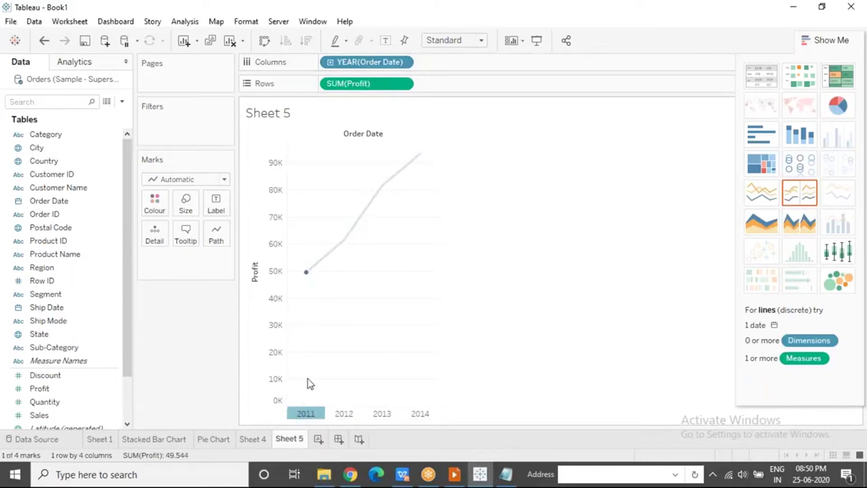
pyautogui.click(346, 413)
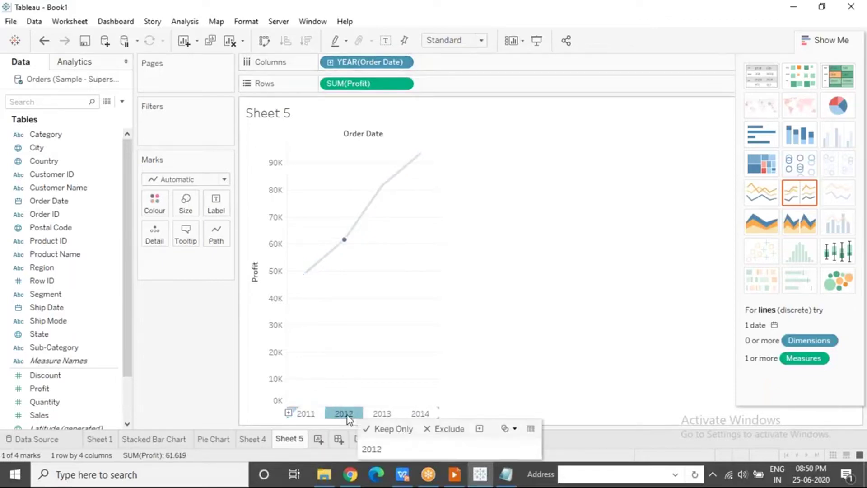
pyautogui.click(382, 414)
pyautogui.click(411, 413)
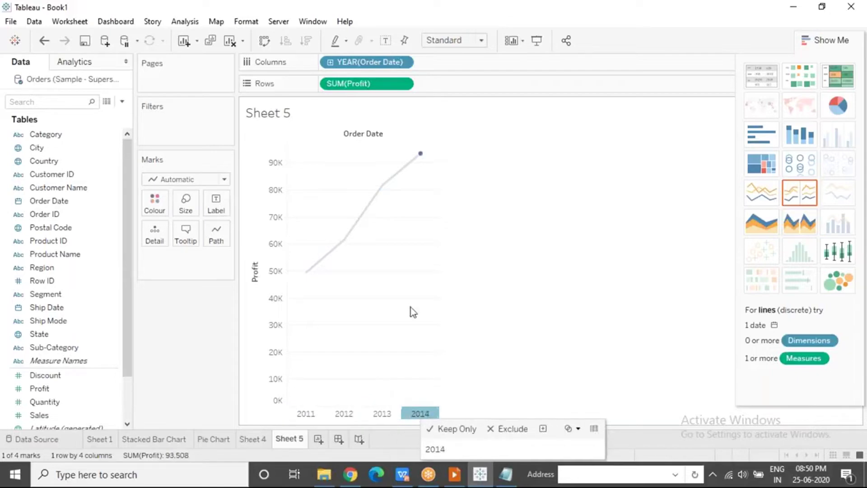
pyautogui.click(411, 268)
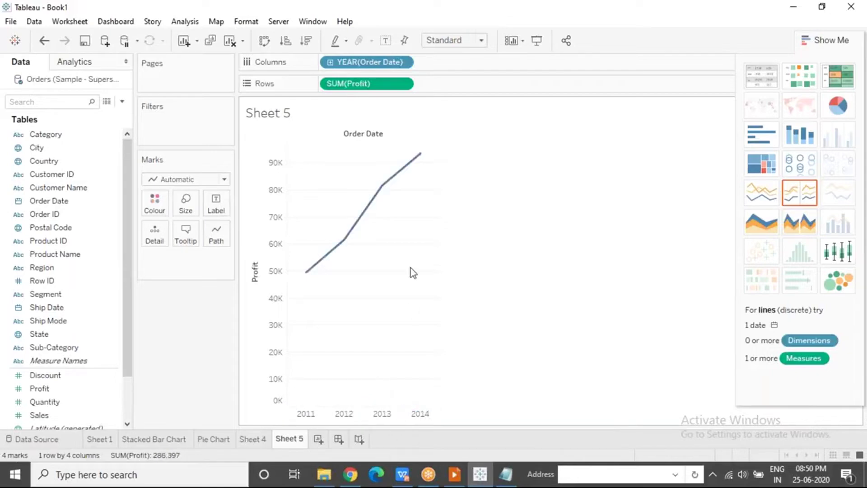
# Step: Show the Profit mark labels on the line chart and view the date options of the Order Date field
pyautogui.click(385, 40)
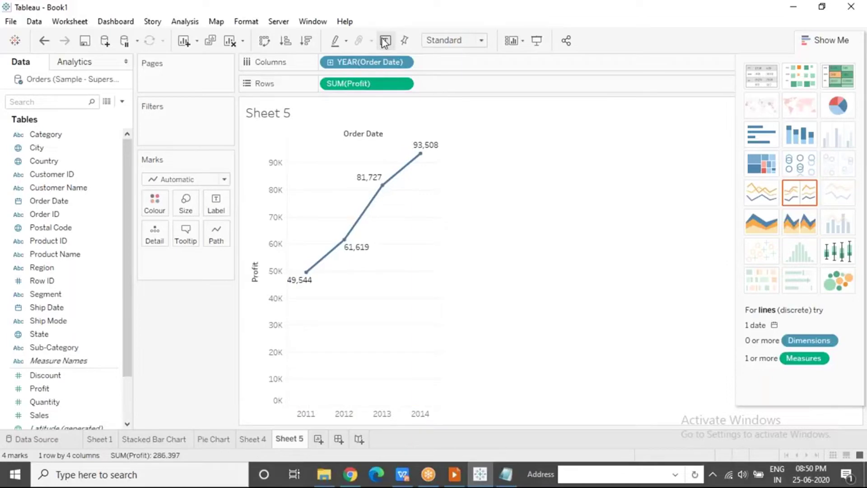
pyautogui.click(402, 62)
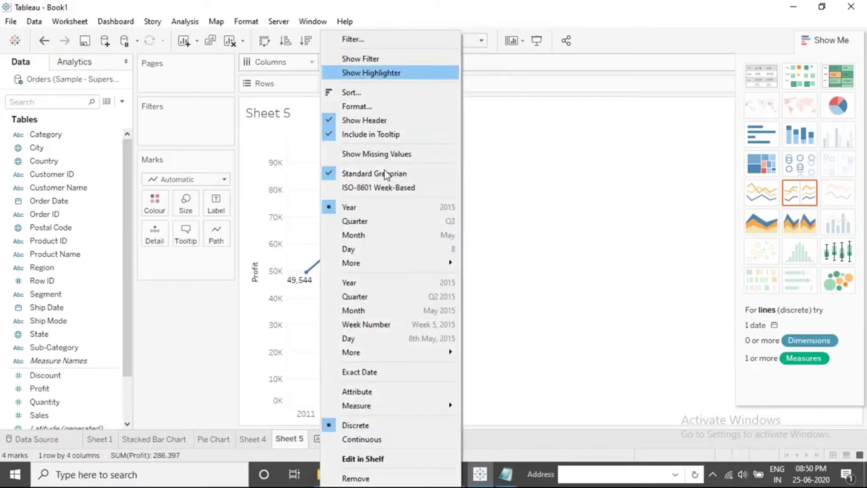
pyautogui.click(580, 91)
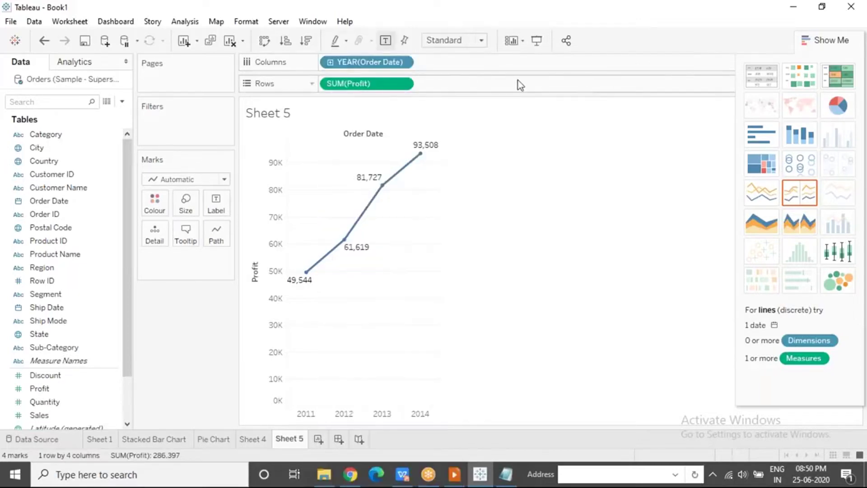
# Step: Switch the Order Date field in Columns from discrete to continuous Year
pyautogui.click(402, 62)
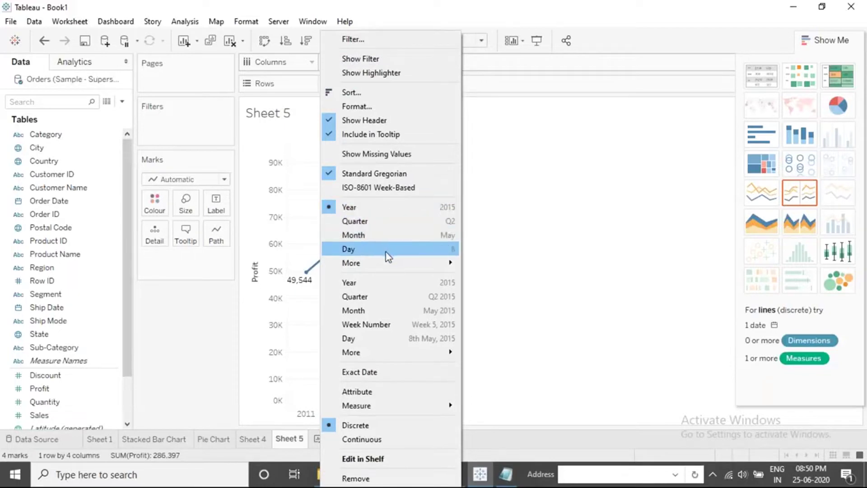
pyautogui.moveTo(387, 269)
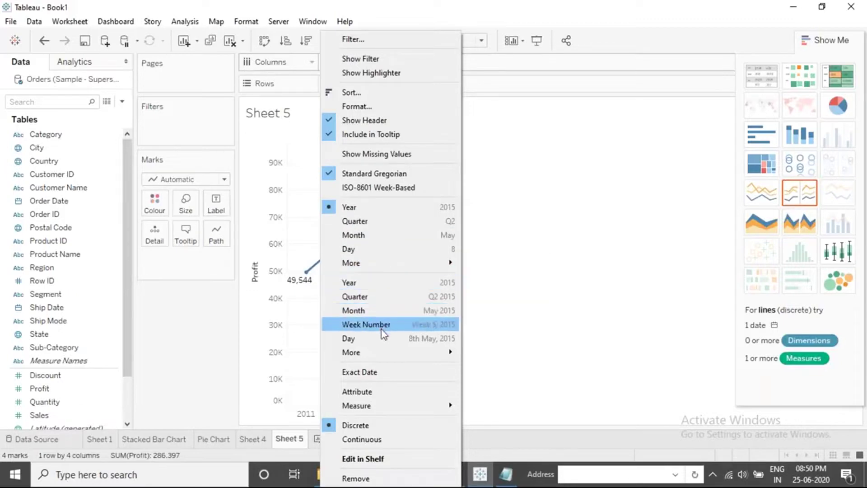
pyautogui.moveTo(384, 354)
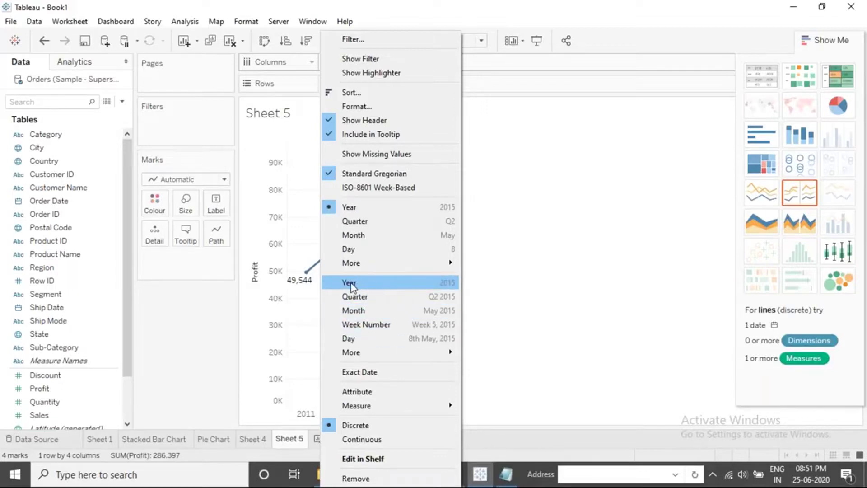
pyautogui.click(383, 284)
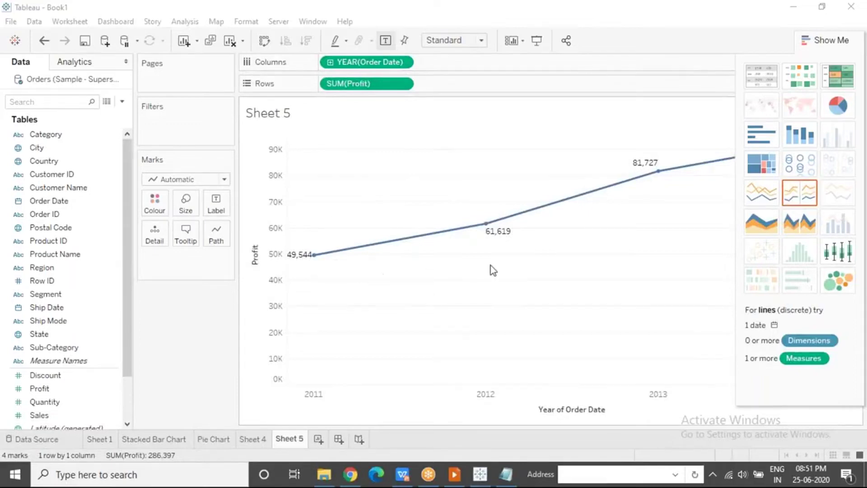
# Step: Hide the Show Me chart choices and highlight the whole continuous Year of Order Date axis
pyautogui.click(806, 40)
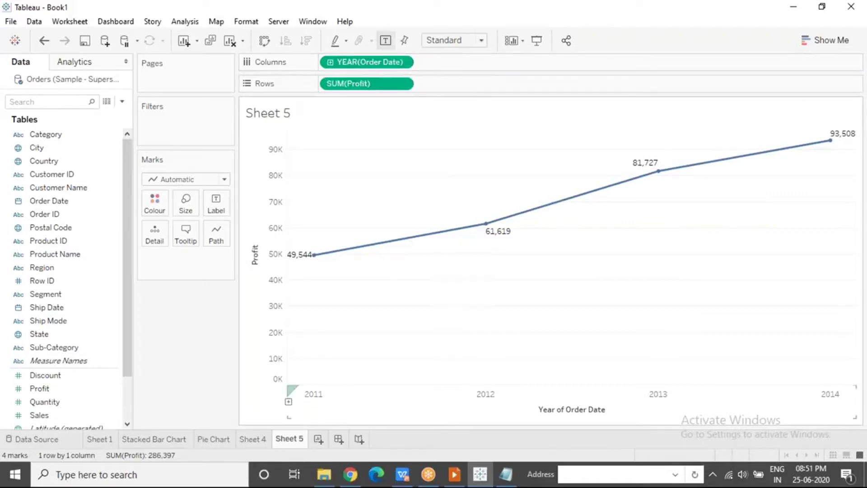
pyautogui.click(461, 408)
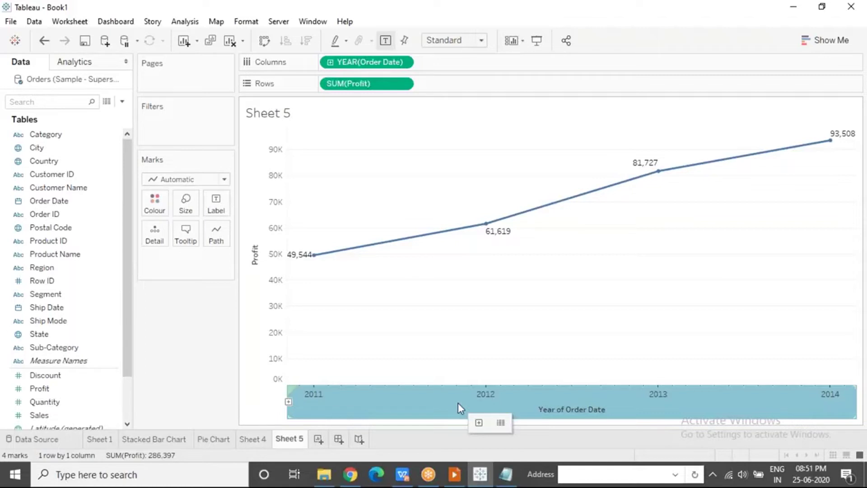
pyautogui.click(414, 264)
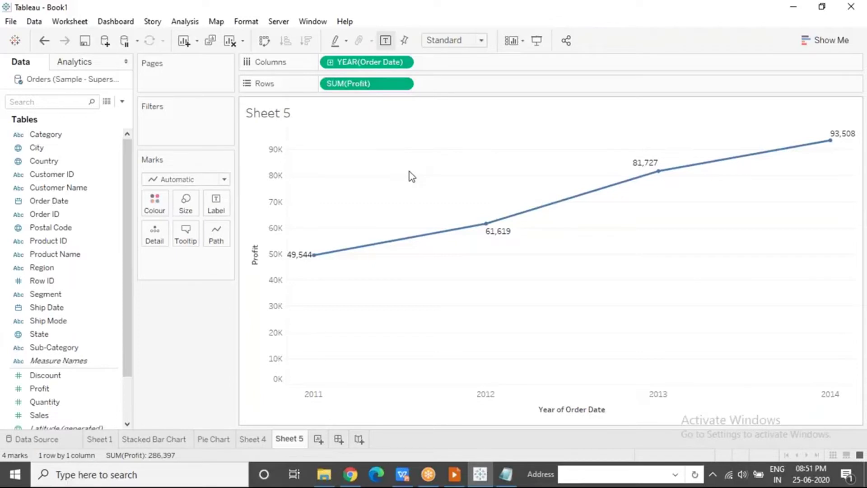
# Step: Undo the continuous Year change to compare with the discrete line, and set Order Date to continuous Year again
pyautogui.hotkey('ctrl', 'z')
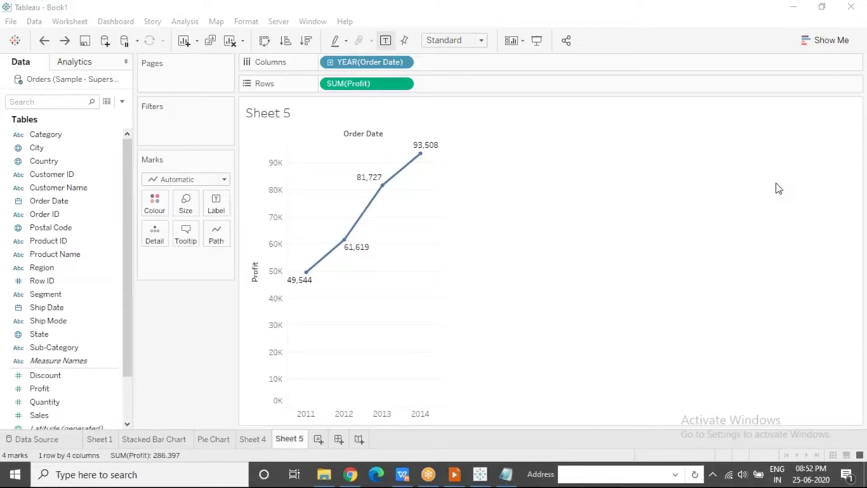
pyautogui.moveTo(383, 185)
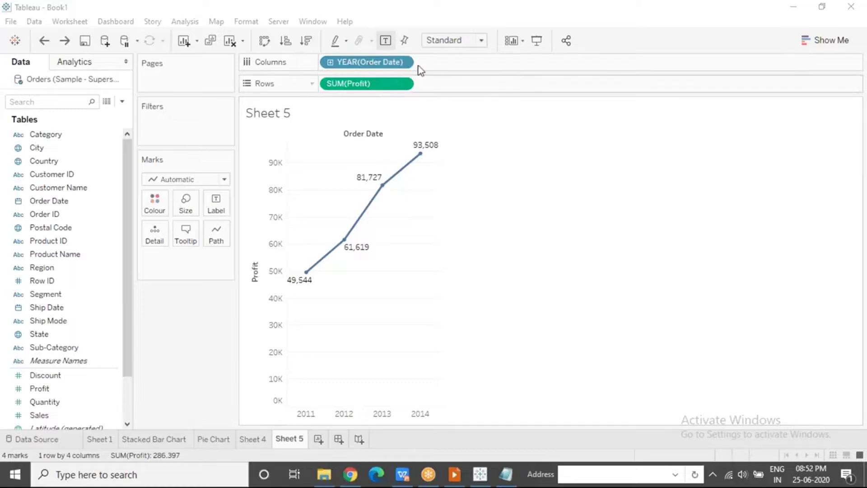
pyautogui.click(402, 62)
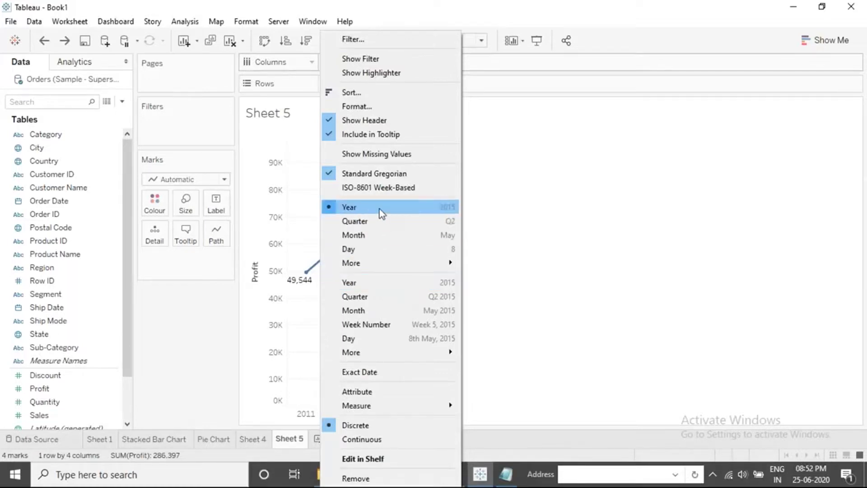
pyautogui.click(391, 287)
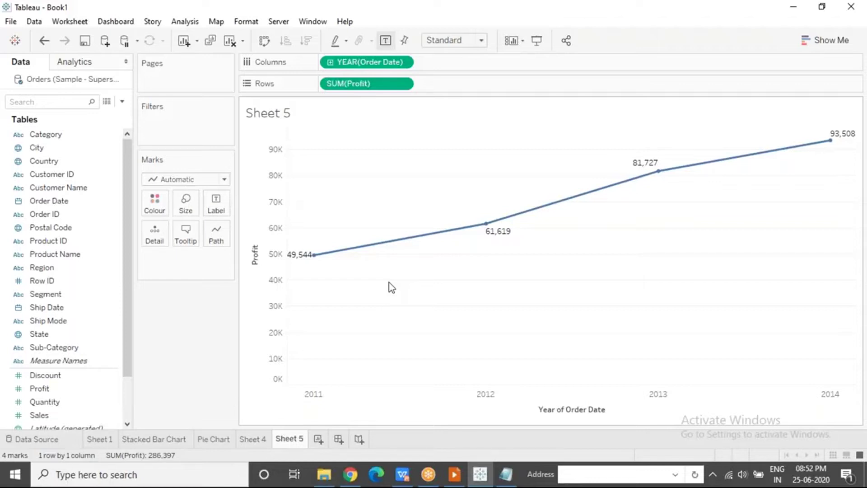
# Step: Set Order Date to discrete Quarter and inspect the Q1 and Q2 points on the Profit line
pyautogui.click(403, 64)
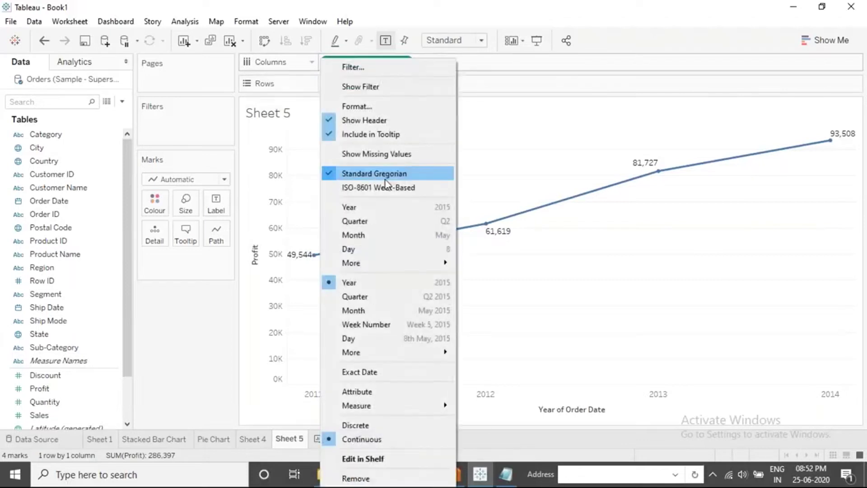
pyautogui.click(386, 220)
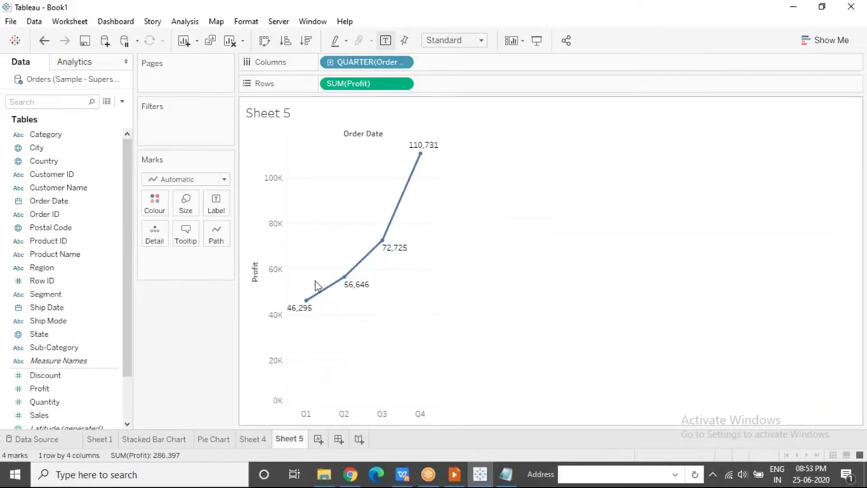
pyautogui.moveTo(297, 291); pyautogui.dragTo(326, 322)
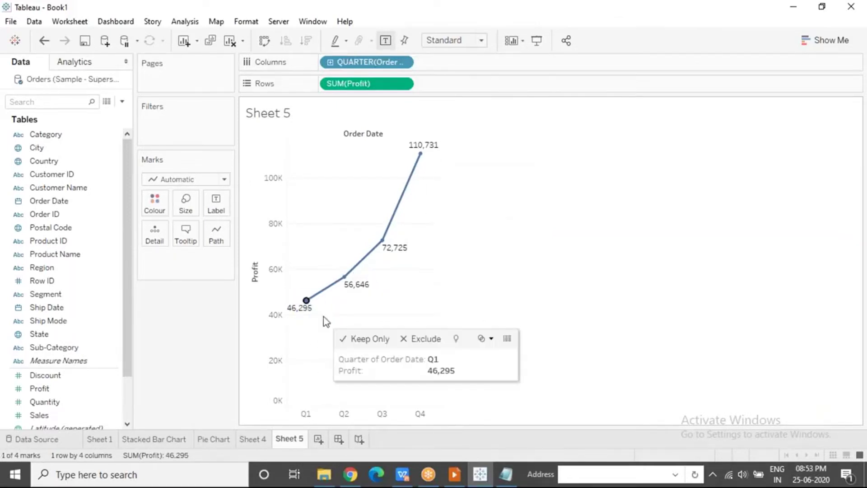
pyautogui.moveTo(324, 275); pyautogui.dragTo(369, 297)
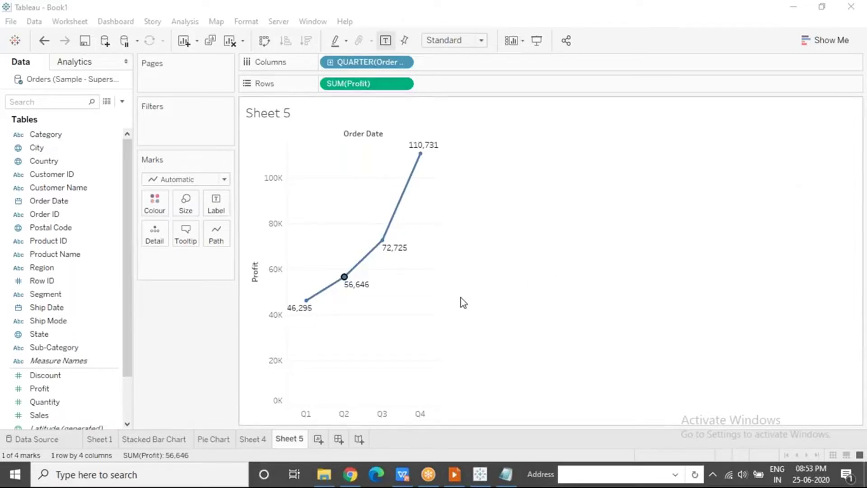
pyautogui.click(425, 302)
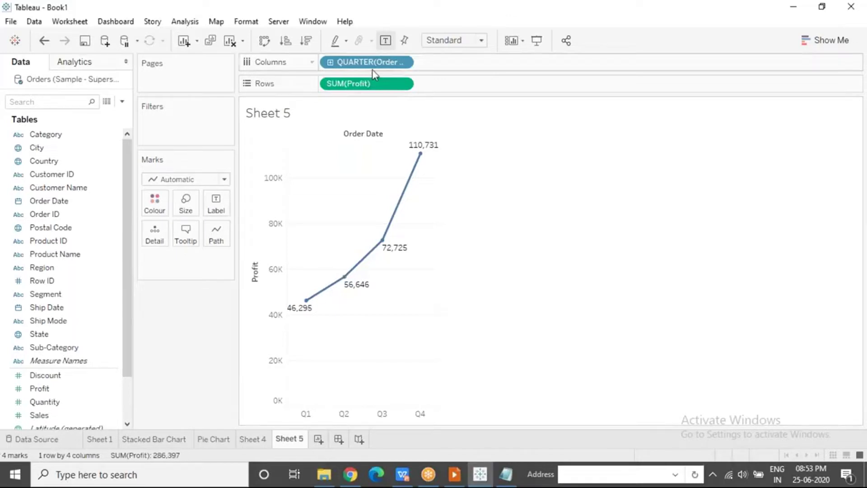
# Step: Review the discrete Quarter setting of Order Date and examine the Q1 and Q2 headers and their Profit points
pyautogui.click(400, 63)
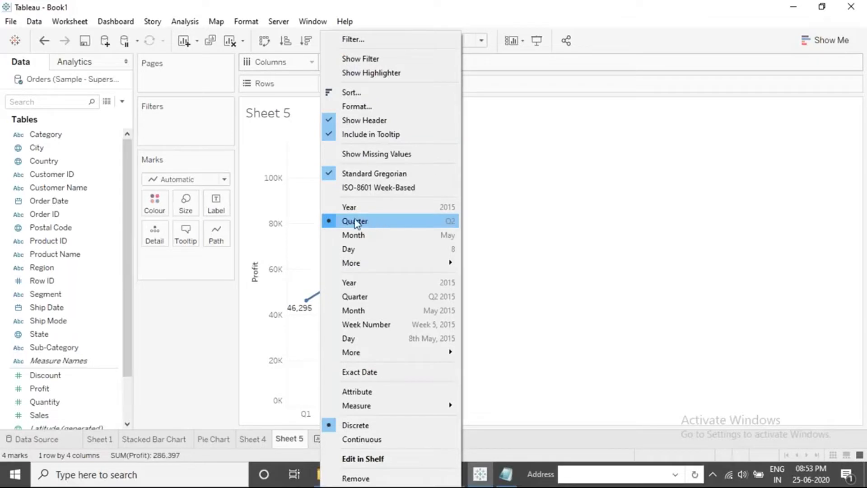
pyautogui.click(383, 227)
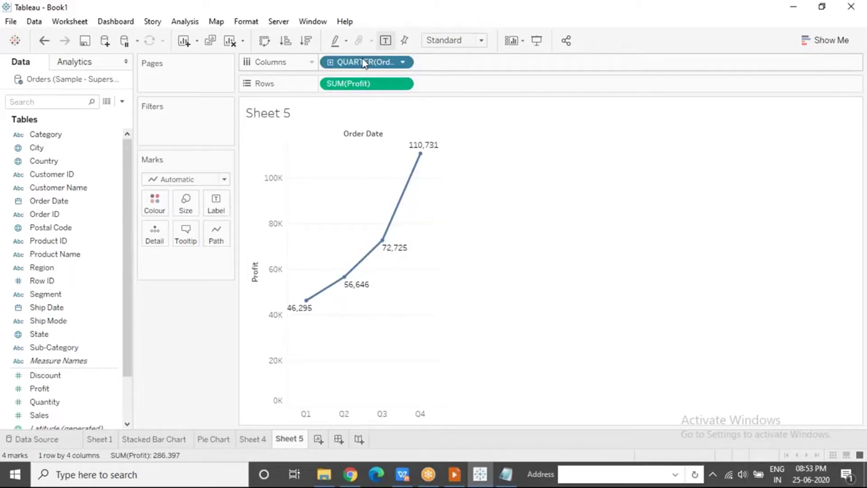
pyautogui.click(322, 415)
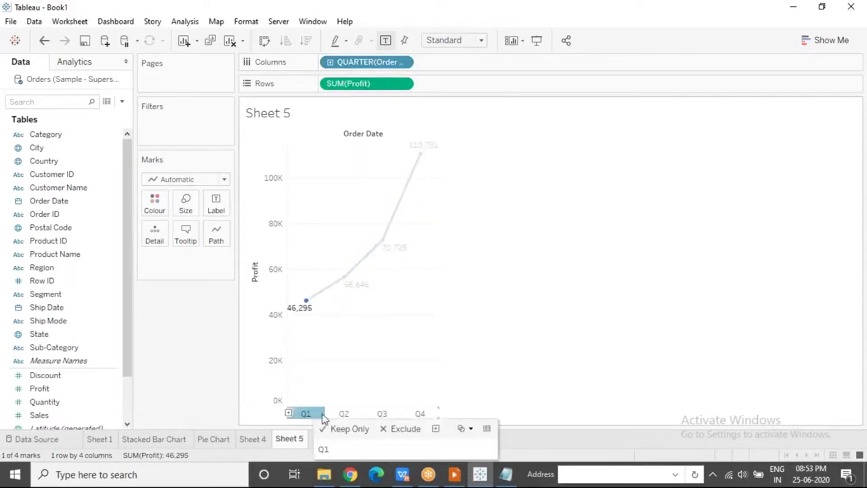
pyautogui.click(343, 414)
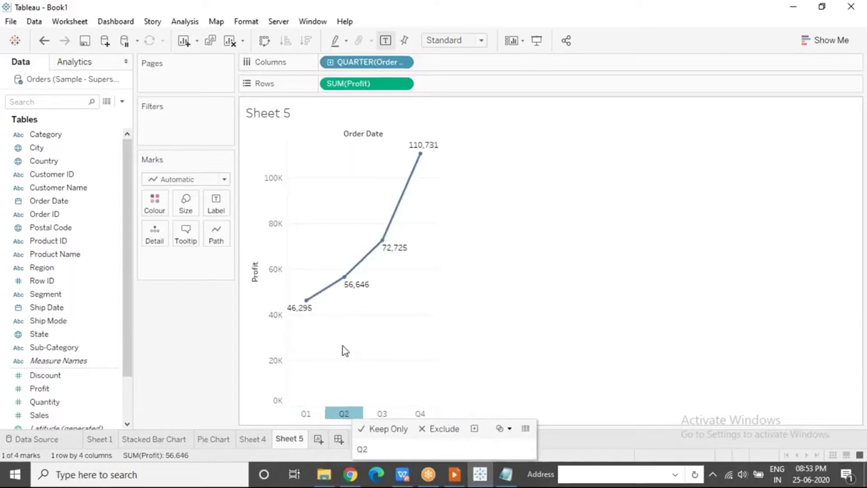
pyautogui.click(346, 351)
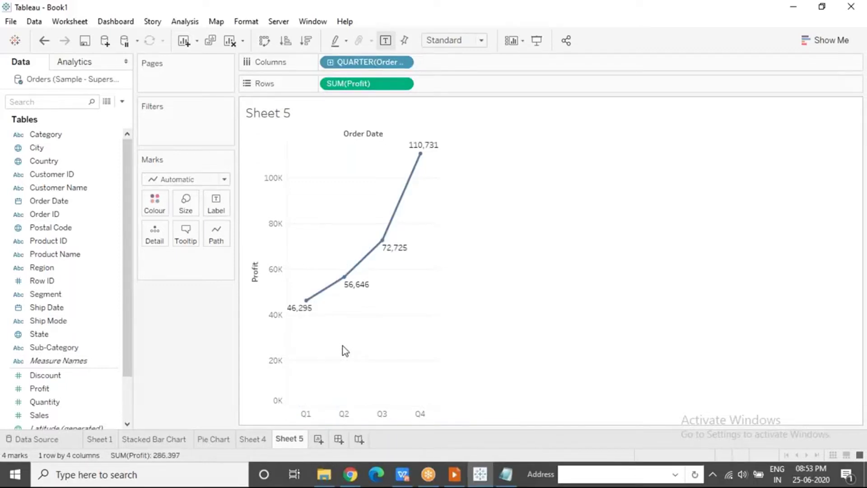
pyautogui.moveTo(294, 285); pyautogui.dragTo(331, 335)
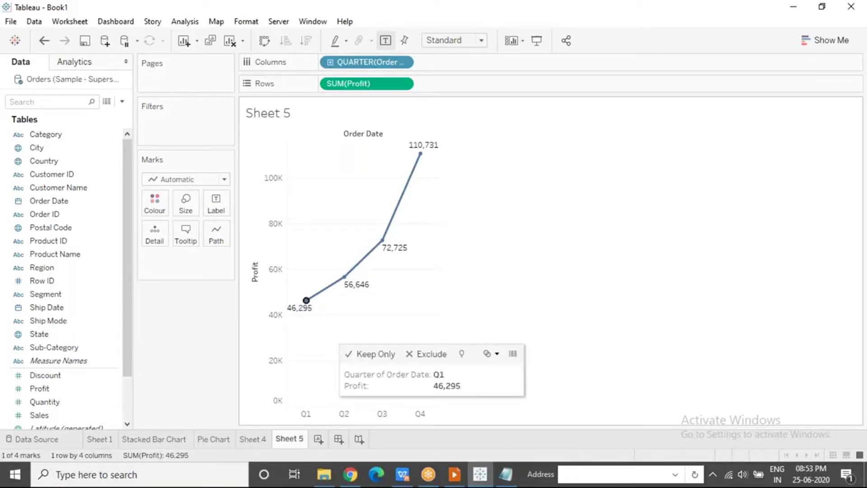
pyautogui.press('Escape')
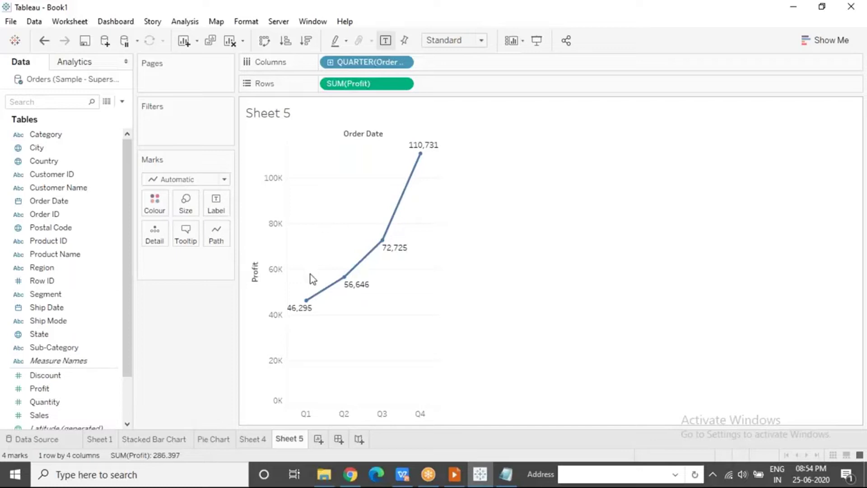
pyautogui.moveTo(297, 289); pyautogui.dragTo(342, 345)
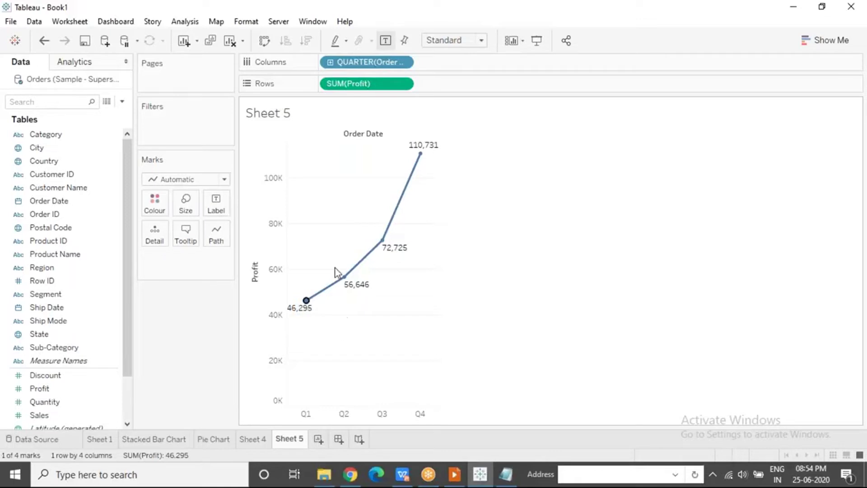
pyautogui.moveTo(336, 269); pyautogui.dragTo(357, 303)
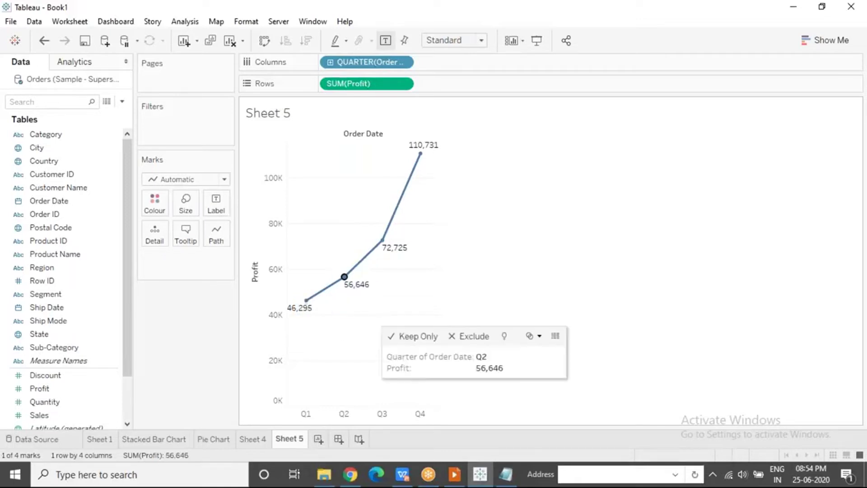
pyautogui.click(384, 284)
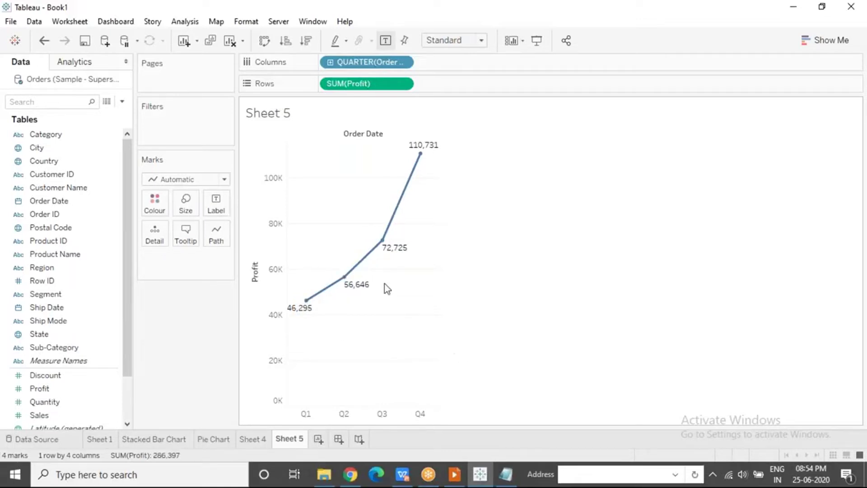
# Step: Inspect the Q3 and Q4 points on the discrete Quarter Profit line and compare them with Q2
pyautogui.click(383, 240)
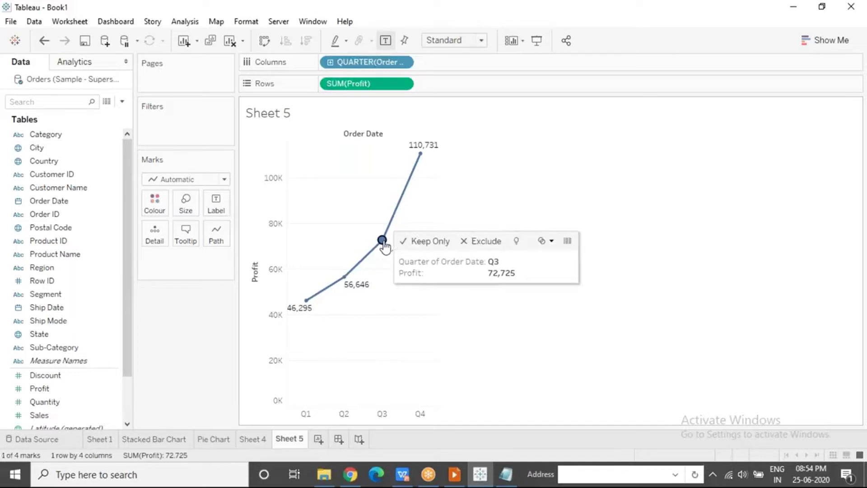
pyautogui.click(420, 155)
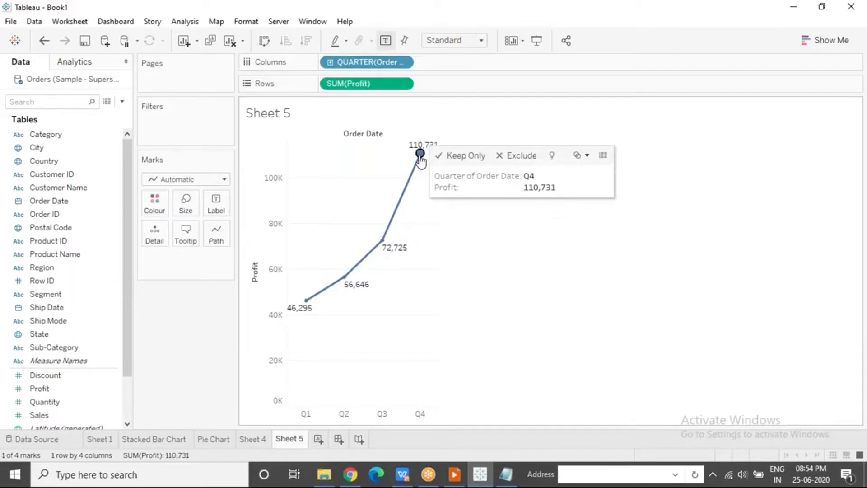
pyautogui.click(370, 204)
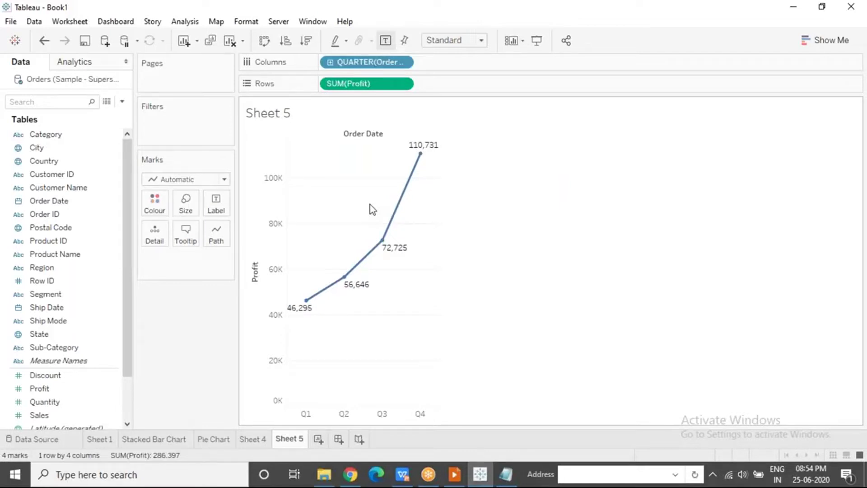
pyautogui.moveTo(324, 298)
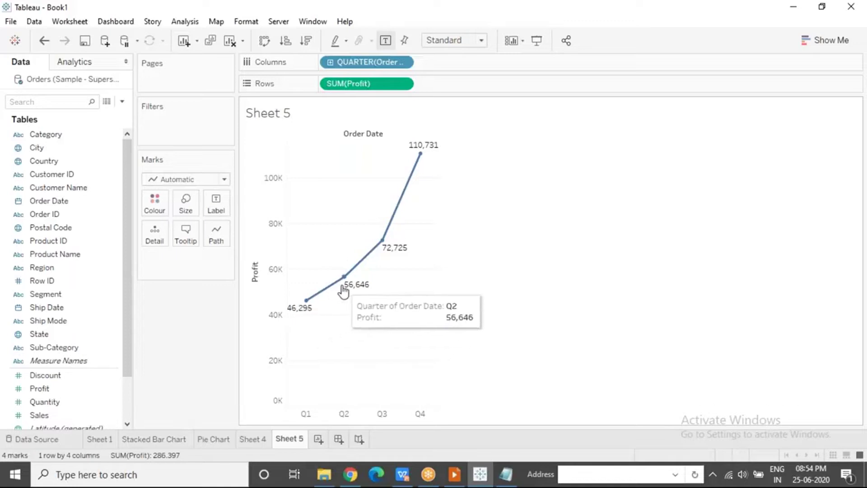
pyautogui.moveTo(380, 252)
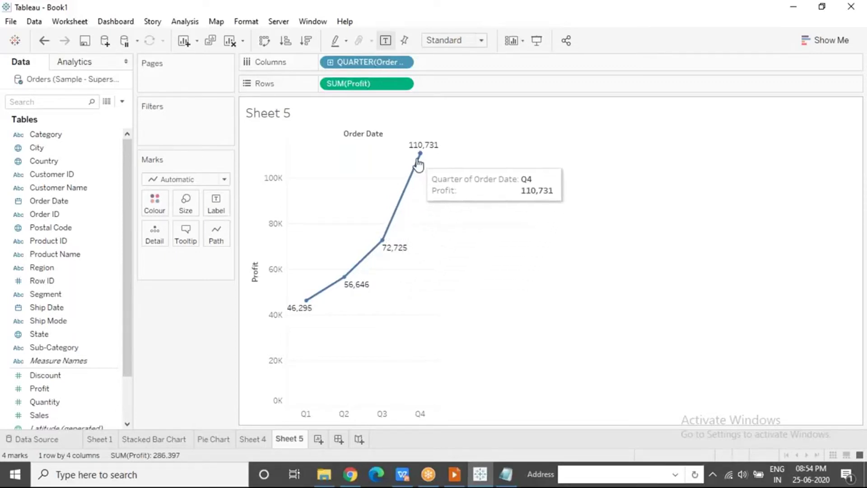
pyautogui.moveTo(431, 151)
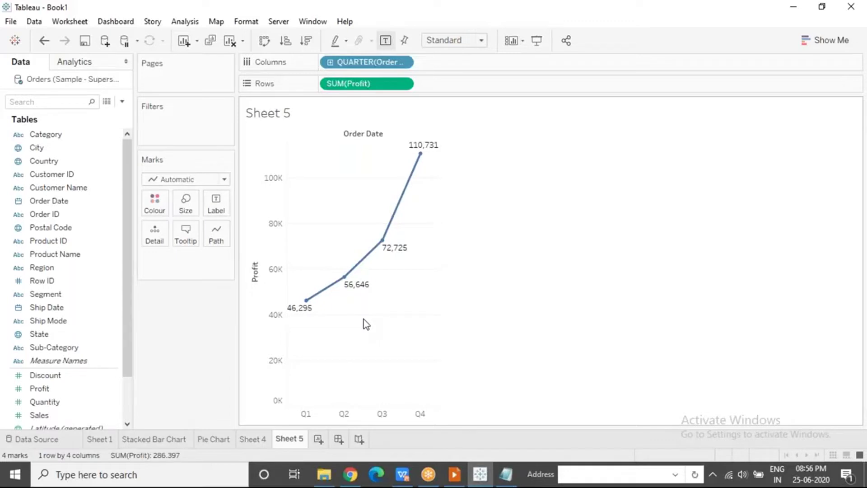
# Step: Set Order Date to continuous Quarter and highlight the whole Quarter of Order Date axis
pyautogui.click(404, 64)
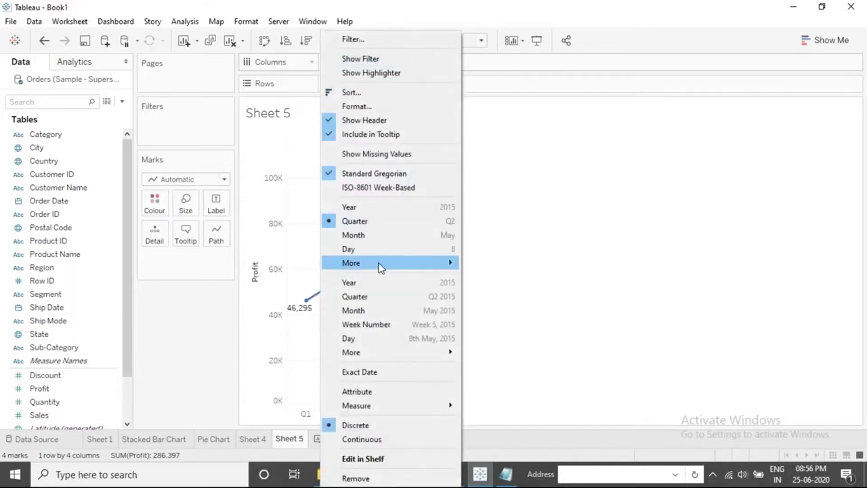
pyautogui.click(381, 300)
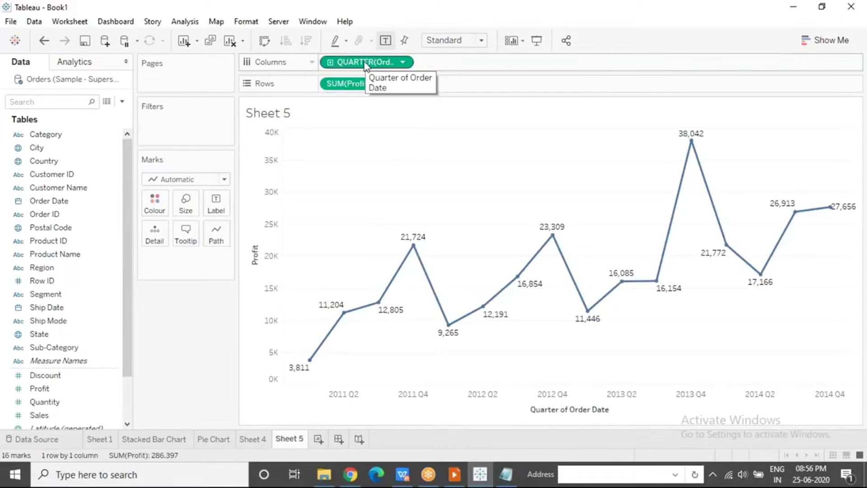
pyautogui.click(432, 406)
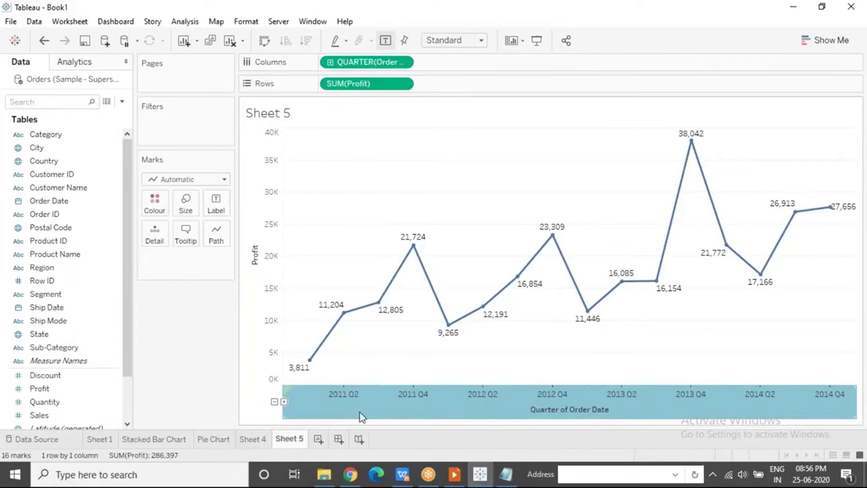
pyautogui.click(357, 365)
# Step: Examine the Profit points from 2011 Q1 through 2011 Q4 and those for 2013 Q3 and Q4
pyautogui.moveTo(312, 367)
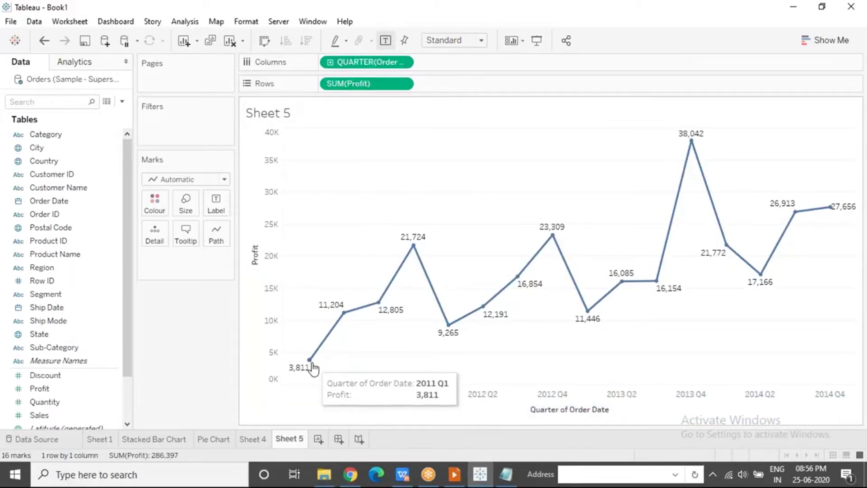
pyautogui.moveTo(344, 318)
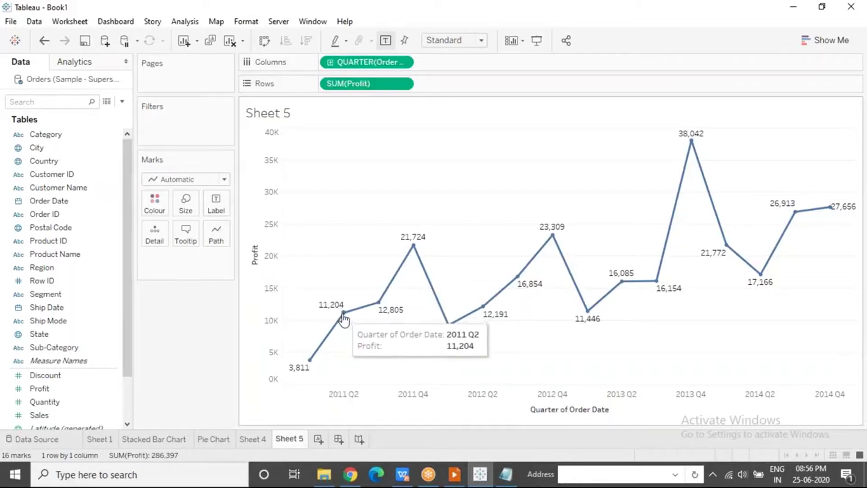
pyautogui.moveTo(376, 310)
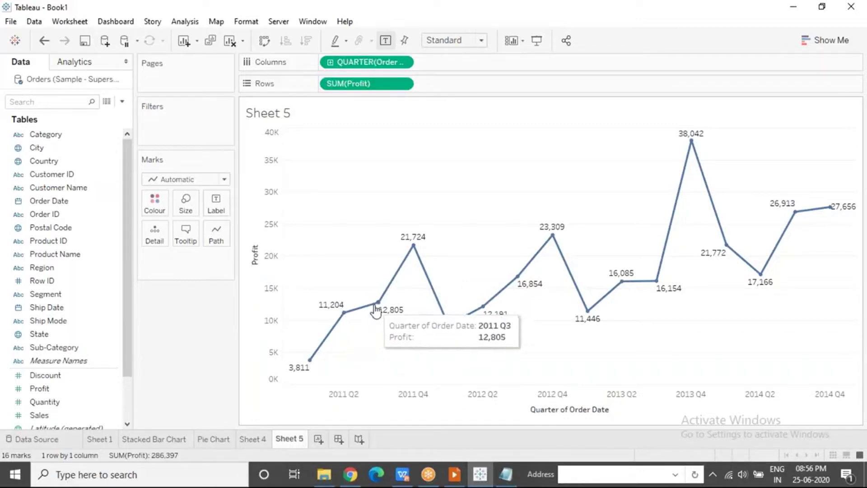
pyautogui.moveTo(414, 252)
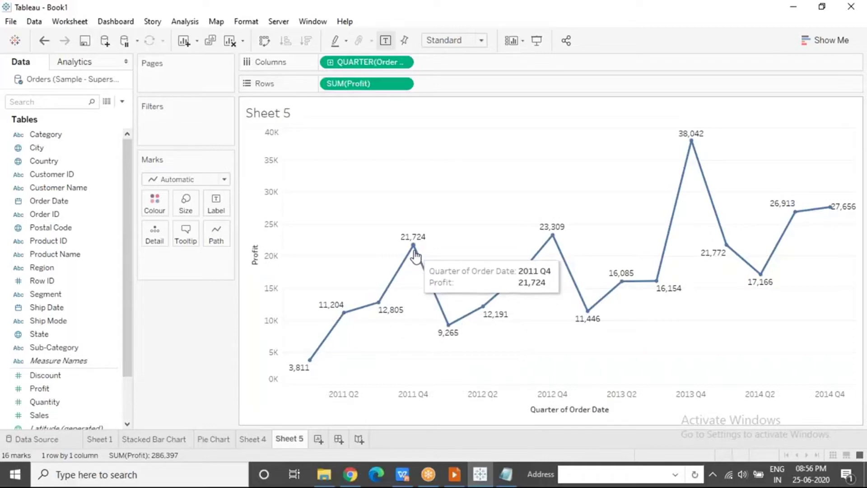
pyautogui.moveTo(482, 311)
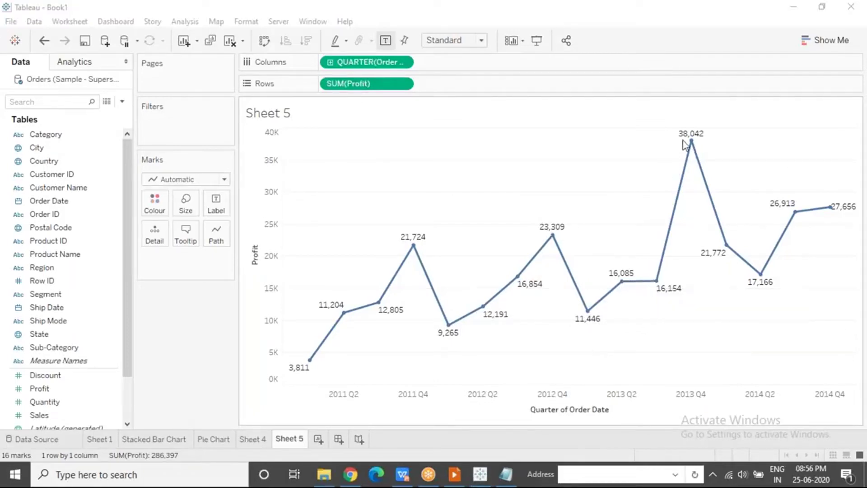
pyautogui.moveTo(660, 278)
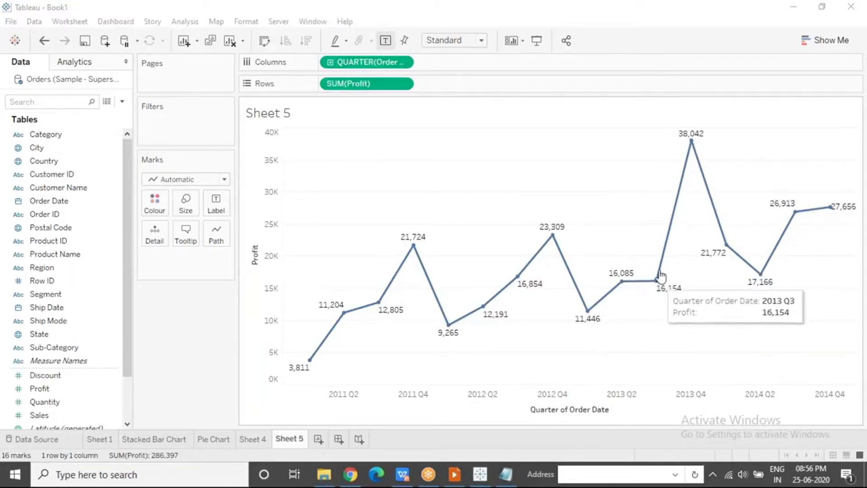
pyautogui.moveTo(691, 152)
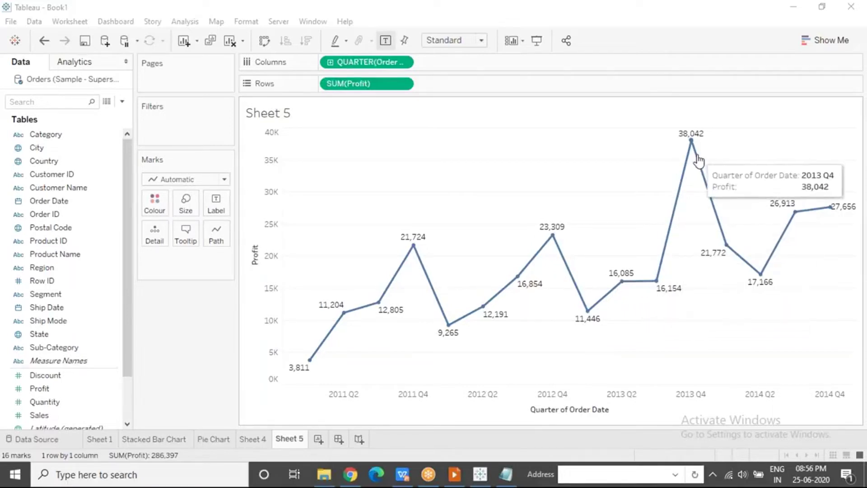
# Step: Highlight the group of 2014 quarter points on the continuous Profit line twice, clearing the selection each time
pyautogui.moveTo(732, 179); pyautogui.dragTo(857, 337)
pyautogui.click(741, 327)
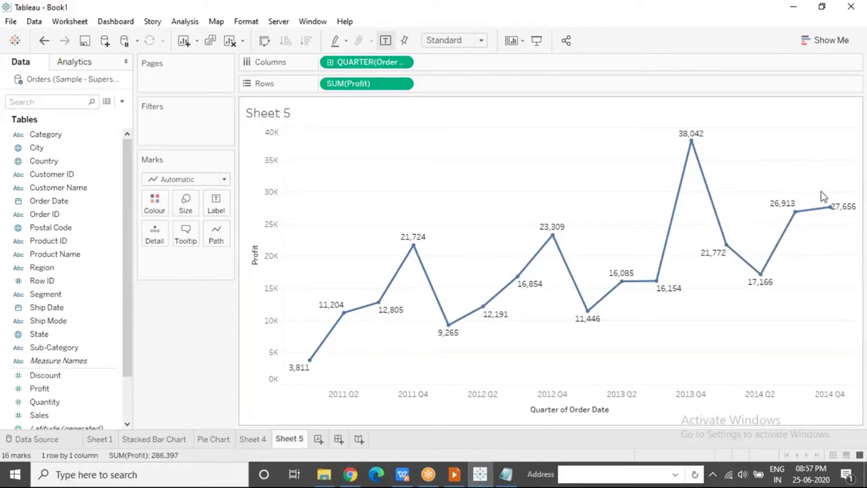
pyautogui.moveTo(730, 188); pyautogui.dragTo(857, 384)
pyautogui.click(729, 360)
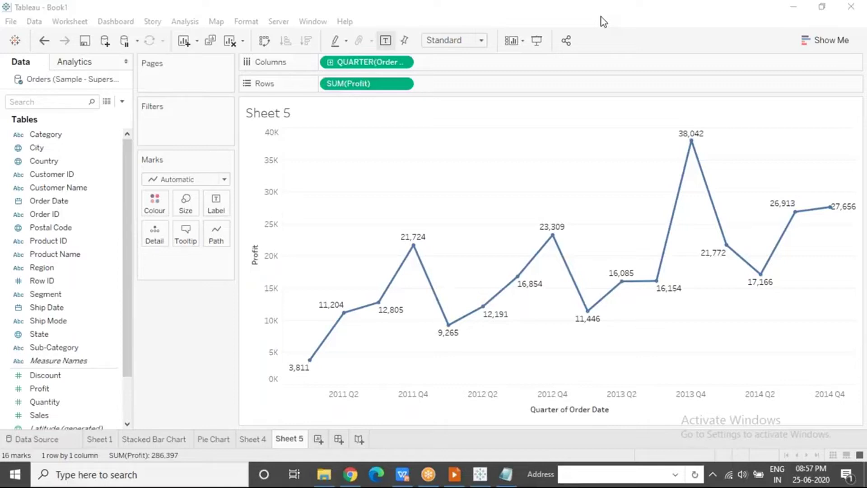
# Step: Review the date level choices of Order Date and set it to discrete Month
pyautogui.click(406, 68)
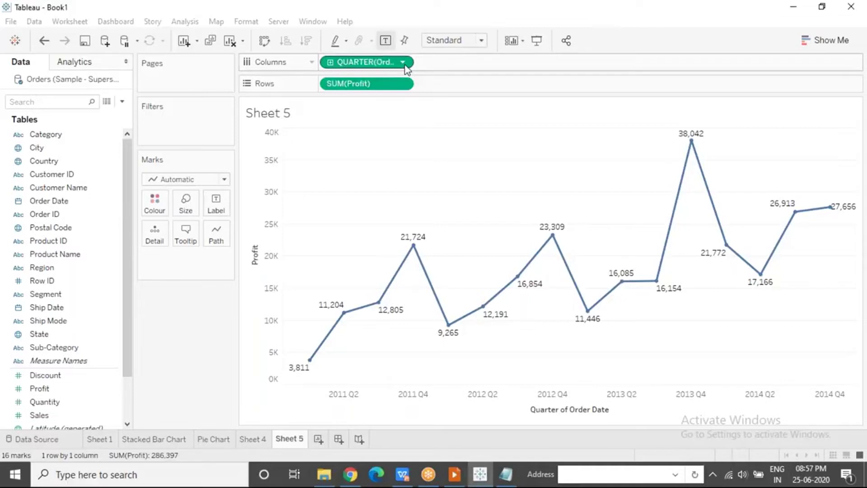
pyautogui.click(403, 63)
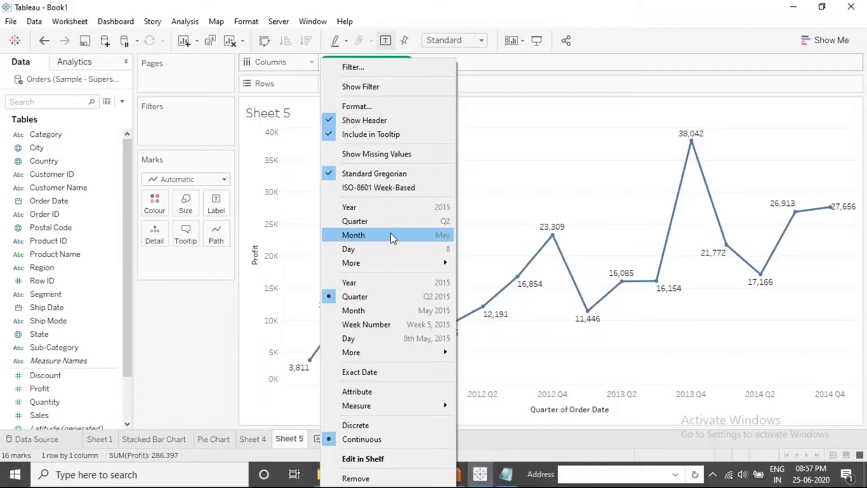
pyautogui.click(772, 186)
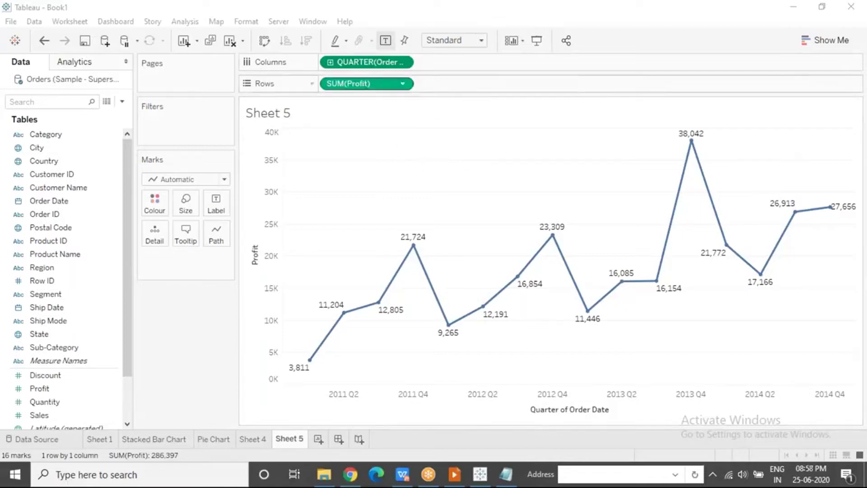
pyautogui.click(404, 64)
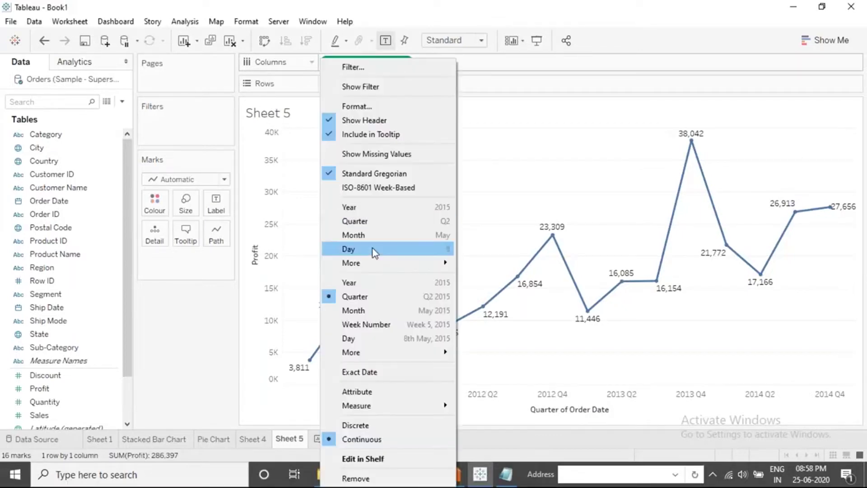
pyautogui.press('Escape')
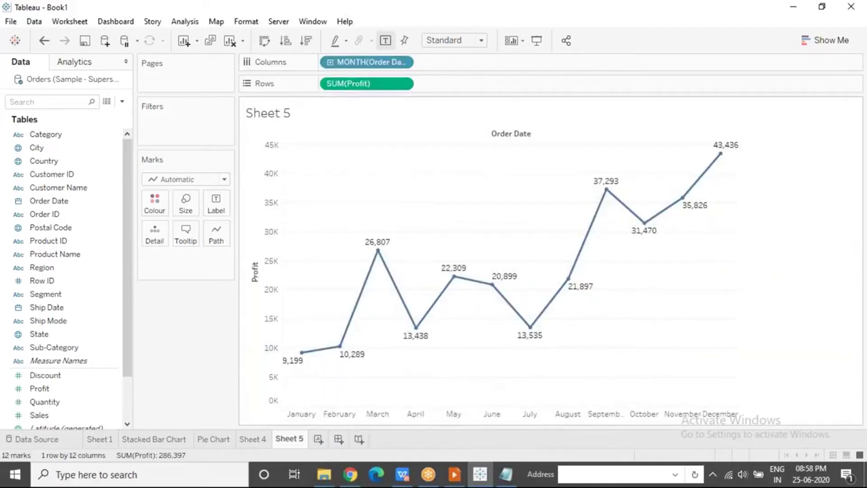
# Step: Inspect the January to May points on the discrete monthly Profit line and clear the selection
pyautogui.click(302, 352)
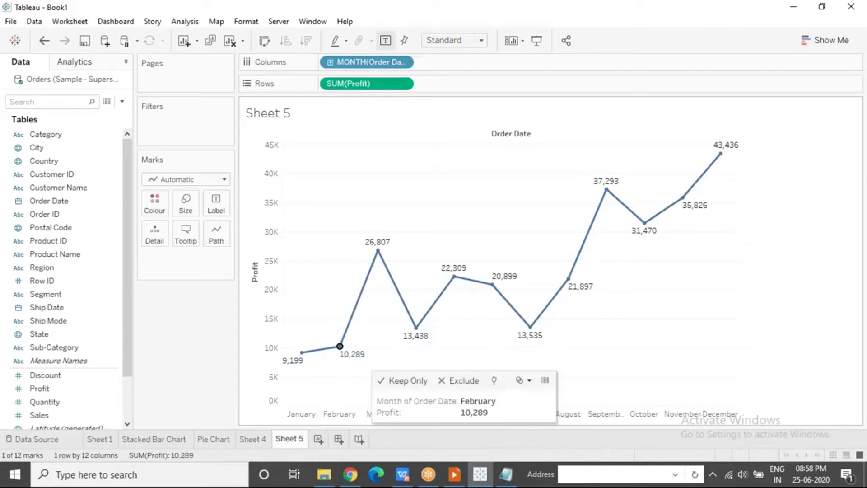
pyautogui.click(378, 250)
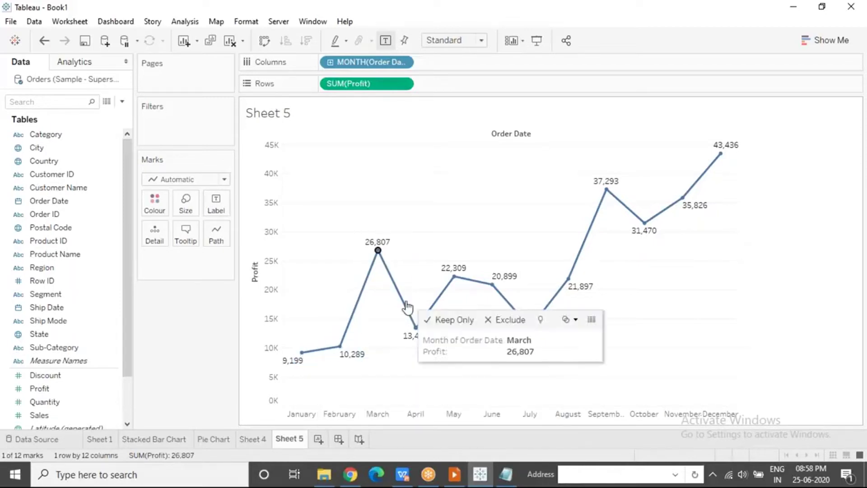
pyautogui.moveTo(394, 311); pyautogui.dragTo(452, 352)
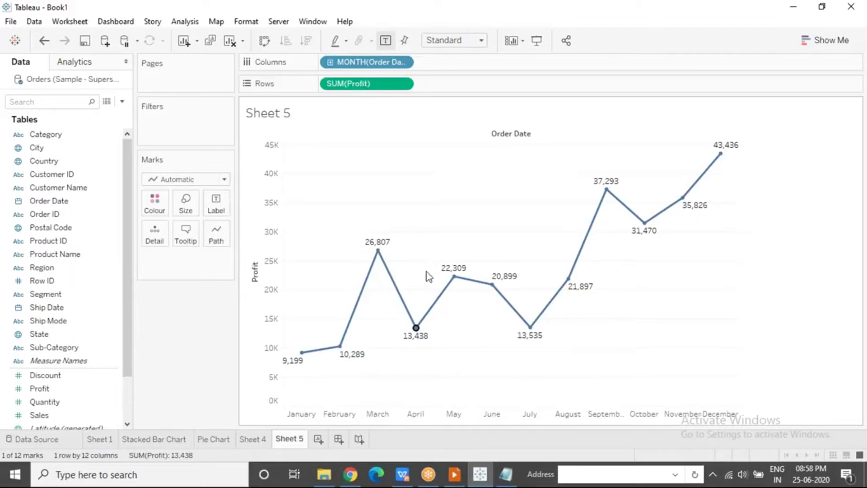
pyautogui.moveTo(428, 264); pyautogui.dragTo(470, 303)
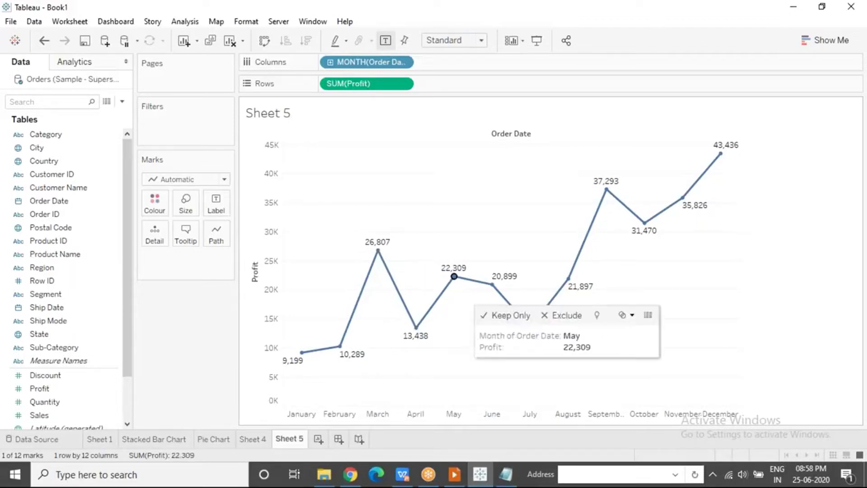
pyautogui.click(452, 321)
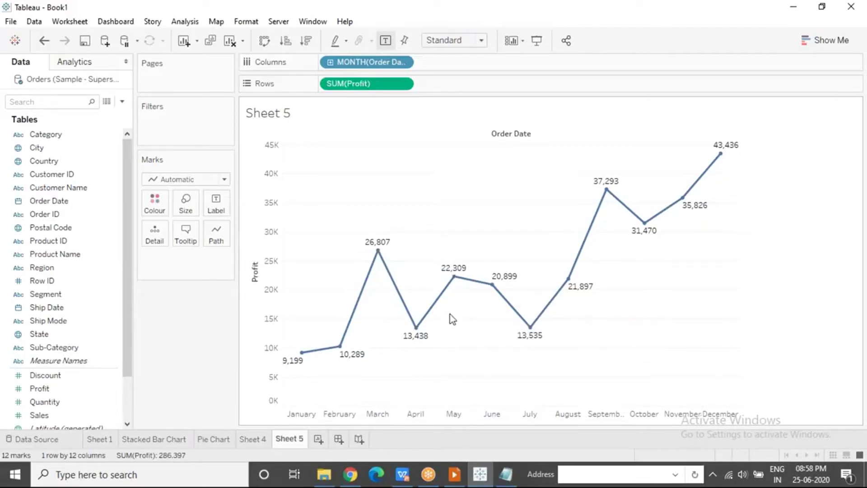
# Step: Set Order Date to continuous Month and, after viewing that line, to continuous Day
pyautogui.click(403, 63)
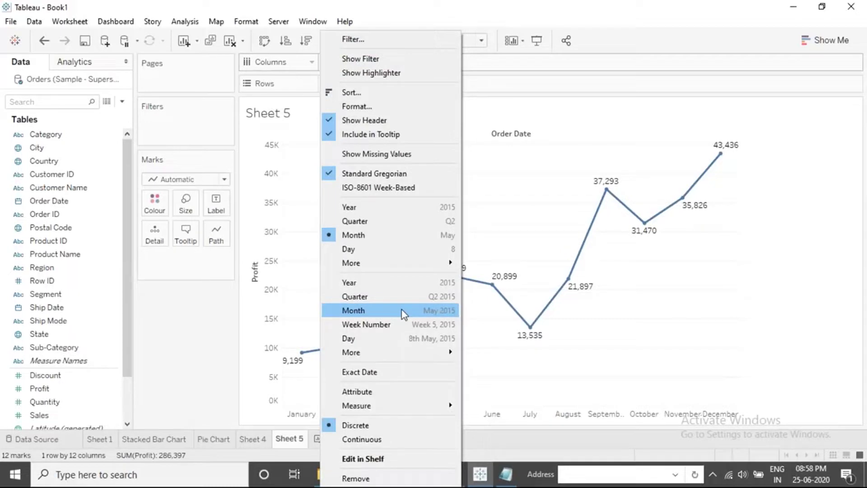
pyautogui.click(404, 312)
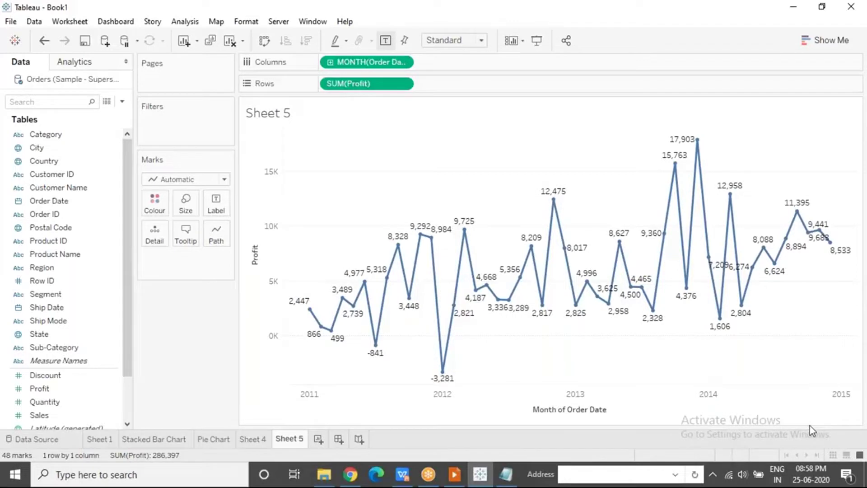
pyautogui.click(403, 63)
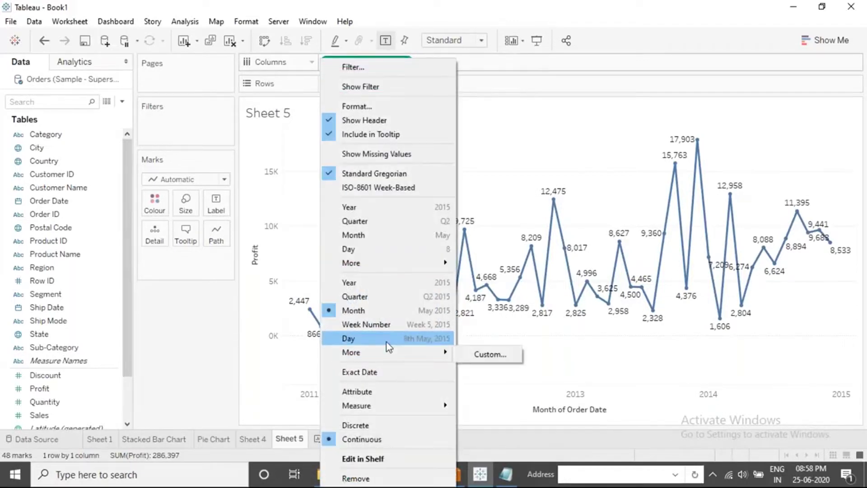
pyautogui.click(387, 343)
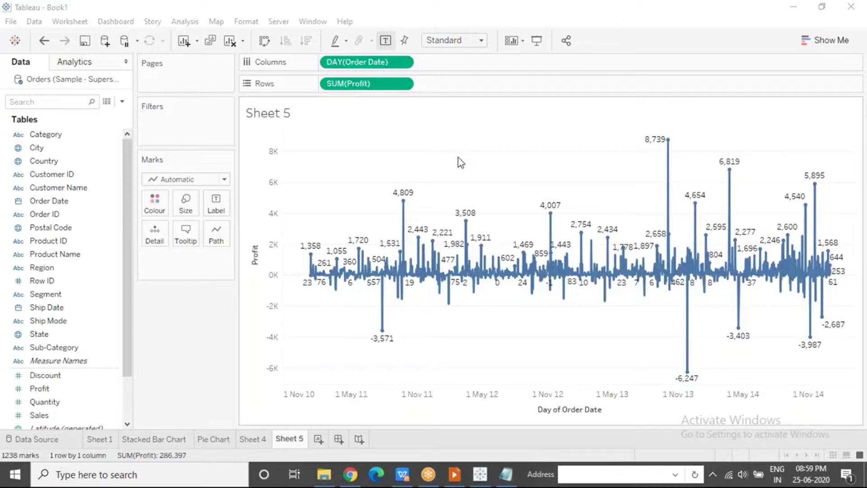
# Step: Set Order Date to discrete Year and switch to the presentation's Line Charts slide
pyautogui.click(402, 64)
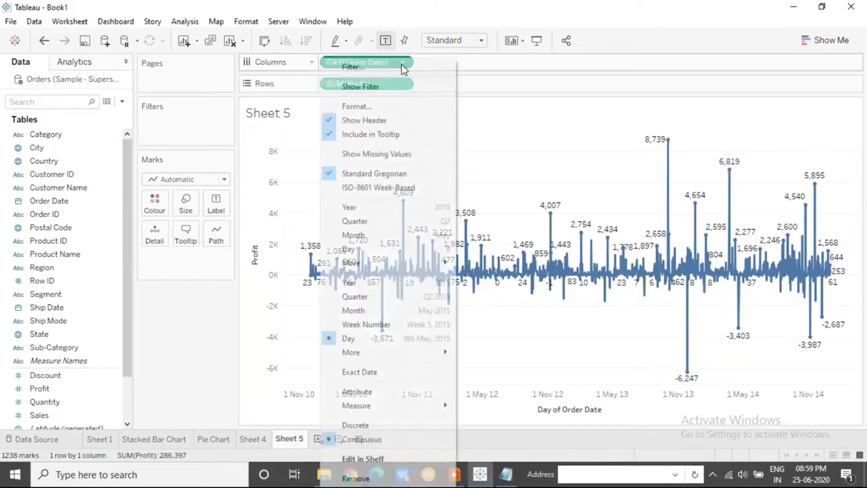
pyautogui.click(380, 210)
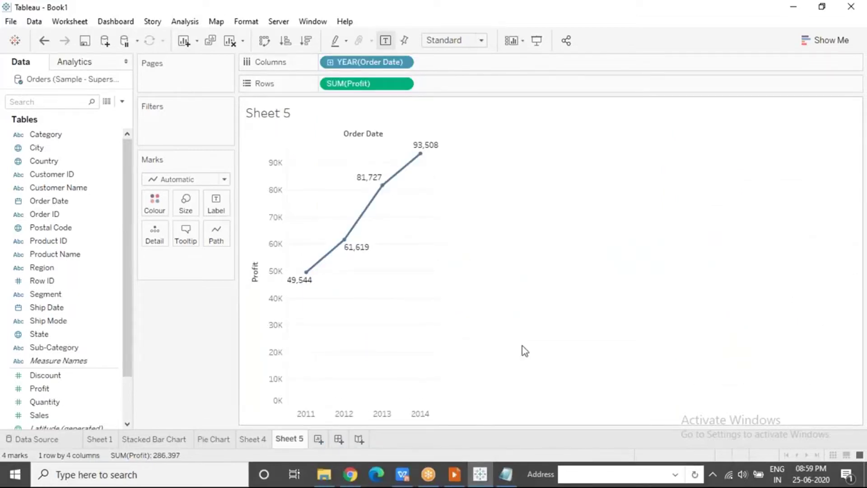
pyautogui.click(454, 475)
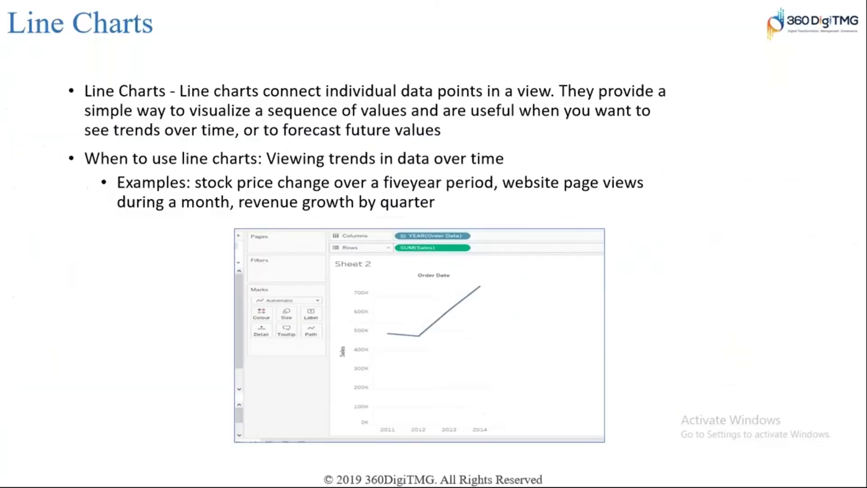
# Step: Advance the presentation to the Area Charts slide, switch back to Tableau and turn off the mark labels on the yearly Profit line
pyautogui.press('Right')
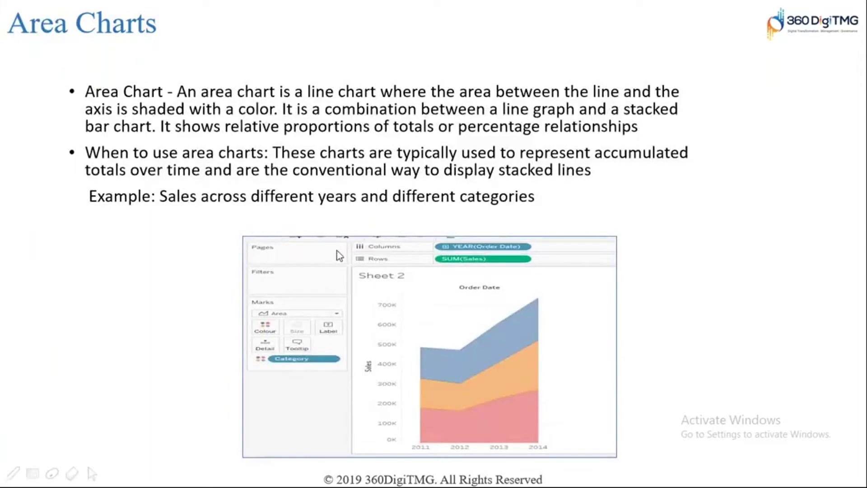
pyautogui.hotkey('alt', 'Tab')
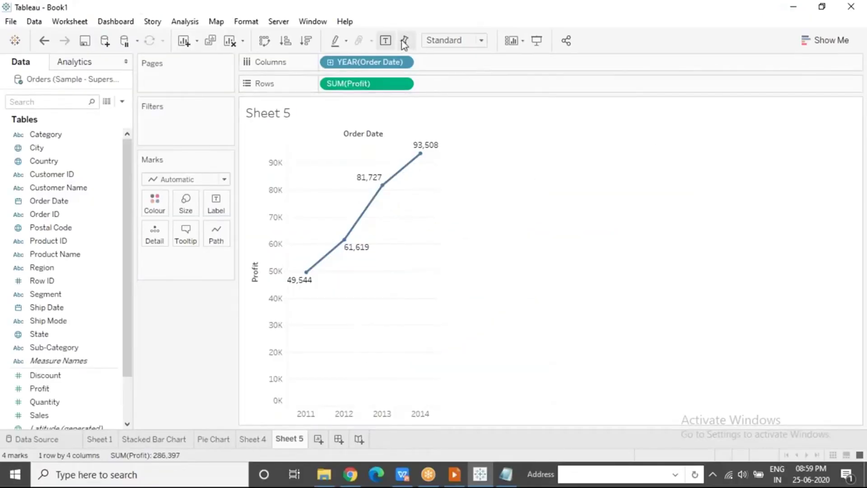
pyautogui.click(386, 41)
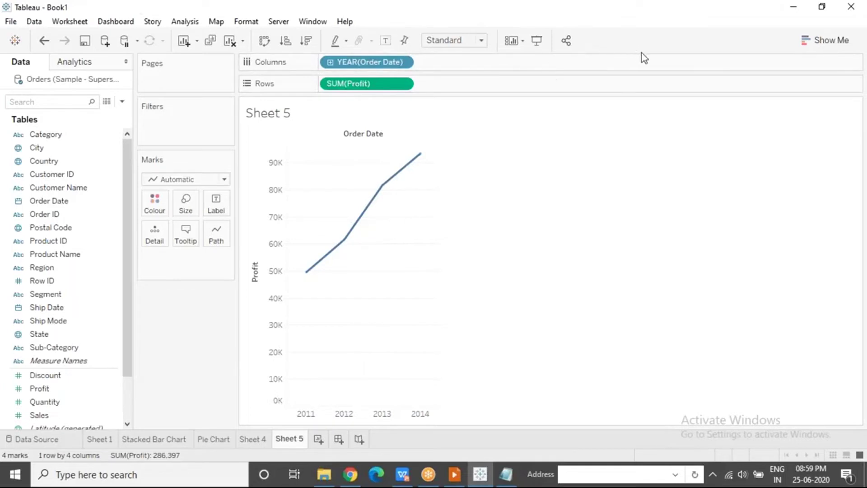
# Step: Try the discrete area chart on the yearly Profit view, inspect its points and undo the chart change
pyautogui.click(227, 180)
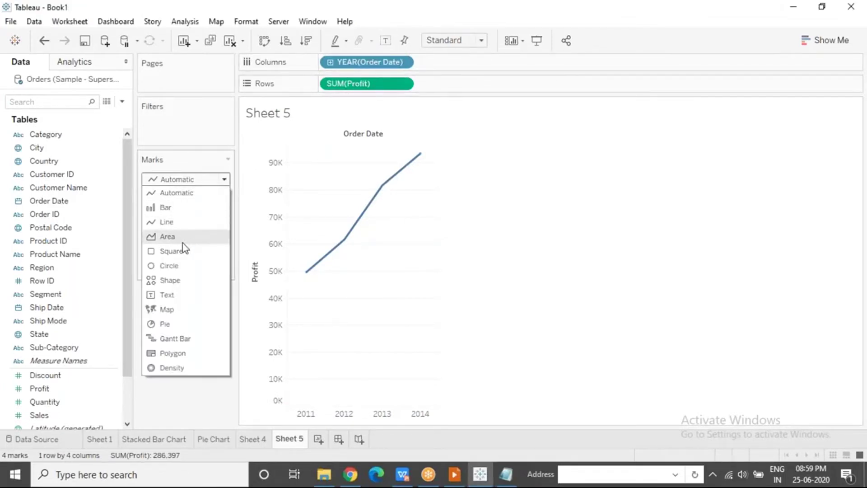
pyautogui.click(829, 47)
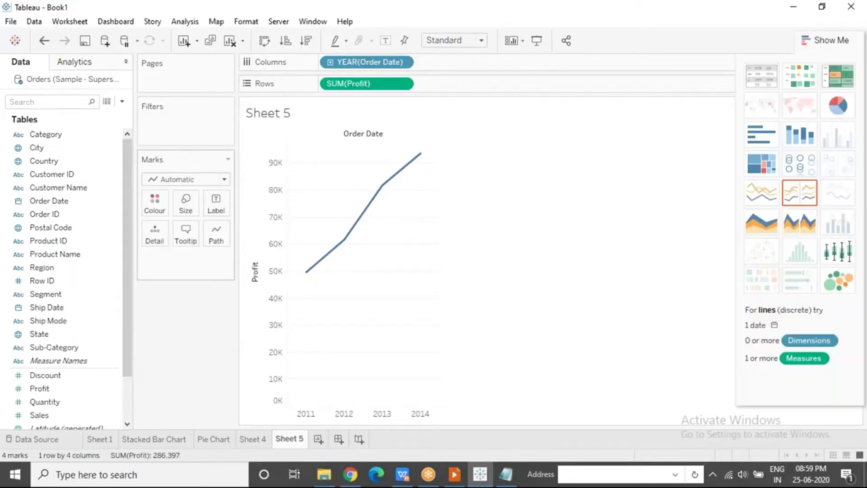
pyautogui.click(800, 228)
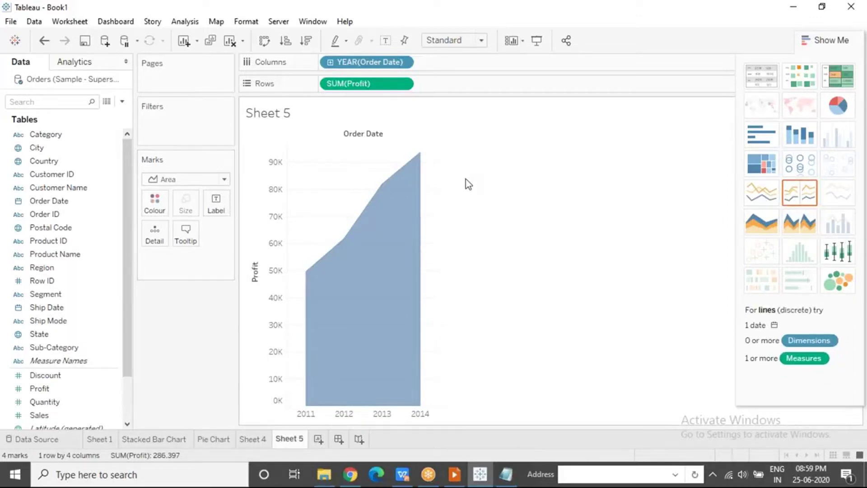
pyautogui.moveTo(386, 269)
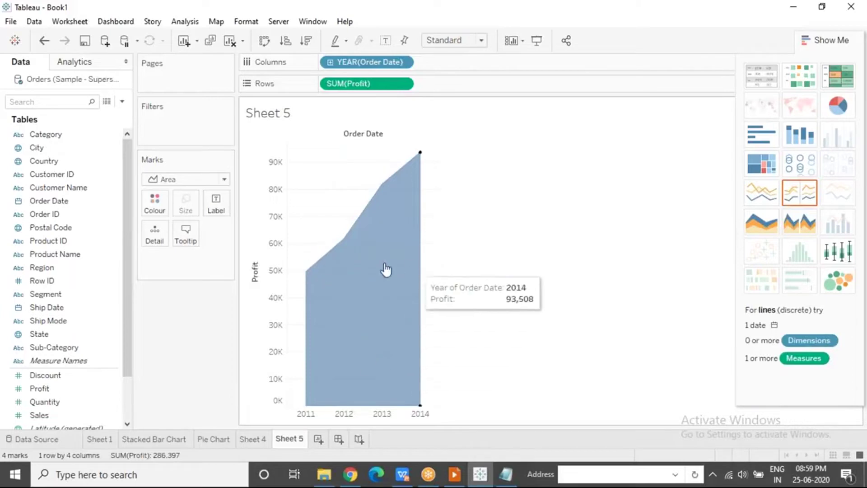
pyautogui.moveTo(347, 245)
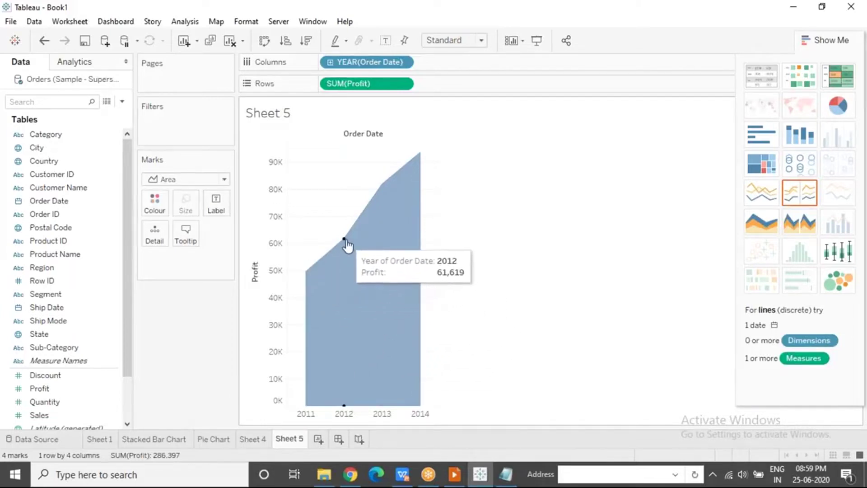
pyautogui.click(394, 295)
pyautogui.click(502, 194)
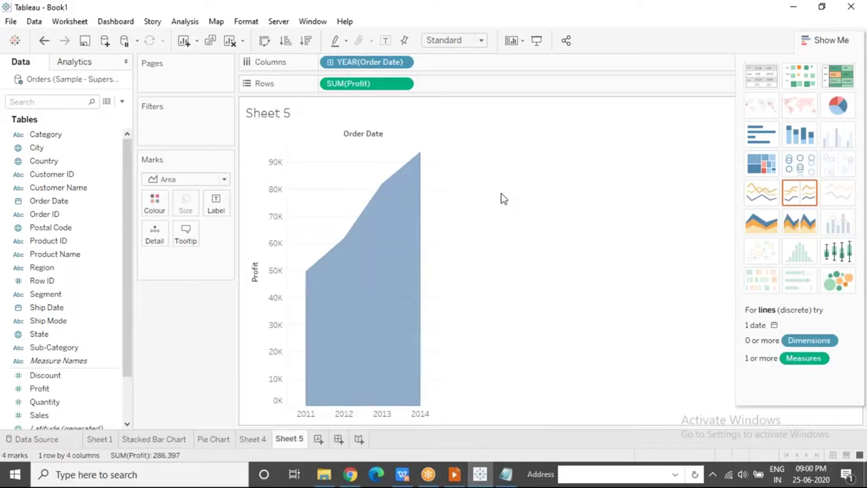
pyautogui.moveTo(388, 207)
pyautogui.hotkey('ctrl', 'z')
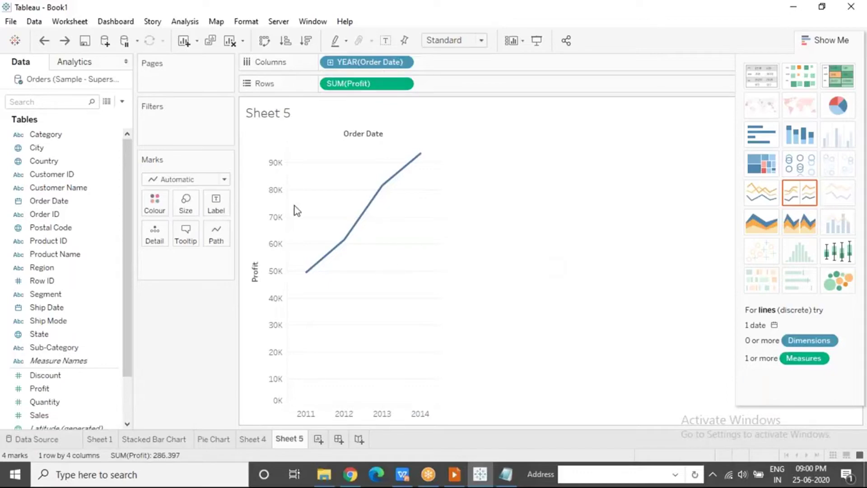
# Step: Split the yearly Profit line by Category using colour and inspect the Furniture line's points
pyautogui.click(67, 136)
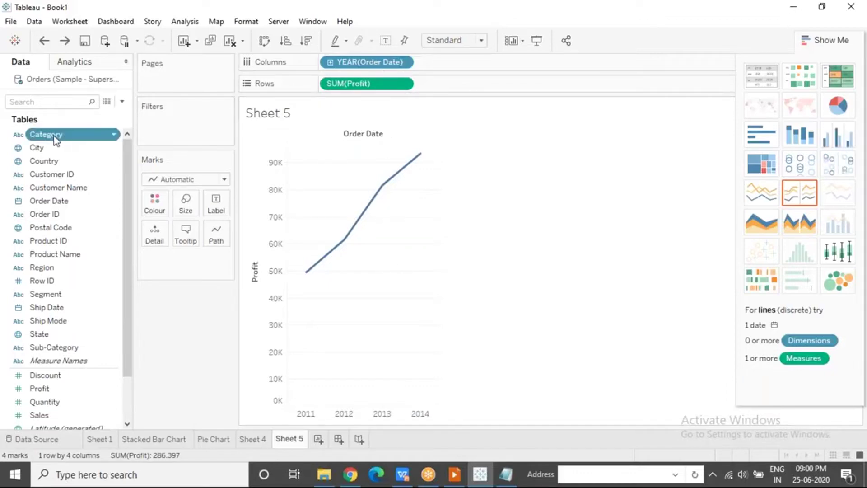
pyautogui.moveTo(53, 136); pyautogui.dragTo(155, 203)
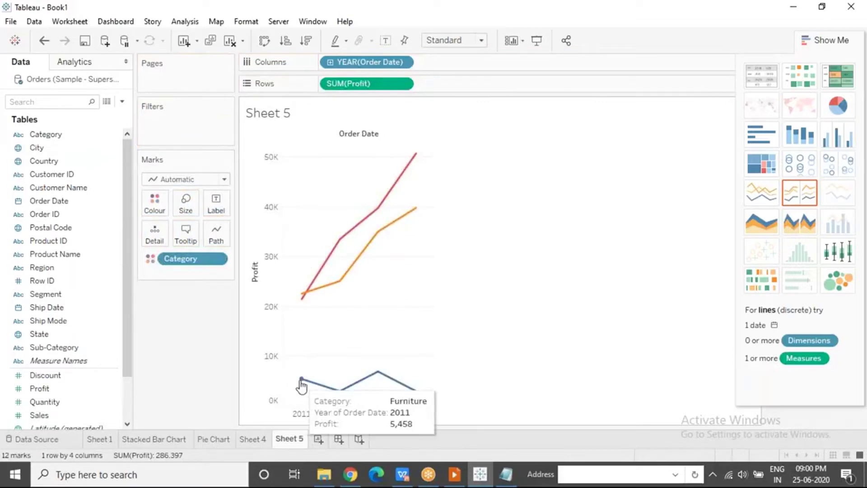
pyautogui.moveTo(383, 378)
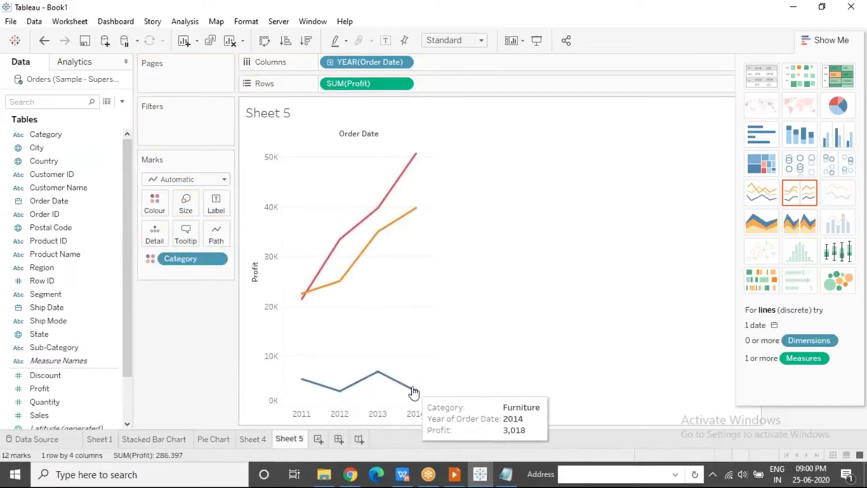
pyautogui.moveTo(310, 385)
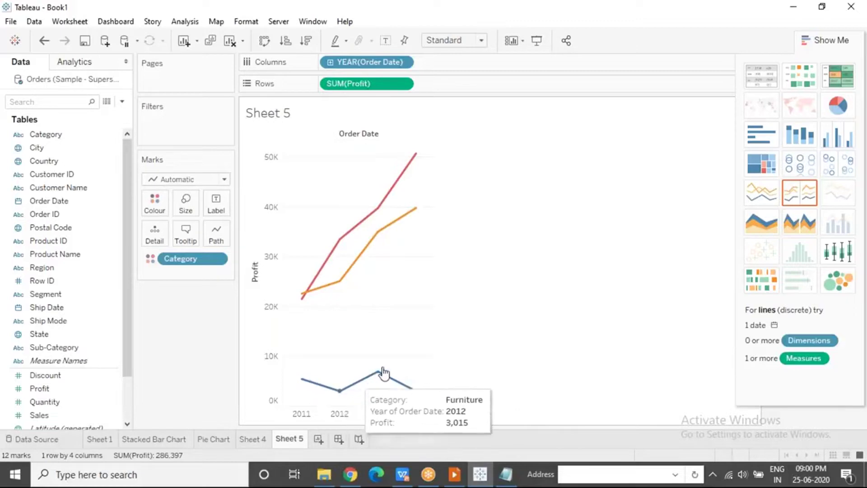
pyautogui.moveTo(344, 288)
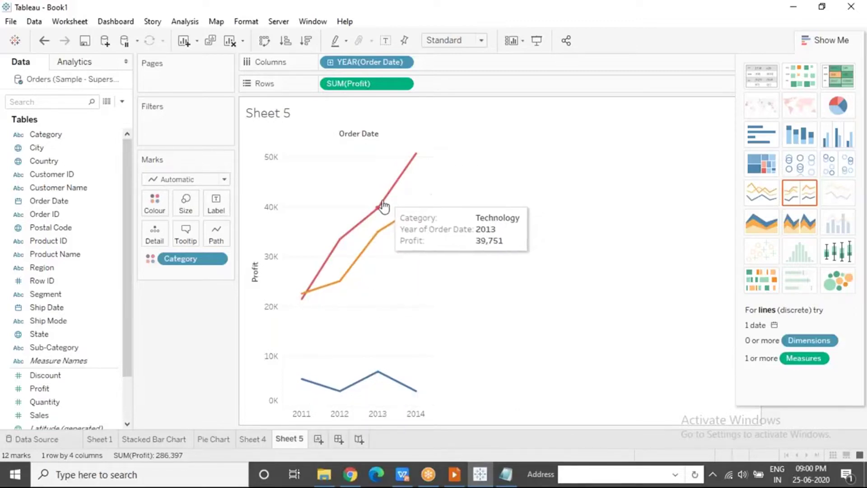
# Step: Inspect the Technology line's Profit points one by one from 2014 back to 2011
pyautogui.click(416, 154)
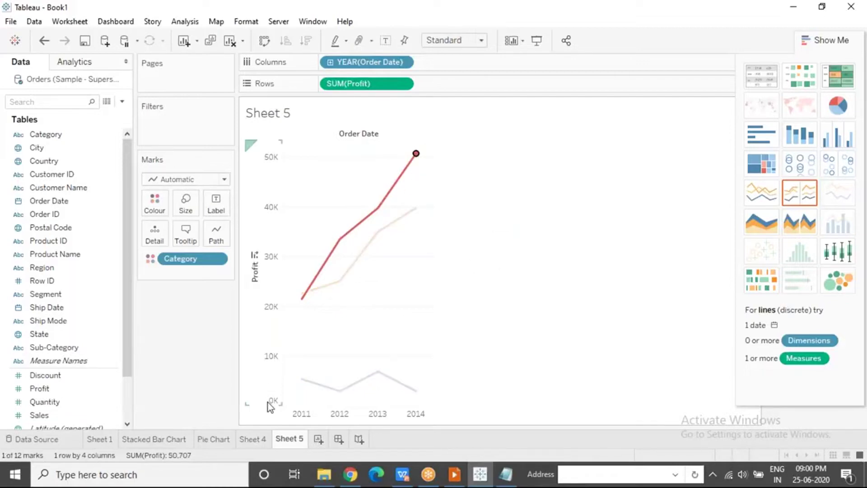
pyautogui.moveTo(416, 156)
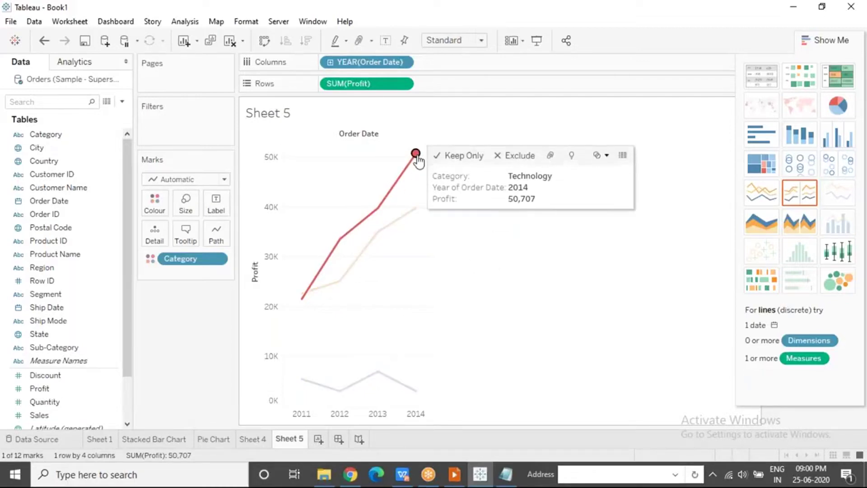
pyautogui.click(378, 207)
pyautogui.moveTo(334, 247)
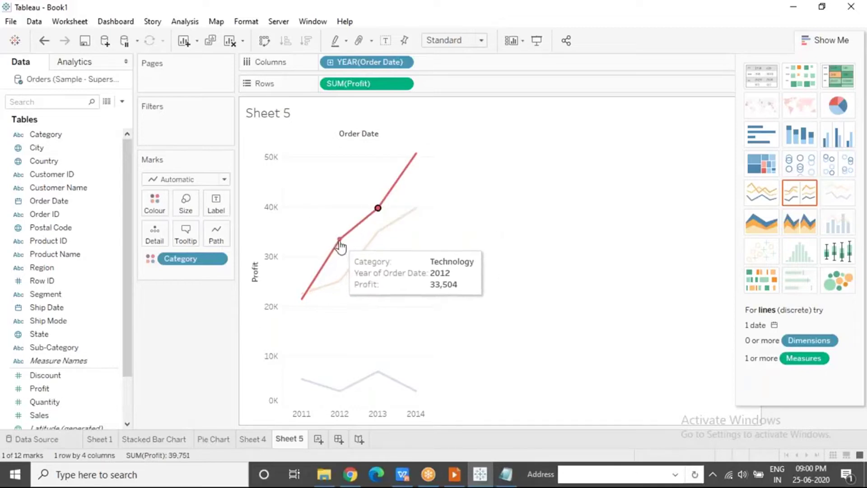
pyautogui.click(340, 239)
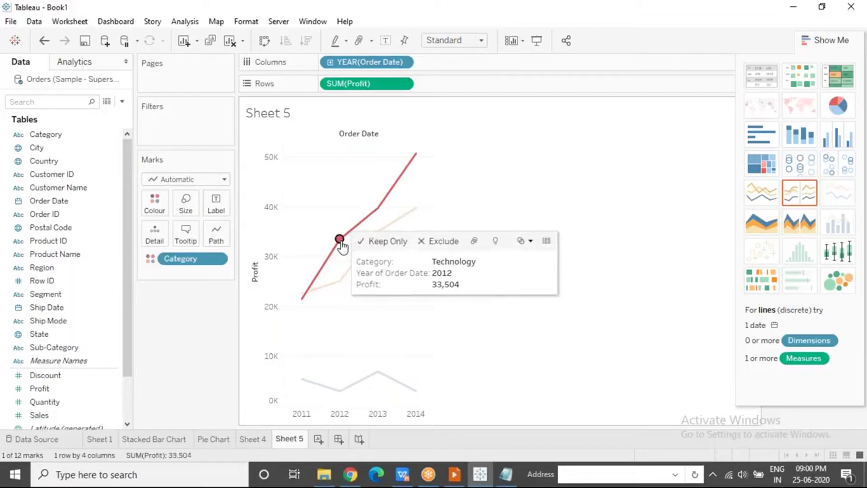
pyautogui.click(301, 299)
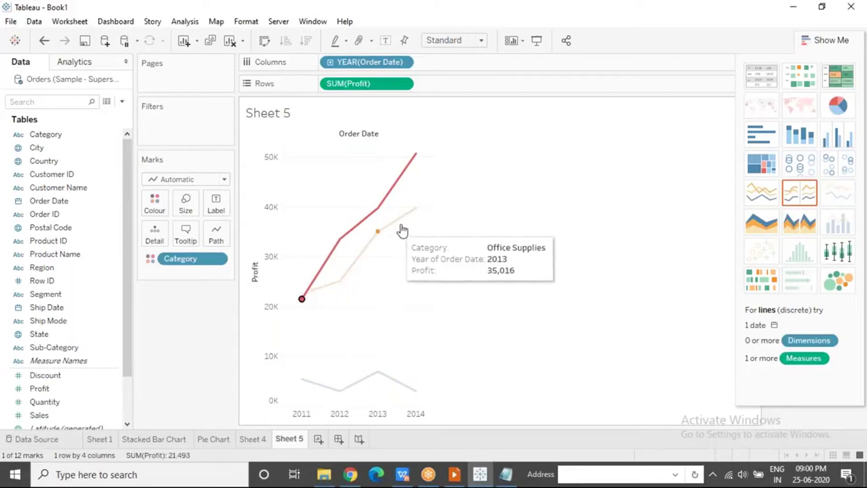
# Step: Inspect the Office Supplies line's Profit points from 2014 back to 2012 and clear the selection
pyautogui.click(414, 218)
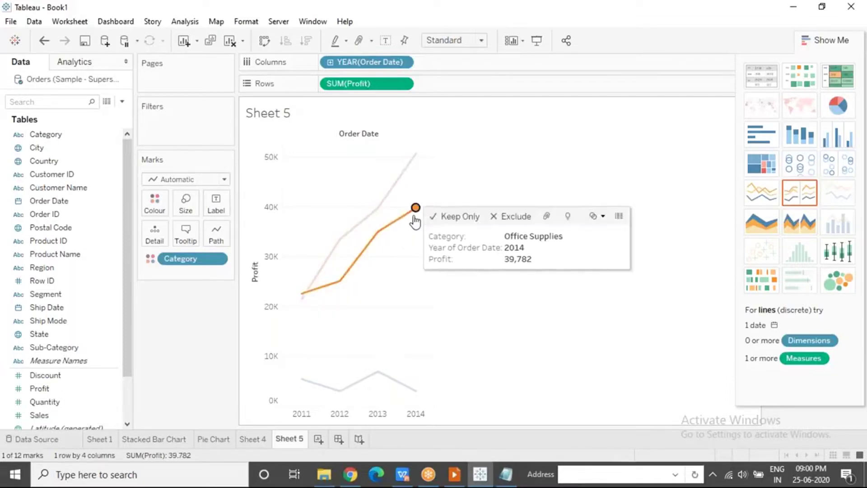
pyautogui.click(378, 233)
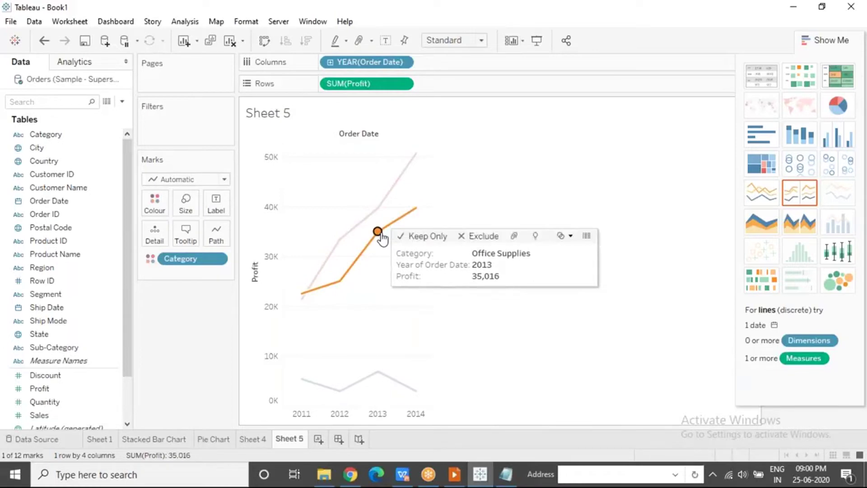
pyautogui.click(340, 282)
pyautogui.click(324, 342)
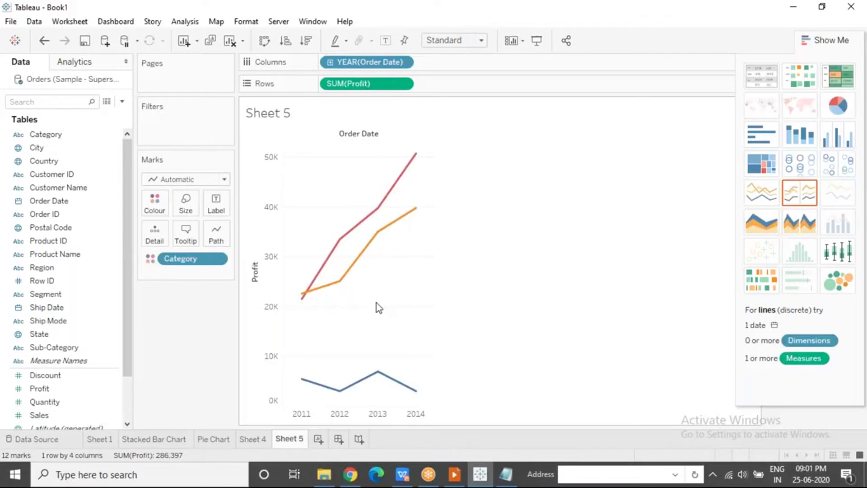
# Step: Undo the Category colour split and inspect the 2011 and 2014 ends of the single Profit line
pyautogui.hotkey('ctrl', 'z')
pyautogui.moveTo(306, 276)
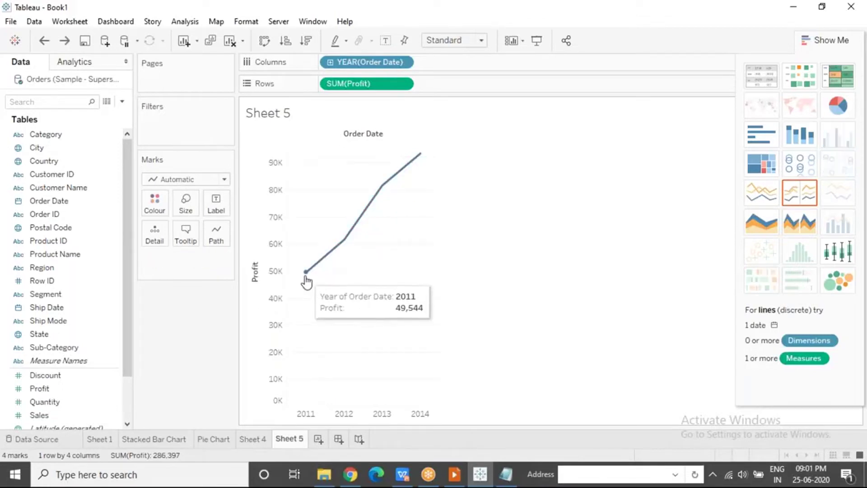
pyautogui.moveTo(421, 155)
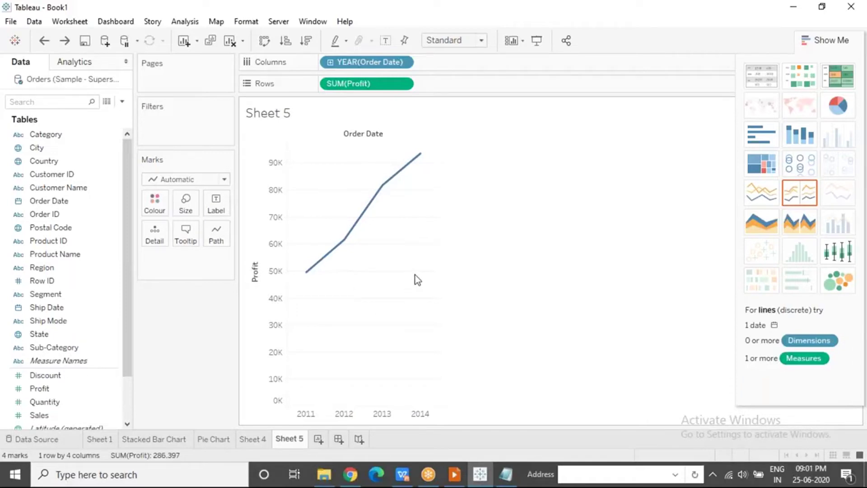
# Step: Change the mark type to Bar and colour the yearly Profit bars by Category
pyautogui.click(192, 180)
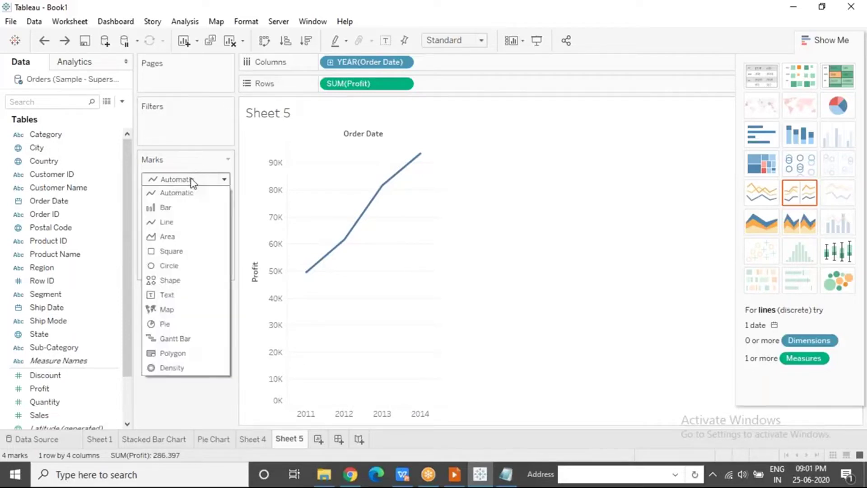
pyautogui.click(166, 208)
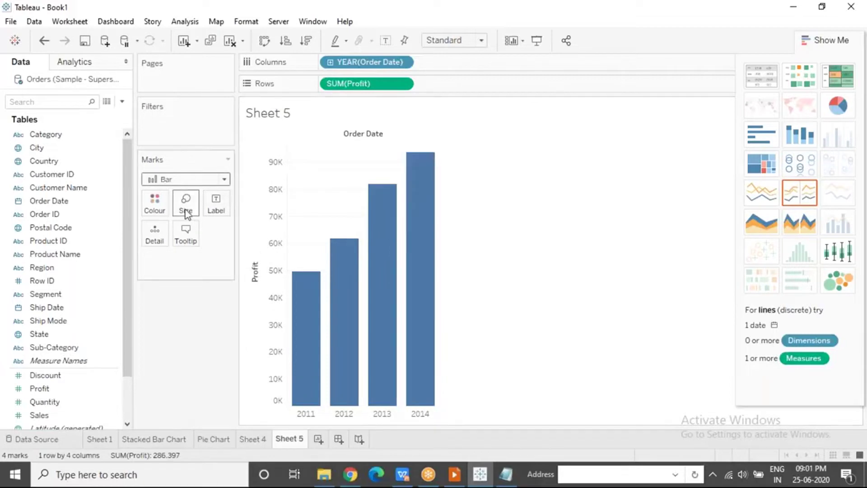
pyautogui.moveTo(57, 135); pyautogui.dragTo(155, 202)
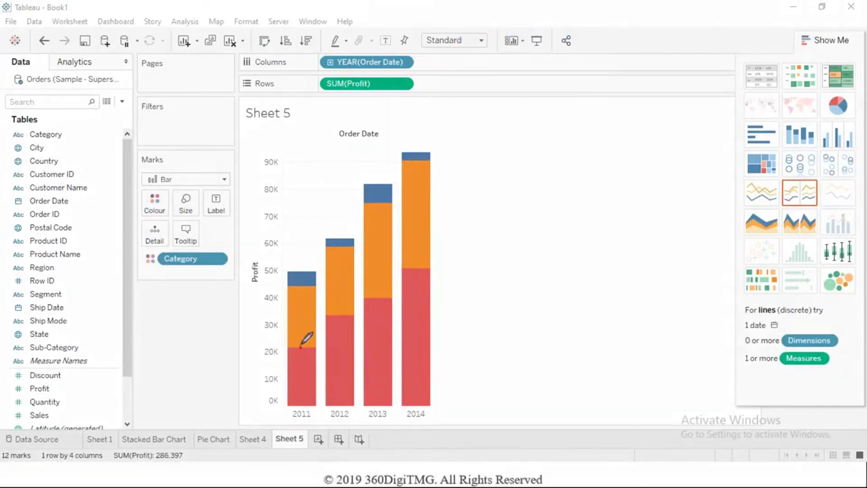
# Step: Trace red ink lines across the tops of the three Category segments from 2011 to 2014 and convert the bars to a discrete area chart
pyautogui.moveTo(300, 347); pyautogui.dragTo(415, 269)
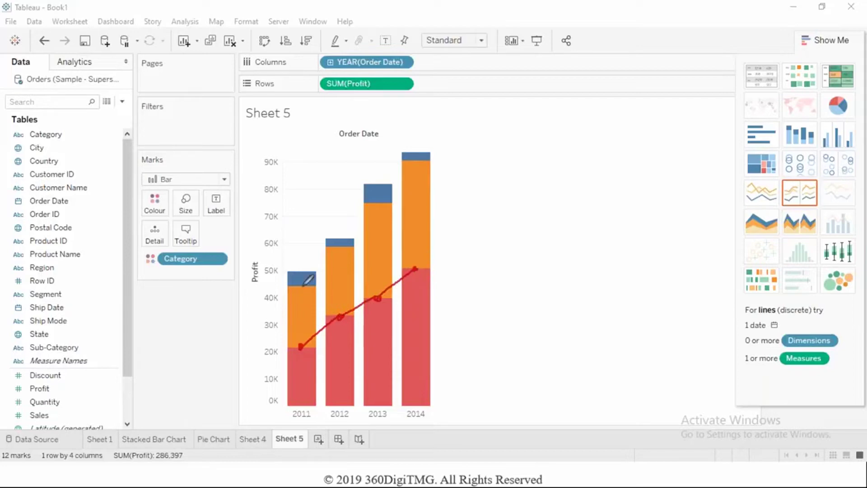
pyautogui.moveTo(303, 283); pyautogui.dragTo(415, 163)
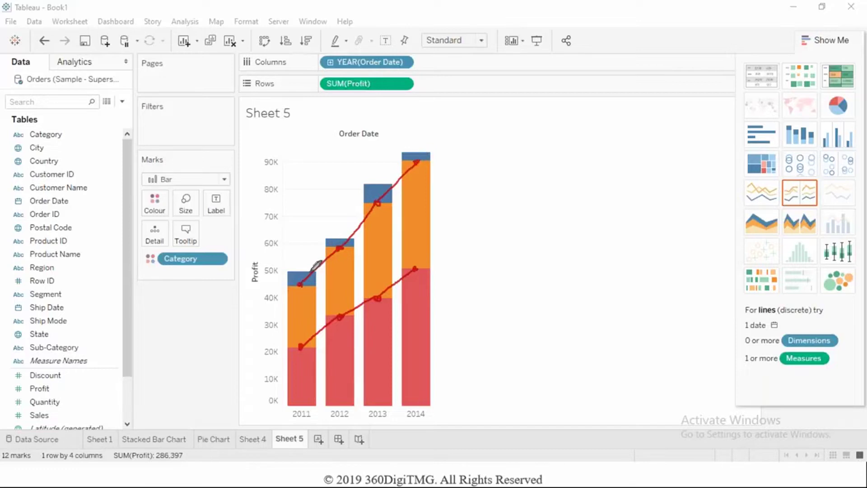
pyautogui.moveTo(301, 270)
pyautogui.mouseDown()
pyautogui.moveTo(340, 238)
pyautogui.moveTo(380, 176)
pyautogui.moveTo(376, 182)
pyautogui.moveTo(424, 142)
pyautogui.mouseUp()
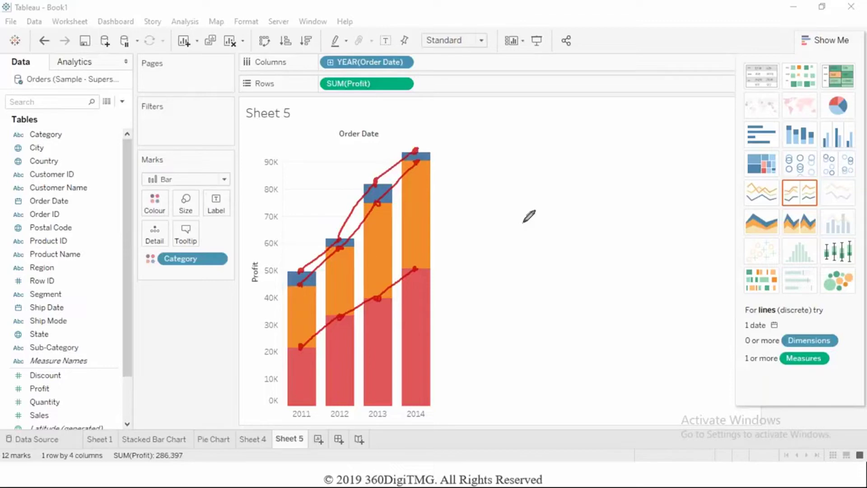
pyautogui.click(794, 226)
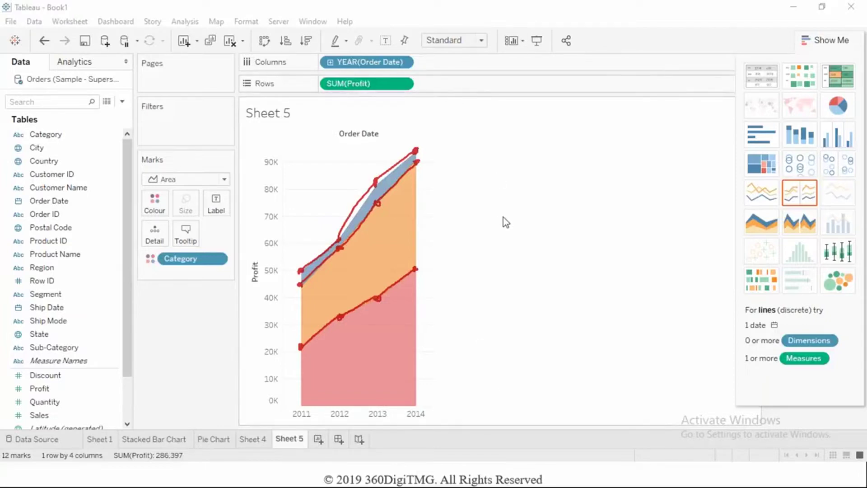
# Step: Switch to the presentation, advance to the Measures of Central Tendency slide and erase the red ink lines
pyautogui.hotkey('alt', 'Tab')
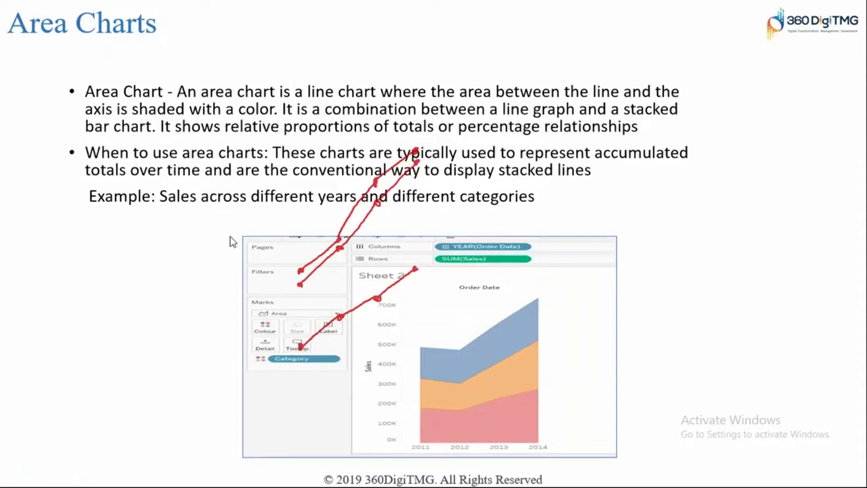
pyautogui.press('Right')
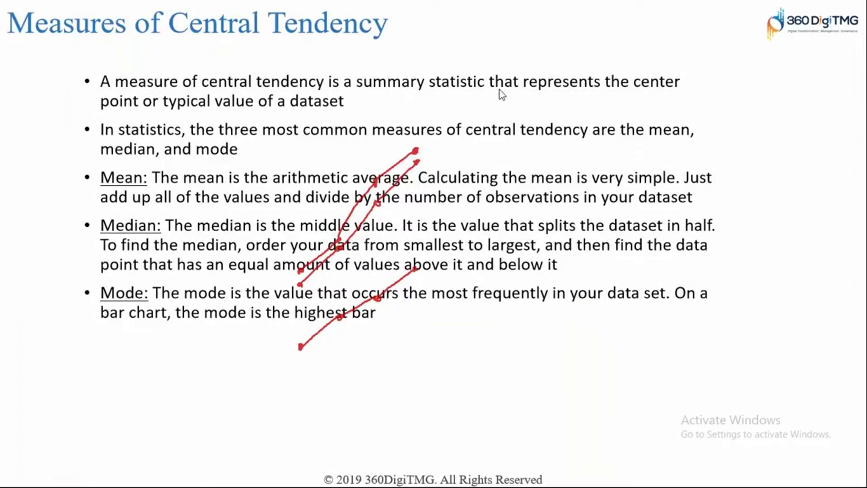
pyautogui.press('e')
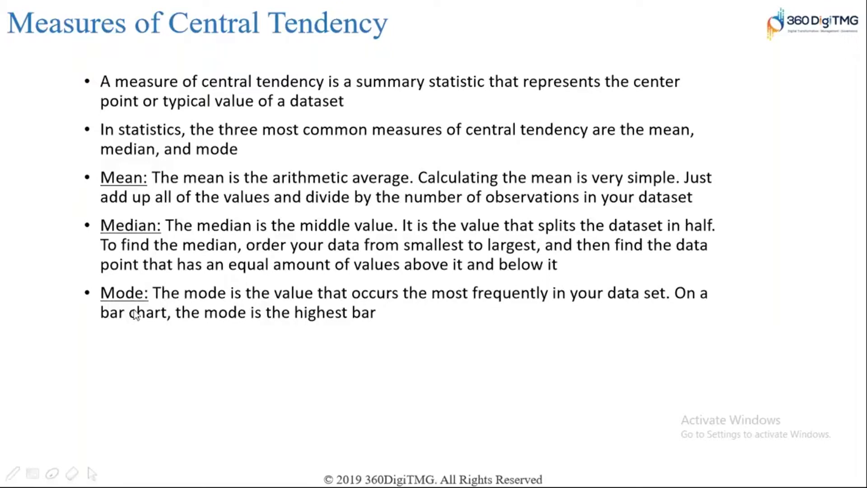
# Step: Advance through the Measures of Dispersion and Key Takeaways slides to the end and exit the slide show
pyautogui.click(170, 50)
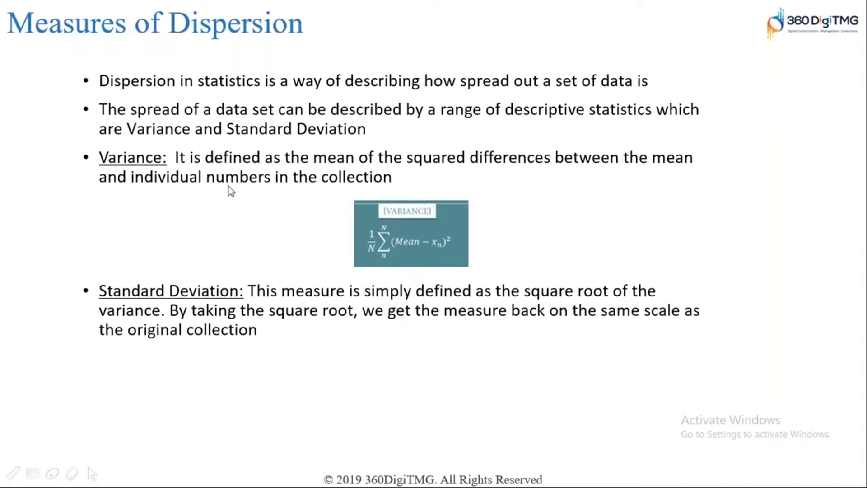
pyautogui.click(243, 252)
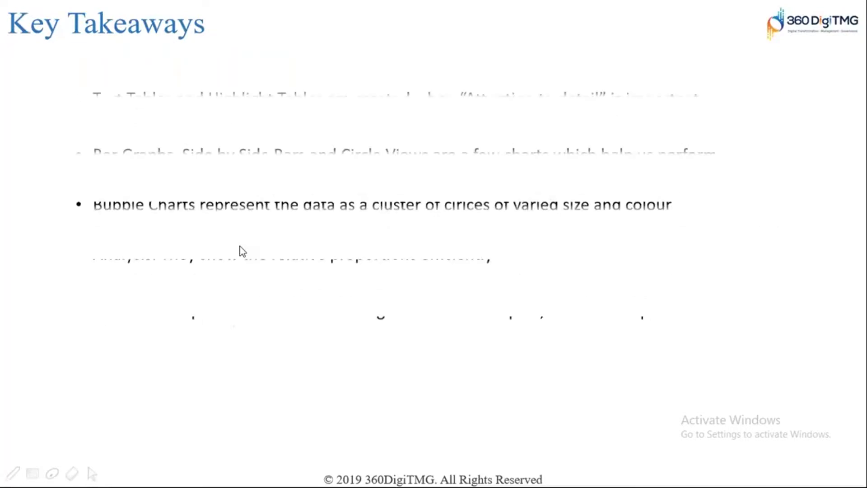
pyautogui.click(243, 251)
pyautogui.click(242, 251)
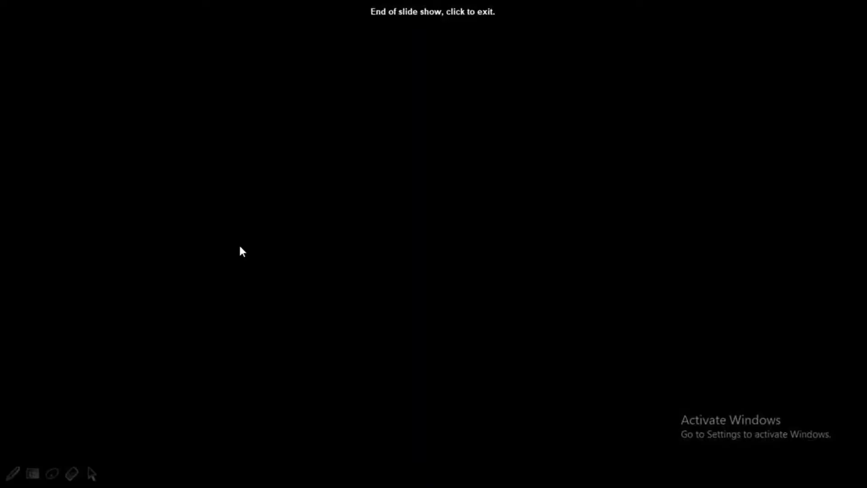
pyautogui.click(243, 251)
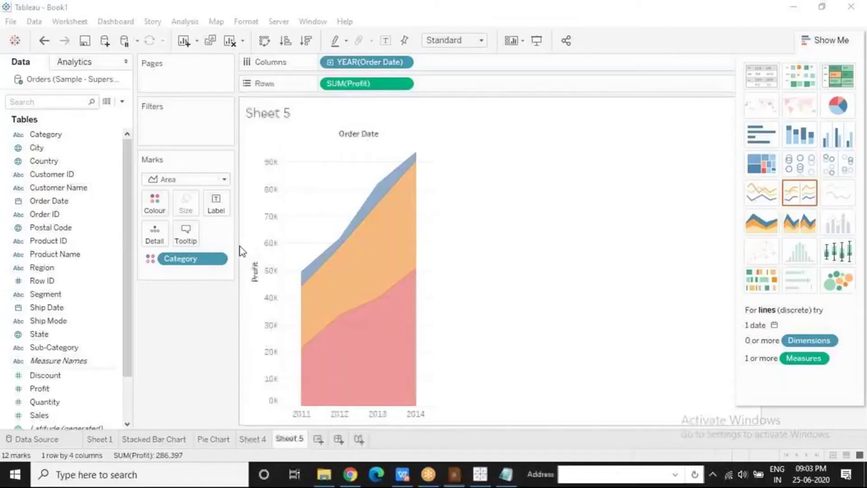
# Step: Return to the Sheet 5 area chart and switch to File Explorer to bring up the Tableau documents folder
pyautogui.click(468, 287)
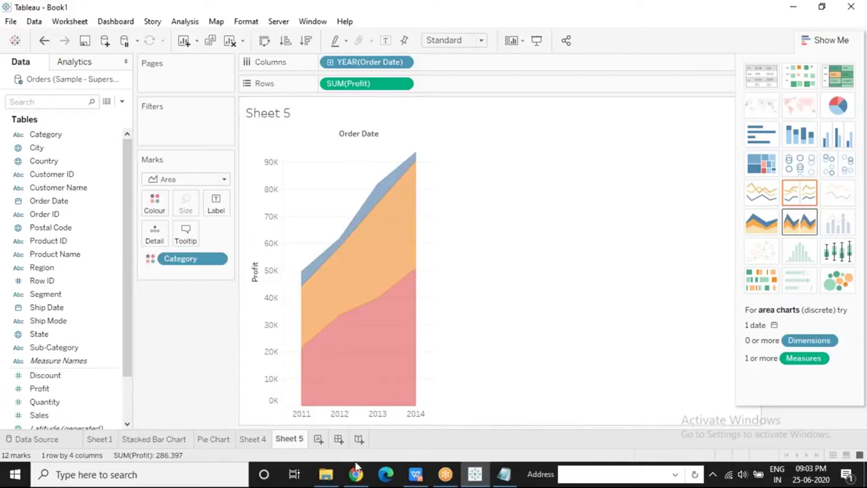
pyautogui.moveTo(357, 478)
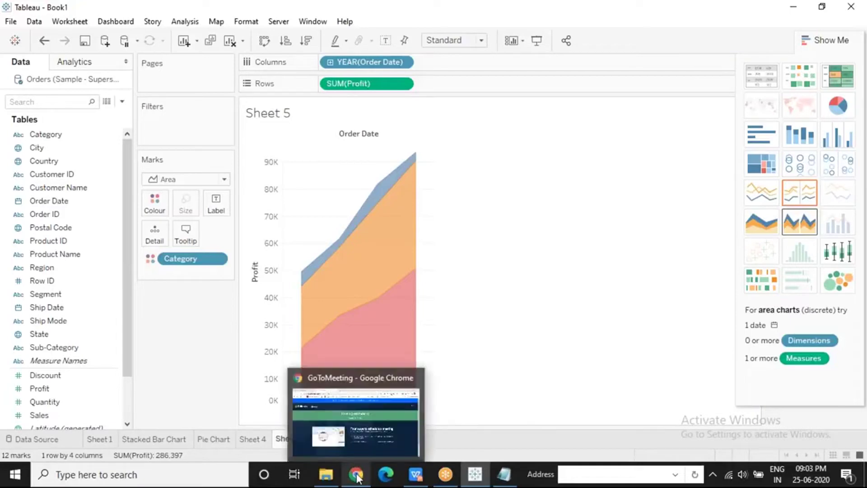
pyautogui.click(326, 475)
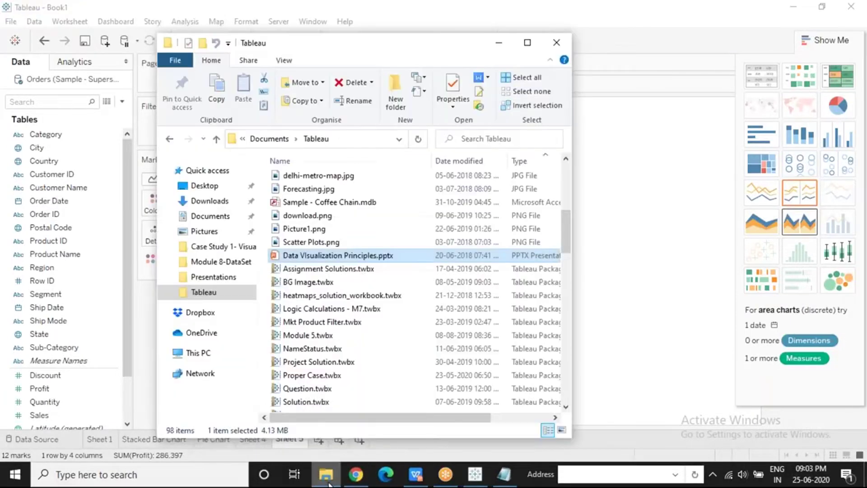
# Step: Open the Mod 4_Organizing and Simplifying Data.pptx presentation and start the slide show from its Agenda slide
pyautogui.click(219, 278)
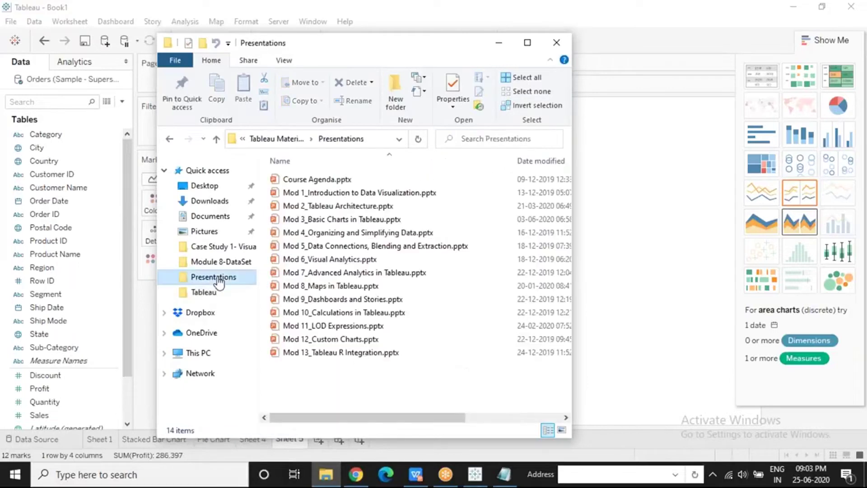
pyautogui.click(340, 239)
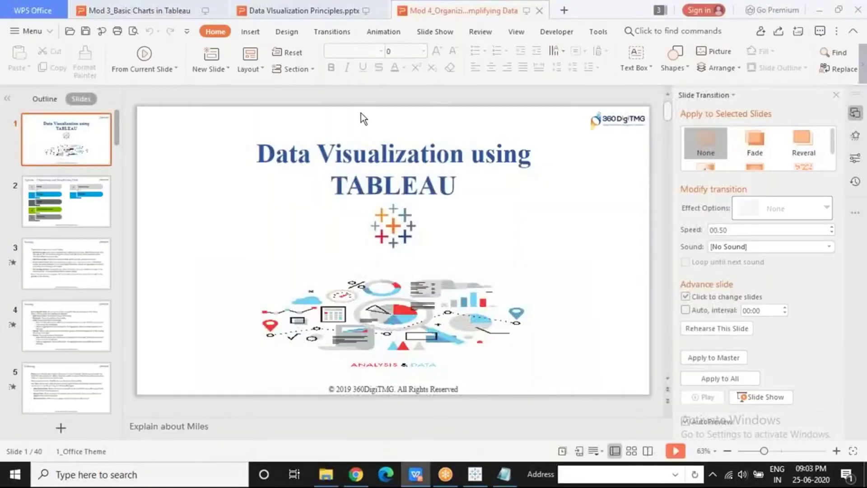
pyautogui.click(83, 204)
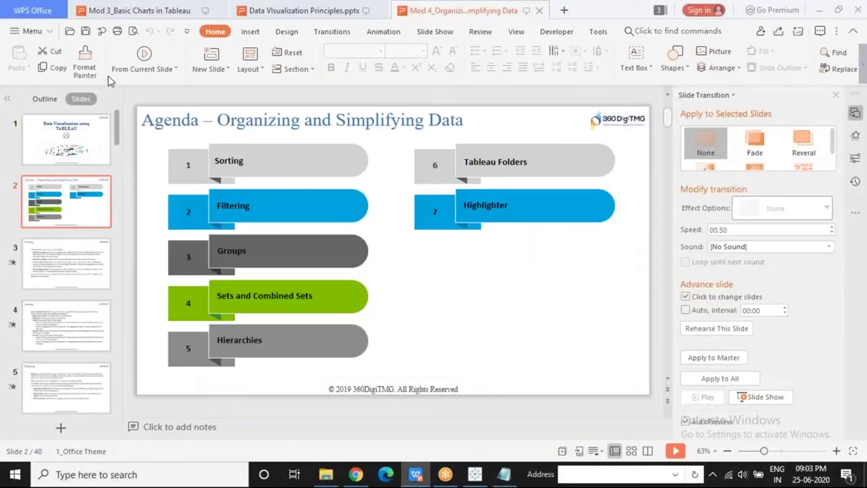
pyautogui.click(144, 54)
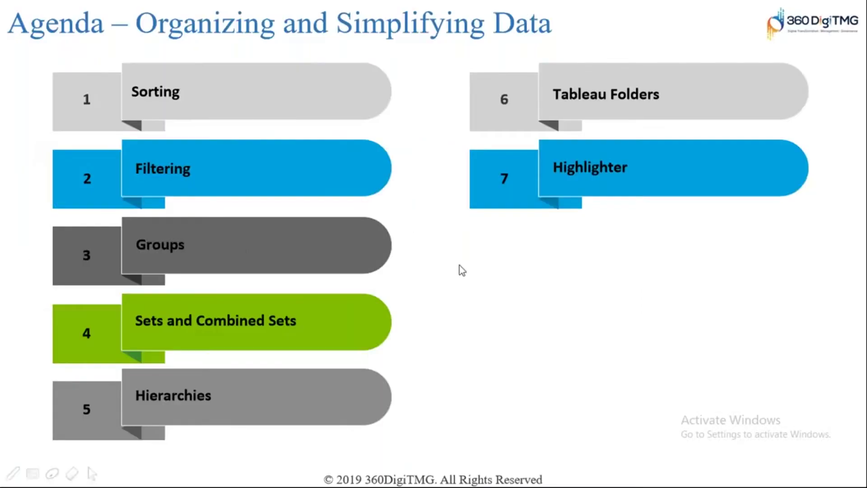
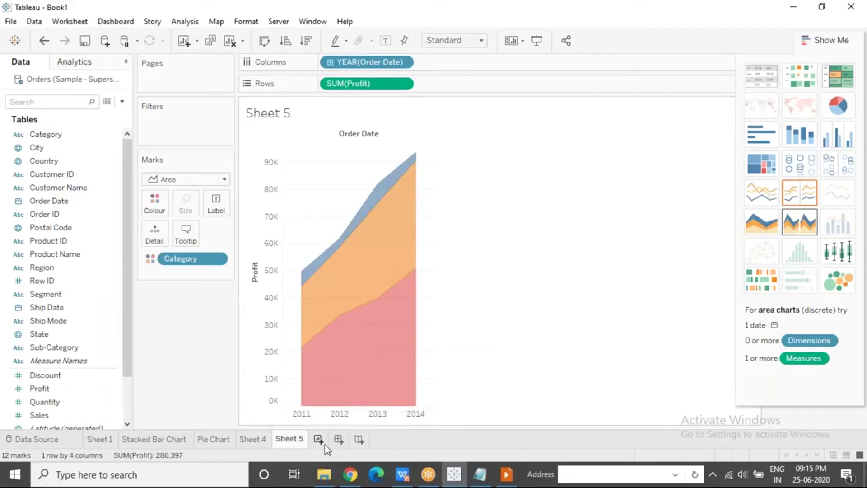
# Step: Build a horizontal bar chart of Sales by Sub-Category on a new Tableau worksheet and hide the chart suggestions
pyautogui.click(318, 439)
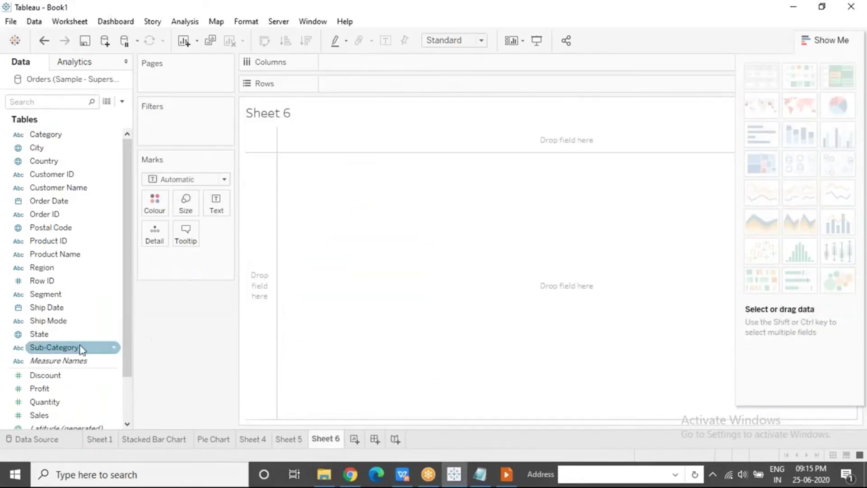
pyautogui.moveTo(73, 348); pyautogui.dragTo(363, 84)
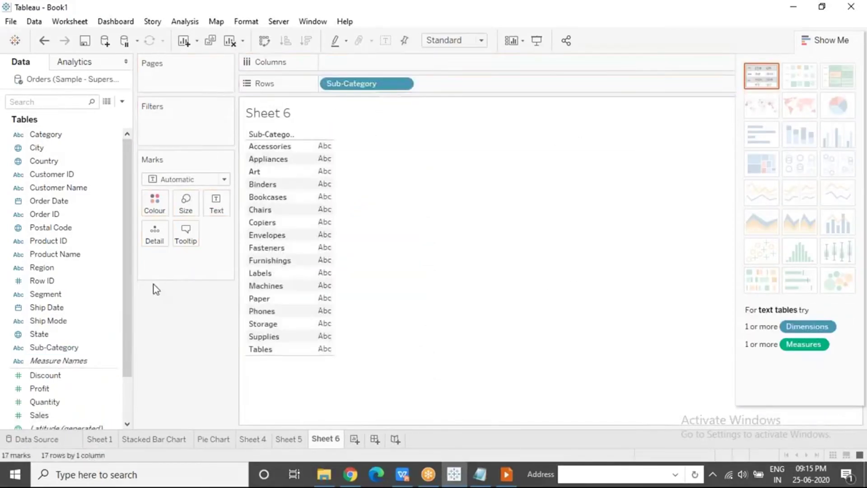
pyautogui.moveTo(52, 415); pyautogui.dragTo(344, 63)
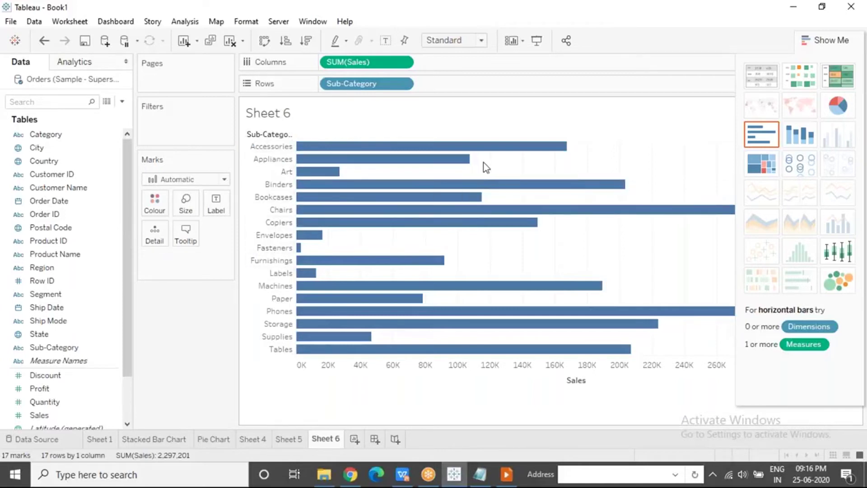
pyautogui.click(812, 42)
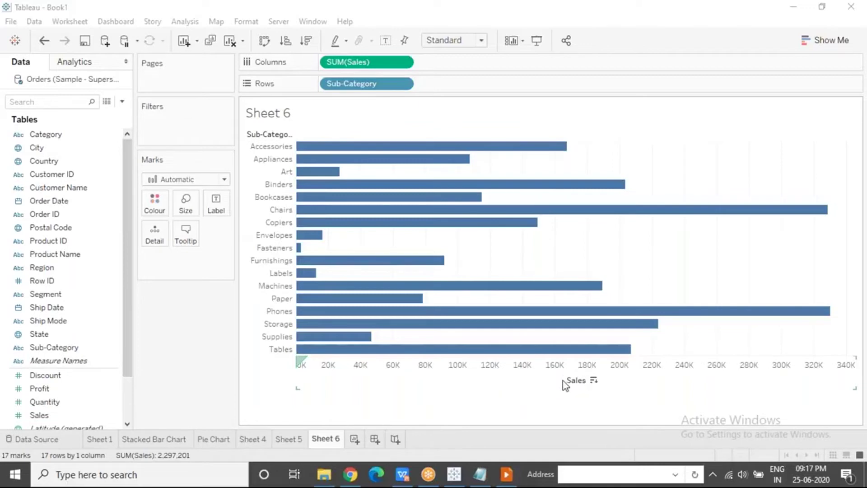
# Step: Cycle the Sub-Category bars through descending, ascending and unsorted order three times using the Sales axis sort
pyautogui.click(594, 380)
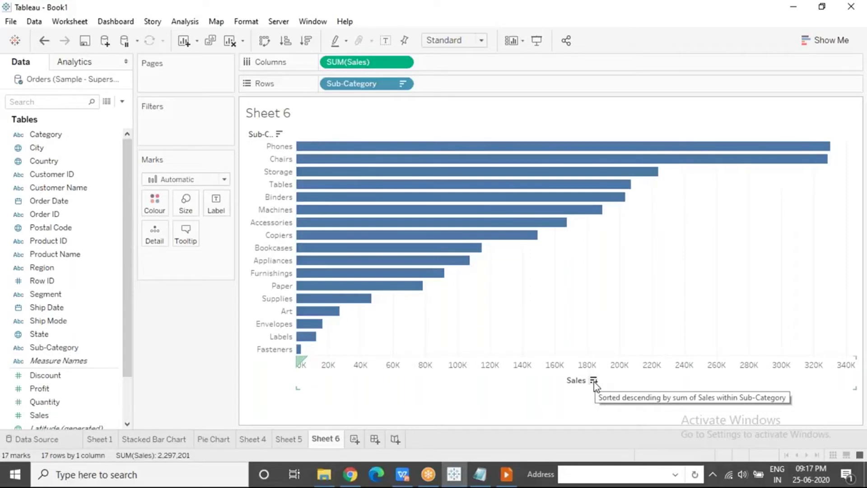
pyautogui.click(593, 381)
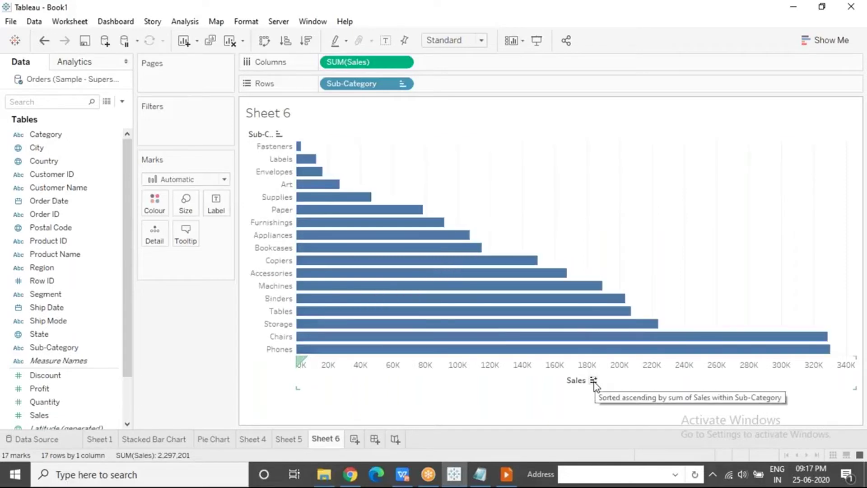
pyautogui.click(594, 381)
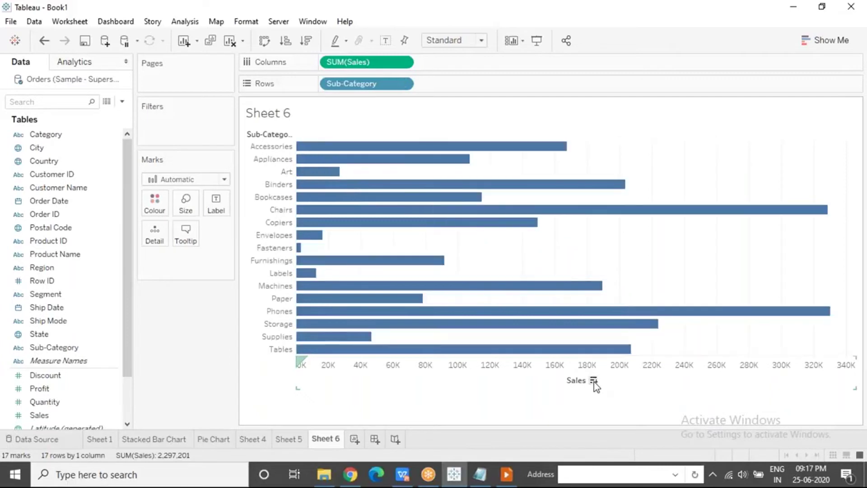
pyautogui.click(594, 381)
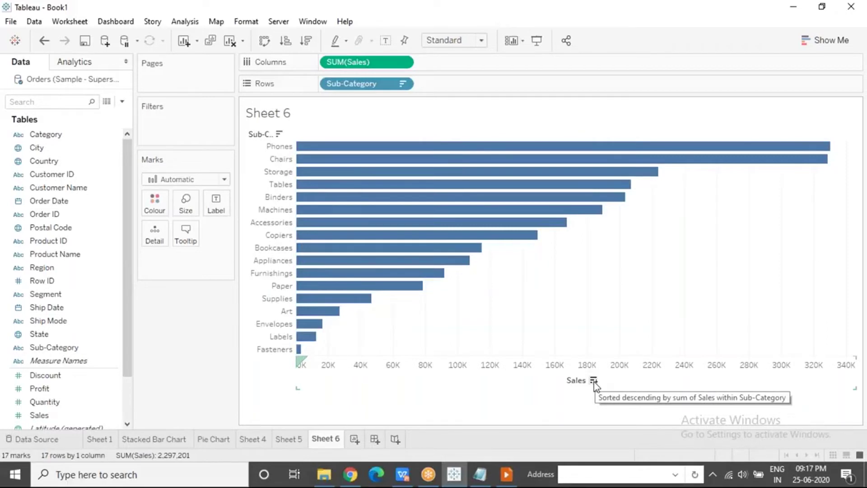
pyautogui.click(593, 381)
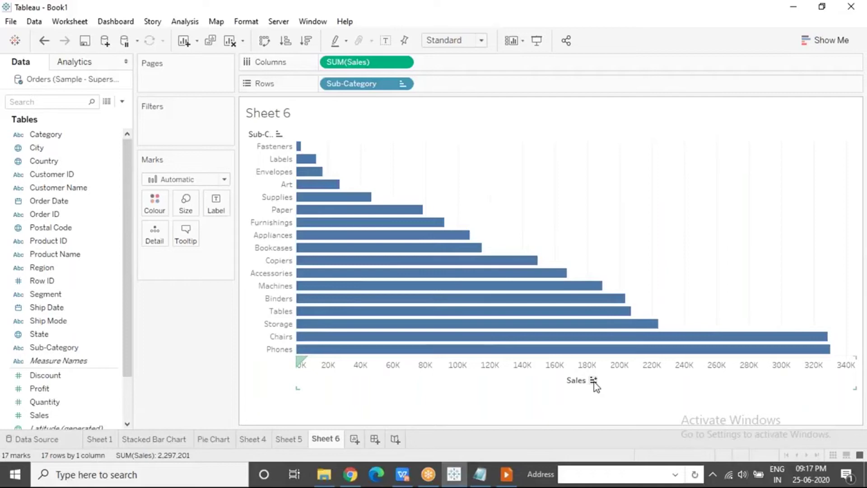
pyautogui.click(594, 382)
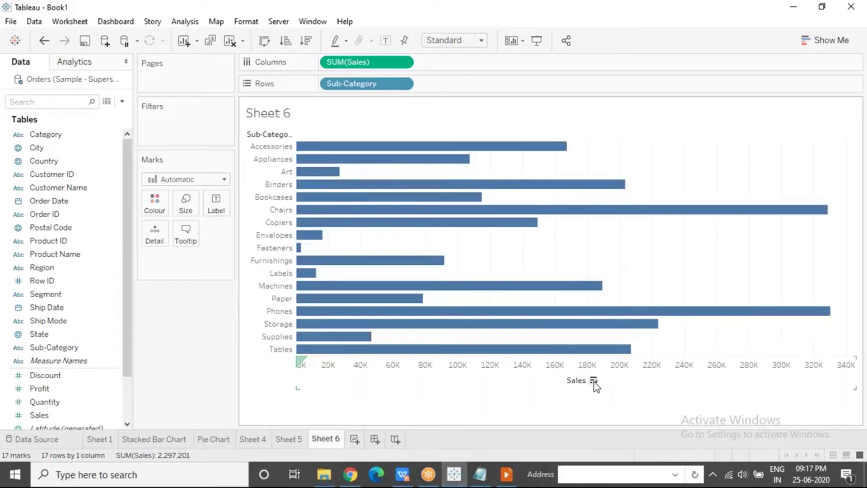
pyautogui.click(594, 382)
pyautogui.click(594, 382)
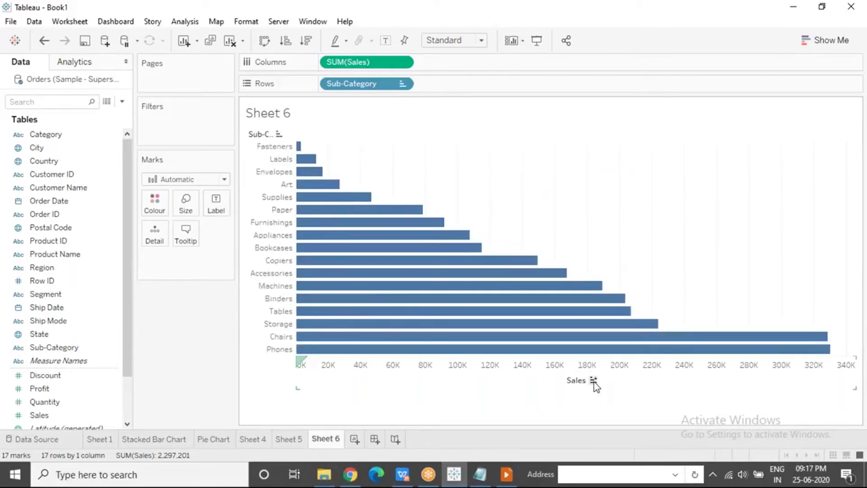
pyautogui.click(594, 382)
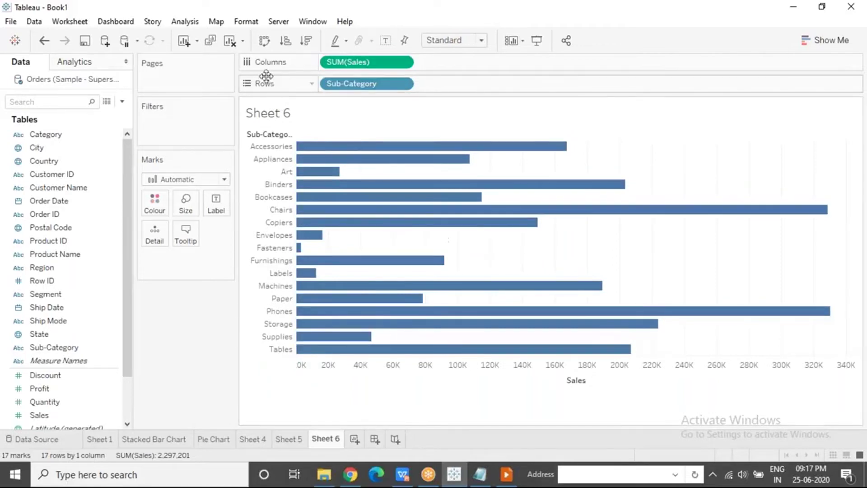
# Step: Try the descending and ascending sorts on the Sub-Category bars by Sales, and clear the sort
pyautogui.click(307, 42)
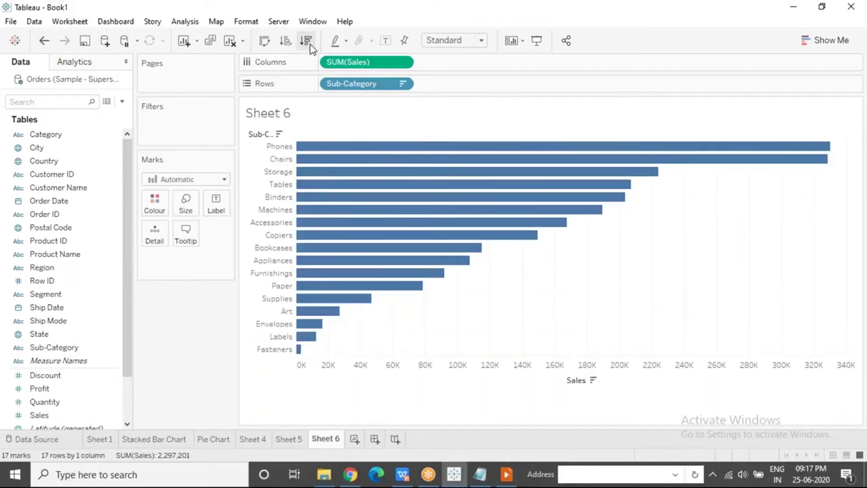
pyautogui.click(286, 41)
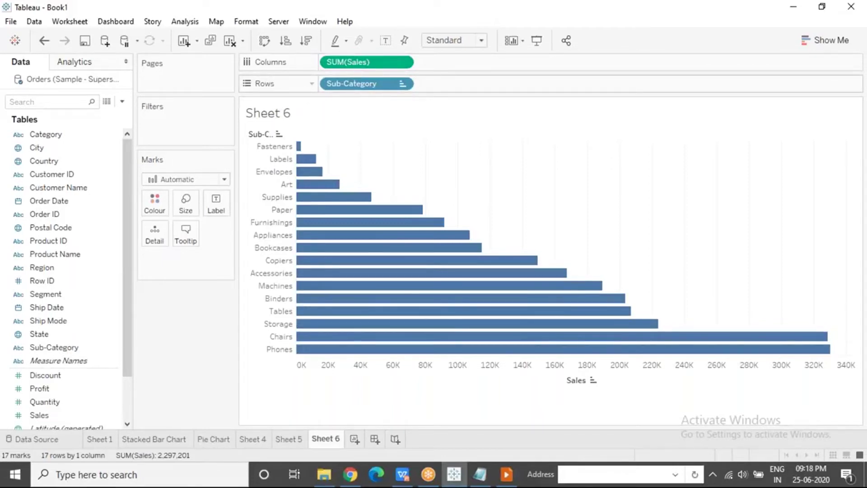
pyautogui.click(403, 85)
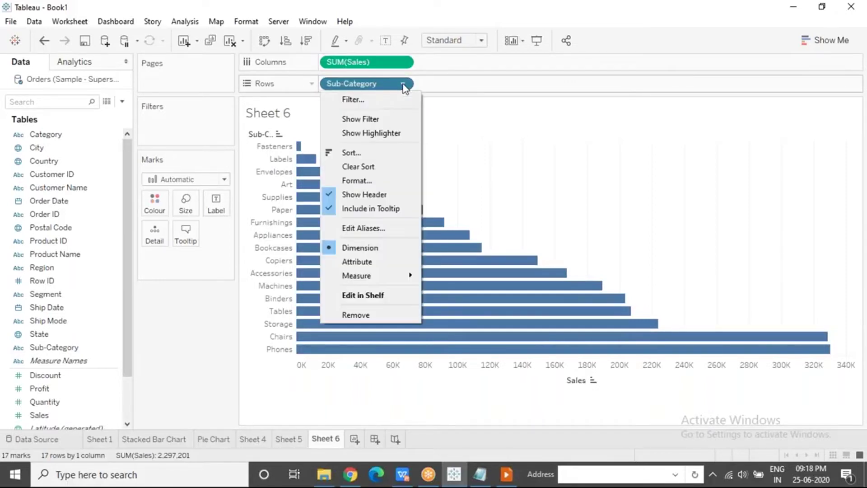
pyautogui.click(384, 167)
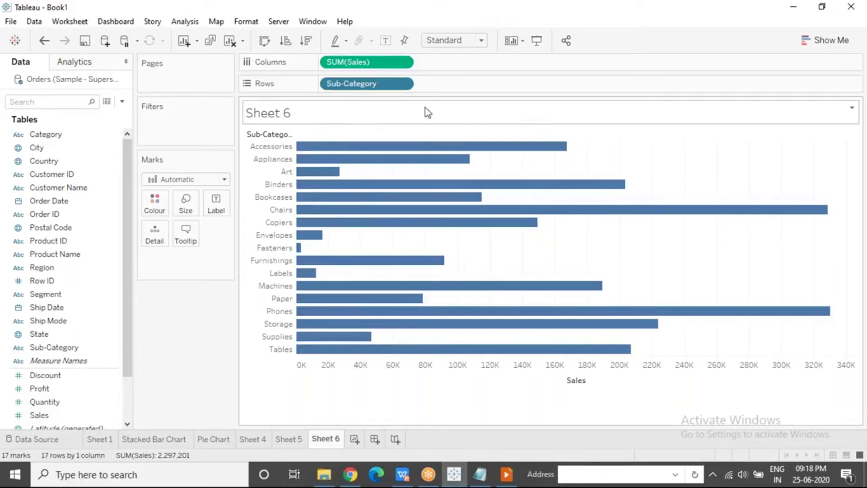
# Step: Sort Sub-Category by the field Profit in ascending order, keeping the Sum aggregation
pyautogui.click(403, 85)
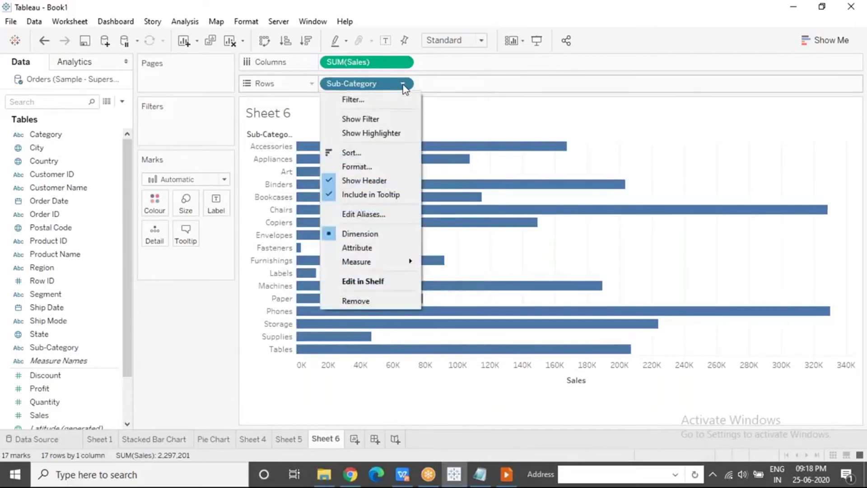
pyautogui.click(386, 156)
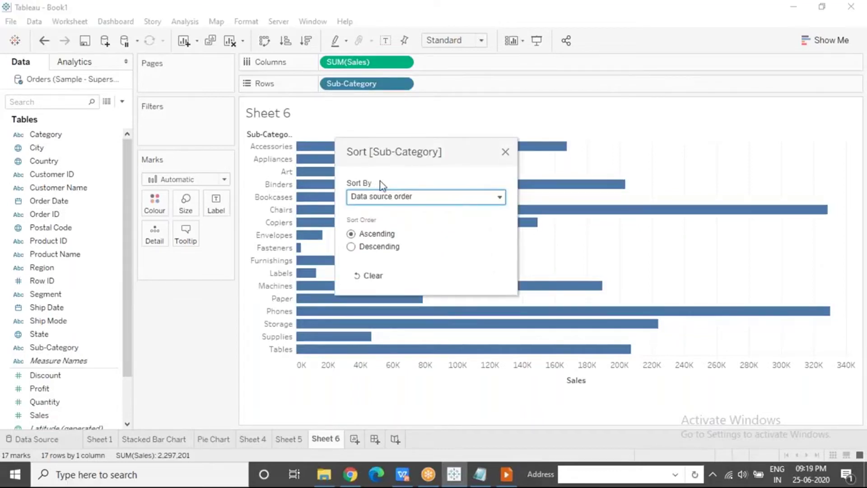
pyautogui.click(435, 178)
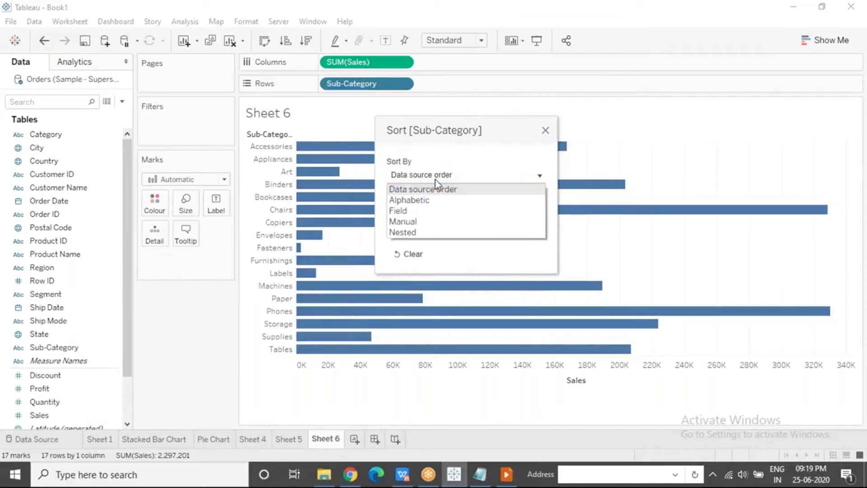
pyautogui.click(410, 210)
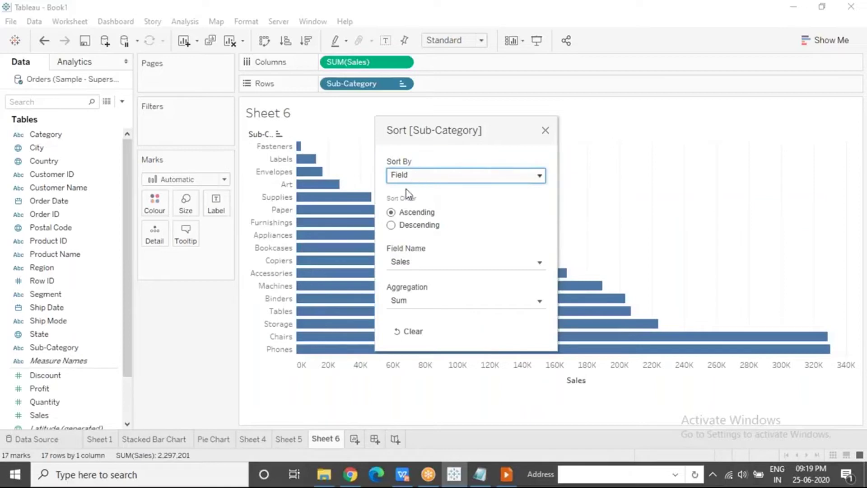
pyautogui.click(392, 212)
pyautogui.click(421, 262)
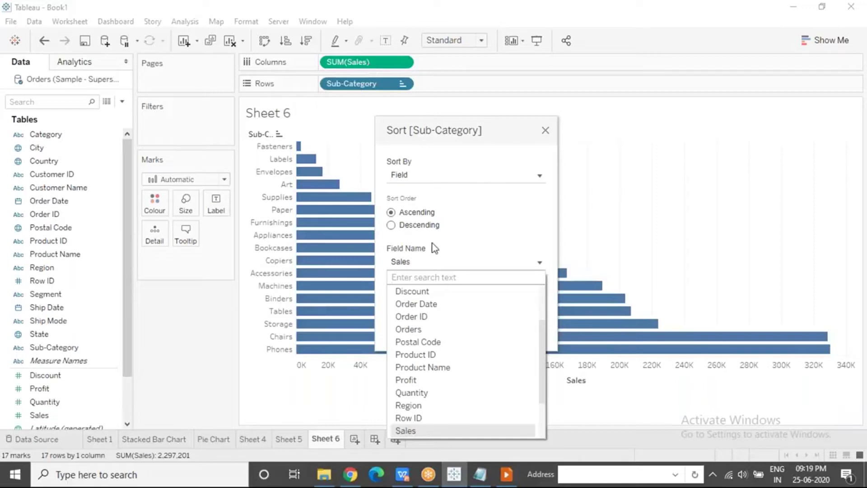
pyautogui.click(441, 378)
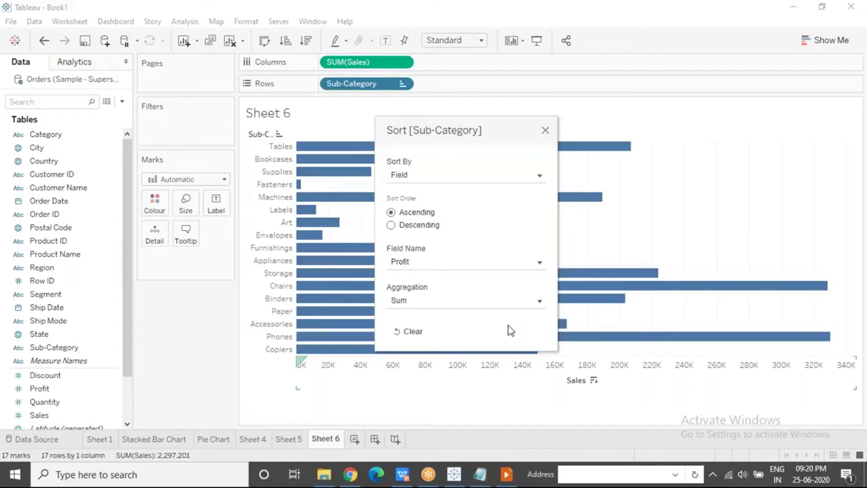
pyautogui.click(545, 131)
# Step: Colour the Sub-Category bars by Profit and check individual bars' profit and sales values
pyautogui.moveTo(514, 151)
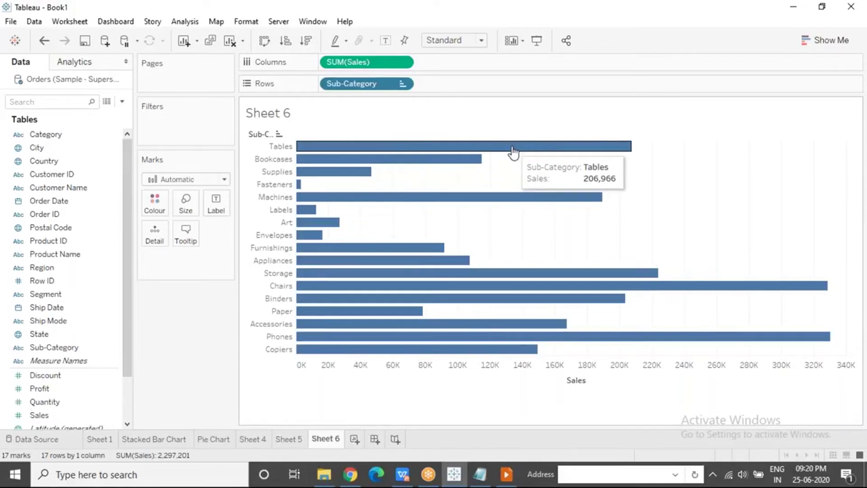
pyautogui.moveTo(339, 351)
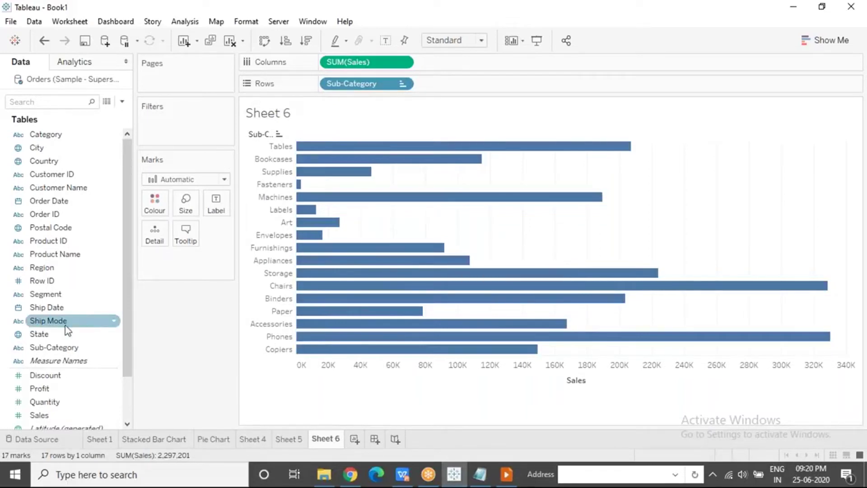
pyautogui.moveTo(45, 389); pyautogui.dragTo(154, 201)
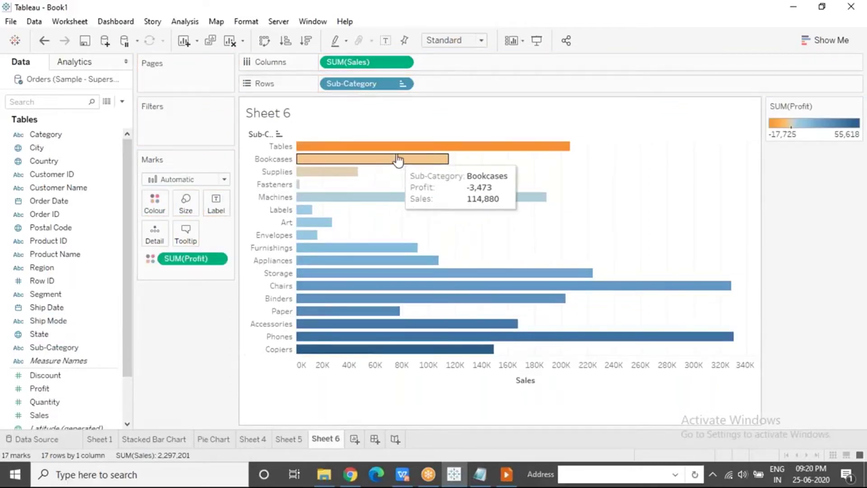
pyautogui.moveTo(363, 164)
pyautogui.moveTo(329, 175)
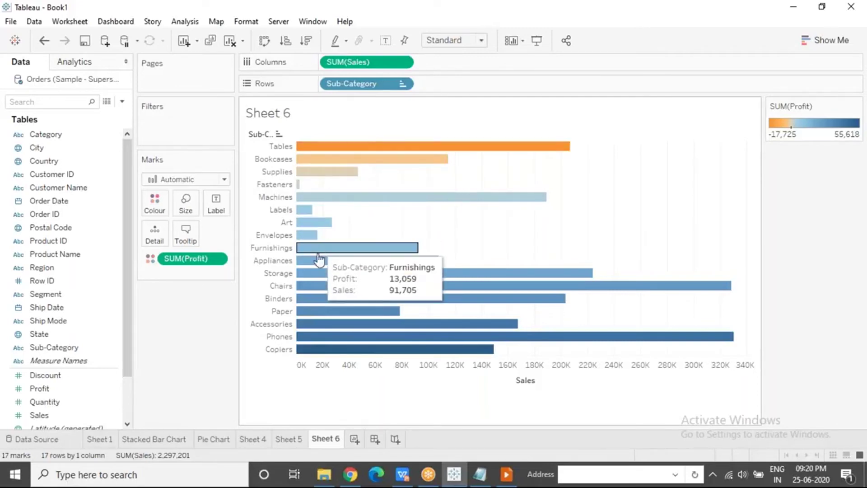
pyautogui.moveTo(355, 147)
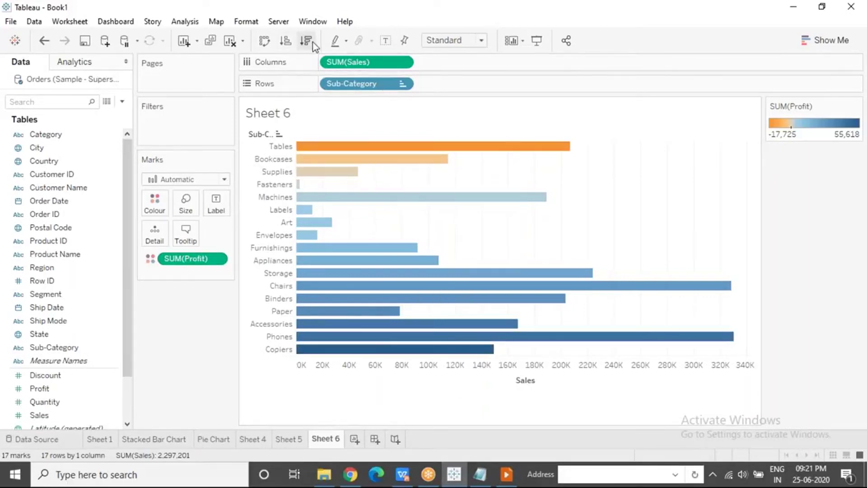
# Step: Undo the Profit colouring of the bars
pyautogui.click(402, 86)
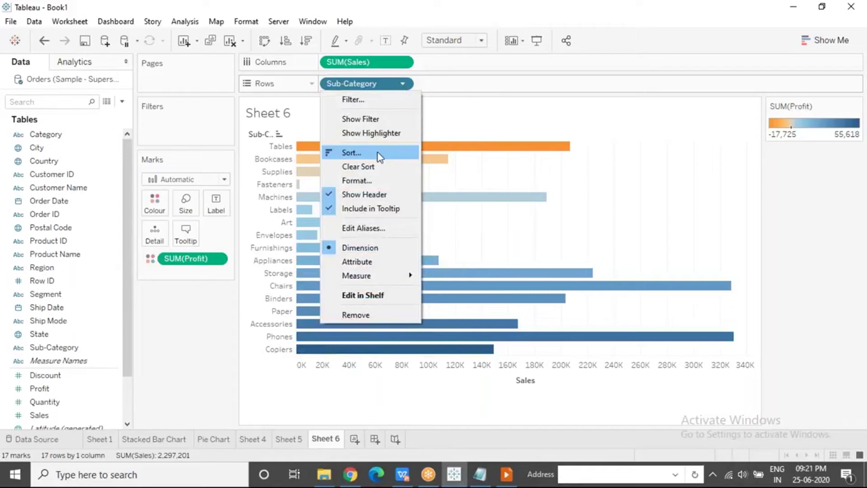
pyautogui.click(505, 224)
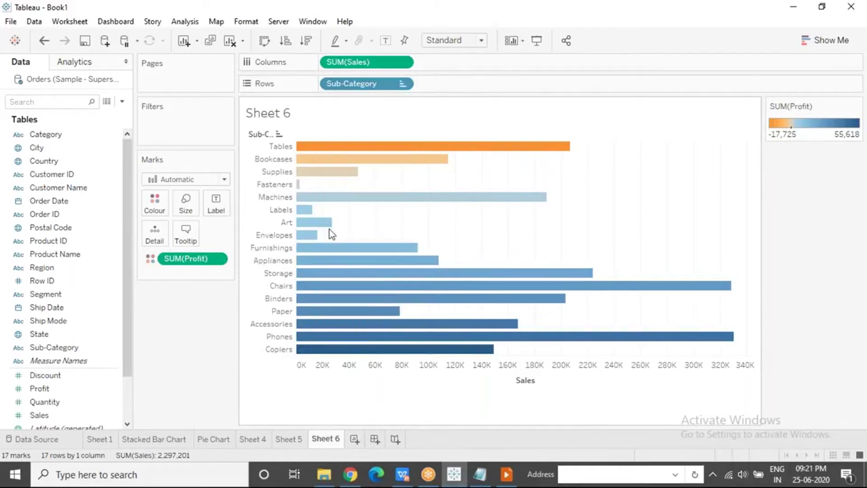
pyautogui.hotkey('ctrl', 'z')
# Step: Clear the Profit sort on Sub-Category, sort the bars by Sales in descending order and check the sales of the bars
pyautogui.click(402, 86)
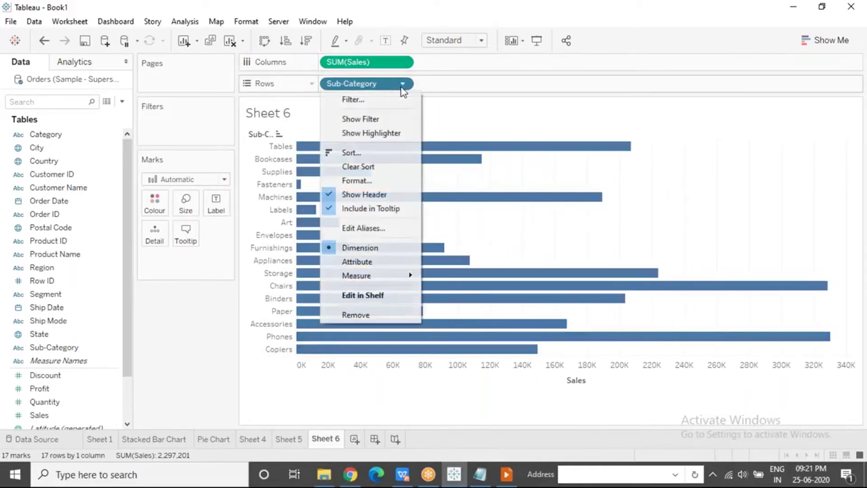
pyautogui.click(362, 167)
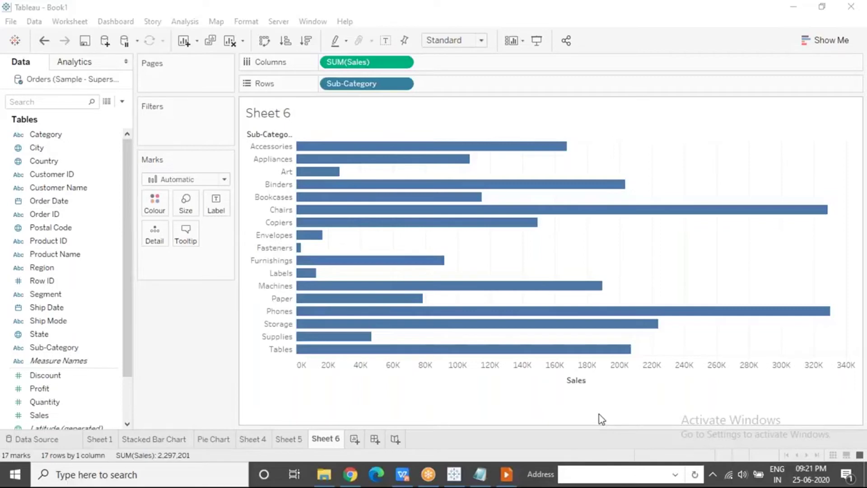
pyautogui.click(405, 88)
pyautogui.click(310, 43)
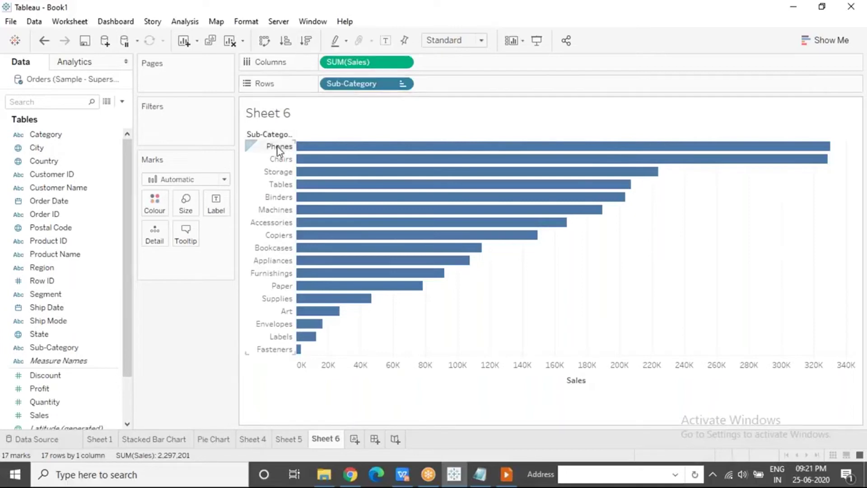
pyautogui.moveTo(323, 156)
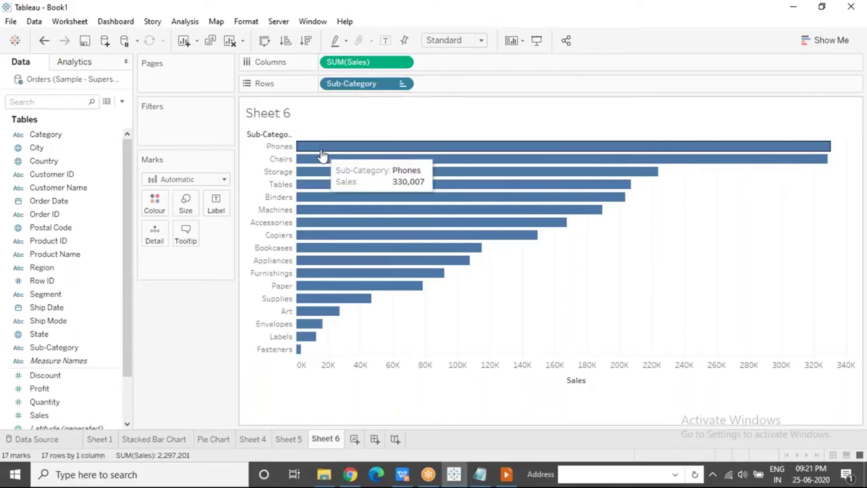
pyautogui.moveTo(311, 178)
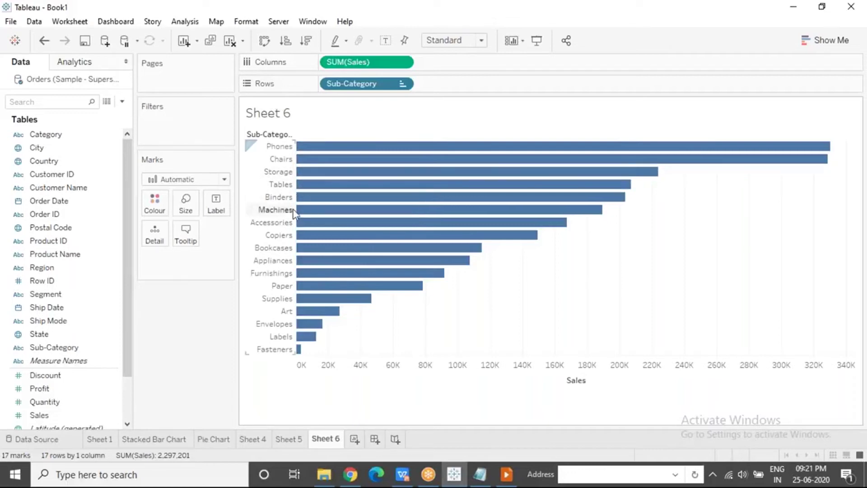
pyautogui.moveTo(312, 215)
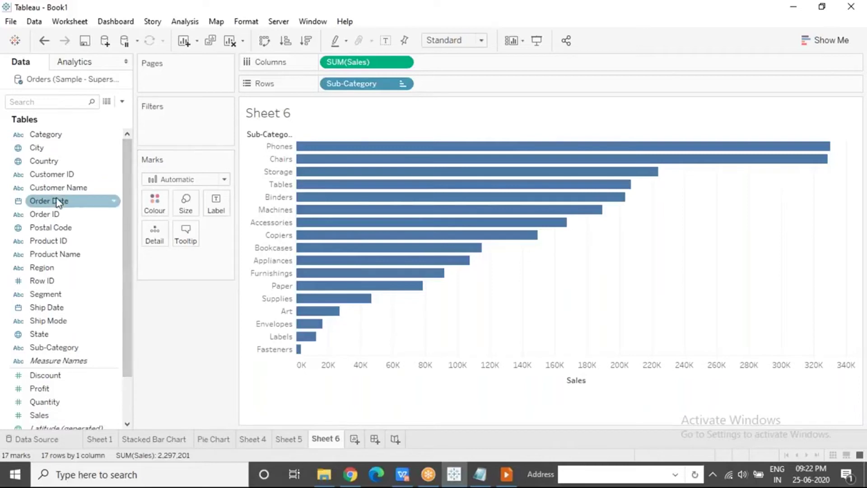
# Step: Break the rows down by year of Order Date ahead of Sub-Category and compare the bar order within 2011 and 2012
pyautogui.moveTo(57, 200)
pyautogui.mouseDown()
pyautogui.moveTo(55, 209)
pyautogui.moveTo(348, 41)
pyautogui.moveTo(325, 87)
pyautogui.mouseUp()
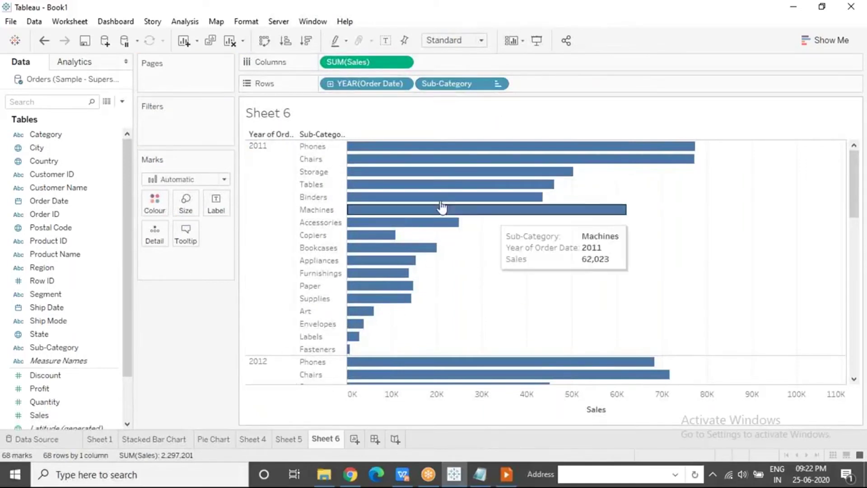
pyautogui.moveTo(418, 176)
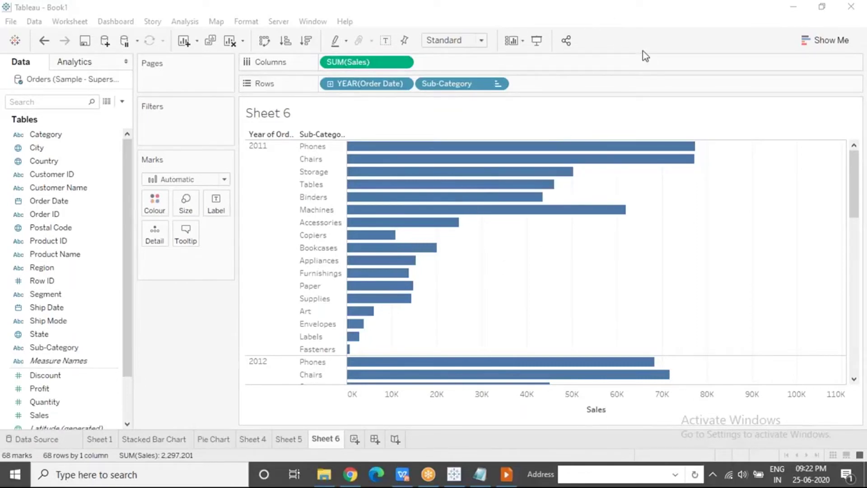
pyautogui.moveTo(529, 175)
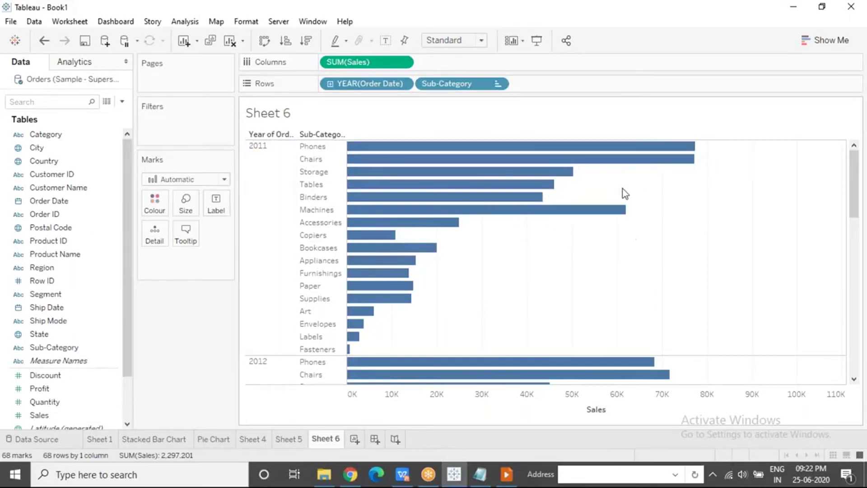
pyautogui.moveTo(581, 163)
pyautogui.moveTo(853, 190); pyautogui.dragTo(855, 232)
pyautogui.moveTo(636, 195)
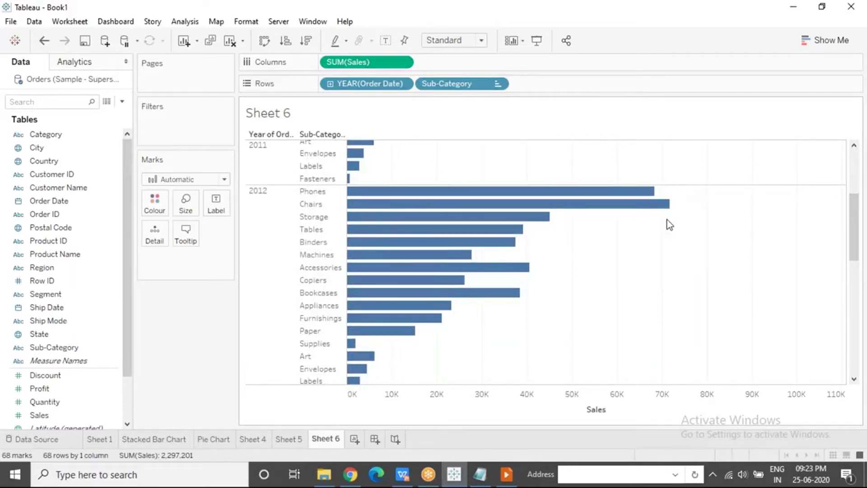
pyautogui.moveTo(854, 239); pyautogui.dragTo(855, 167)
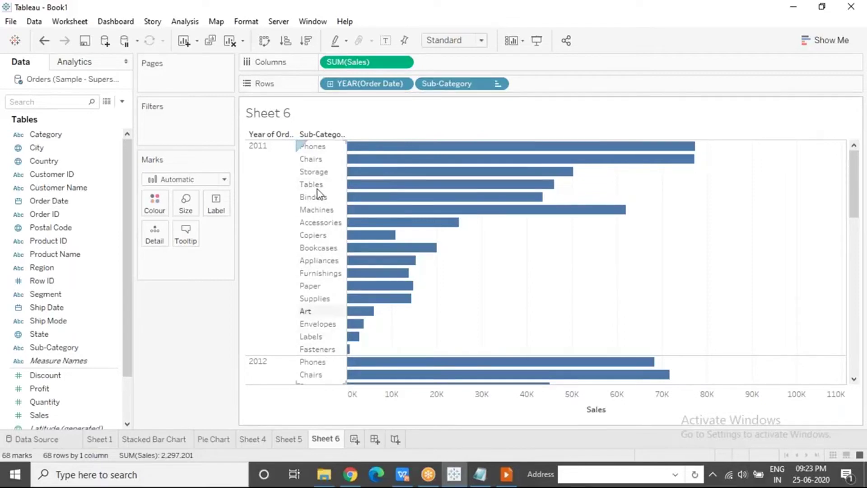
# Step: Sort Sub-Category with the Nested option by Sales in descending order, keeping the Sum aggregation
pyautogui.click(498, 85)
pyautogui.click(469, 153)
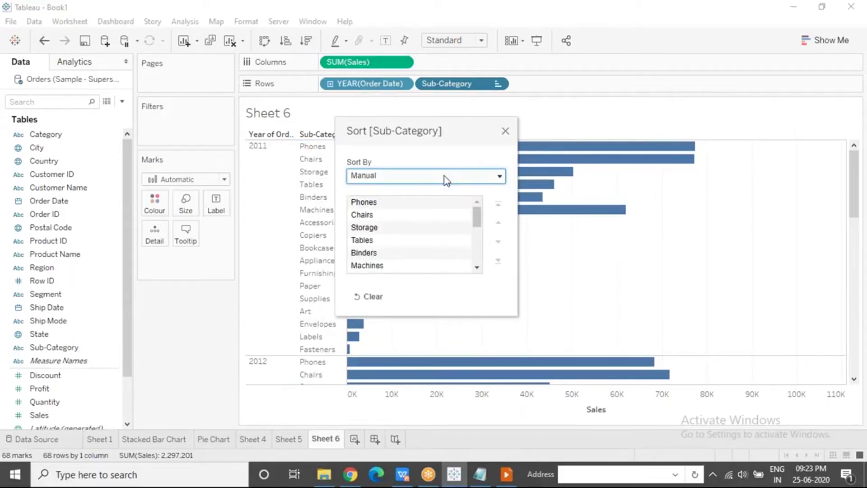
pyautogui.click(446, 180)
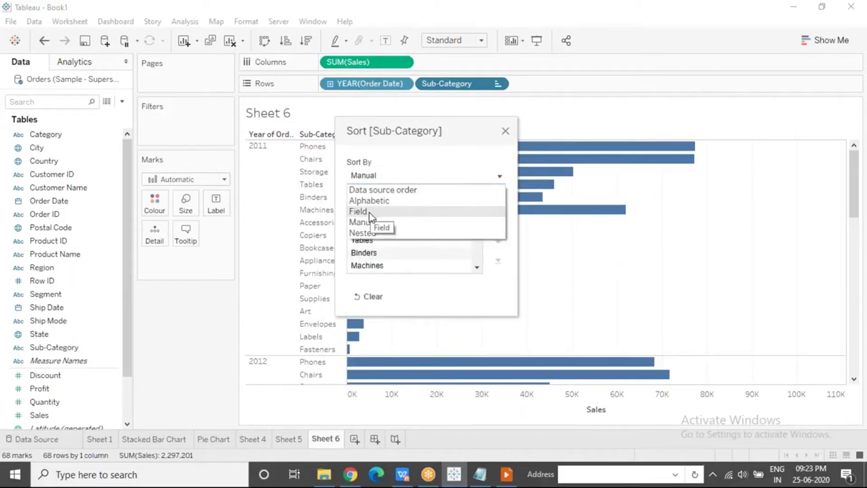
pyautogui.click(363, 232)
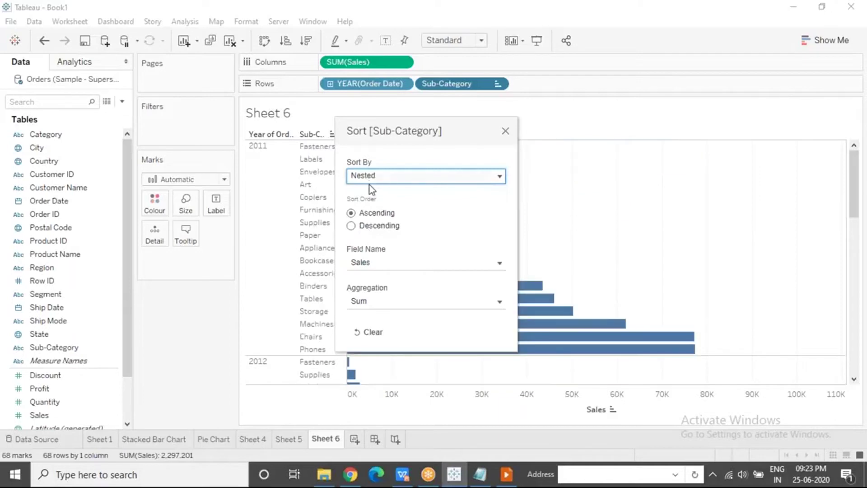
pyautogui.moveTo(412, 131); pyautogui.dragTo(684, 83)
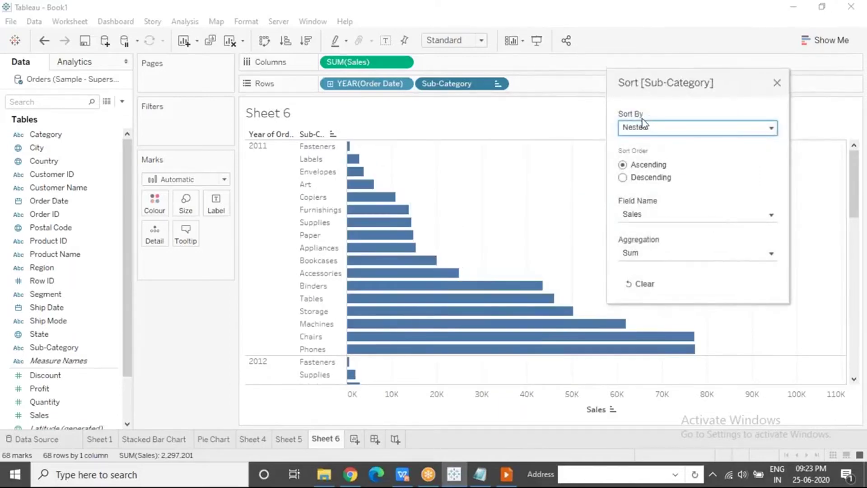
pyautogui.click(622, 180)
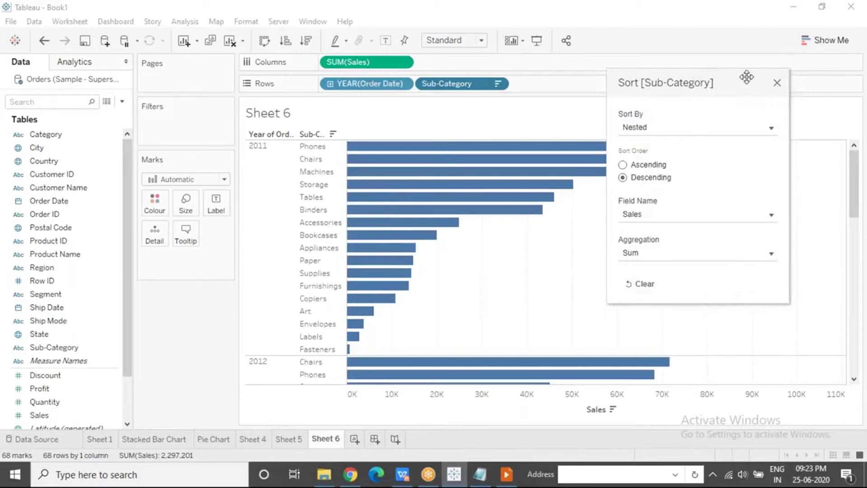
pyautogui.moveTo(745, 77); pyautogui.dragTo(812, 81)
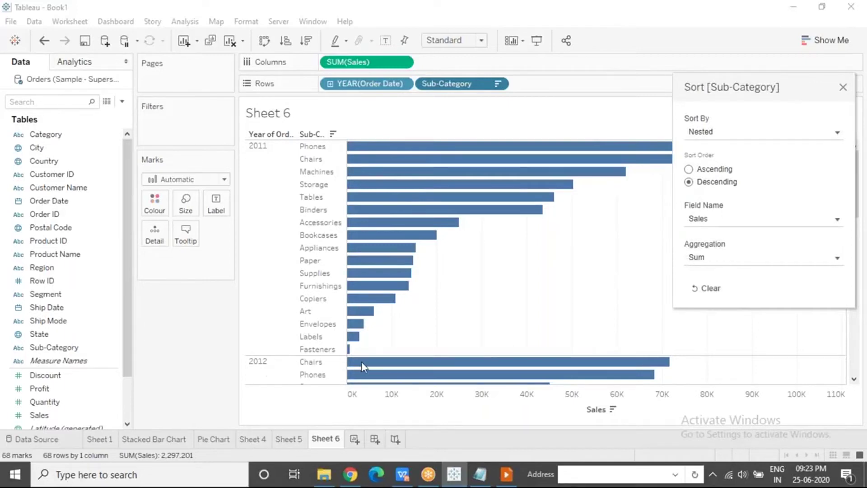
pyautogui.click(844, 87)
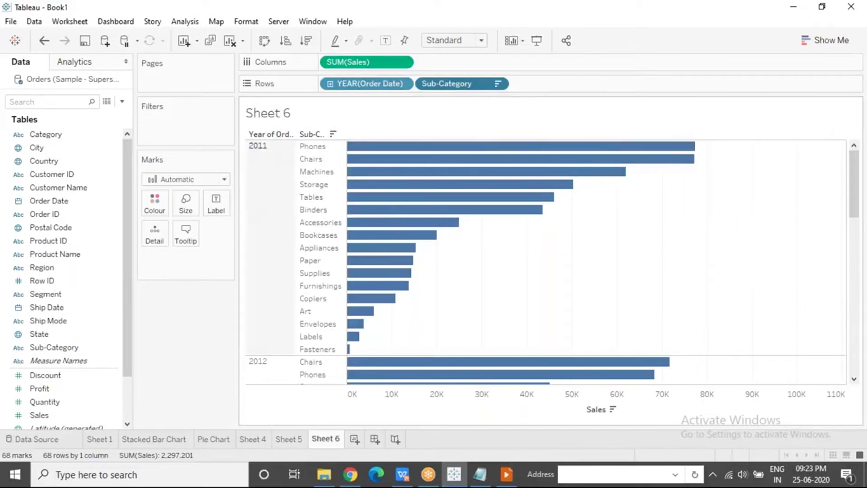
# Step: Highlight the 2011 rows, check the sales order of their bars, and clear the selection
pyautogui.click(266, 189)
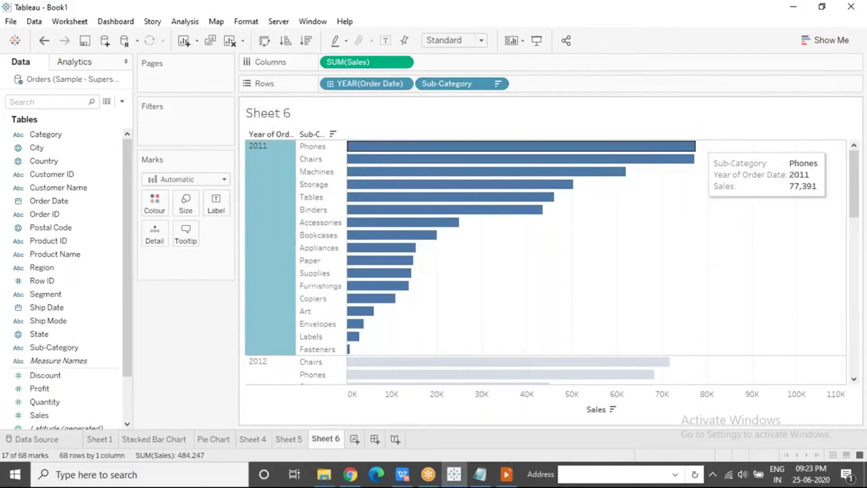
pyautogui.moveTo(555, 190)
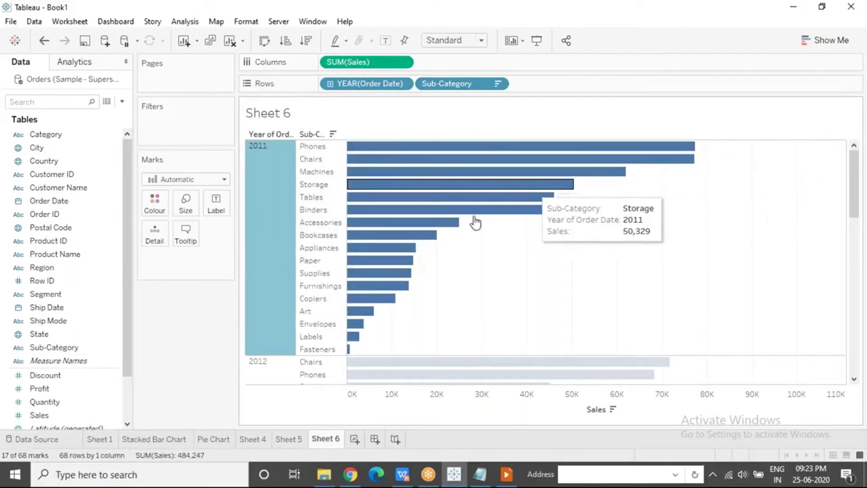
pyautogui.moveTo(430, 228)
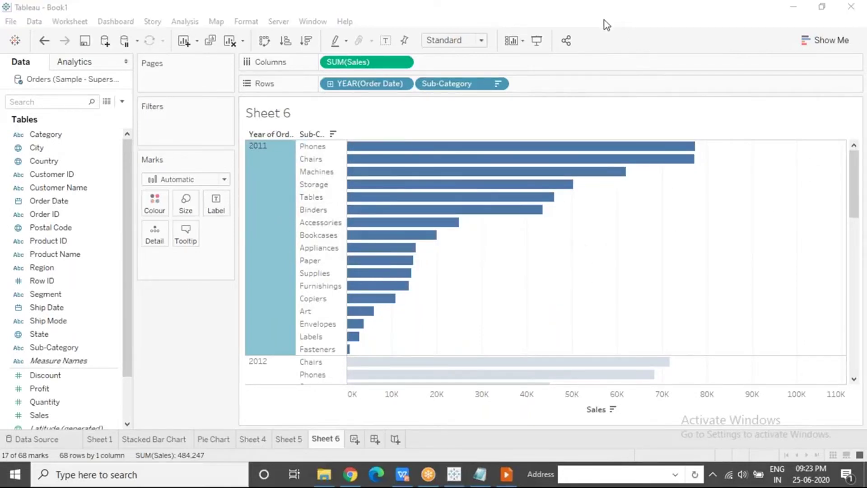
pyautogui.click(538, 277)
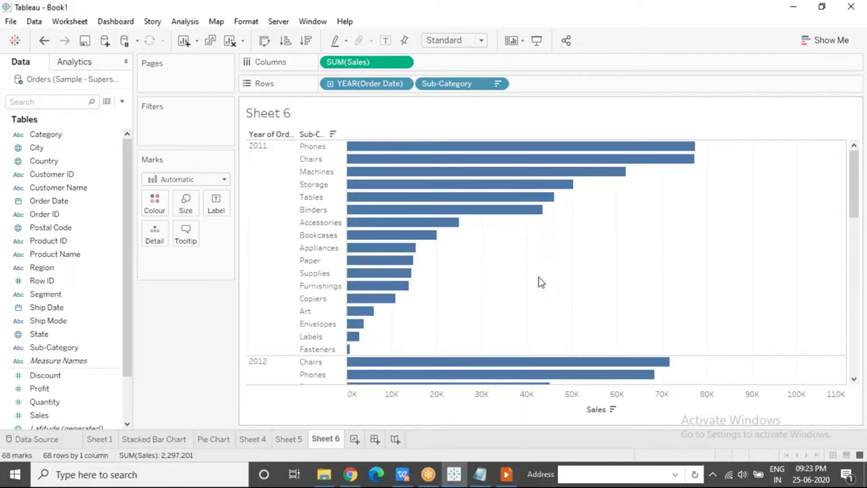
# Step: Review the Sub-Category sort settings with Nested as the sort method, and close them
pyautogui.click(498, 86)
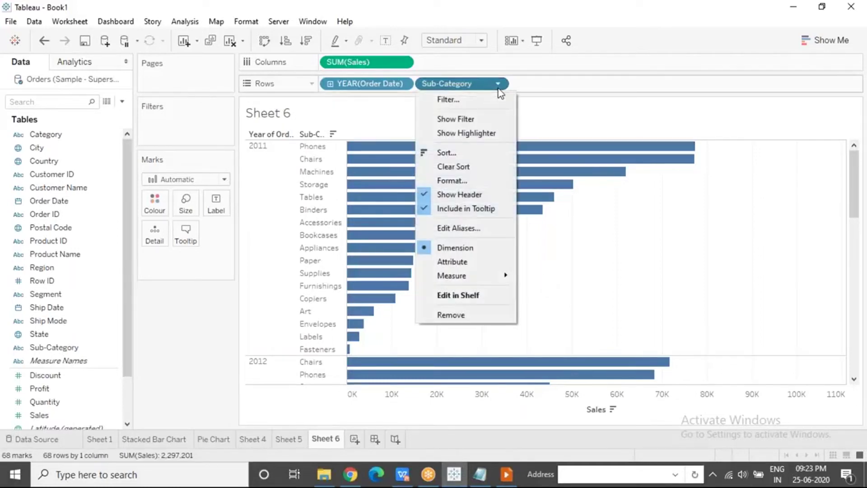
pyautogui.click(466, 156)
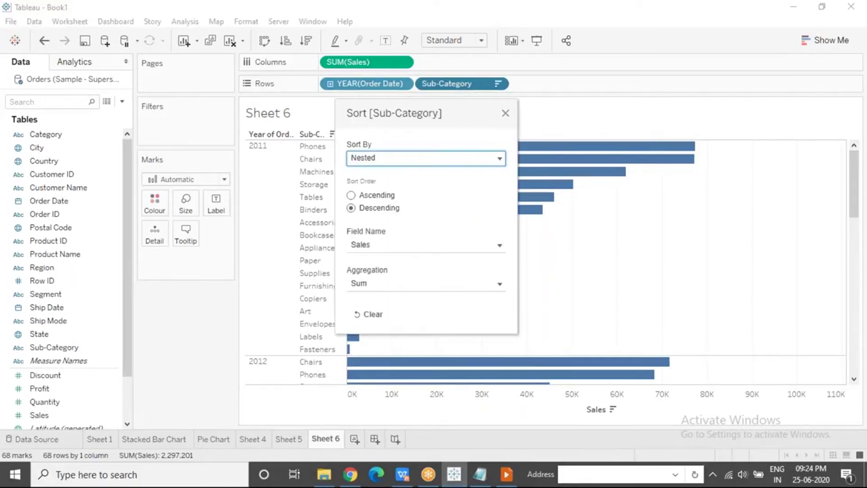
pyautogui.click(380, 164)
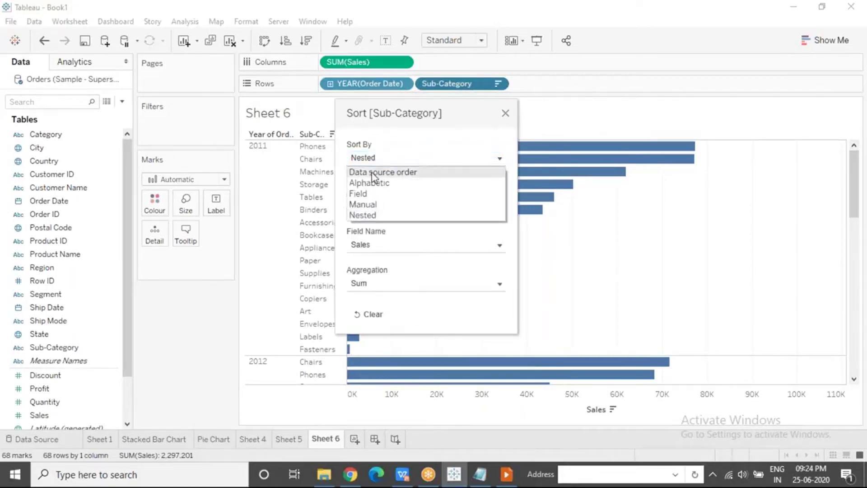
pyautogui.click(371, 217)
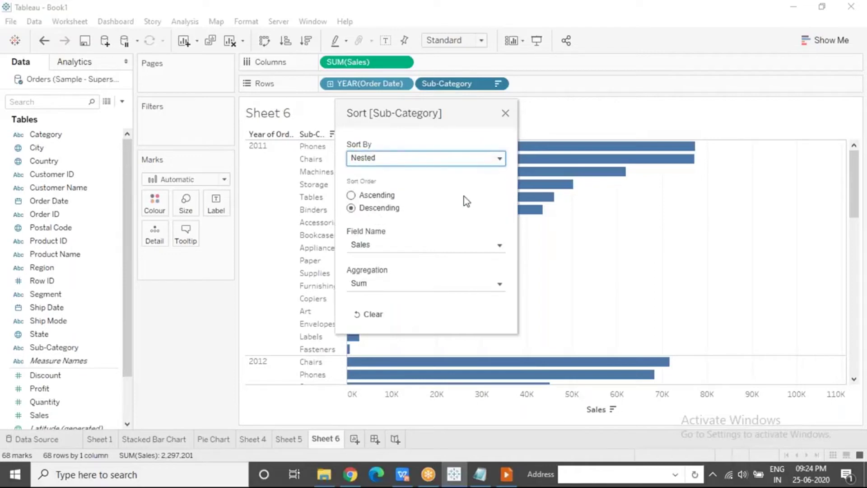
pyautogui.click(505, 114)
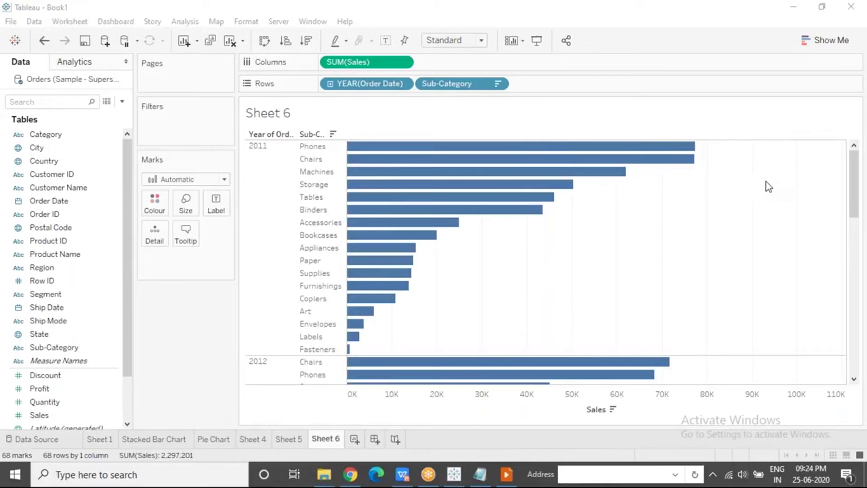
# Step: Remove the year of Order Date from the rows and clear the Sub-Category sort
pyautogui.click(456, 274)
pyautogui.moveTo(335, 83); pyautogui.dragTo(153, 9)
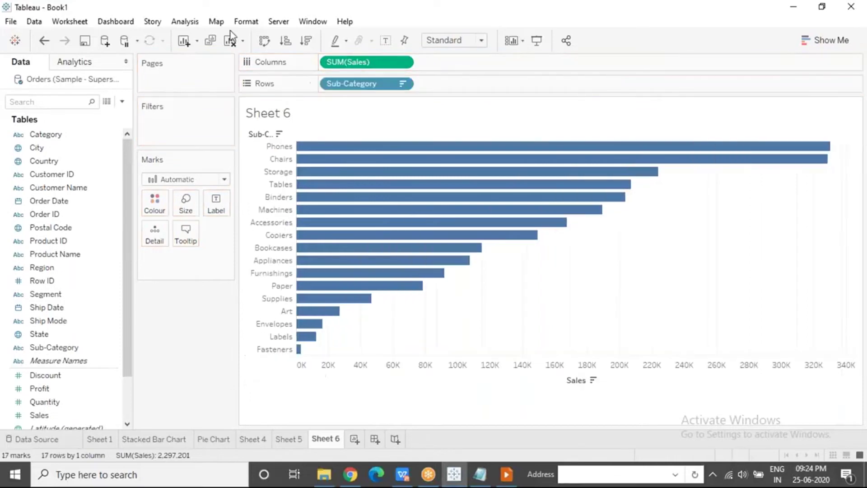
pyautogui.click(403, 85)
pyautogui.click(357, 162)
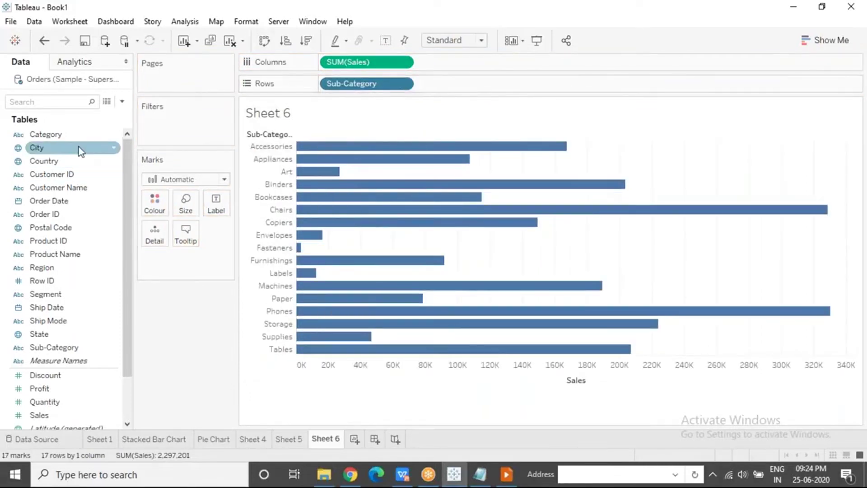
# Step: Group the rows by Category ahead of Sub-Category and colour the bars by Category
pyautogui.moveTo(66, 136); pyautogui.dragTo(332, 84)
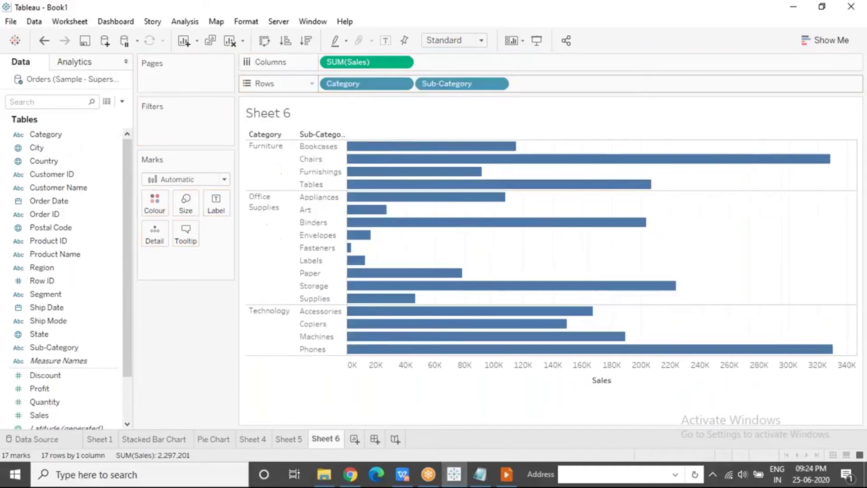
pyautogui.moveTo(43, 135); pyautogui.dragTo(155, 206)
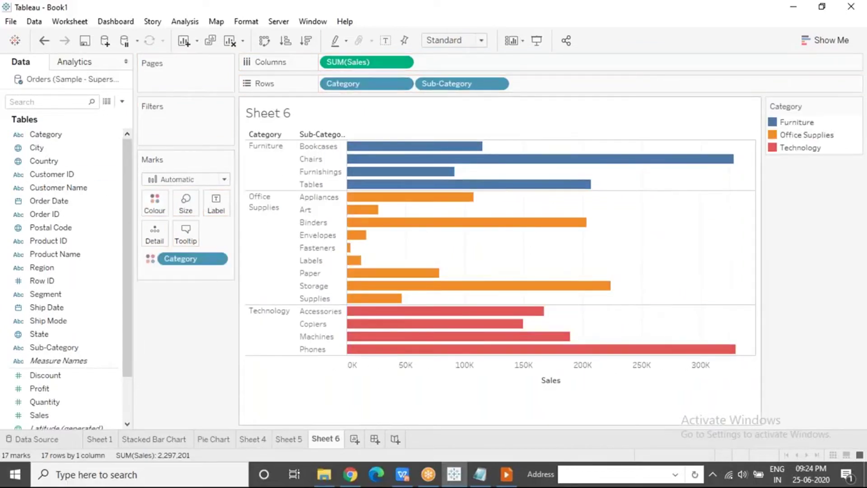
# Step: Highlight Furniture, Office Supplies and Technology in turn, followed by individual sub-categories such as Art, to examine which sub-categories each category contains
pyautogui.click(811, 128)
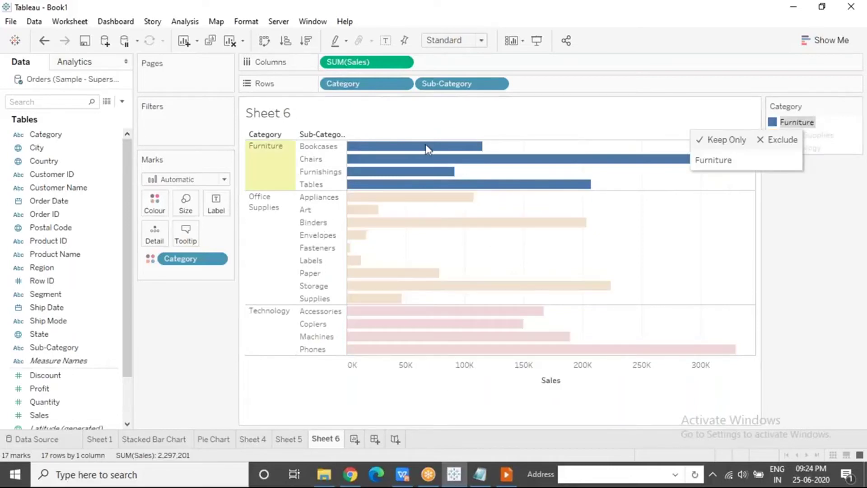
pyautogui.click(280, 151)
pyautogui.click(270, 249)
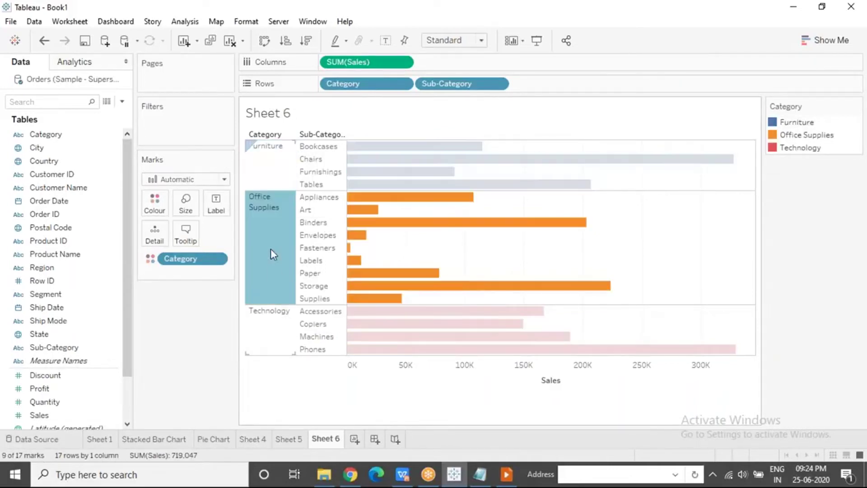
pyautogui.click(268, 320)
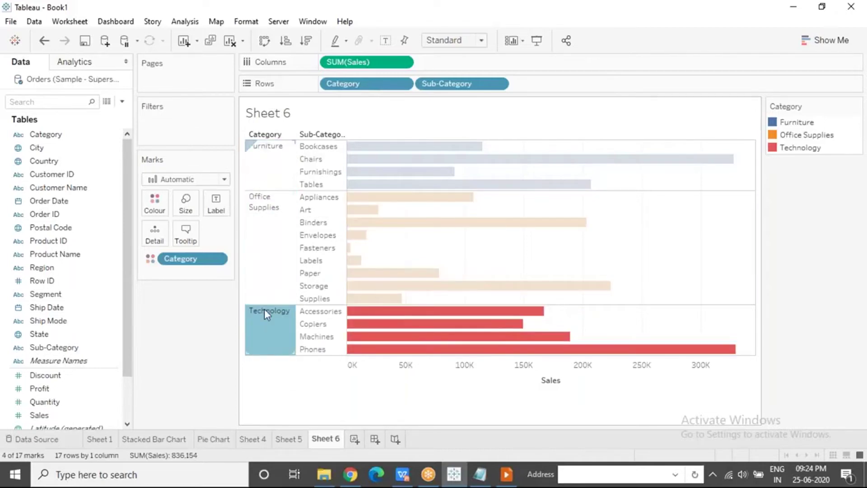
pyautogui.click(319, 235)
pyautogui.click(319, 210)
pyautogui.click(320, 171)
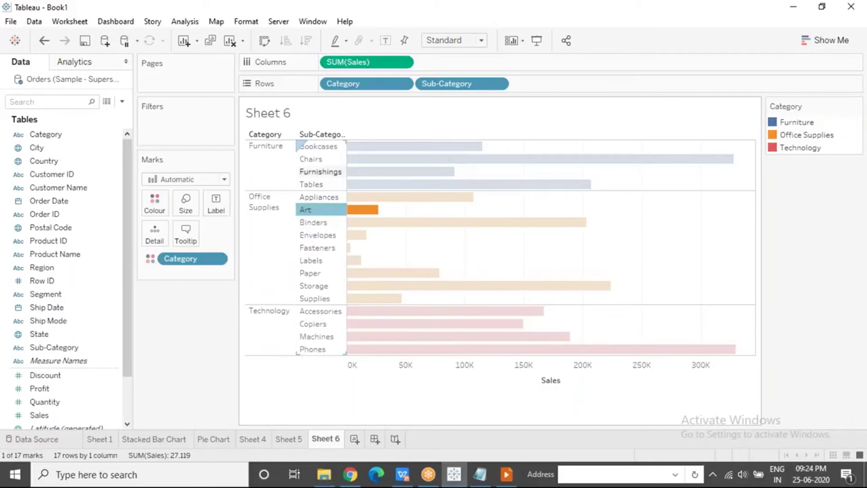
# Step: Manually reorder the Office Supplies sub-categories, moving Storage first and Binders directly after it
pyautogui.click(316, 236)
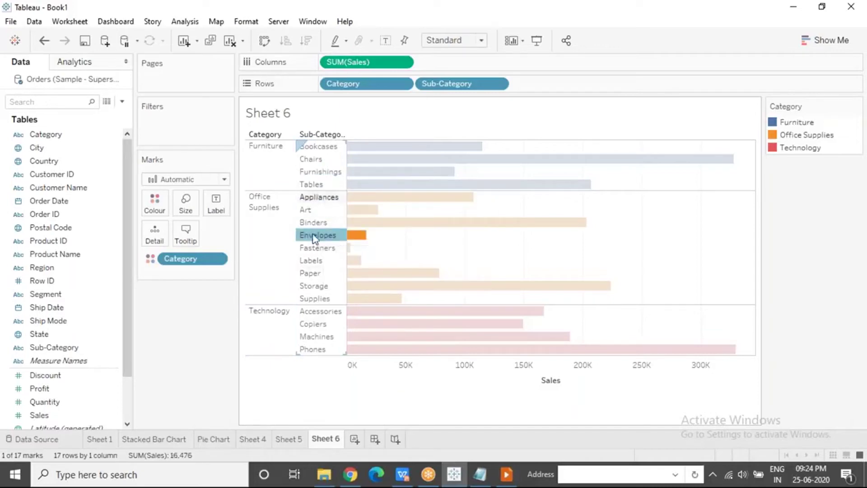
pyautogui.moveTo(316, 287); pyautogui.dragTo(316, 193)
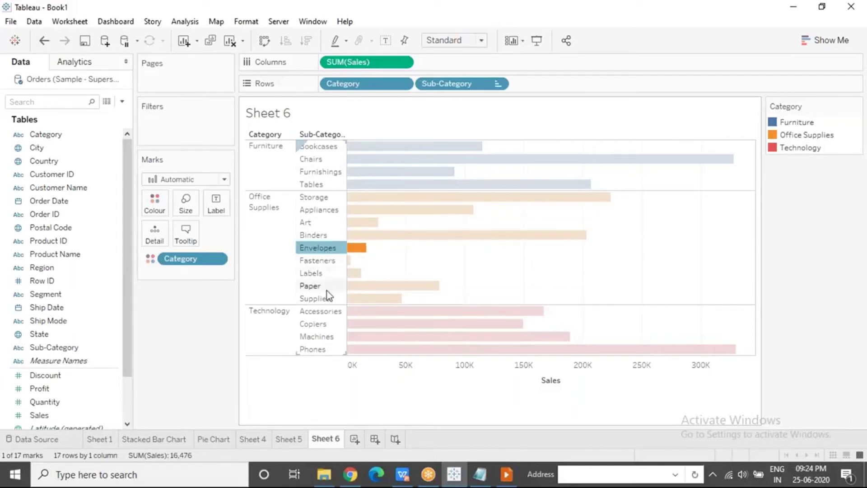
pyautogui.click(495, 256)
pyautogui.moveTo(316, 236); pyautogui.dragTo(316, 207)
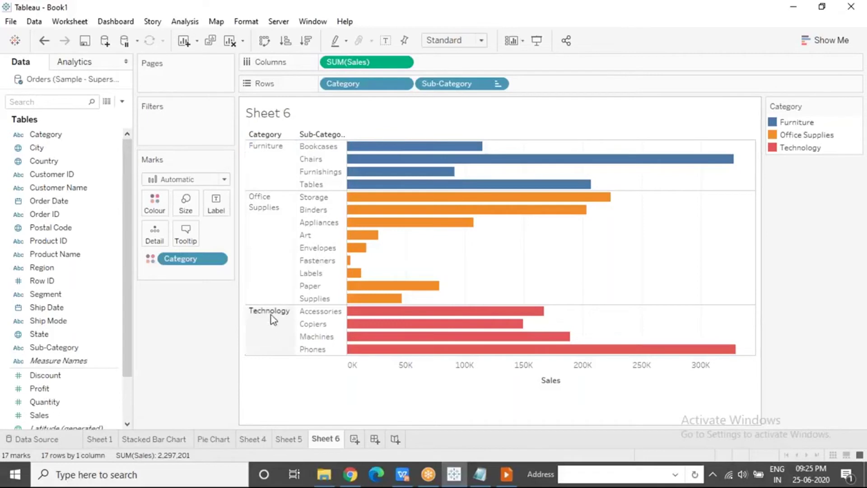
# Step: Move the Technology category ahead of Office Supplies in the chart rows
pyautogui.moveTo(271, 314); pyautogui.dragTo(262, 202)
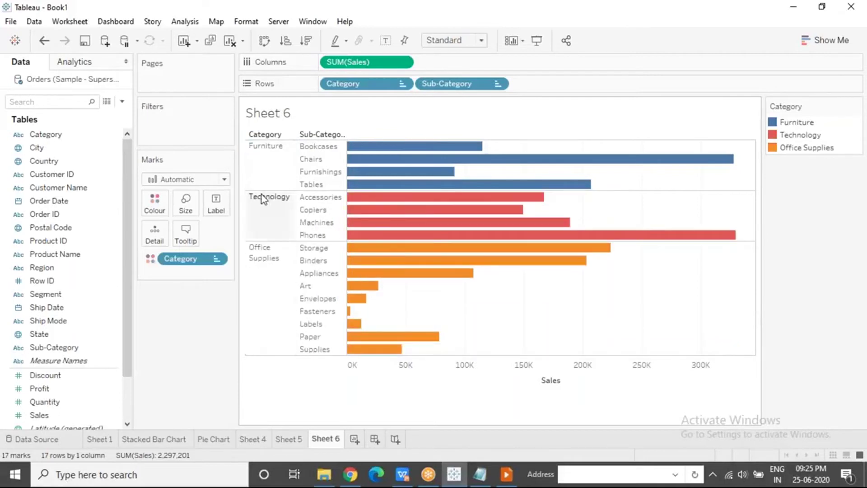
pyautogui.moveTo(264, 168); pyautogui.dragTo(270, 258)
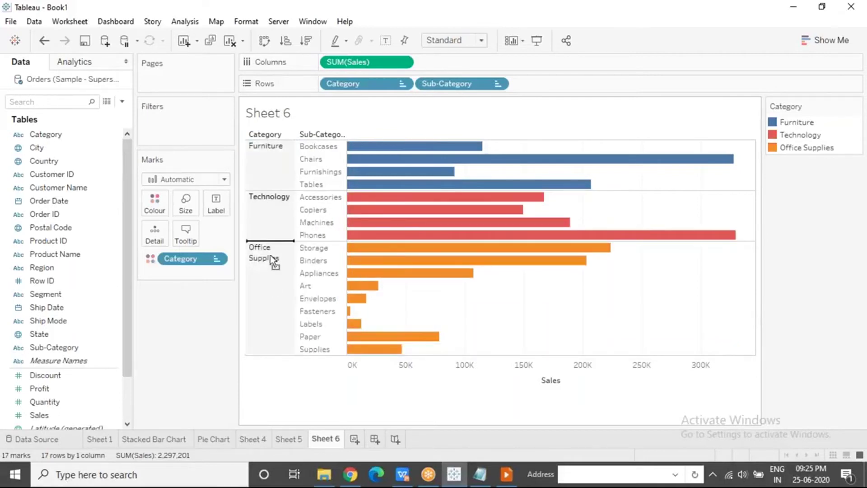
pyautogui.click(275, 195)
pyautogui.click(177, 373)
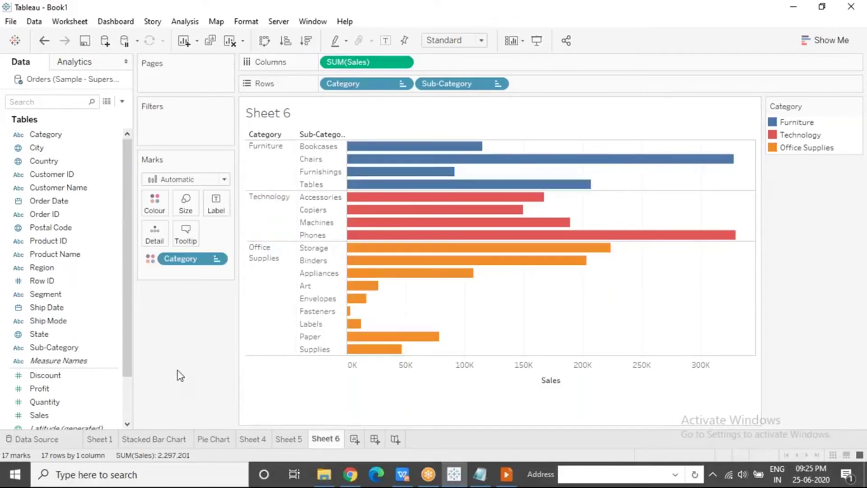
# Step: Move Copiers below Machines within the Technology category
pyautogui.click(260, 208)
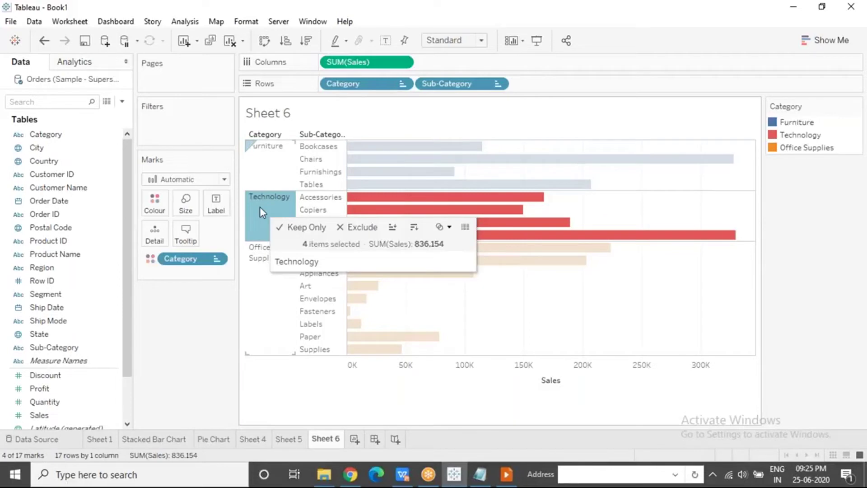
pyautogui.moveTo(326, 212); pyautogui.dragTo(327, 231)
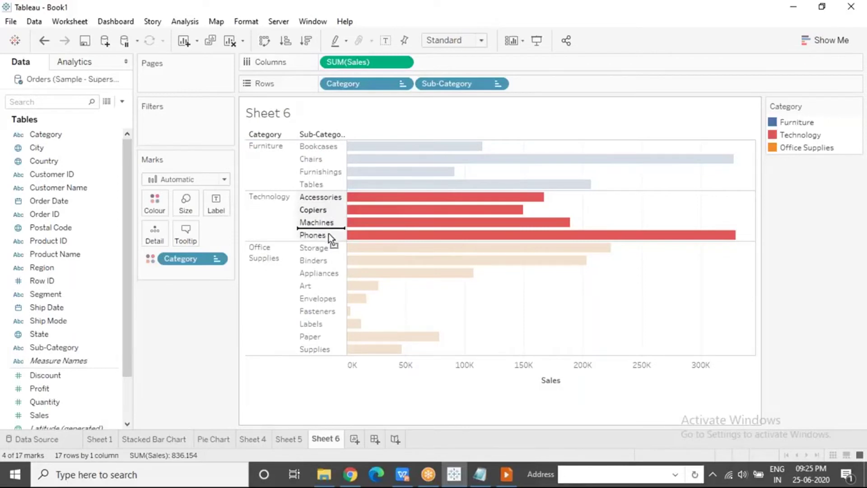
pyautogui.moveTo(329, 234)
pyautogui.mouseDown()
pyautogui.moveTo(327, 164)
pyautogui.moveTo(315, 277)
pyautogui.moveTo(332, 221)
pyautogui.moveTo(329, 231)
pyautogui.mouseUp()
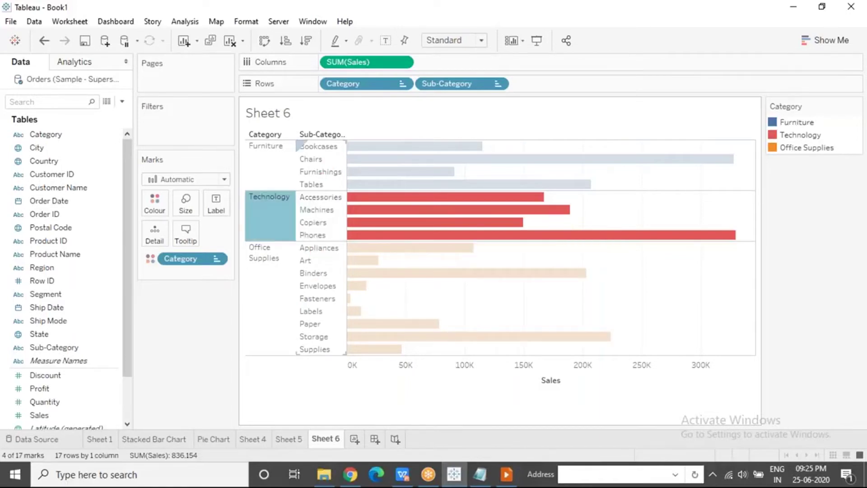
pyautogui.press('Escape')
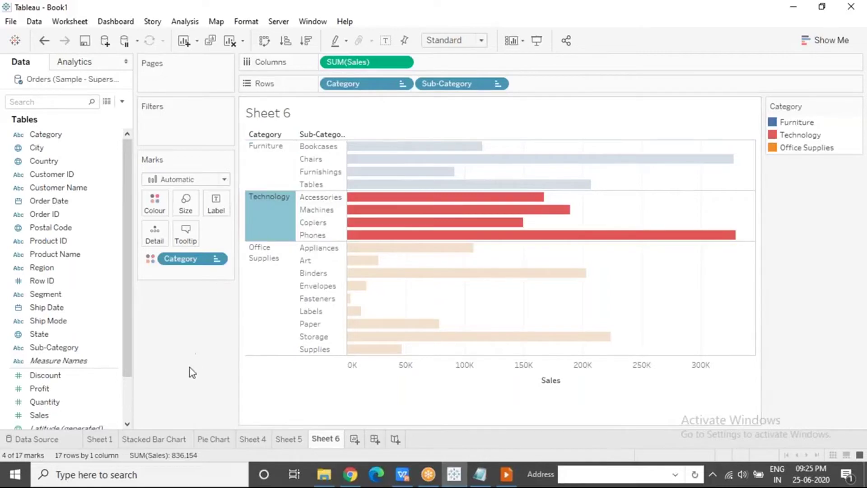
# Step: Reorder the Category colour legend to Technology, Office Supplies, Furniture, and clear the legend highlight
pyautogui.click(789, 137)
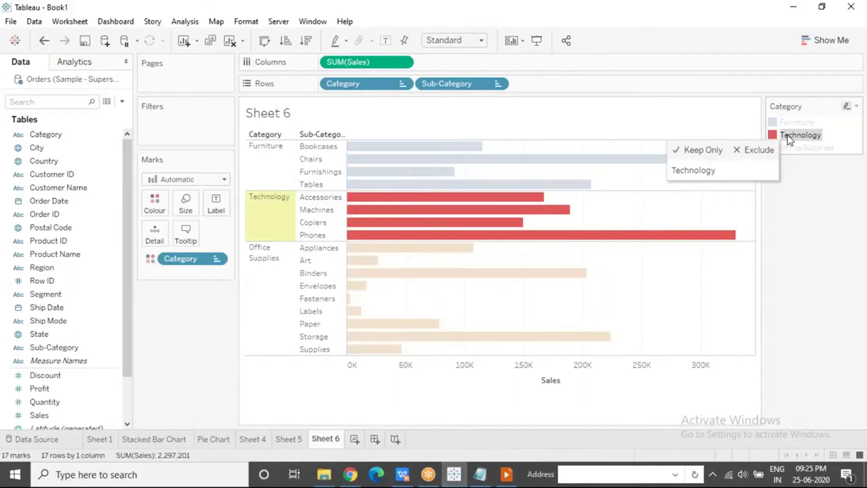
pyautogui.click(790, 137)
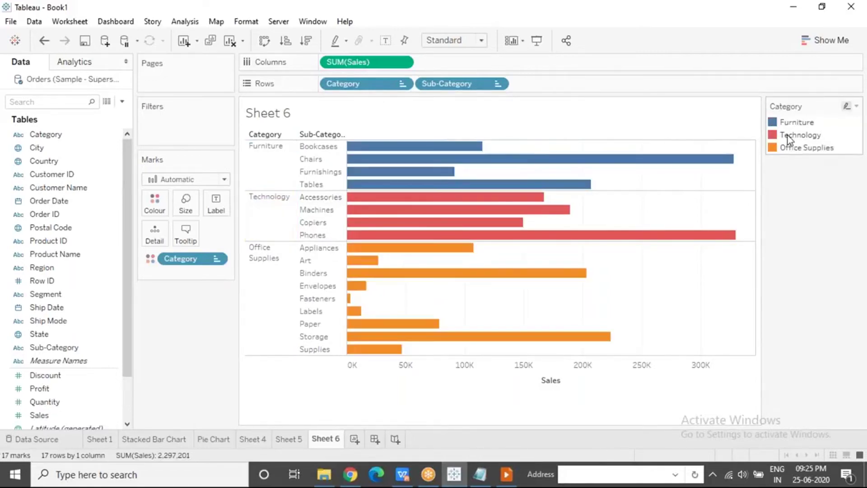
pyautogui.click(810, 134)
pyautogui.moveTo(812, 120); pyautogui.dragTo(811, 120)
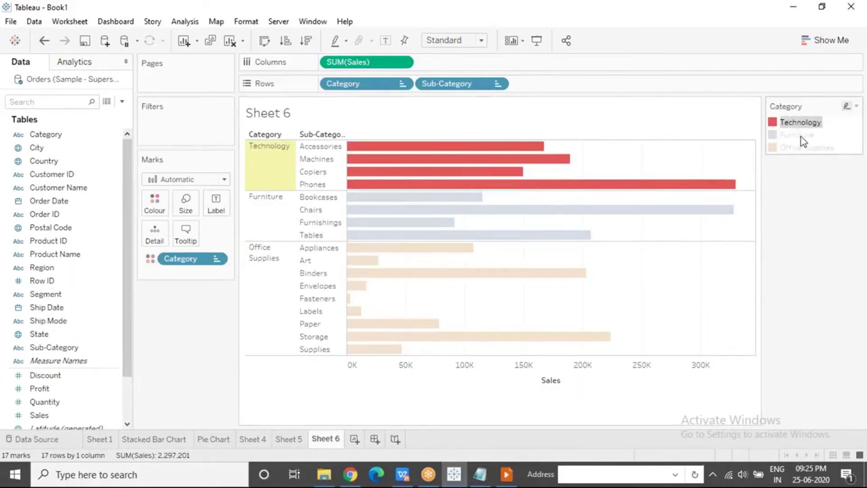
pyautogui.click(794, 147)
pyautogui.moveTo(796, 148); pyautogui.dragTo(807, 128)
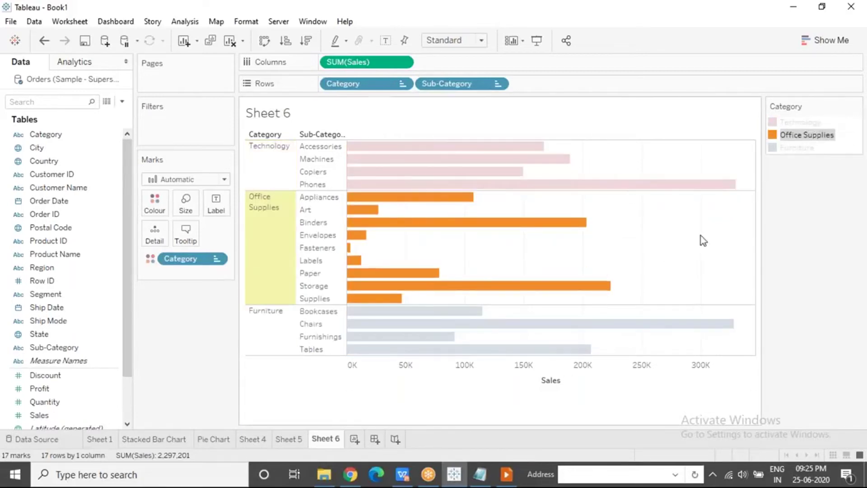
pyautogui.click(672, 267)
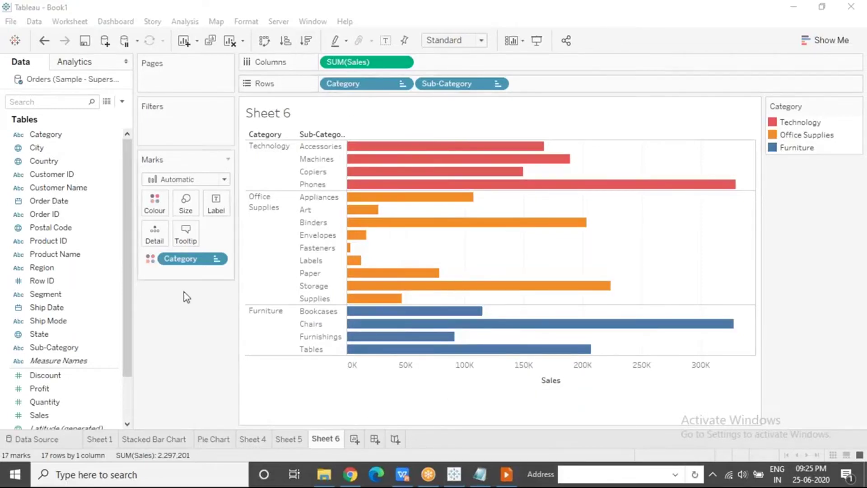
pyautogui.click(186, 322)
# Step: Move Furniture ahead of Office Supplies in the rows, and return Office Supplies to its place before Furniture
pyautogui.click(572, 243)
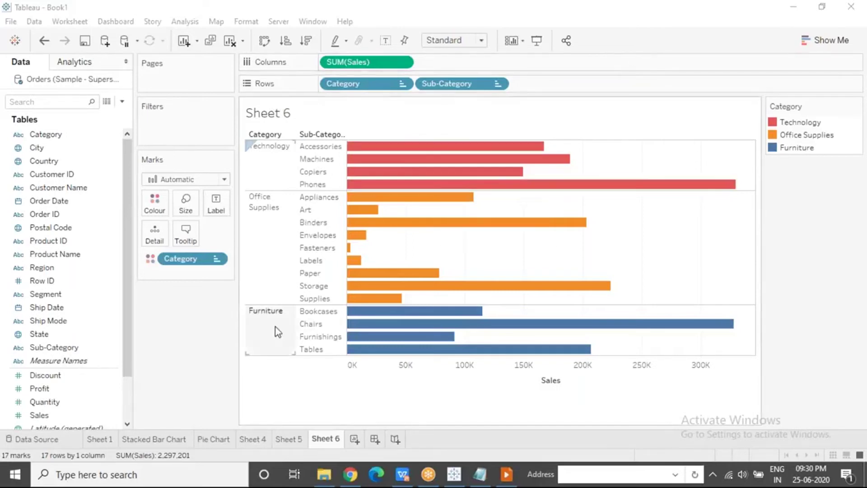
pyautogui.moveTo(275, 331); pyautogui.dragTo(264, 177)
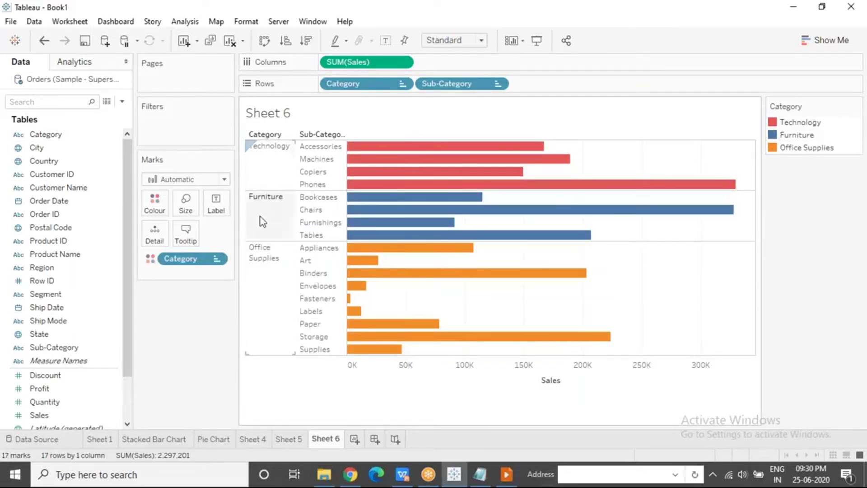
pyautogui.moveTo(270, 316); pyautogui.dragTo(261, 178)
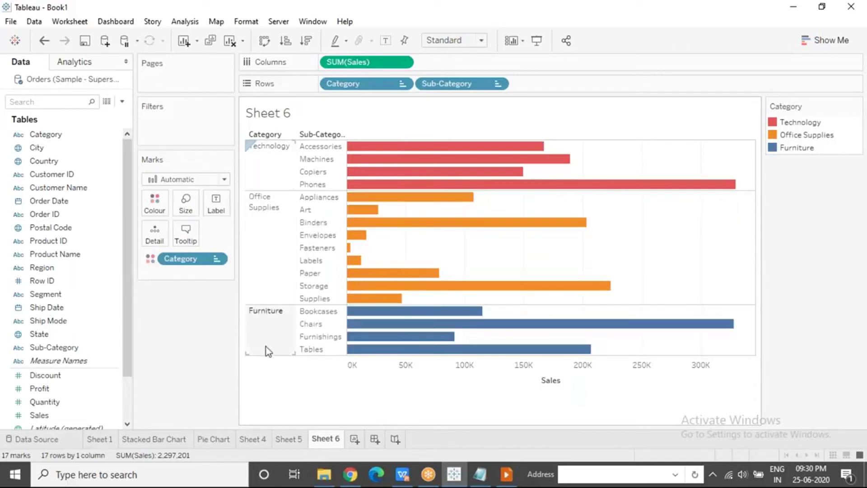
# Step: Move Chairs below Furnishings within Furniture, undo the accidental row resize, and put Chairs back above Furnishings
pyautogui.moveTo(322, 324); pyautogui.dragTo(325, 351)
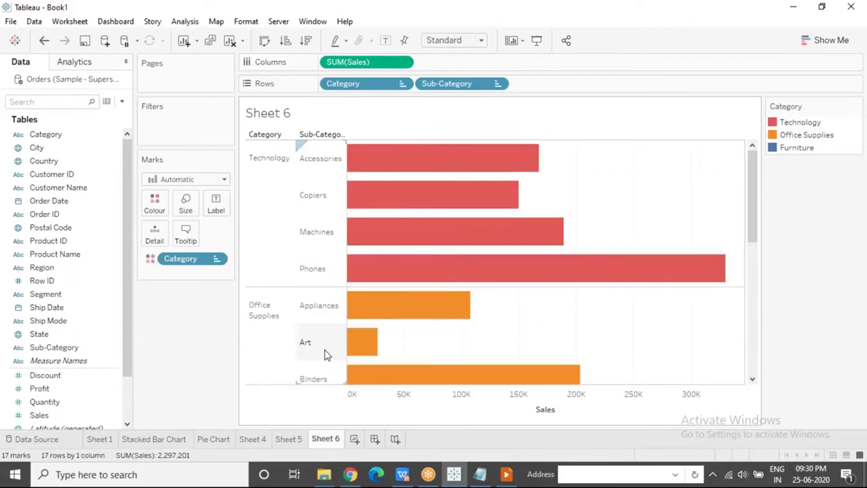
pyautogui.hotkey('ctrl', 'z')
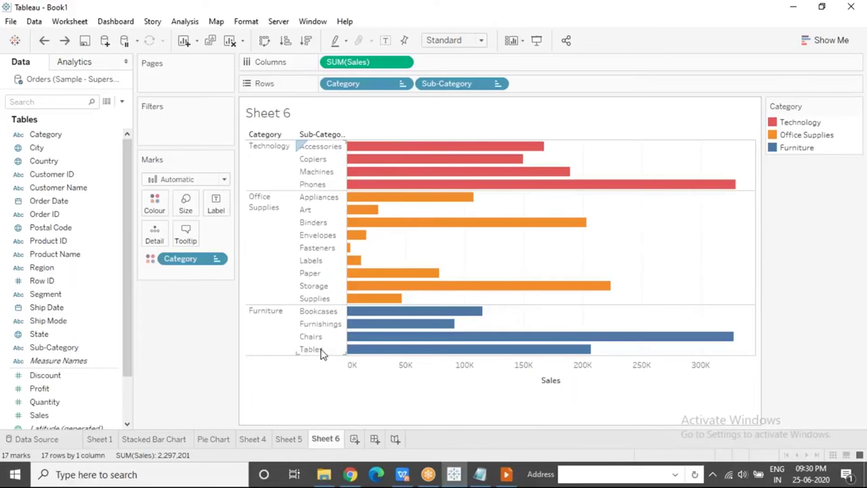
pyautogui.moveTo(320, 342); pyautogui.dragTo(315, 320)
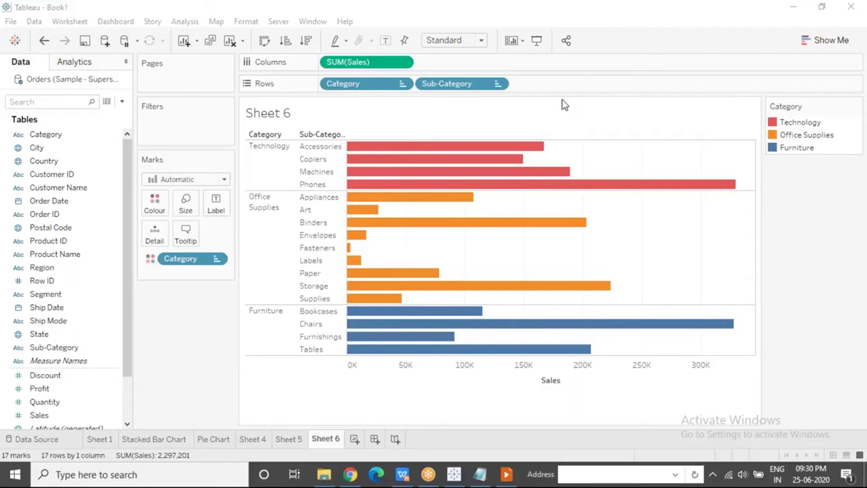
# Step: Create a new worksheet and name it Filter
pyautogui.click(354, 440)
pyautogui.doubleClick(354, 439)
pyautogui.write('Filter')
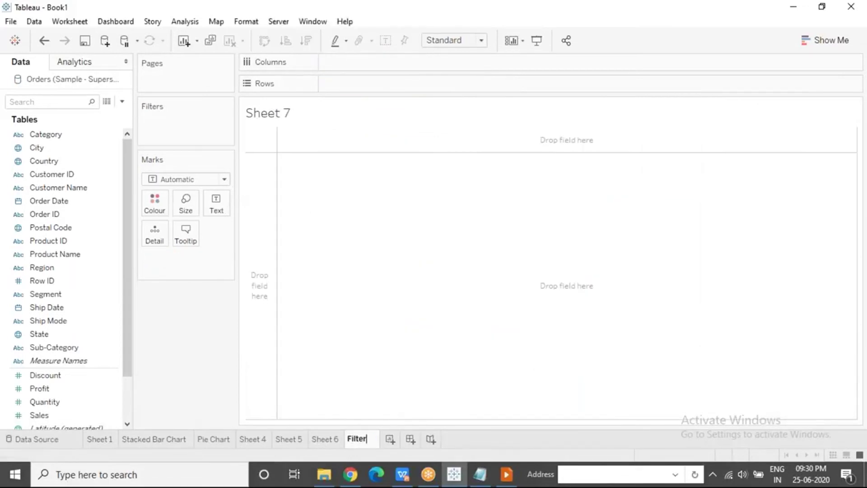
pyautogui.press('Return')
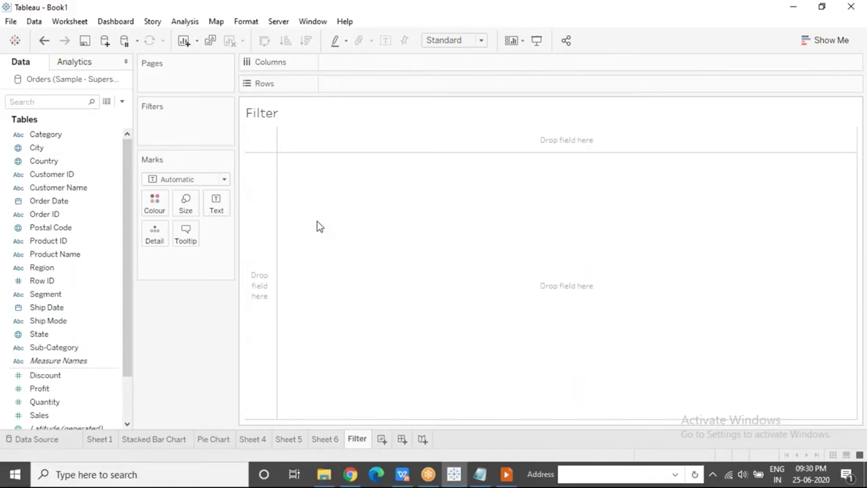
# Step: Review on the data source page how a data source filter on Region is set up with Central selected, and cancel it
pyautogui.click(53, 442)
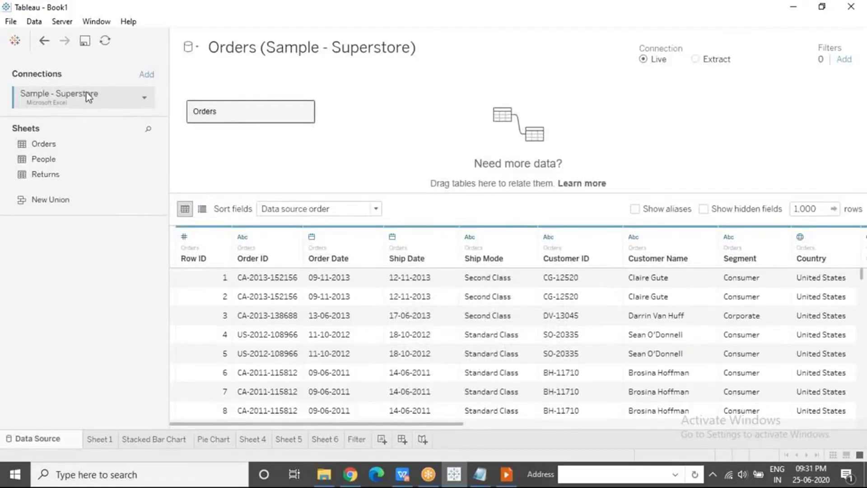
pyautogui.click(844, 59)
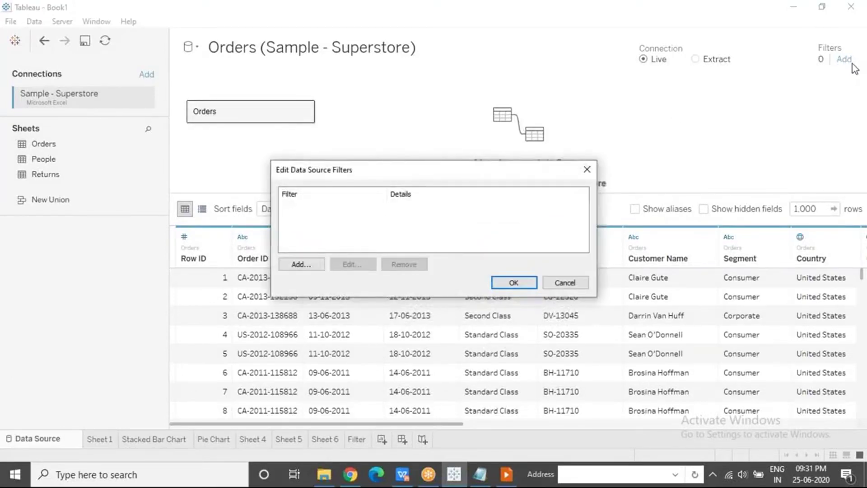
pyautogui.click(313, 265)
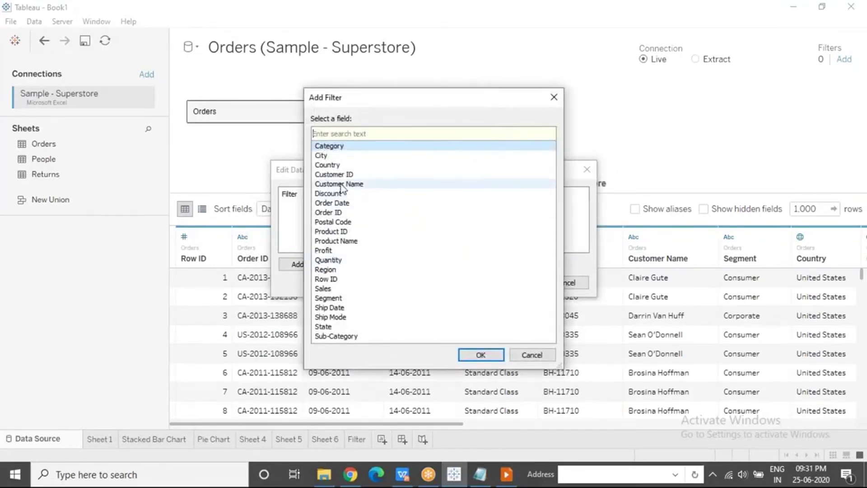
pyautogui.click(348, 270)
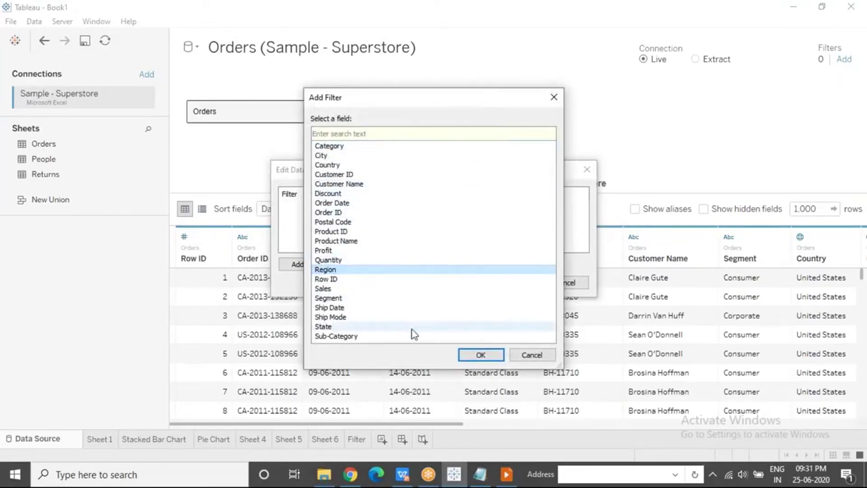
pyautogui.click(471, 356)
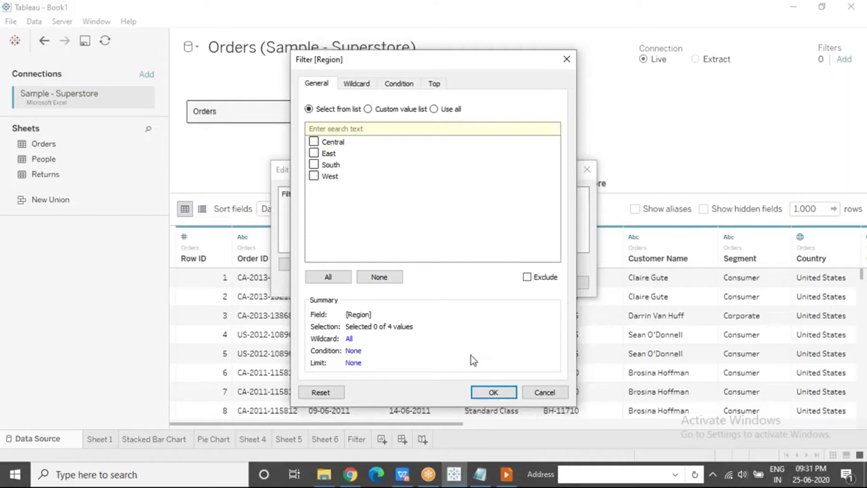
pyautogui.click(313, 142)
pyautogui.click(547, 391)
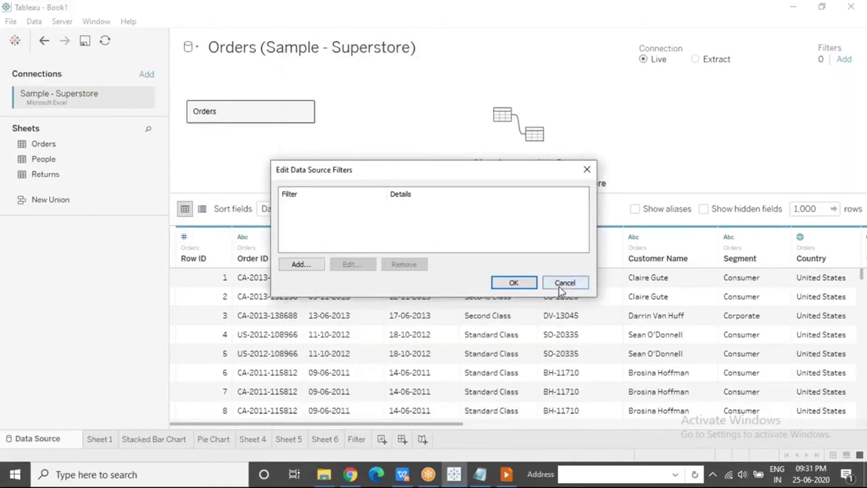
pyautogui.click(565, 282)
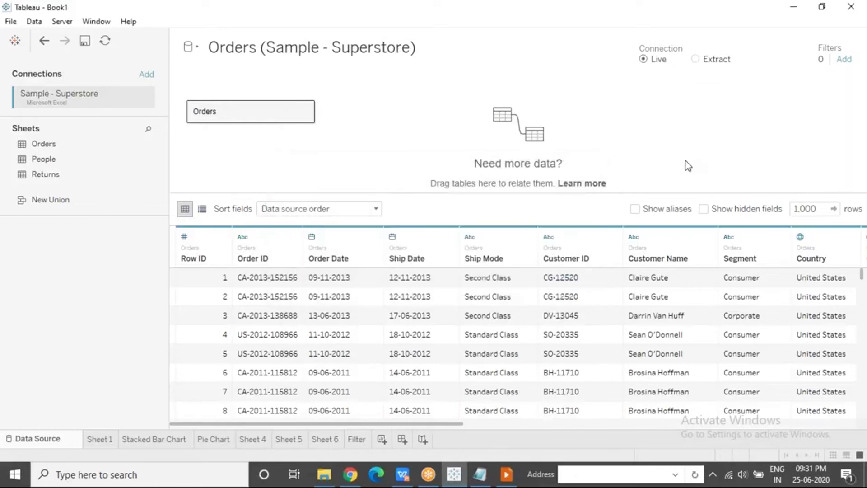
# Step: Switch the Orders connection to Extract and review the fields available for an extract filter, closing the settings without adding one
pyautogui.click(695, 59)
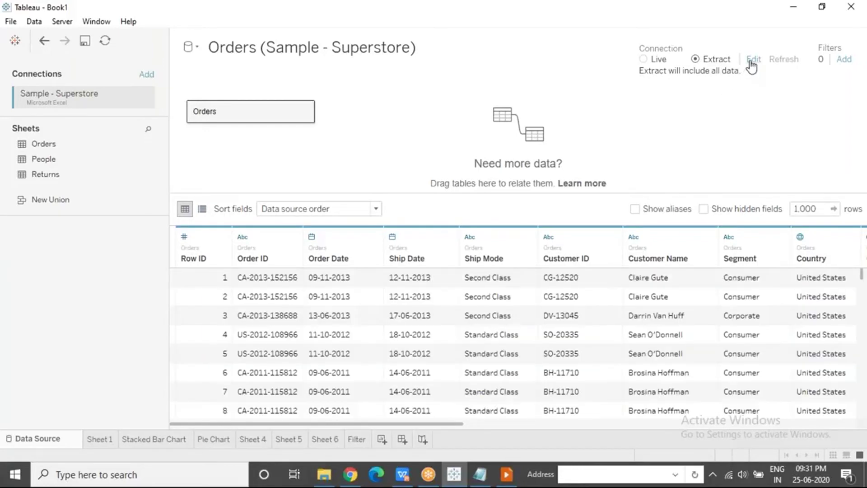
pyautogui.click(753, 60)
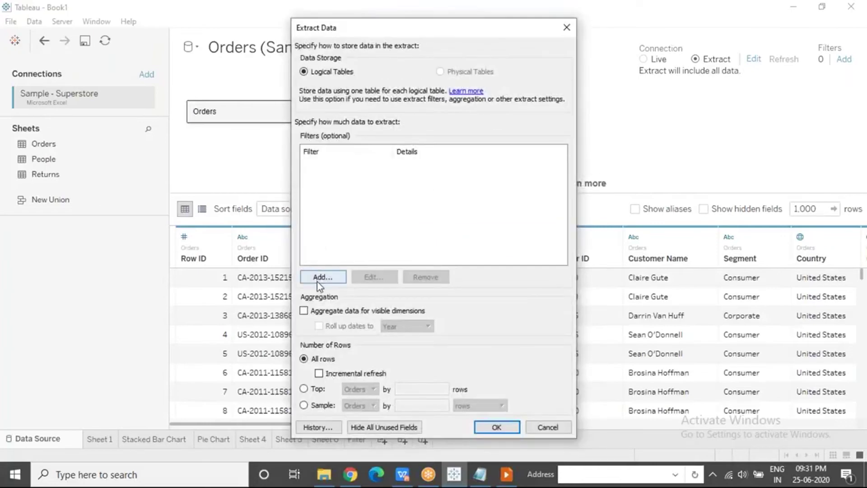
pyautogui.click(317, 282)
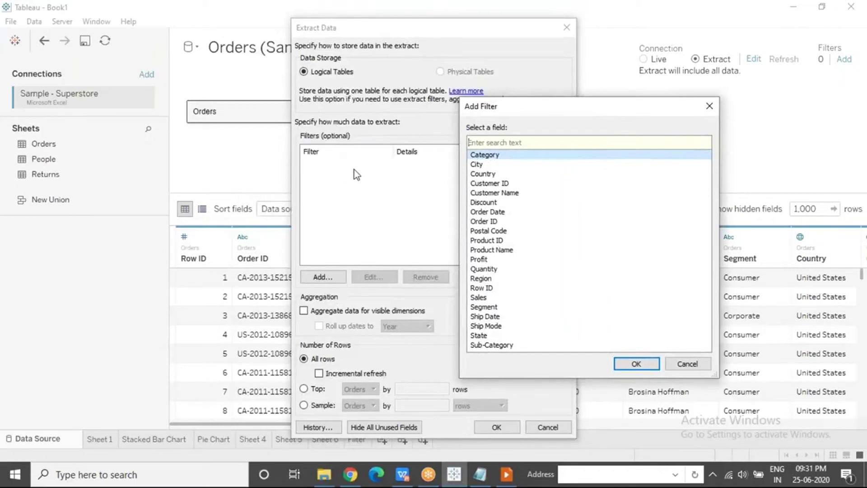
pyautogui.click(709, 107)
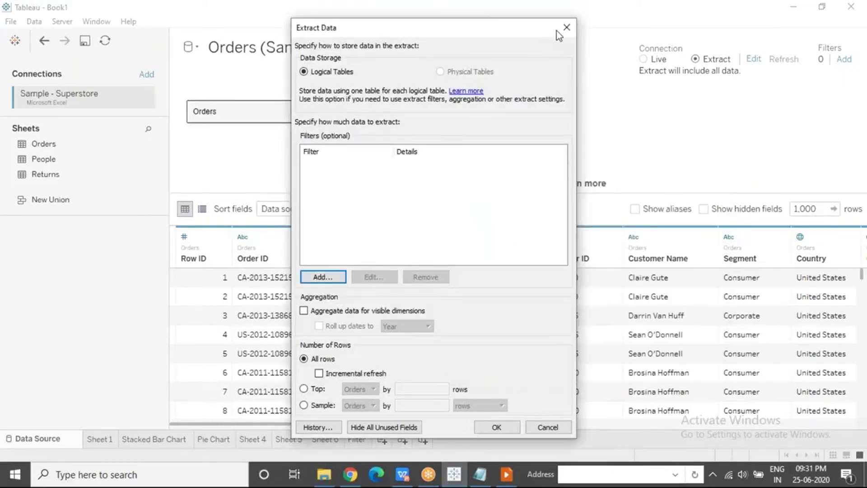
pyautogui.click(565, 29)
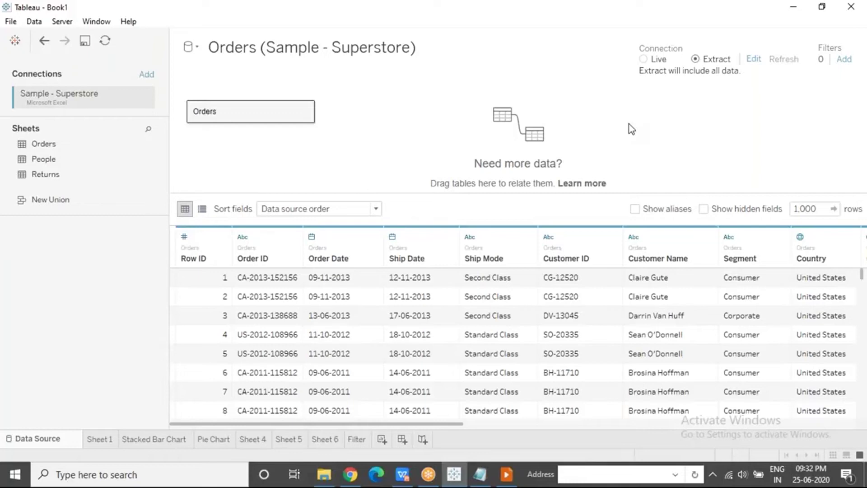
# Step: Look over the extract settings once more without changing them, and switch the Orders connection back to Live
pyautogui.click(754, 59)
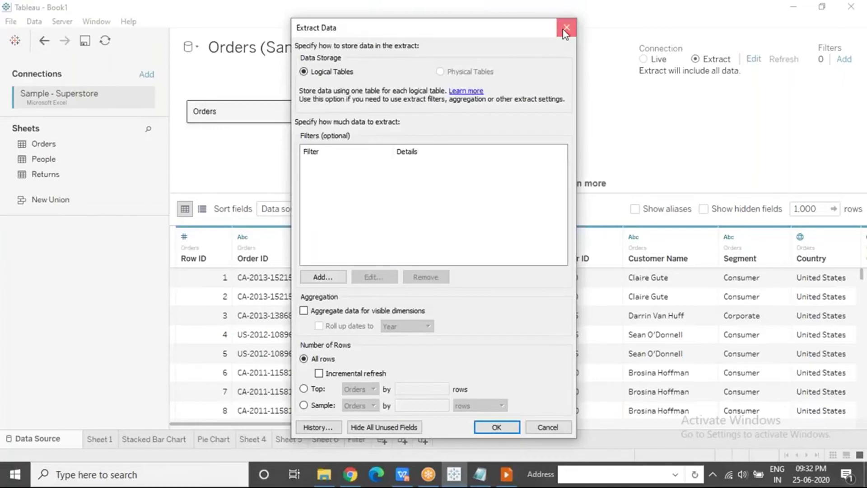
pyautogui.click(567, 28)
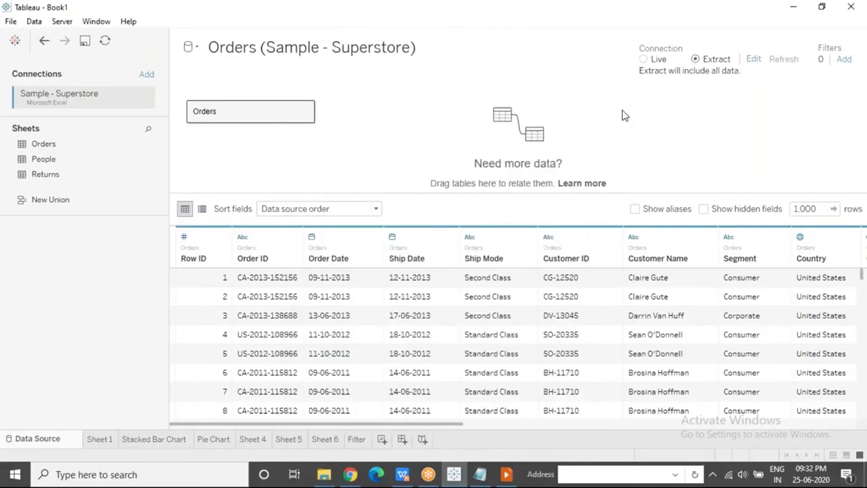
pyautogui.click(643, 59)
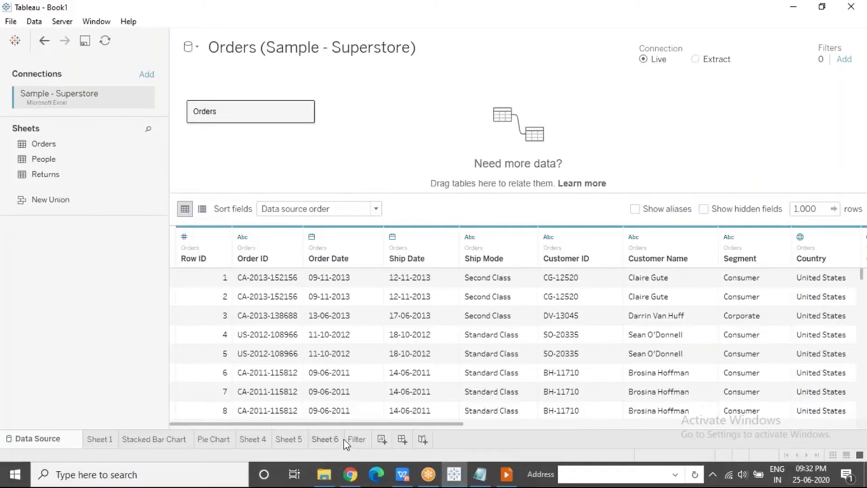
# Step: Build a bar chart on the Filter worksheet with Sub-Category as rows and the sum of Profit as columns
pyautogui.click(352, 440)
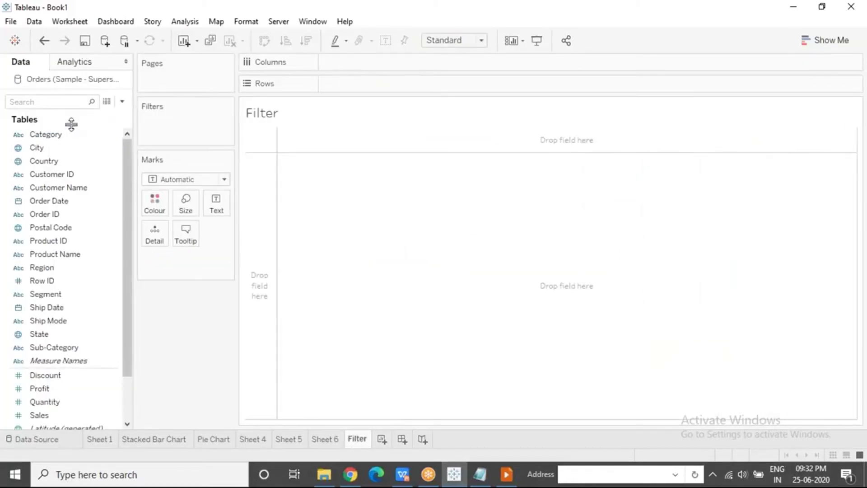
pyautogui.moveTo(60, 351); pyautogui.dragTo(356, 85)
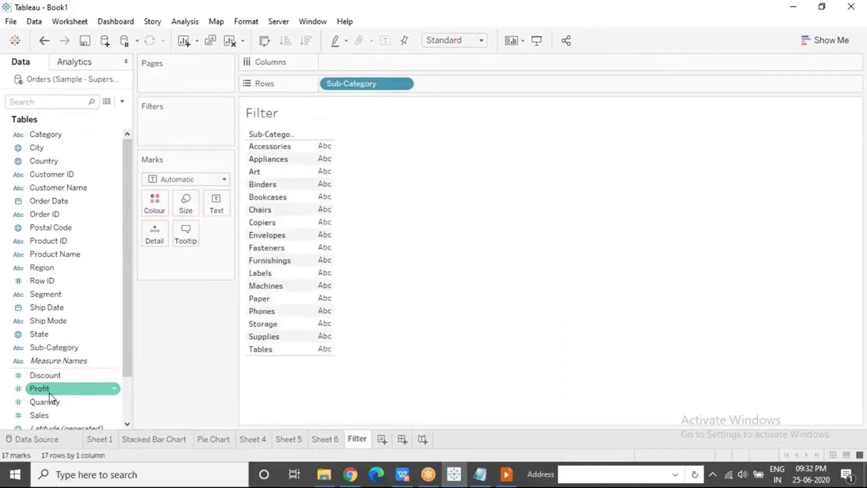
pyautogui.moveTo(45, 389); pyautogui.dragTo(356, 62)
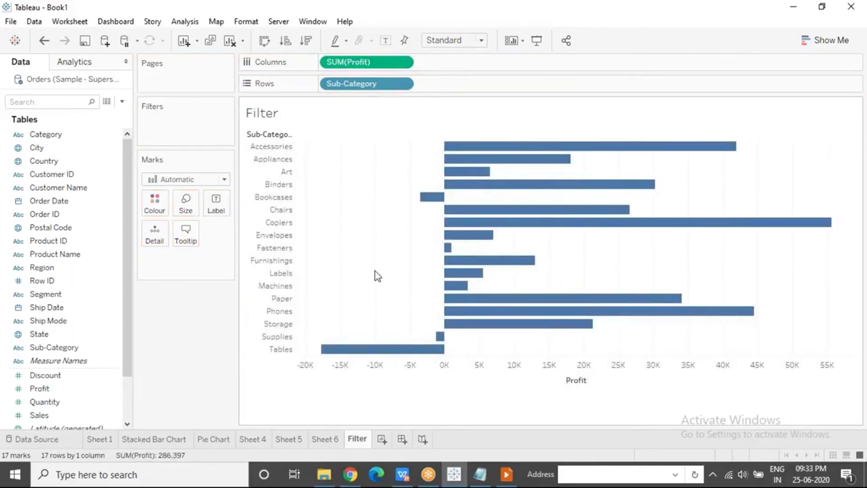
pyautogui.click(506, 483)
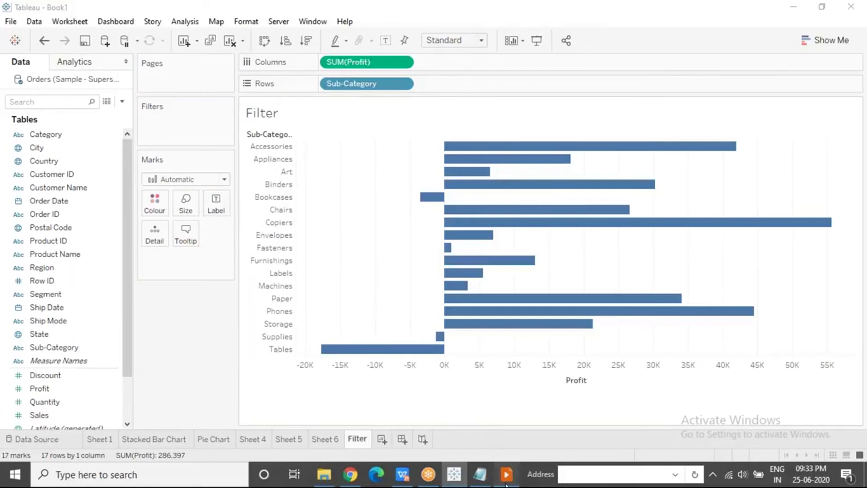
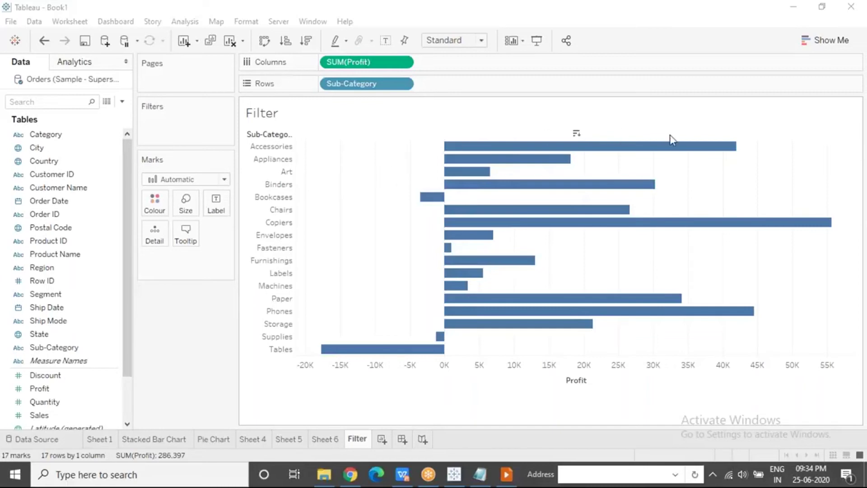
pyautogui.moveTo(618, 189)
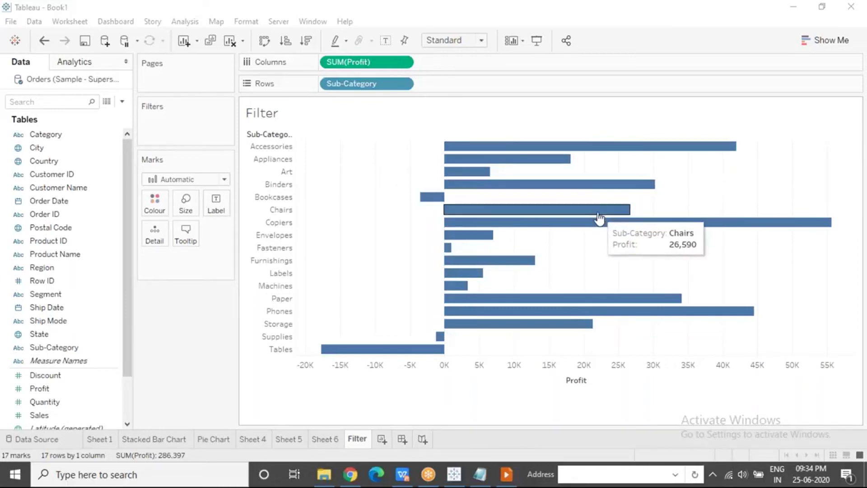
pyautogui.moveTo(375, 357)
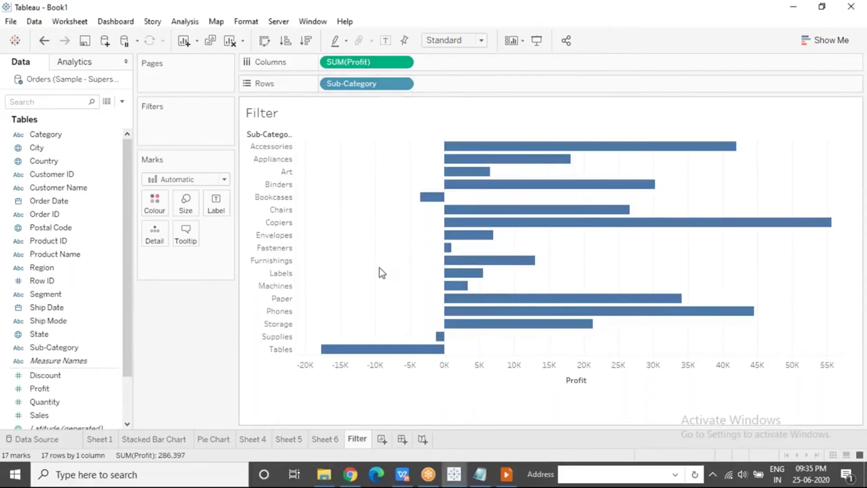
# Step: Start a filter on Sub-Category and look over its Wildcard, Condition and Top options before returning to the General value list
pyautogui.click(90, 352)
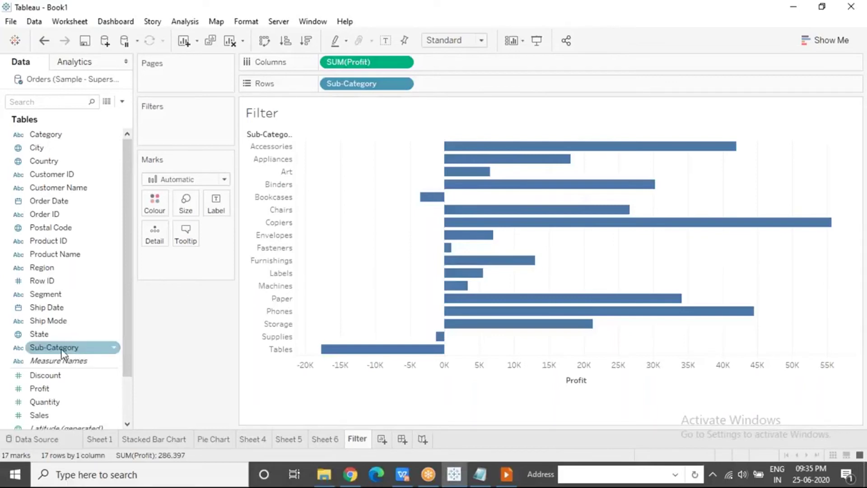
pyautogui.moveTo(62, 353); pyautogui.dragTo(166, 126)
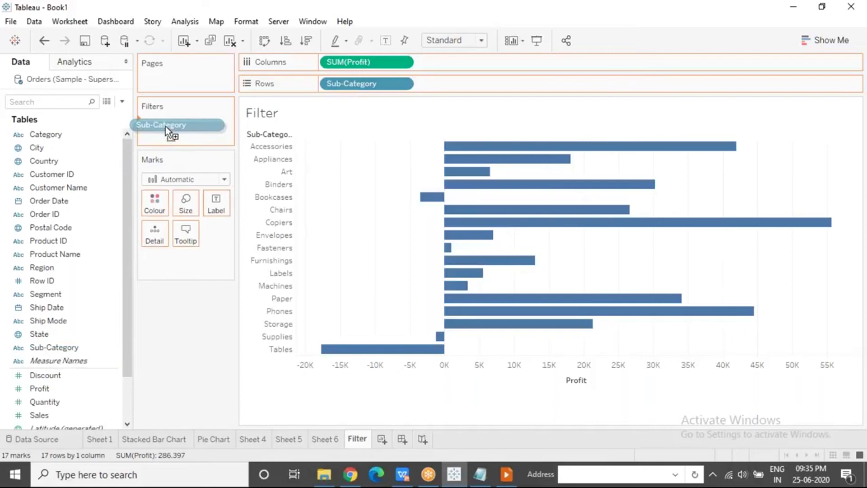
pyautogui.moveTo(165, 127); pyautogui.dragTo(166, 126)
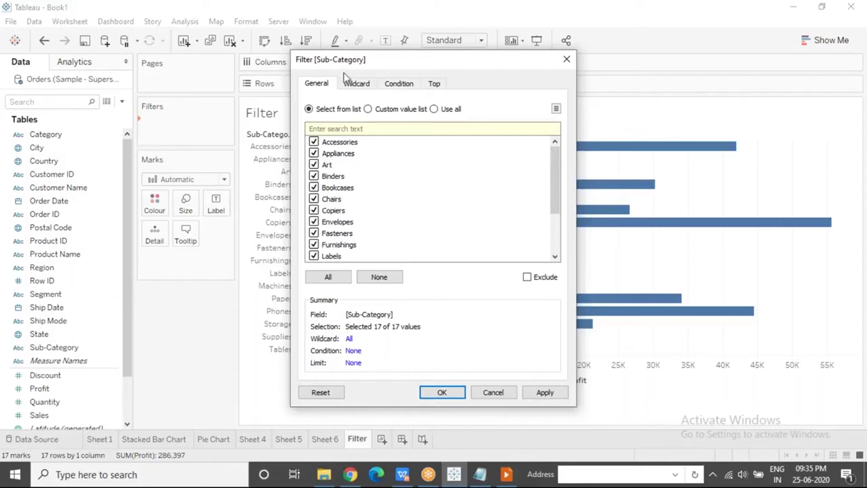
pyautogui.click(355, 85)
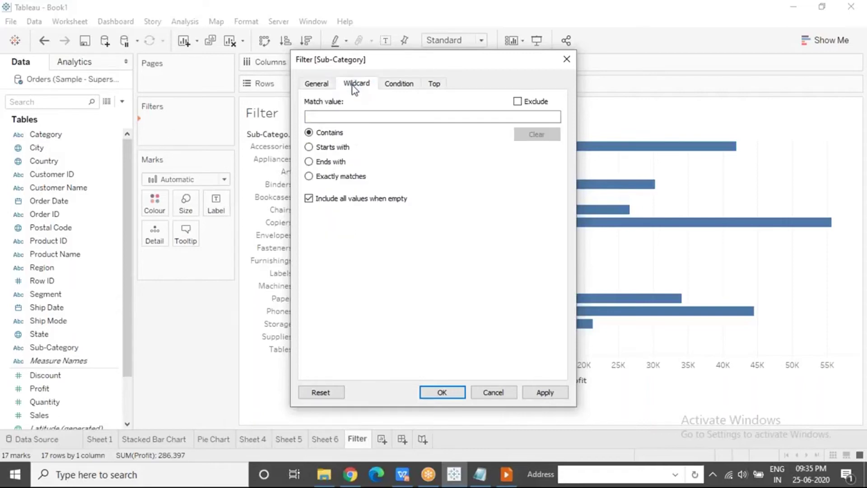
pyautogui.click(398, 84)
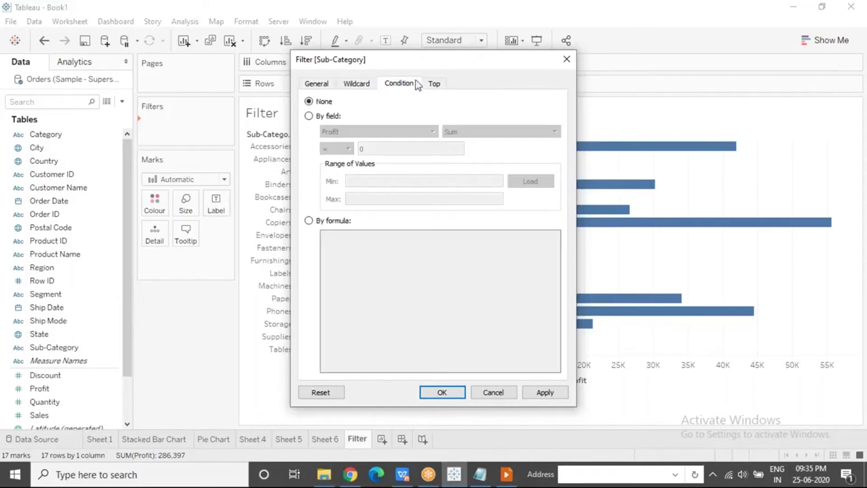
pyautogui.click(435, 87)
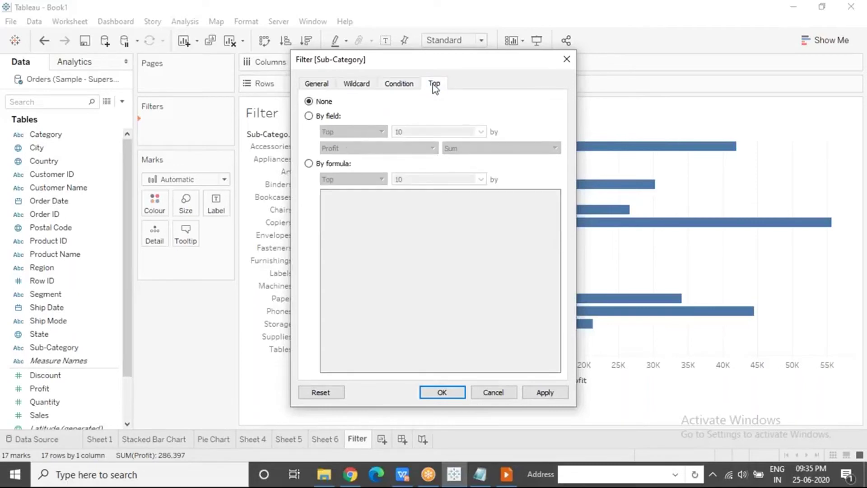
pyautogui.click(327, 84)
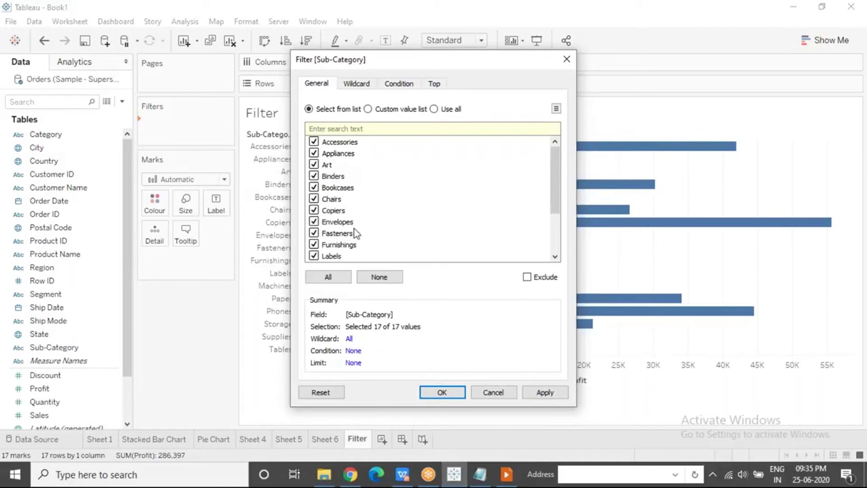
# Step: Deselect Accessories, Appliances and Art in the Sub-Category filter and apply it to the chart
pyautogui.click(314, 141)
pyautogui.click(314, 165)
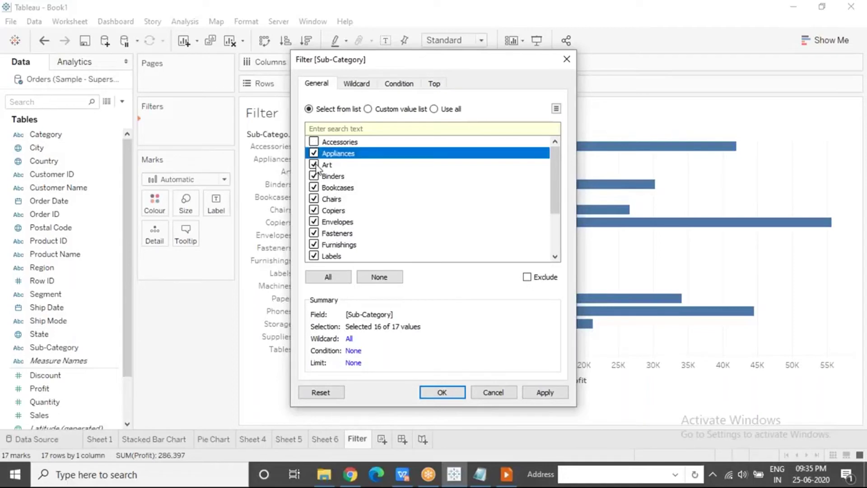
pyautogui.click(314, 153)
pyautogui.moveTo(411, 61); pyautogui.dragTo(458, 43)
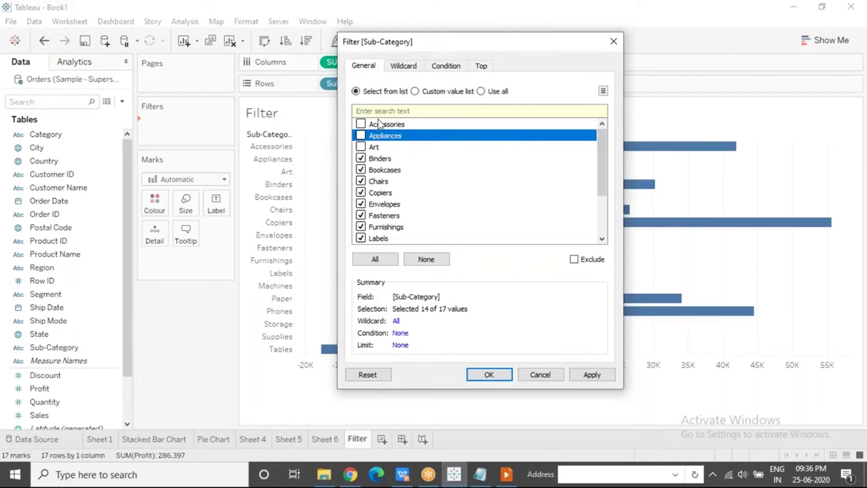
pyautogui.click(600, 377)
pyautogui.click(587, 378)
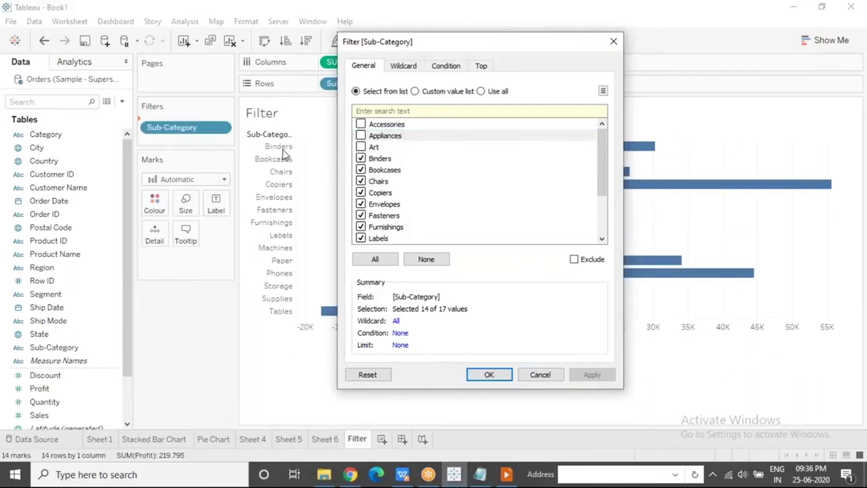
# Step: Apply a wildcard match to the Sub-Category filter for values that contain "i"
pyautogui.click(399, 70)
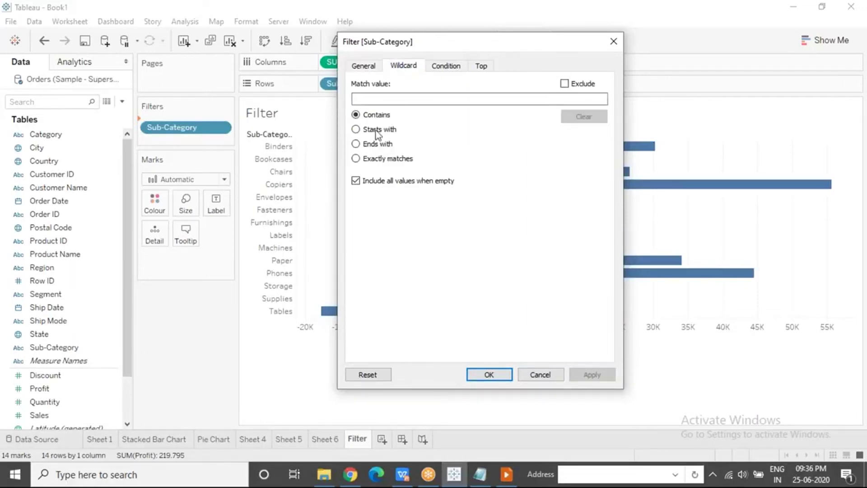
pyautogui.click(377, 99)
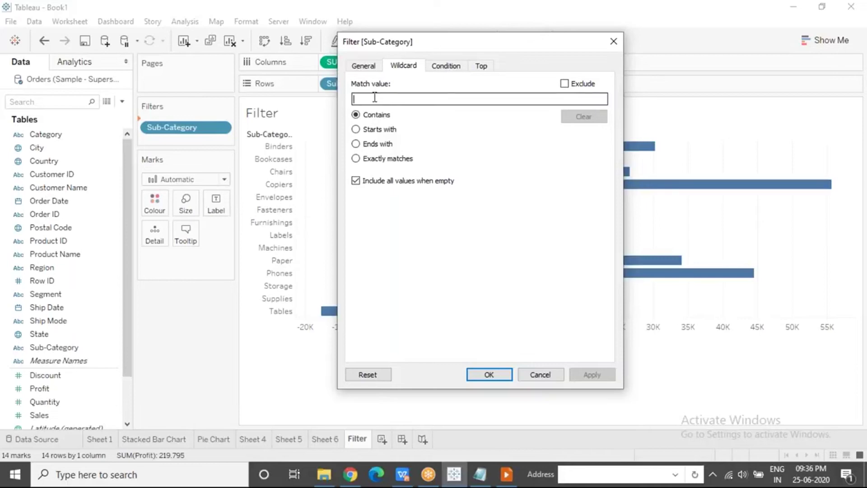
pyautogui.write('i')
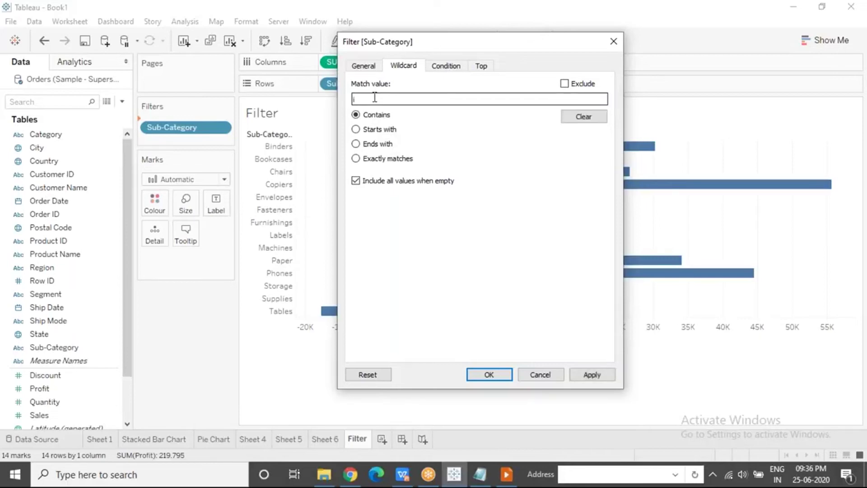
pyautogui.click(590, 375)
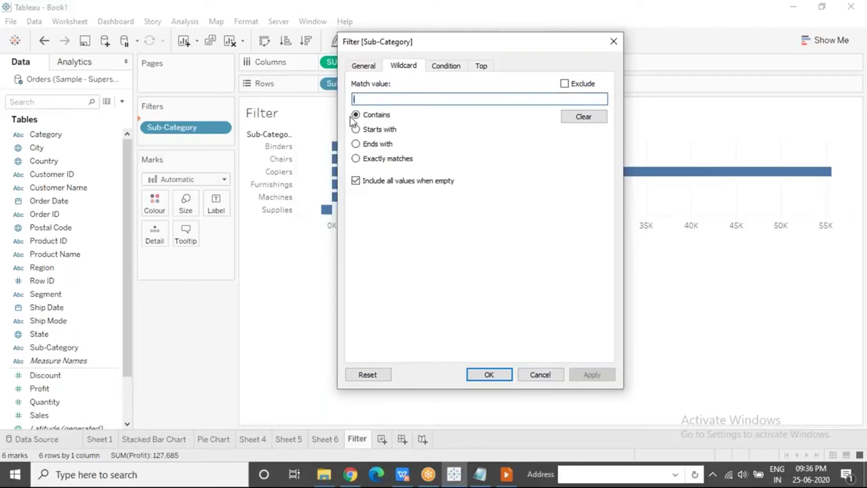
# Step: Change the Sub-Category wildcard match to values that end with "es" and apply it
pyautogui.click(356, 144)
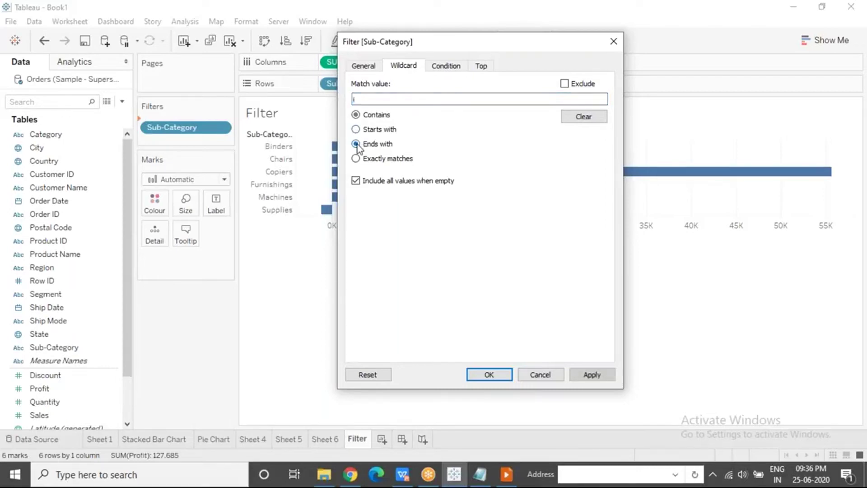
pyautogui.click(354, 99)
pyautogui.write('s')
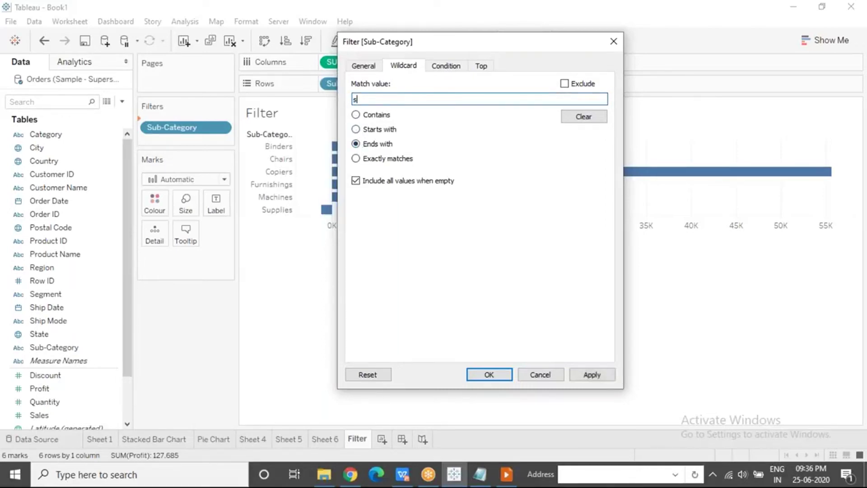
pyautogui.write('es')
pyautogui.press('BackSpace')
pyautogui.press('BackSpace')
pyautogui.press('BackSpace')
pyautogui.write('es')
pyautogui.click(590, 376)
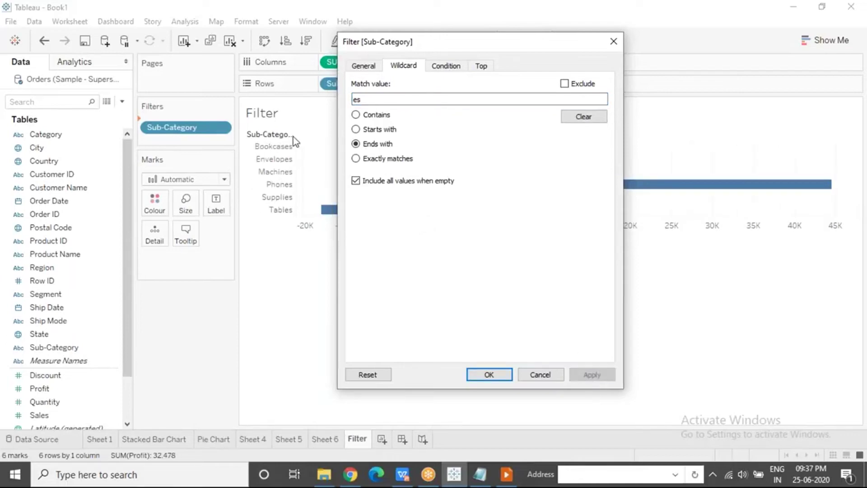
# Step: Set the Ends with match value of the Sub-Category filter to "s" and apply it
pyautogui.click(374, 99)
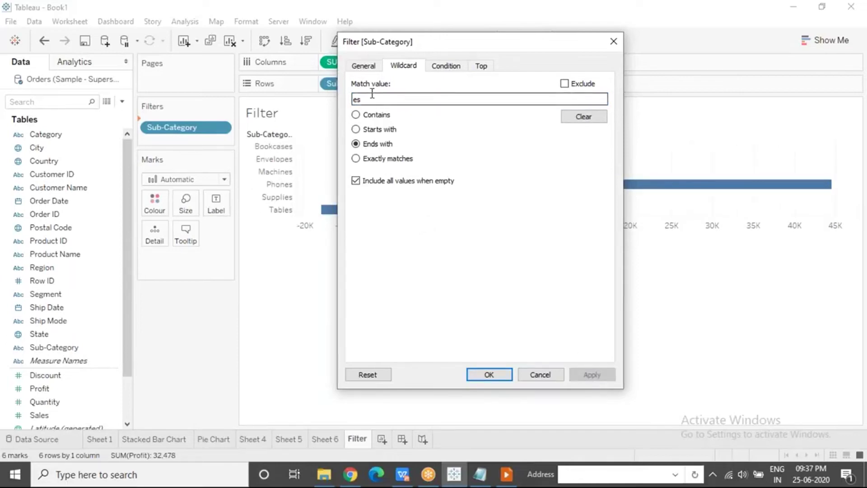
pyautogui.press('BackSpace')
pyautogui.press('BackSpace')
pyautogui.write('s')
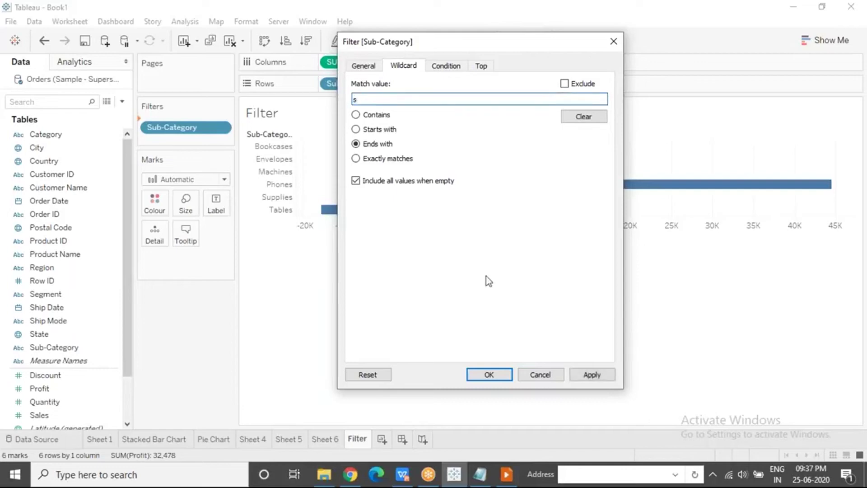
pyautogui.click(578, 375)
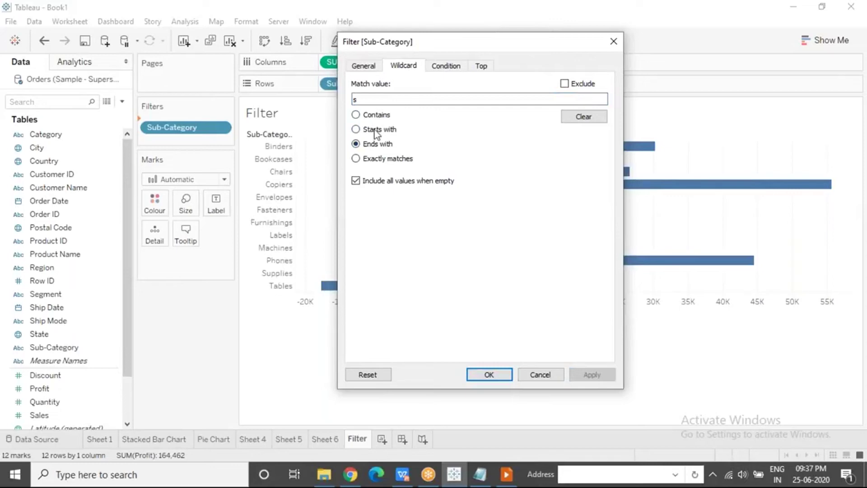
pyautogui.click(374, 98)
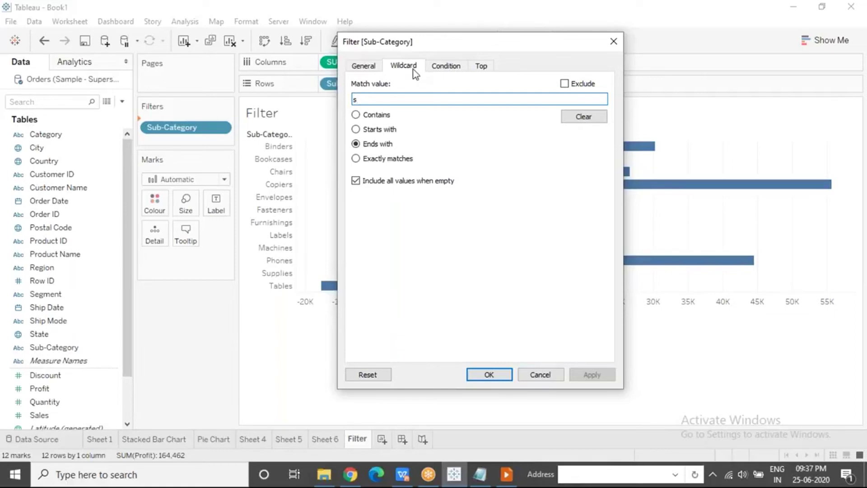
# Step: Filter Sub-Category by a field condition that keeps values whose sum of Profit is greater than 0, and apply it
pyautogui.click(446, 67)
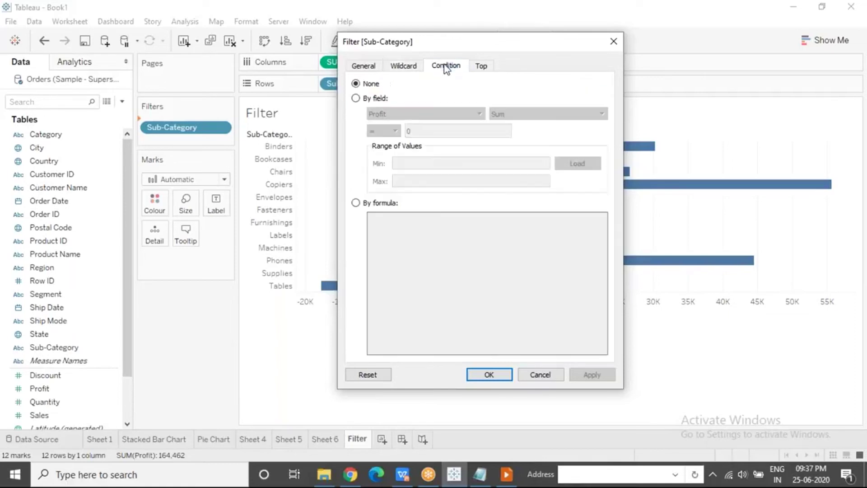
pyautogui.click(356, 99)
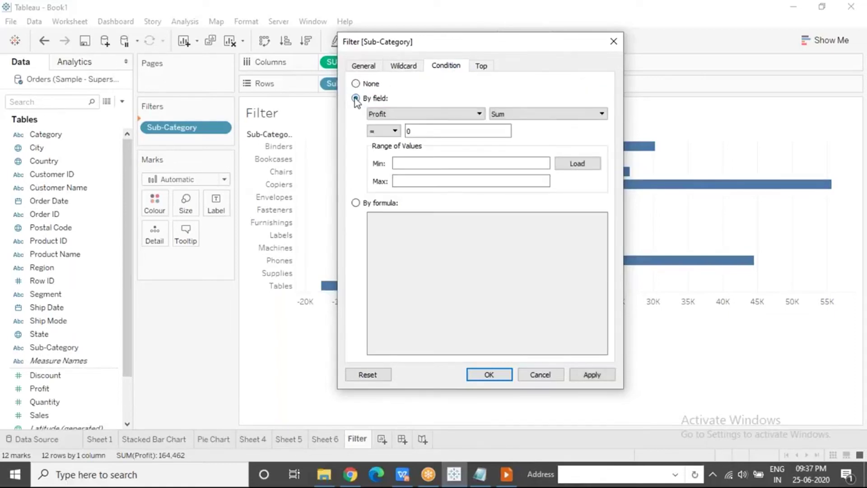
pyautogui.click(355, 84)
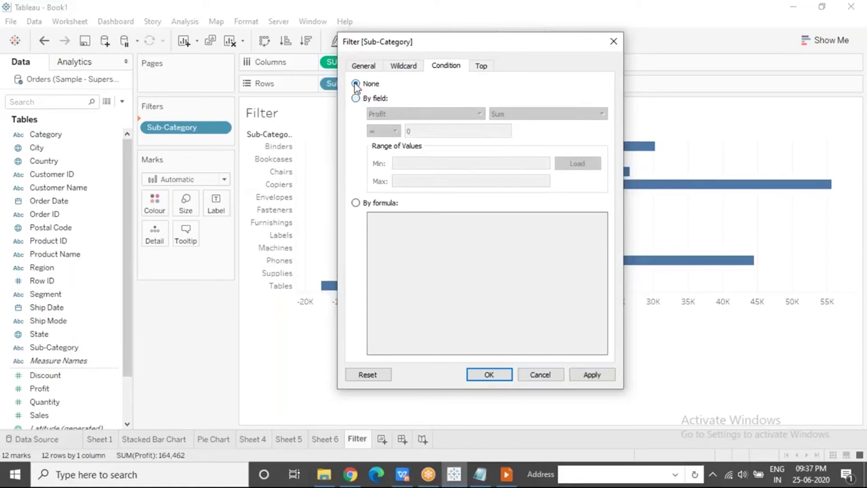
pyautogui.click(355, 203)
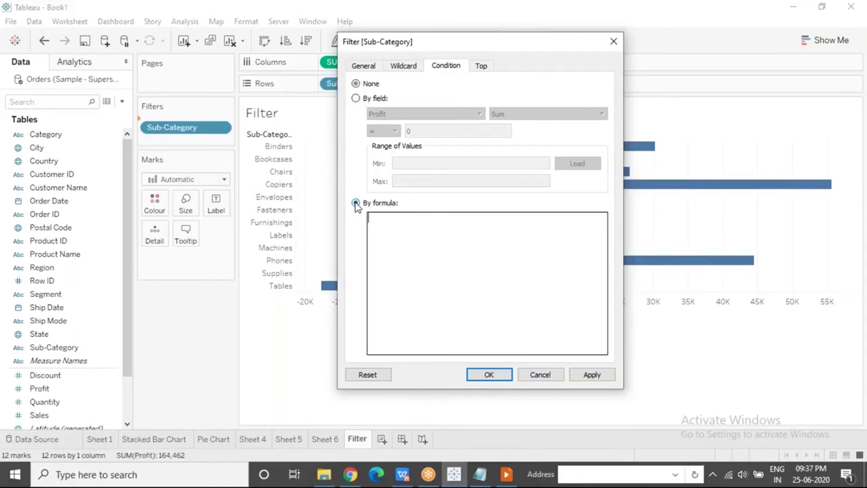
pyautogui.click(358, 99)
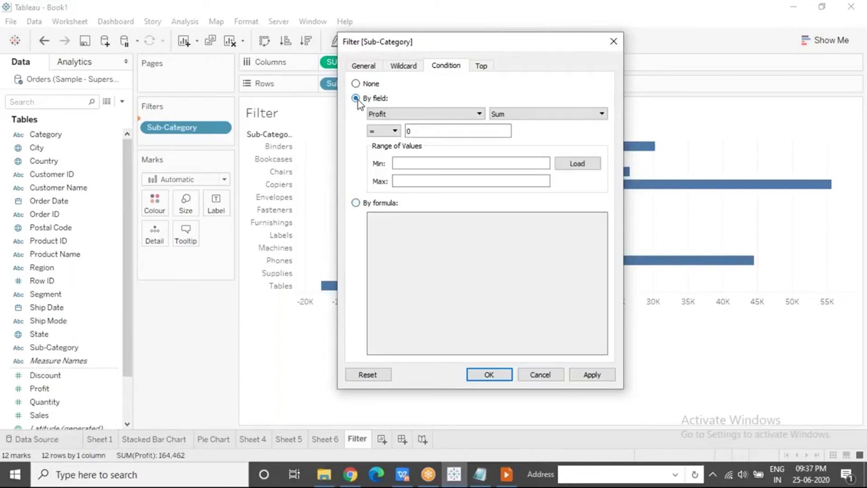
pyautogui.click(645, 57)
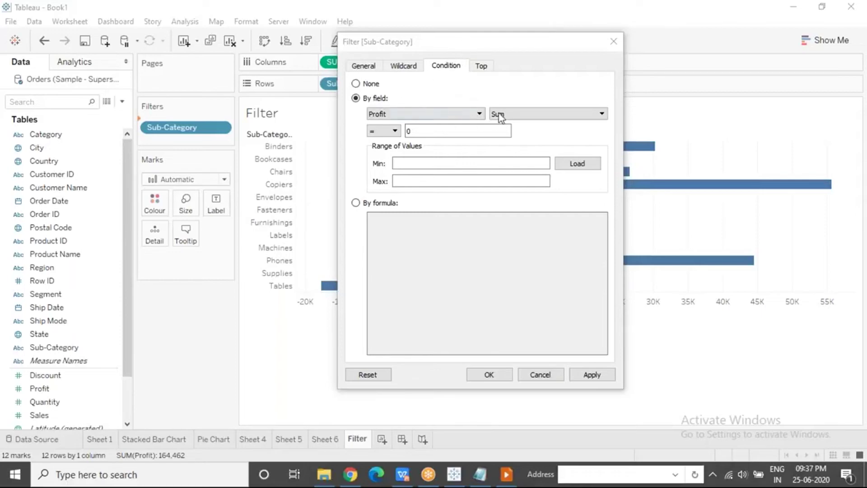
pyautogui.click(395, 131)
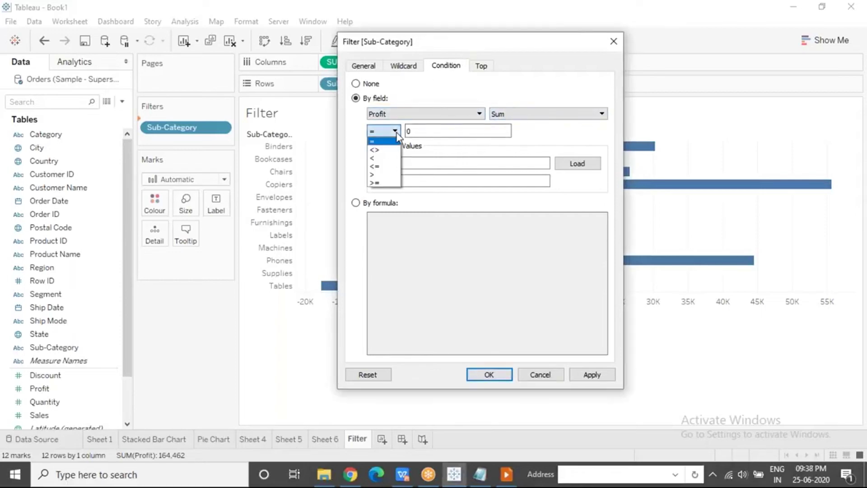
pyautogui.click(382, 176)
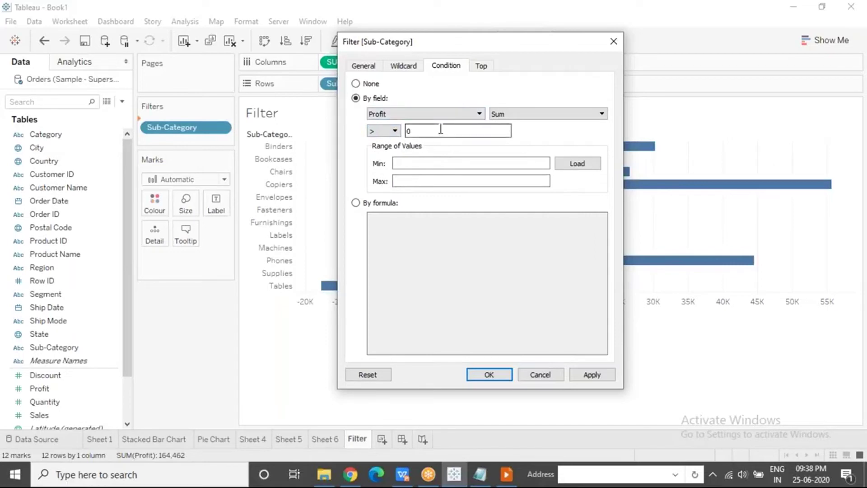
pyautogui.moveTo(475, 48); pyautogui.dragTo(141, 27)
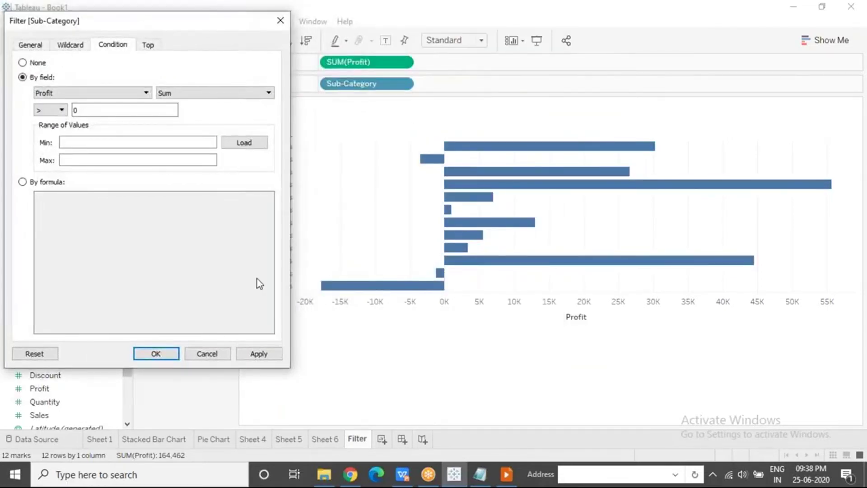
pyautogui.click(259, 355)
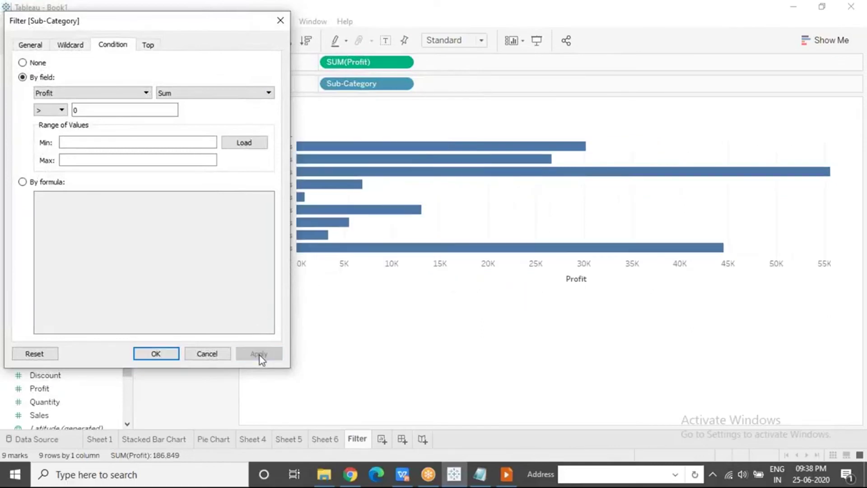
pyautogui.moveTo(210, 19); pyautogui.dragTo(166, 19)
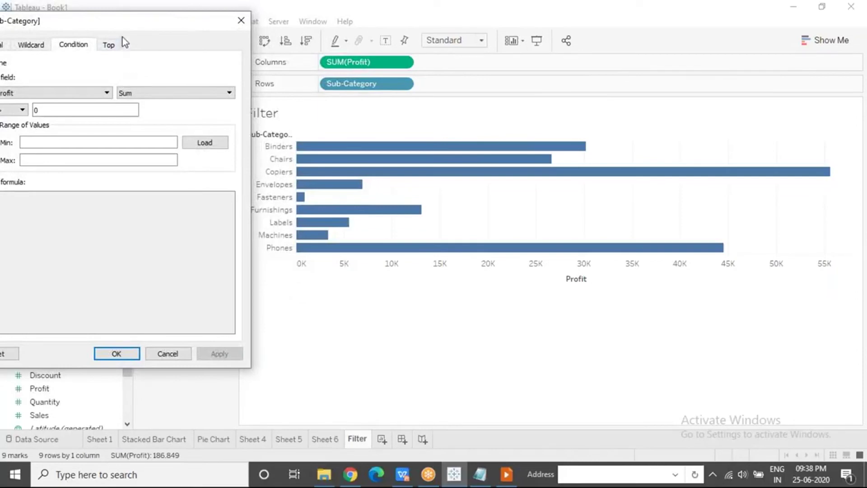
pyautogui.moveTo(127, 26); pyautogui.dragTo(625, 87)
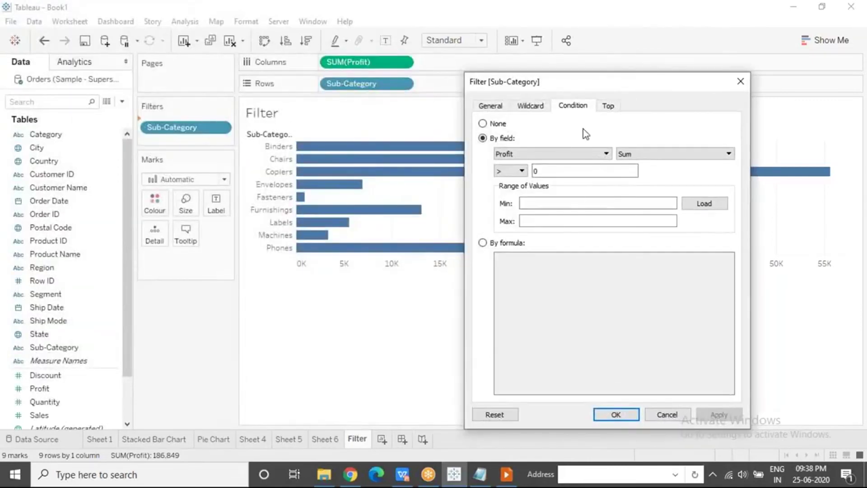
pyautogui.click(605, 20)
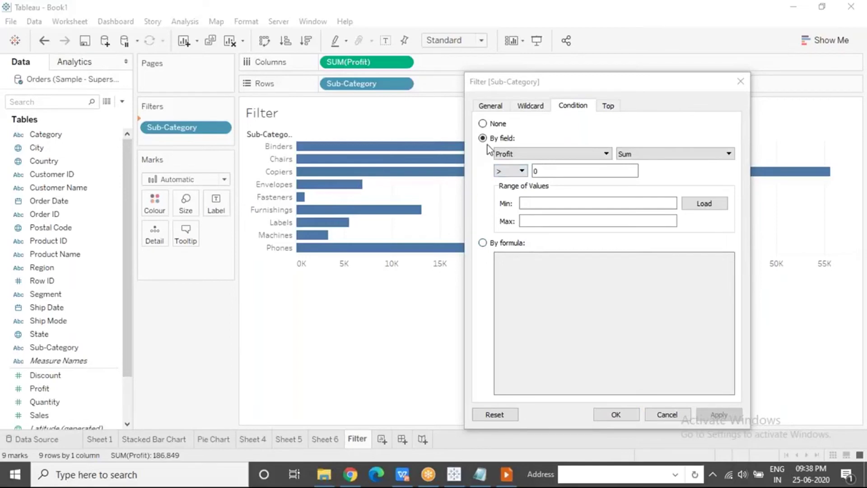
pyautogui.click(520, 173)
pyautogui.click(521, 178)
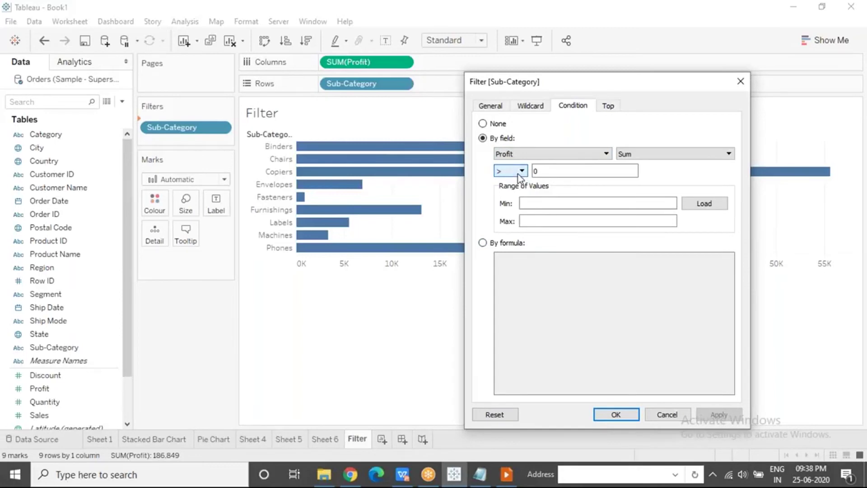
# Step: Switch the Sub-Category condition to the formula SUM([Profit]) > 5000 and SUM([Profit]) < 50000, and apply it to the chart
pyautogui.click(483, 244)
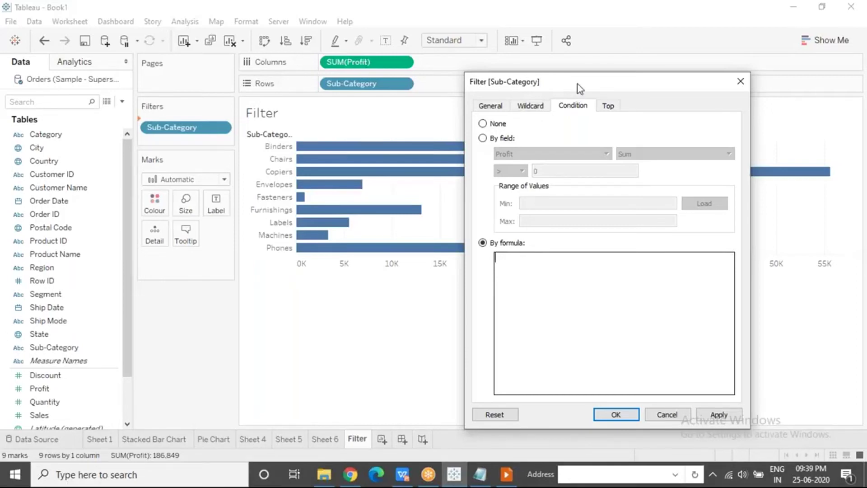
pyautogui.moveTo(576, 83); pyautogui.dragTo(524, 84)
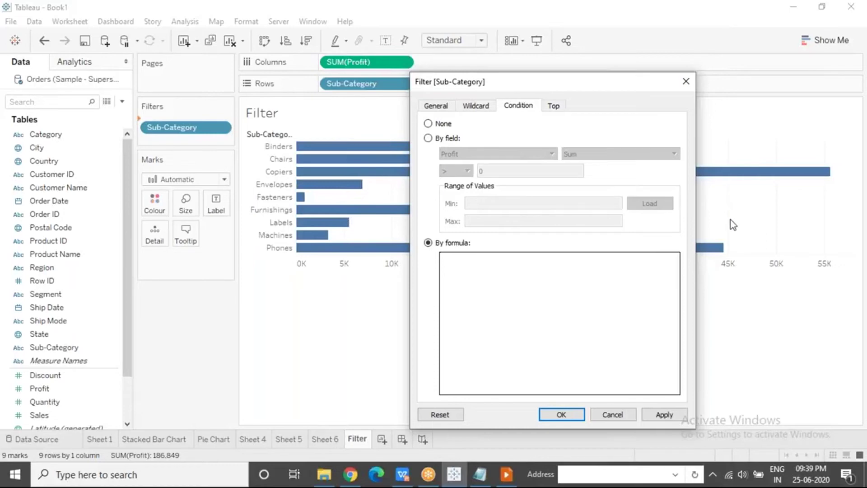
pyautogui.moveTo(609, 80); pyautogui.dragTo(482, 95)
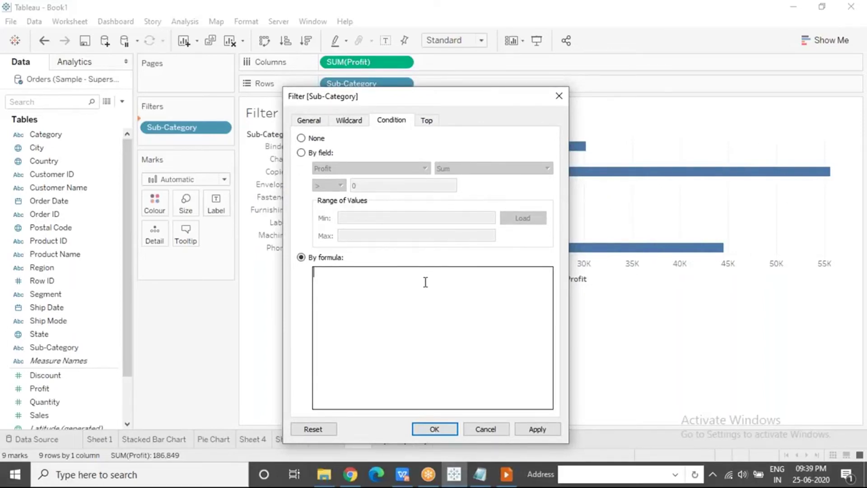
pyautogui.write('SUM([Profit]) ')
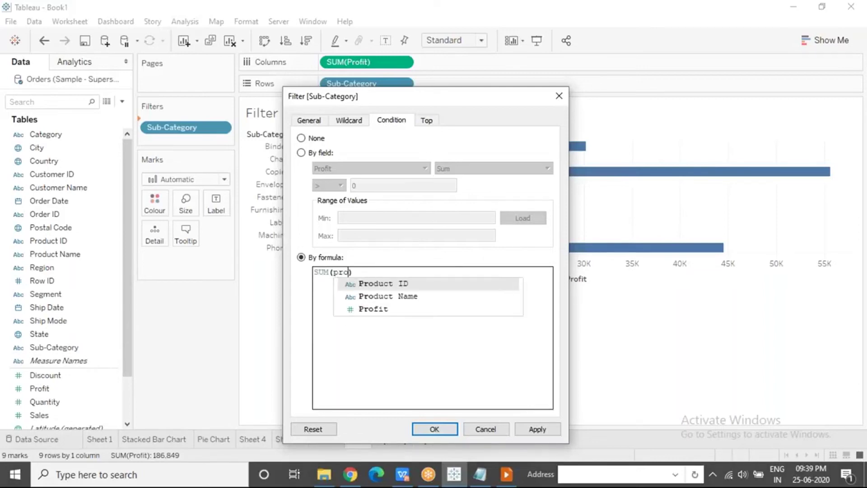
pyautogui.write('> 50')
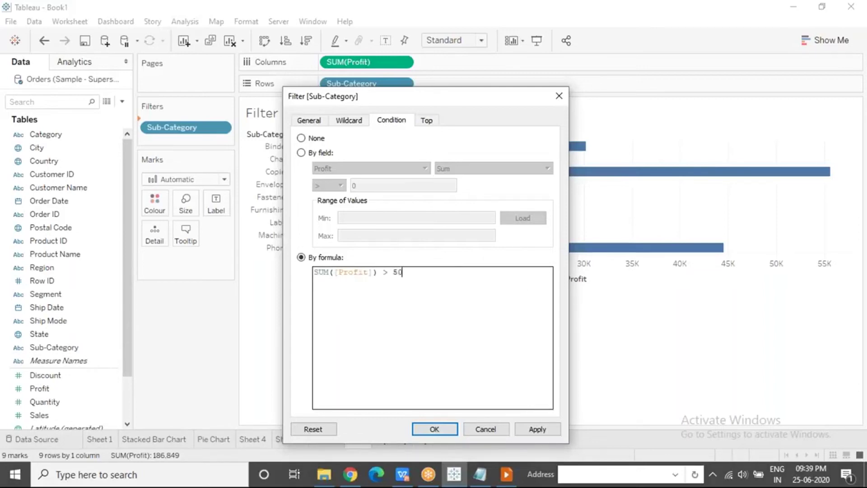
pyautogui.write('00 and')
pyautogui.press('Return')
pyautogui.write('SUM([Profit]) < 50000')
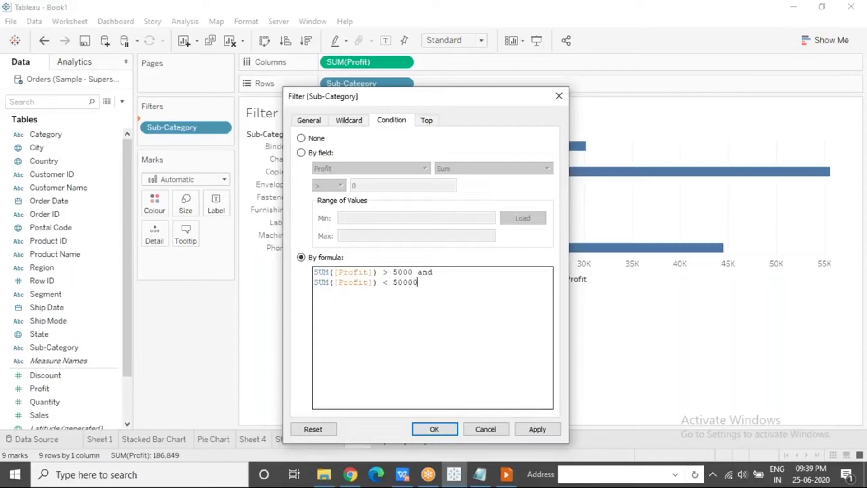
pyautogui.click(440, 272)
pyautogui.press('Delete')
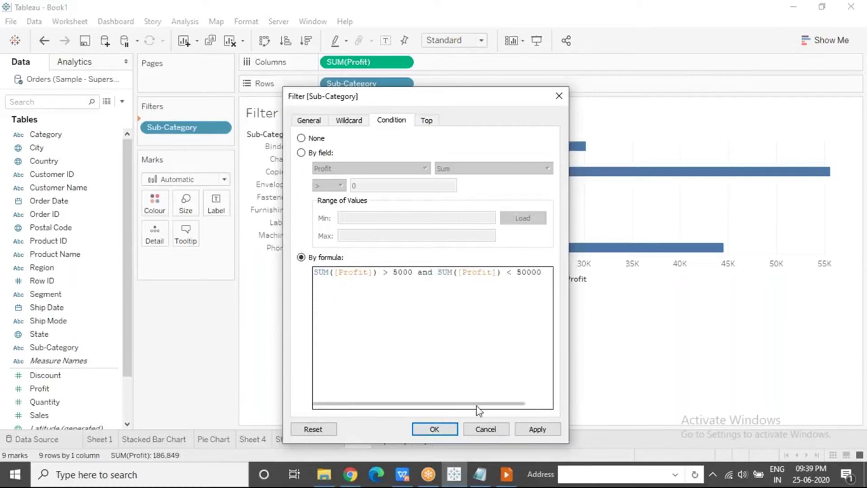
pyautogui.click(536, 434)
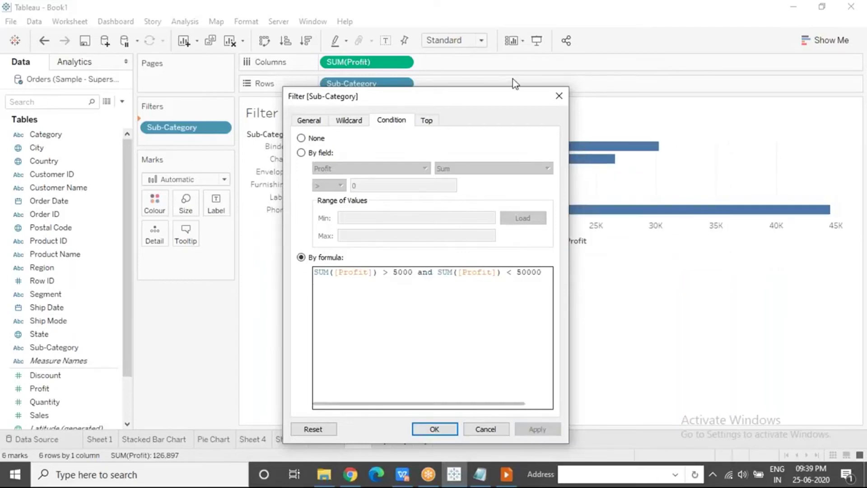
pyautogui.moveTo(506, 96); pyautogui.dragTo(647, 124)
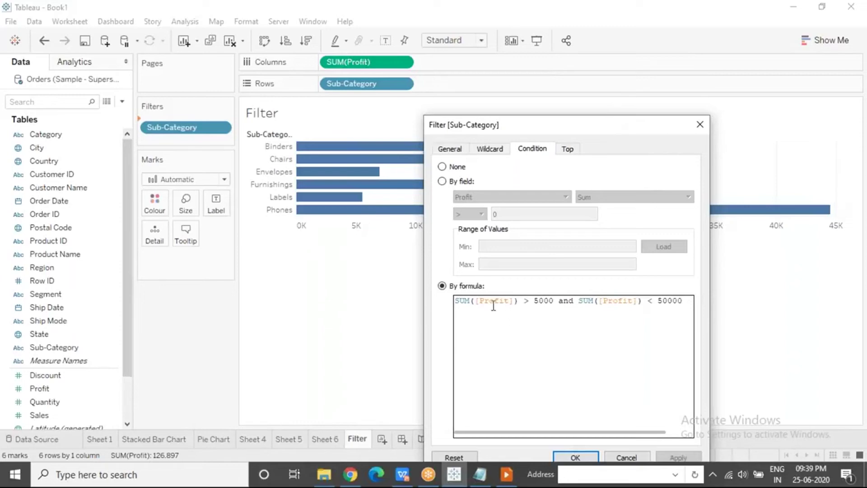
pyautogui.moveTo(466, 301); pyautogui.dragTo(680, 290)
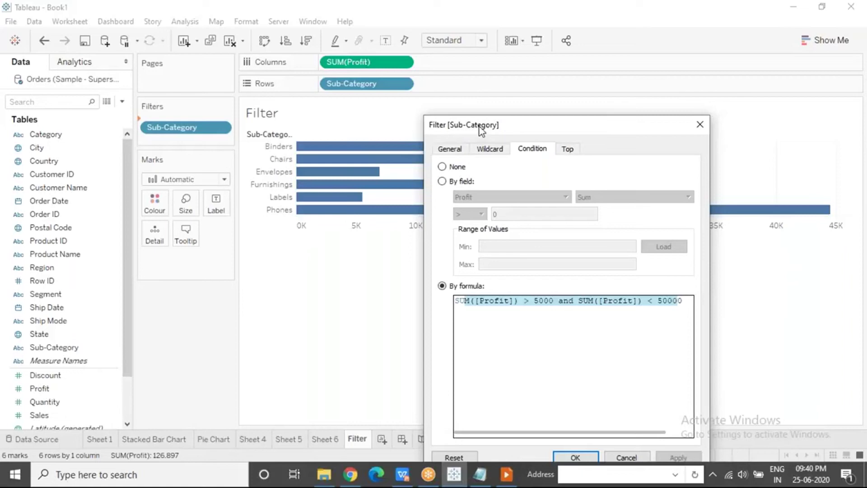
# Step: Load the range of values for the sum of Profit under the field condition, and return to the formula condition
pyautogui.moveTo(481, 126); pyautogui.dragTo(494, 104)
pyautogui.click(455, 158)
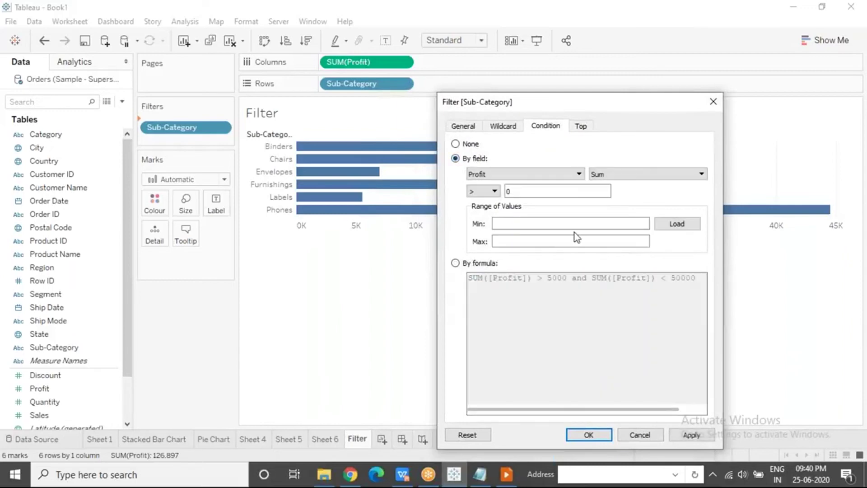
pyautogui.click(676, 226)
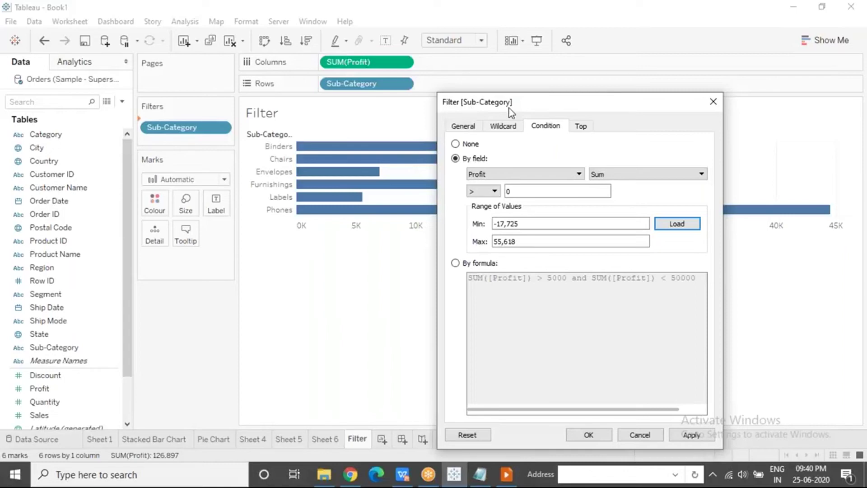
pyautogui.moveTo(522, 223); pyautogui.dragTo(489, 224)
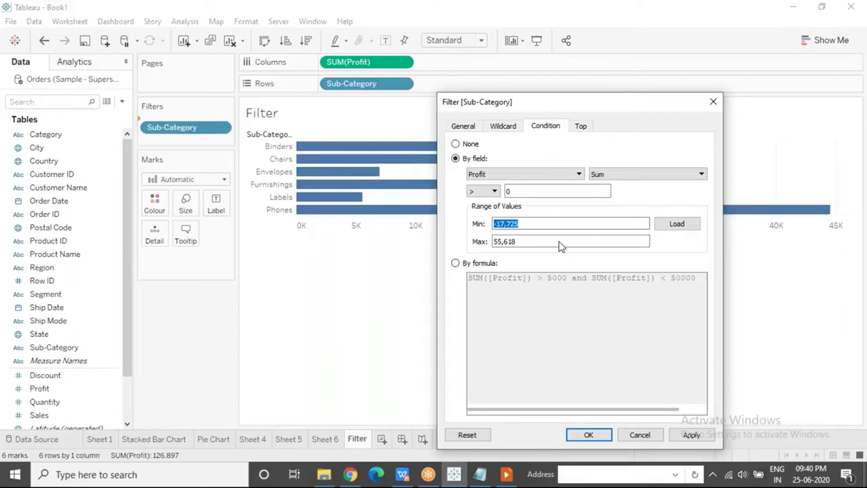
pyautogui.moveTo(529, 242); pyautogui.dragTo(492, 243)
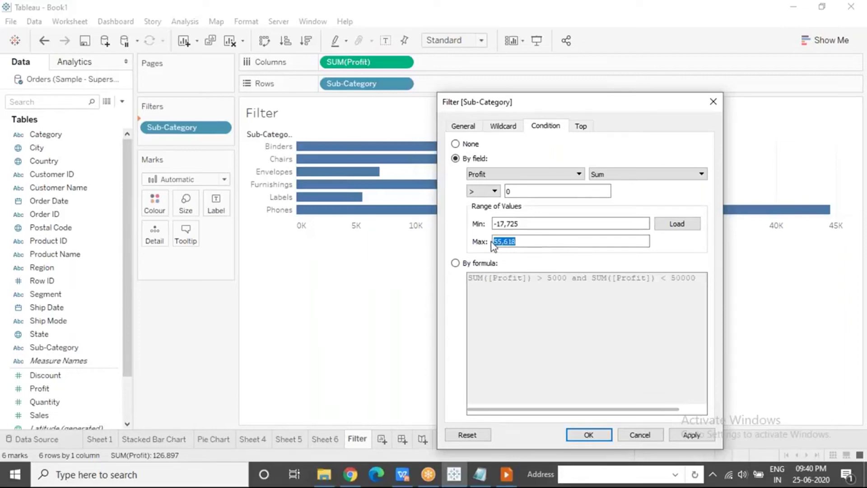
pyautogui.click(601, 18)
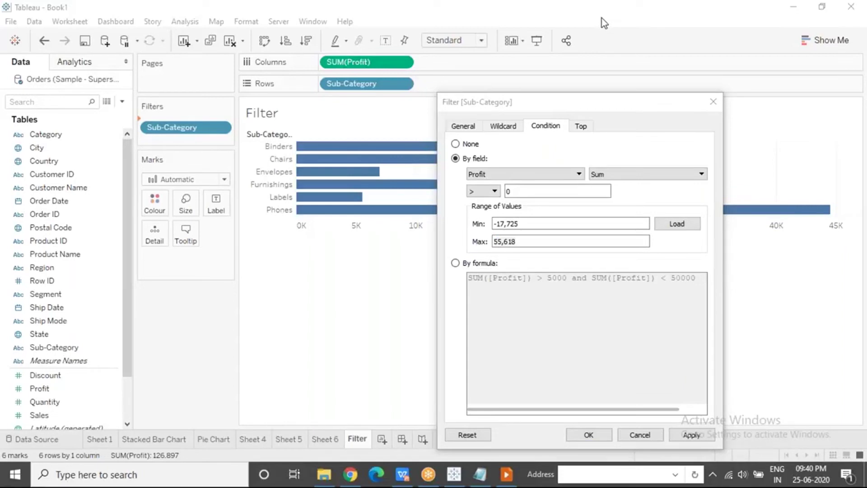
pyautogui.click(457, 263)
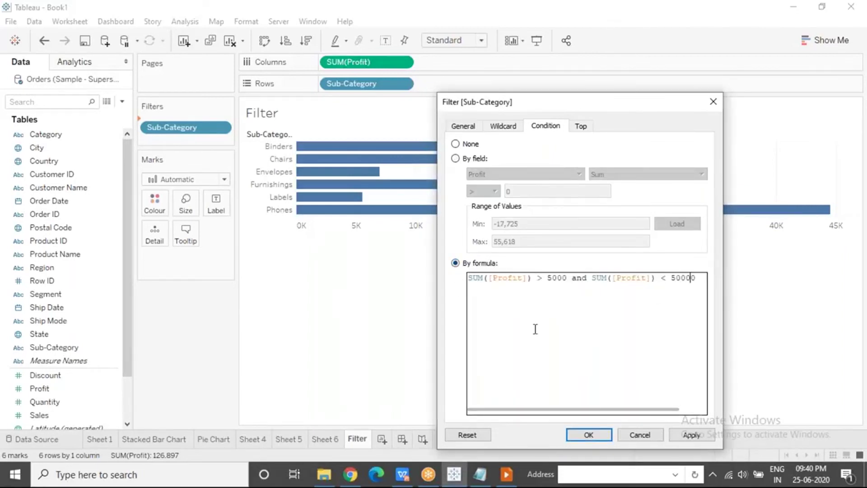
pyautogui.click(644, 55)
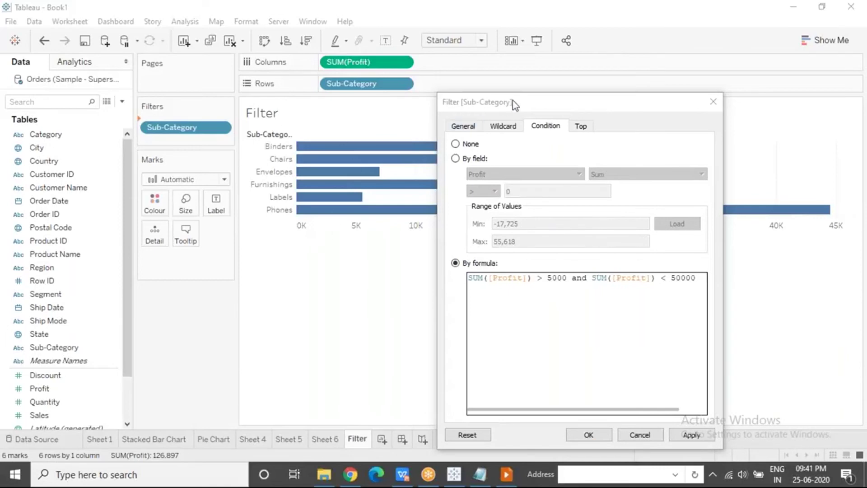
# Step: Limit the Sub-Category filter to the top 3 by sum of Profit, and apply it to the chart
pyautogui.click(582, 127)
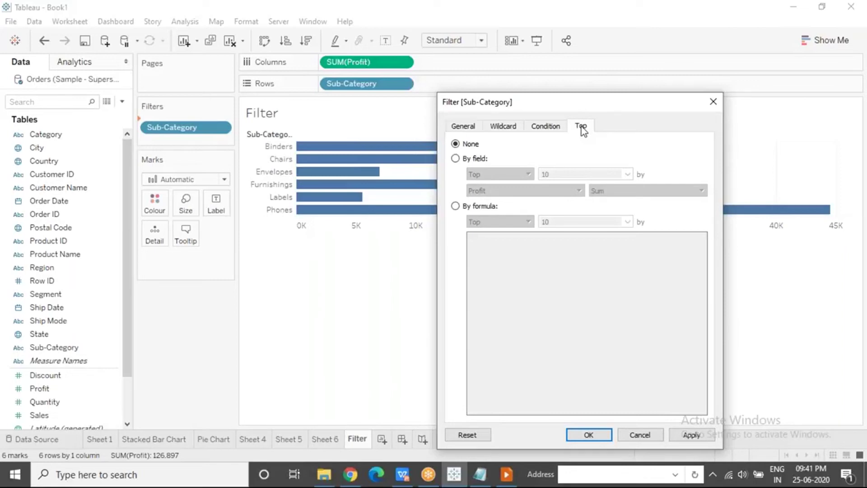
pyautogui.click(456, 158)
pyautogui.doubleClick(547, 174)
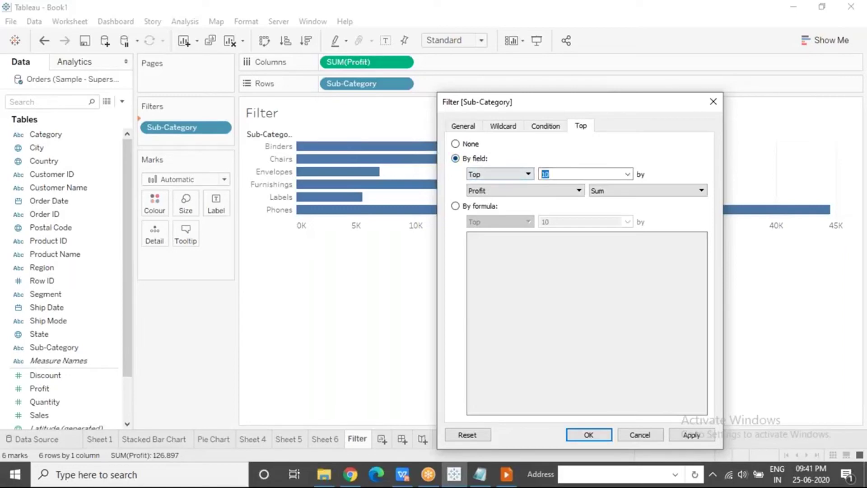
pyautogui.write('3')
pyautogui.moveTo(545, 99); pyautogui.dragTo(541, 258)
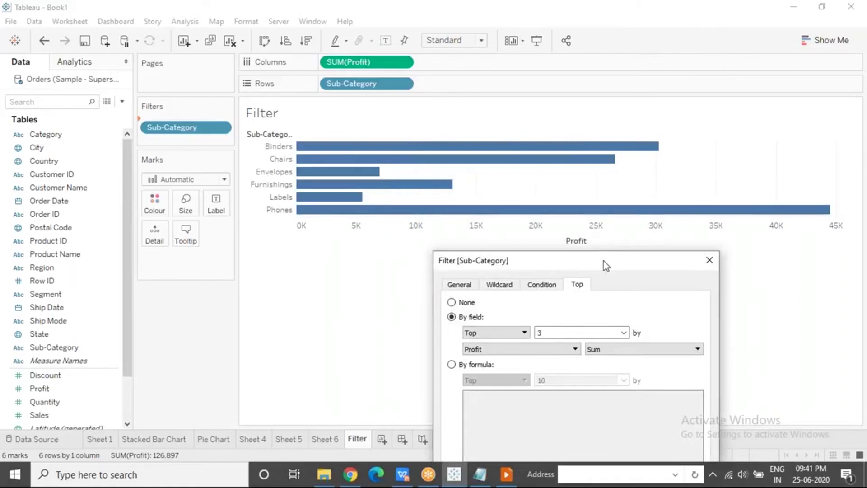
pyautogui.moveTo(603, 261); pyautogui.dragTo(636, 93)
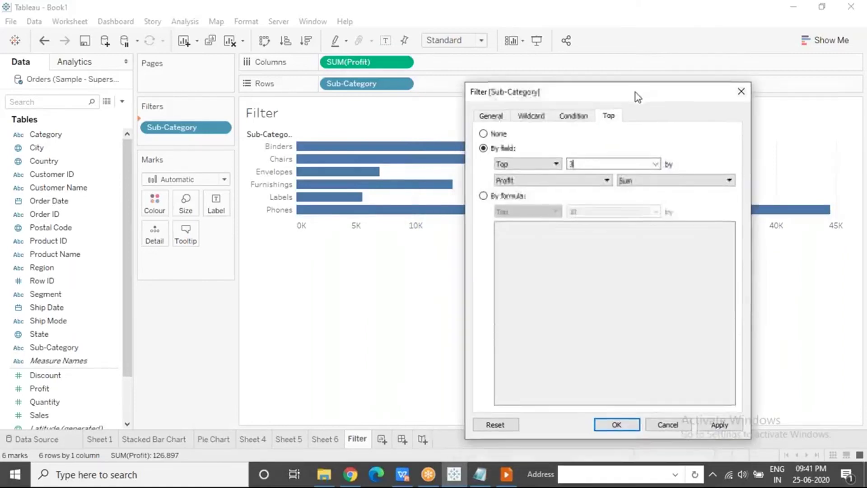
pyautogui.click(708, 426)
# Step: Switch the Sub-Category limit to the bottom 3 by sum of Profit, and apply it
pyautogui.click(557, 164)
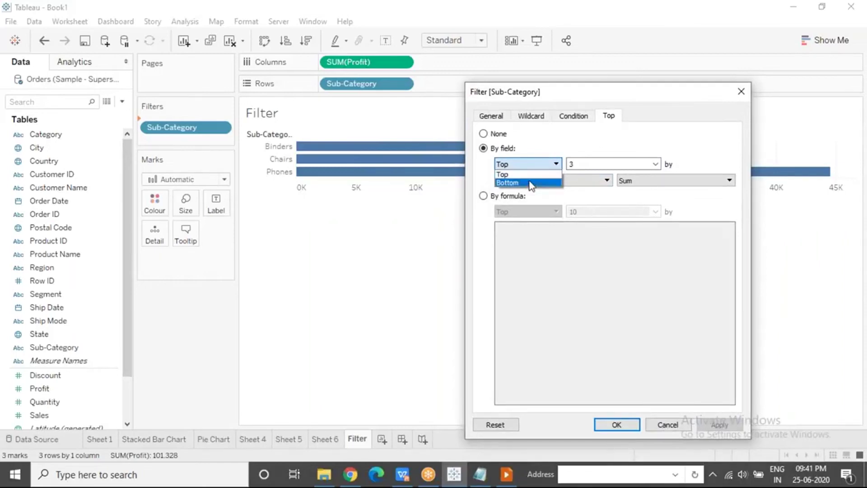
pyautogui.click(530, 183)
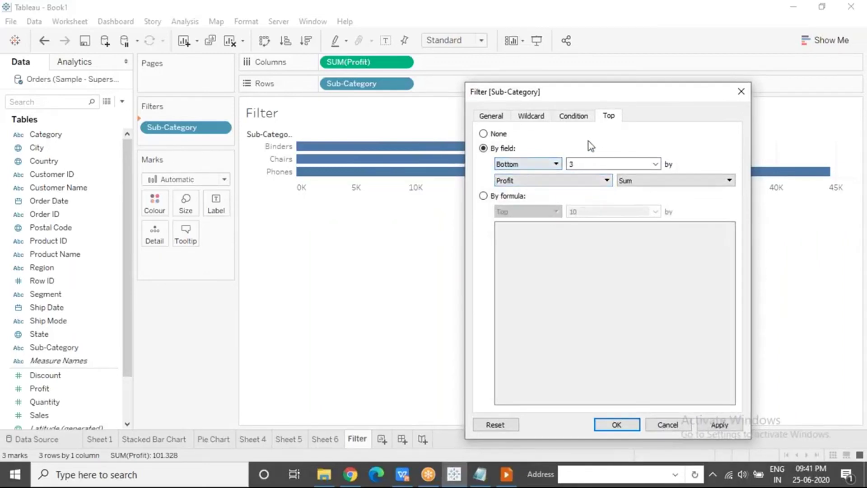
pyautogui.click(720, 426)
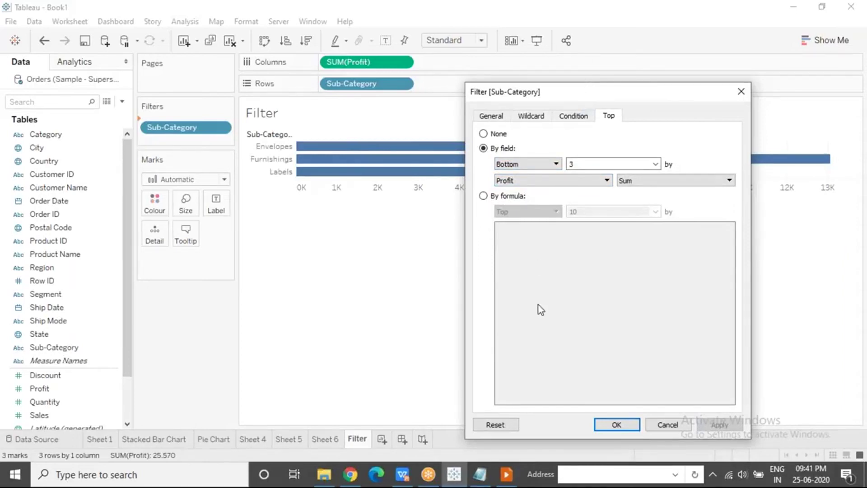
# Step: Review the General, Wildcard, Condition and Top settings of the Sub-Category filter along with its summary
pyautogui.click(498, 117)
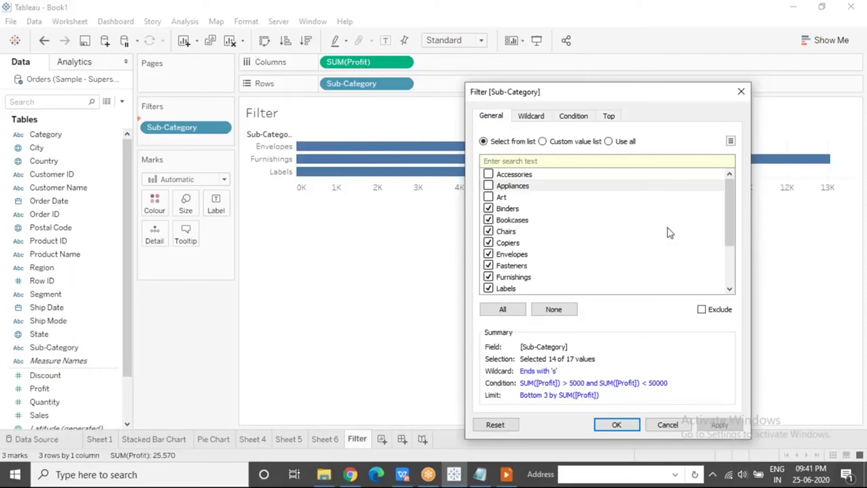
pyautogui.click(542, 119)
pyautogui.click(568, 121)
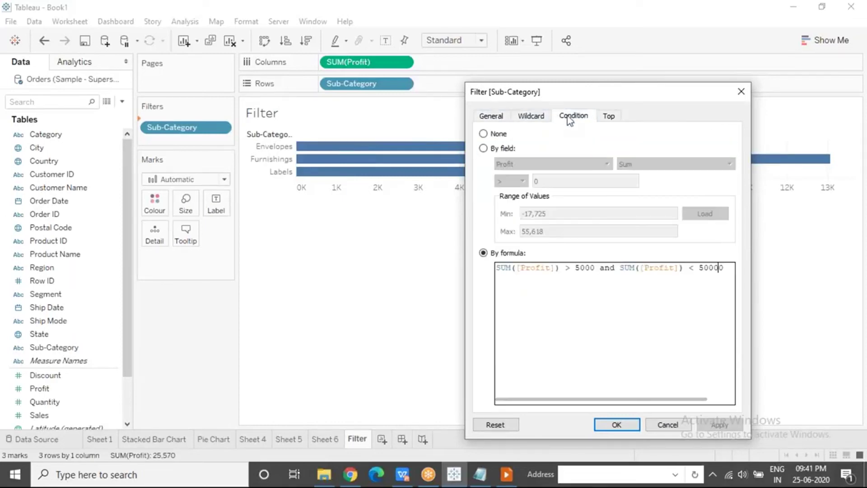
pyautogui.click(620, 115)
pyautogui.click(501, 115)
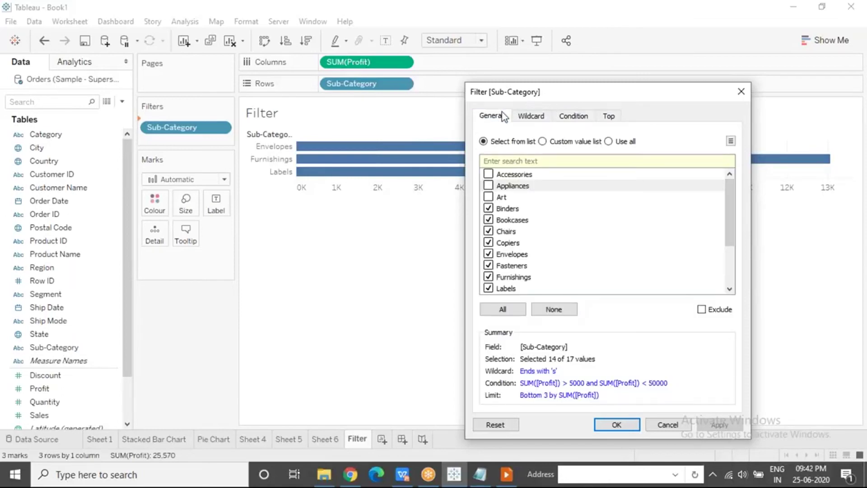
pyautogui.click(528, 117)
pyautogui.click(561, 115)
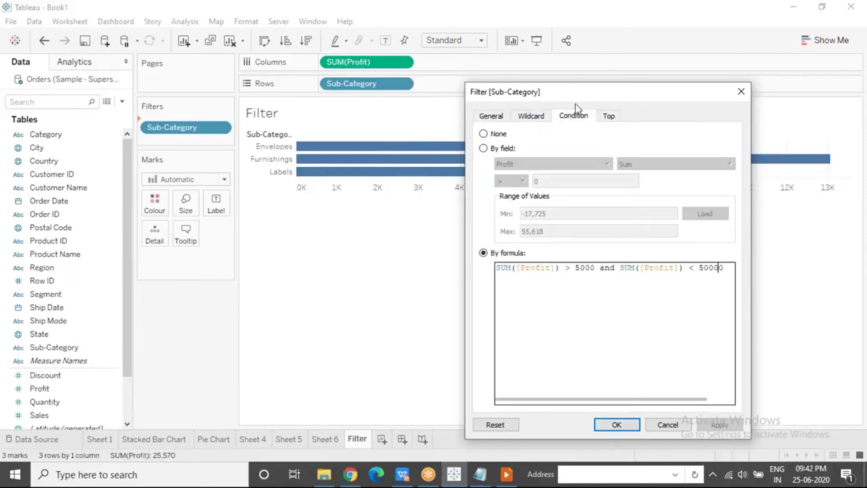
pyautogui.click(614, 118)
pyautogui.click(499, 119)
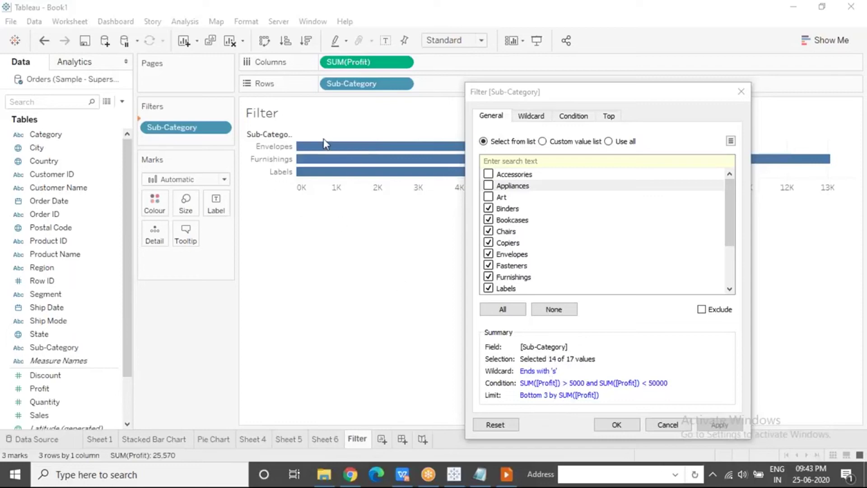
# Step: Check the range of values under the field condition of the Sub-Category filter, and close the dialog without applying
pyautogui.click(565, 120)
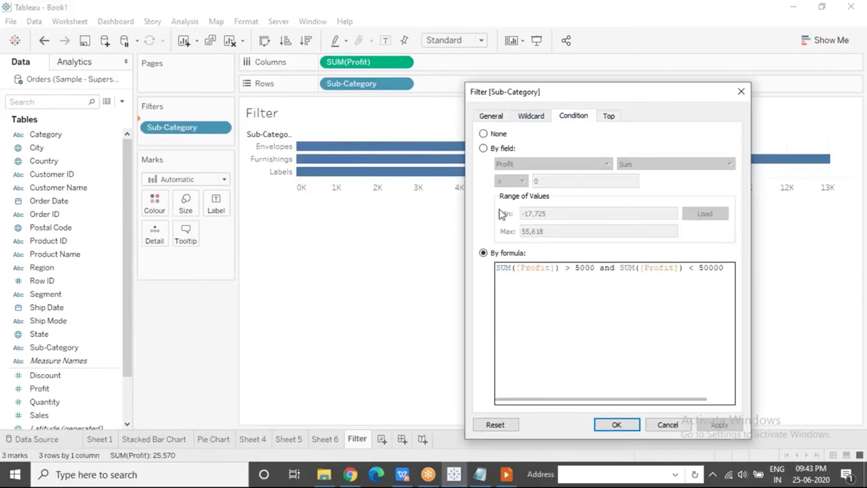
pyautogui.click(484, 148)
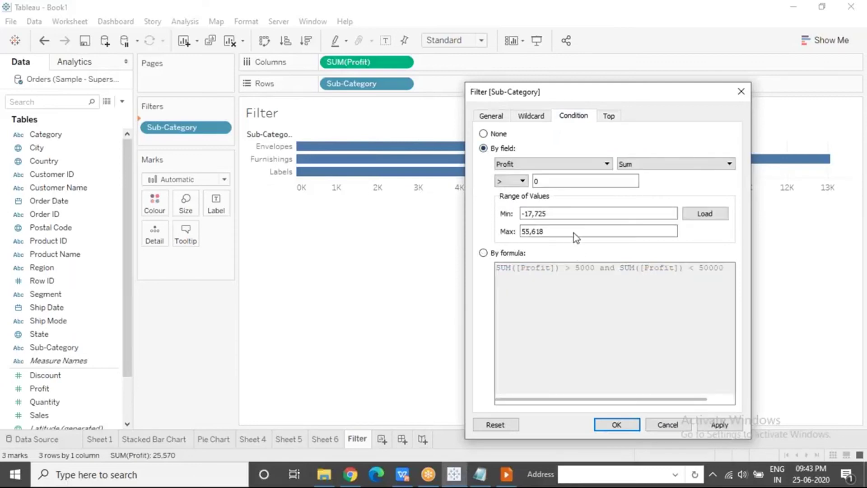
pyautogui.click(741, 91)
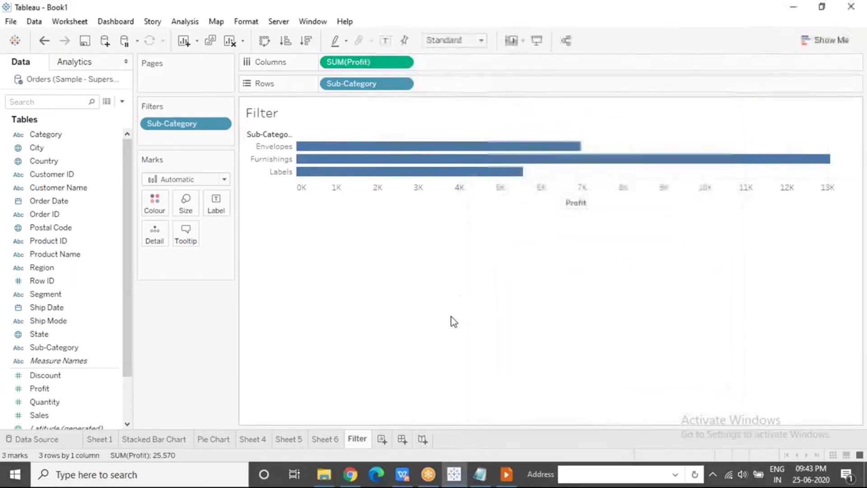
# Step: Create a new worksheet charting the sum of Profit in columns by Region in rows, and show mark labels on the bars
pyautogui.click(383, 438)
pyautogui.click(63, 174)
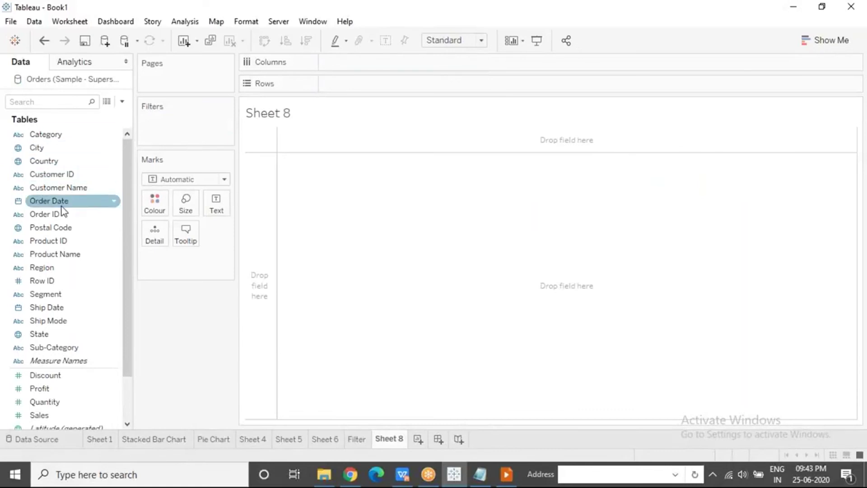
pyautogui.moveTo(50, 267); pyautogui.dragTo(348, 85)
pyautogui.click(68, 335)
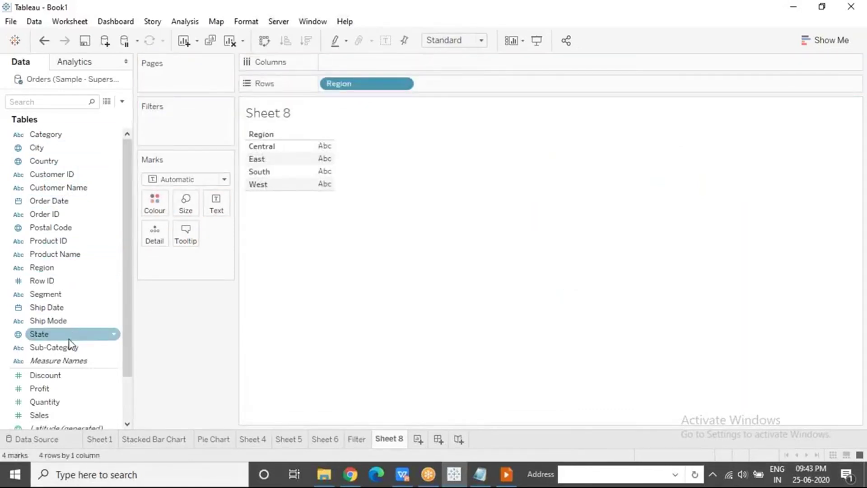
pyautogui.click(69, 347)
pyautogui.click(63, 377)
pyautogui.click(58, 391)
pyautogui.moveTo(58, 394); pyautogui.dragTo(348, 62)
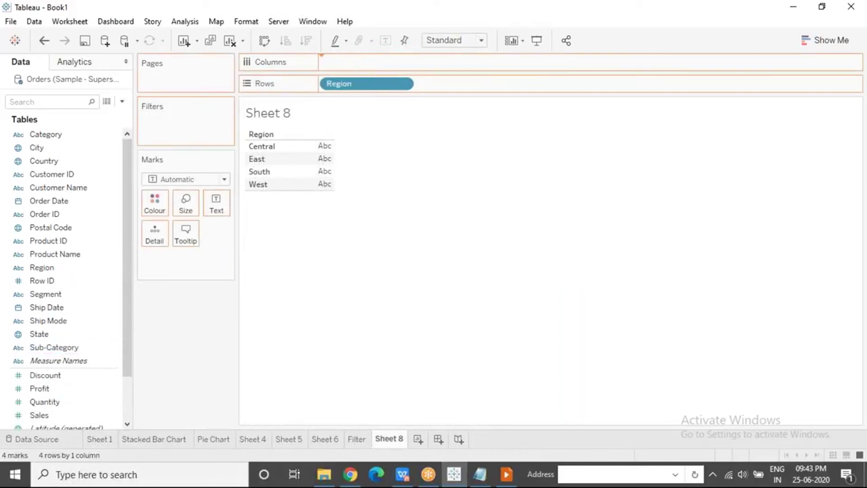
pyautogui.click(385, 42)
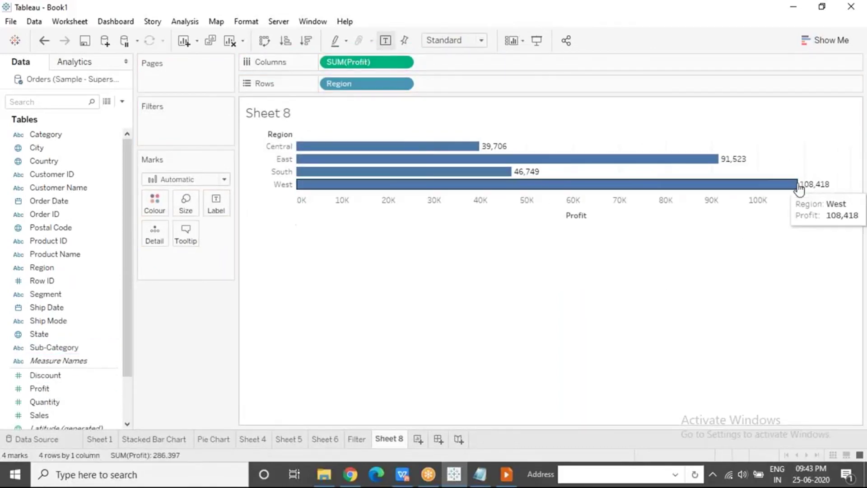
# Step: Inspect the West and Central profit bars individually, and clear the selection
pyautogui.click(800, 185)
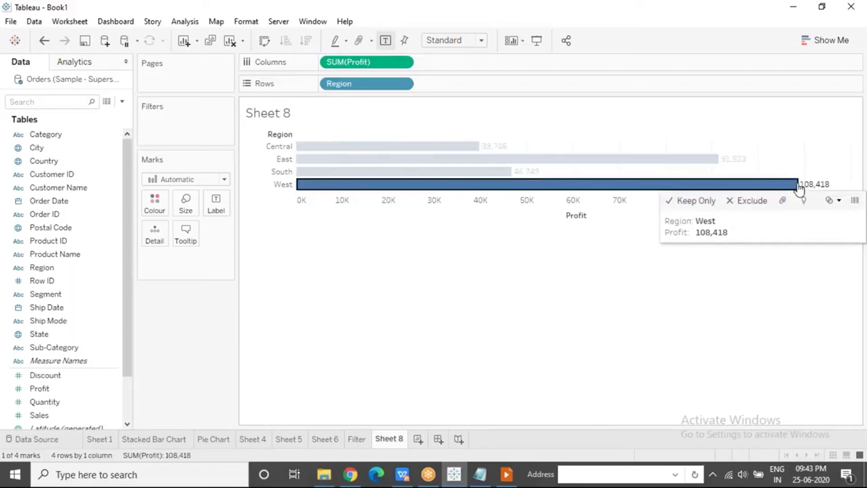
pyautogui.click(467, 148)
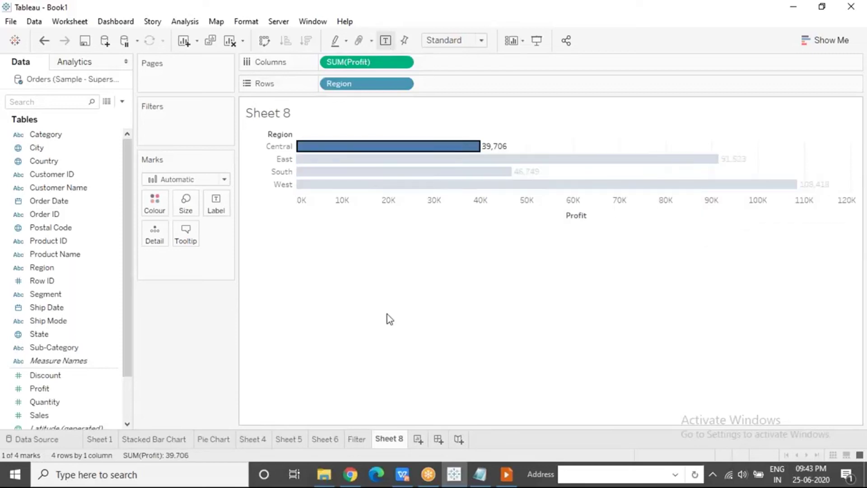
pyautogui.click(386, 314)
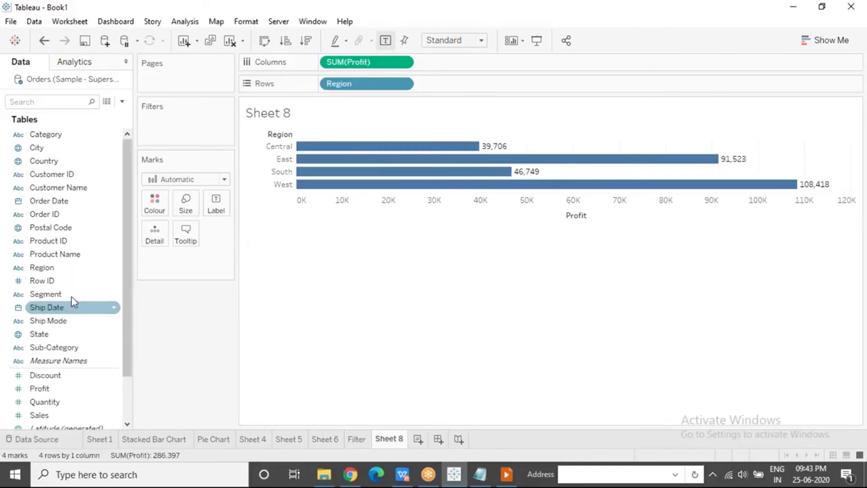
# Step: Open a filter on Region and load the range of values for the sum of Profit under the field condition
pyautogui.click(55, 271)
pyautogui.moveTo(55, 272); pyautogui.dragTo(155, 129)
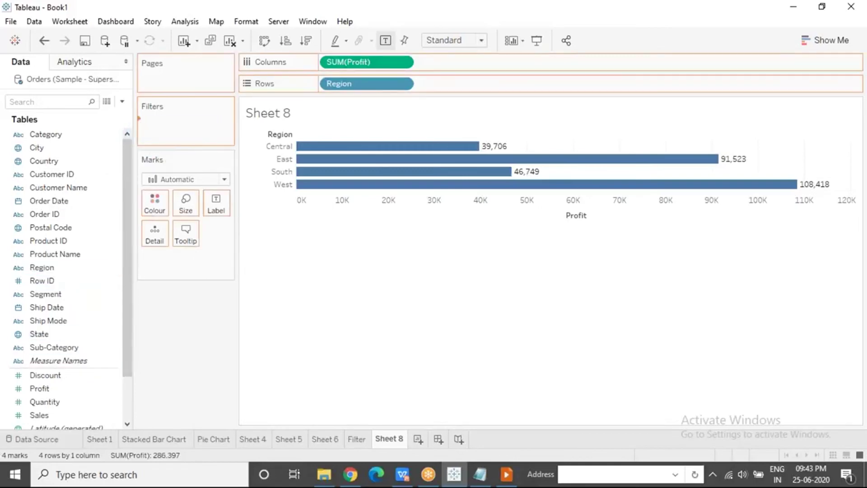
pyautogui.moveTo(427, 59); pyautogui.dragTo(104, 56)
pyautogui.click(629, 103)
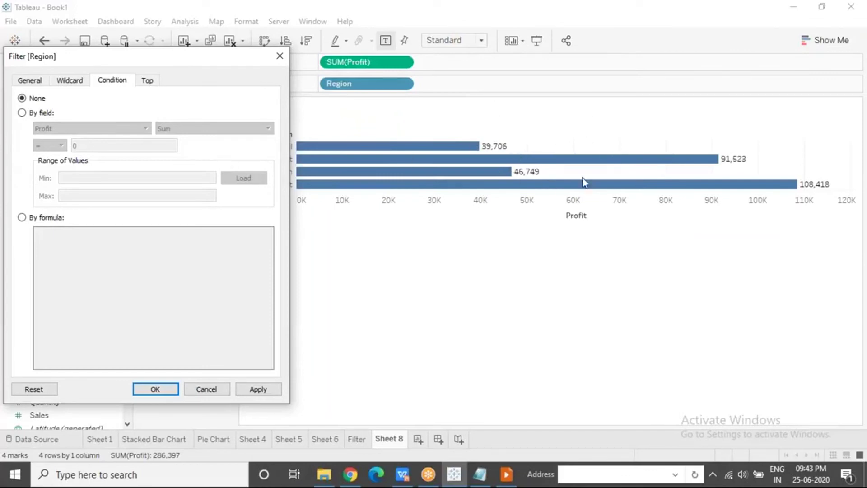
pyautogui.click(22, 113)
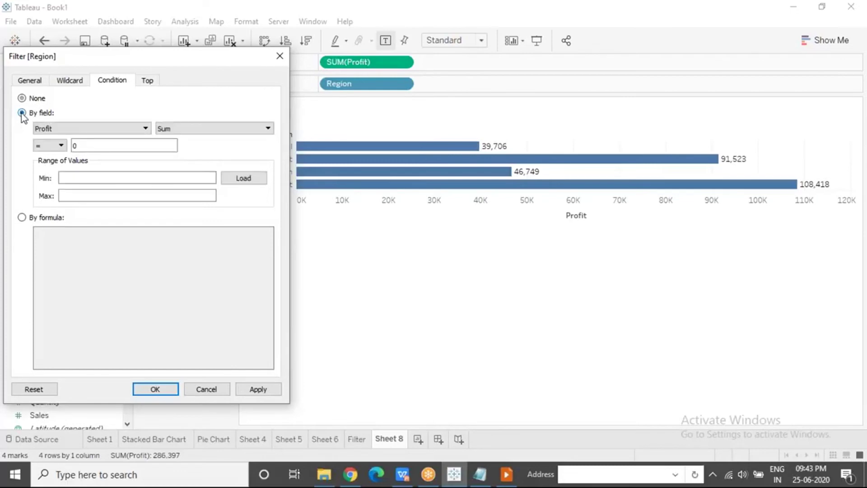
pyautogui.click(243, 179)
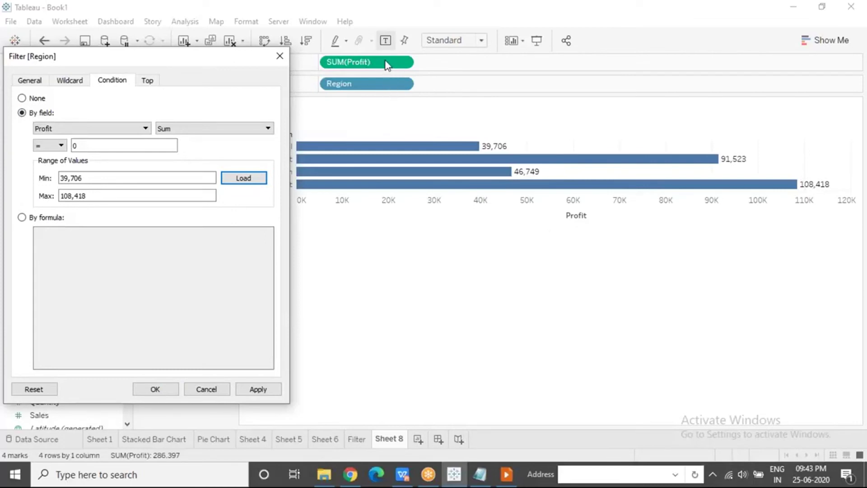
# Step: Compare the loaded minimum and maximum with the bar labels in the chart, and close the Region filter dialog without applying
pyautogui.moveTo(91, 178); pyautogui.dragTo(64, 178)
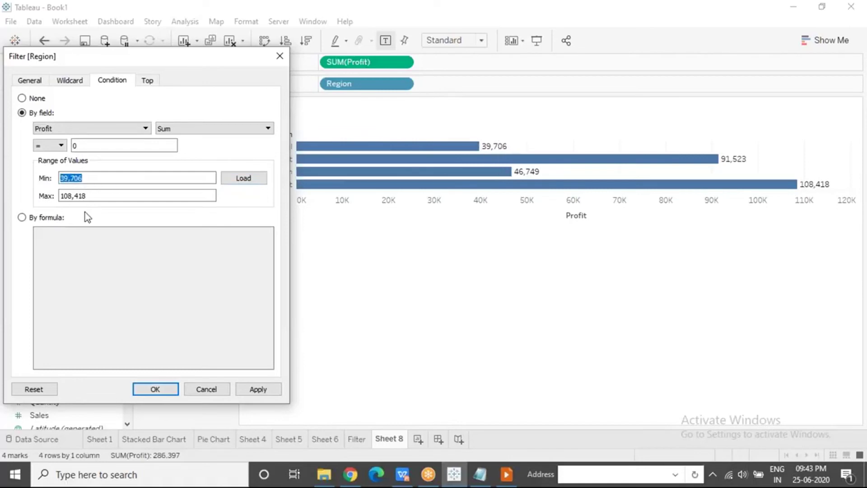
pyautogui.moveTo(89, 196); pyautogui.dragTo(49, 197)
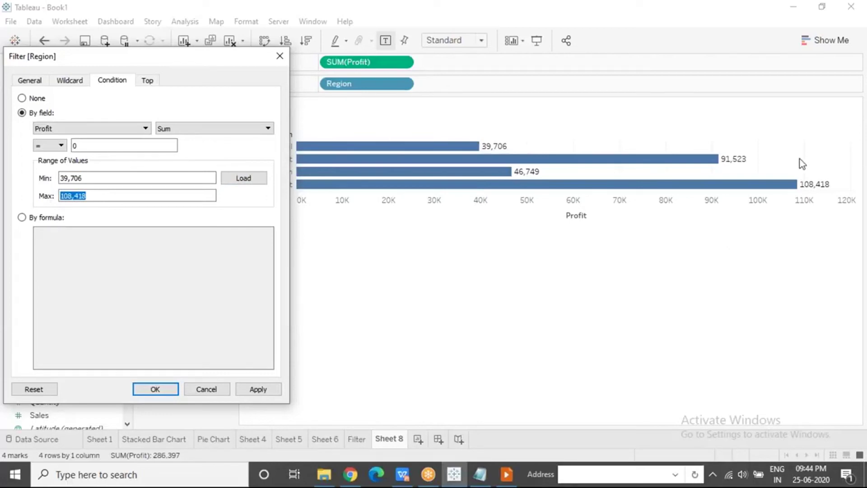
pyautogui.click(88, 178)
pyautogui.moveTo(88, 178); pyautogui.dragTo(51, 198)
pyautogui.click(605, 21)
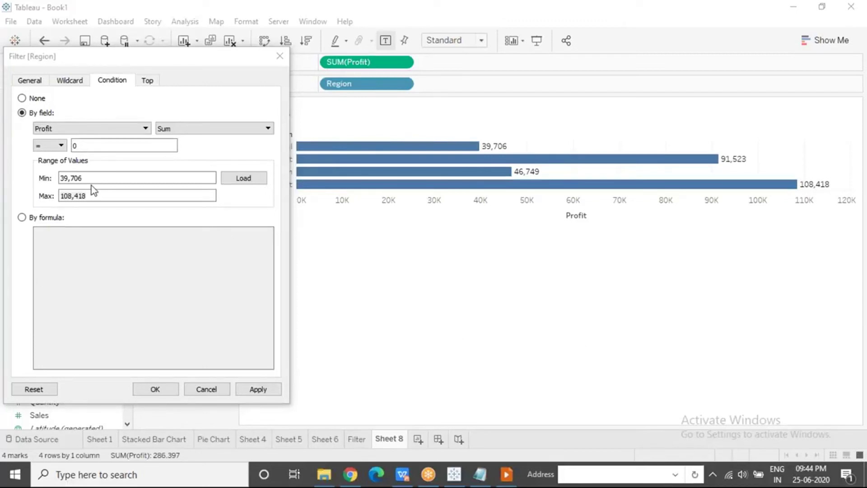
pyautogui.click(44, 185)
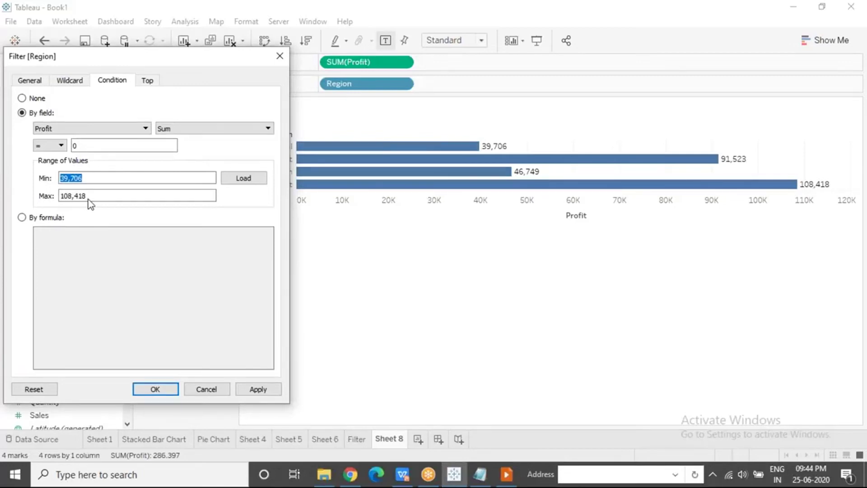
pyautogui.moveTo(56, 200); pyautogui.dragTo(48, 200)
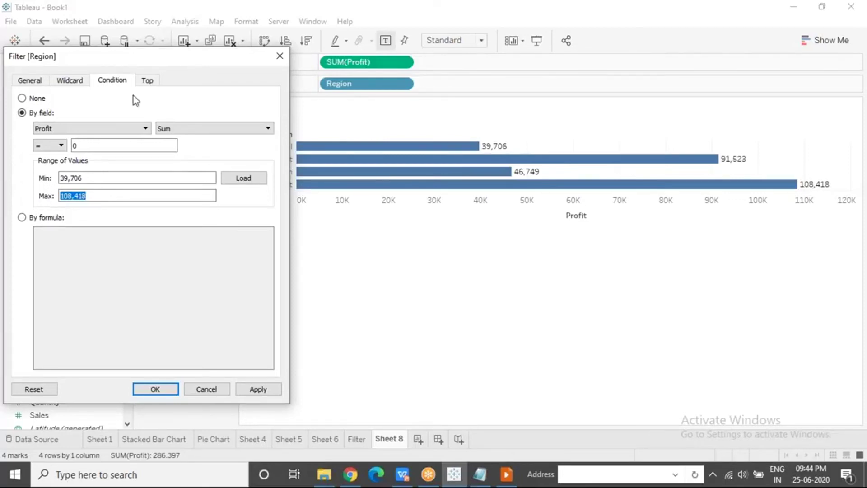
pyautogui.click(278, 58)
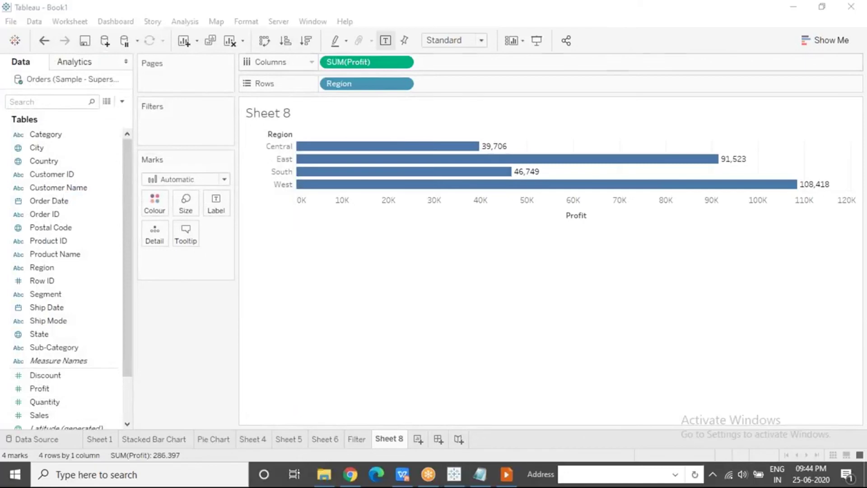
# Step: Switch to the slide presentation and advance past the slide on filtering measures to the one on filtering dates
pyautogui.click(507, 475)
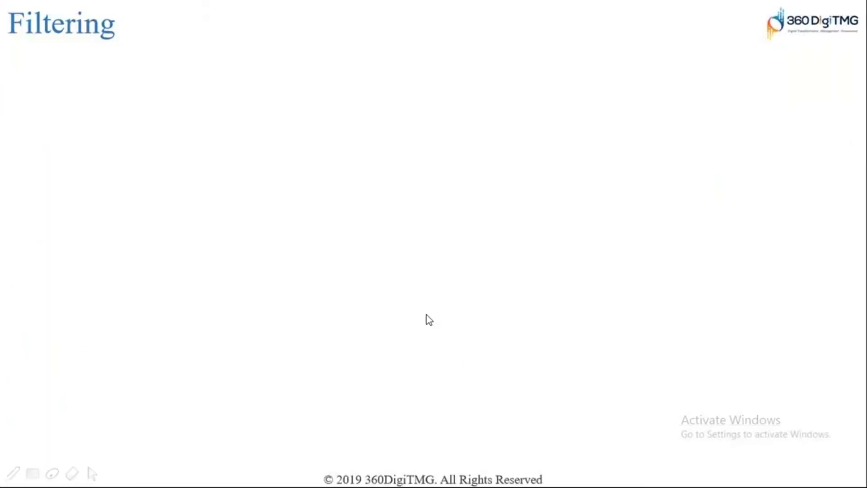
pyautogui.click(431, 321)
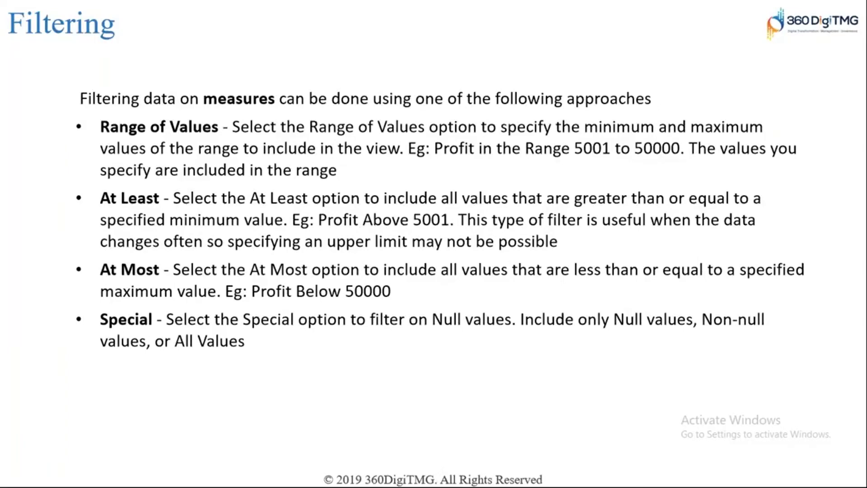
pyautogui.press('Right')
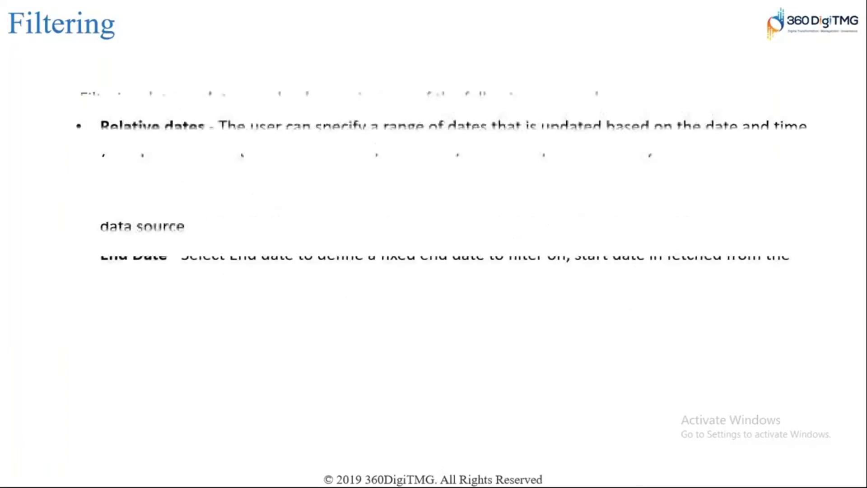
# Step: Skim the slides on interactive filters and groups, and return to the slide on filtering data on measures
pyautogui.press('Right')
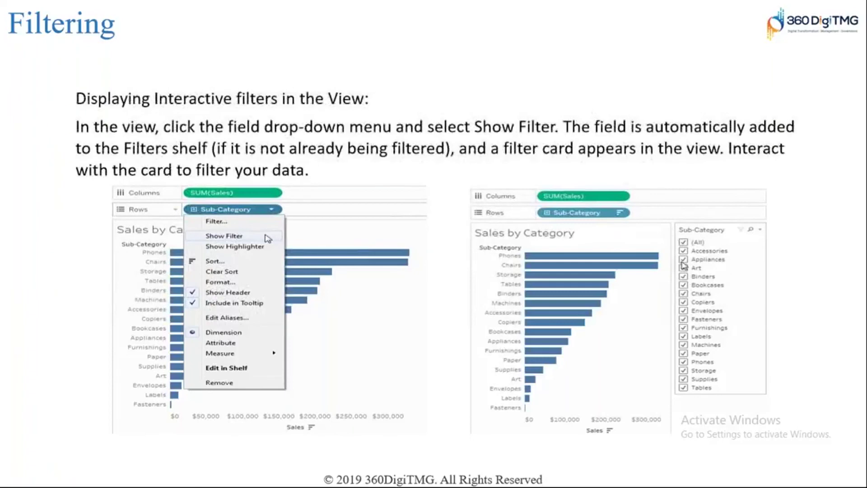
pyautogui.press('Right')
pyautogui.press('Right')
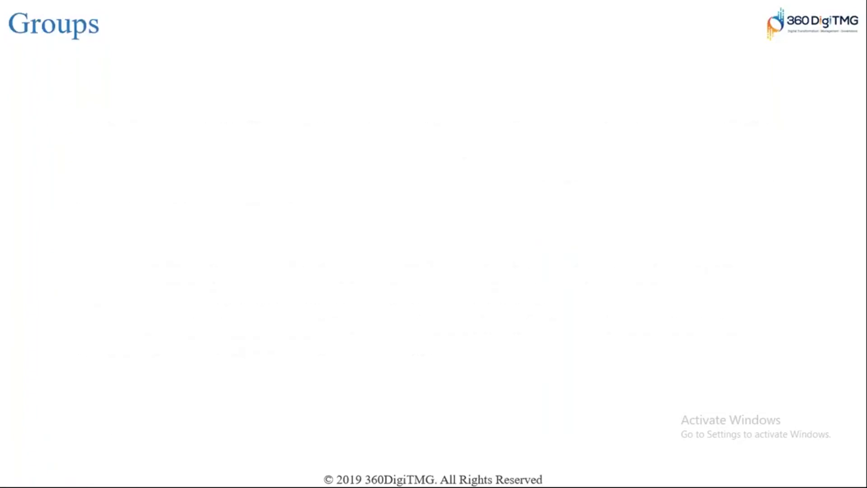
pyautogui.press('Left')
pyautogui.press('Left')
pyautogui.press('Left')
pyautogui.press('Left')
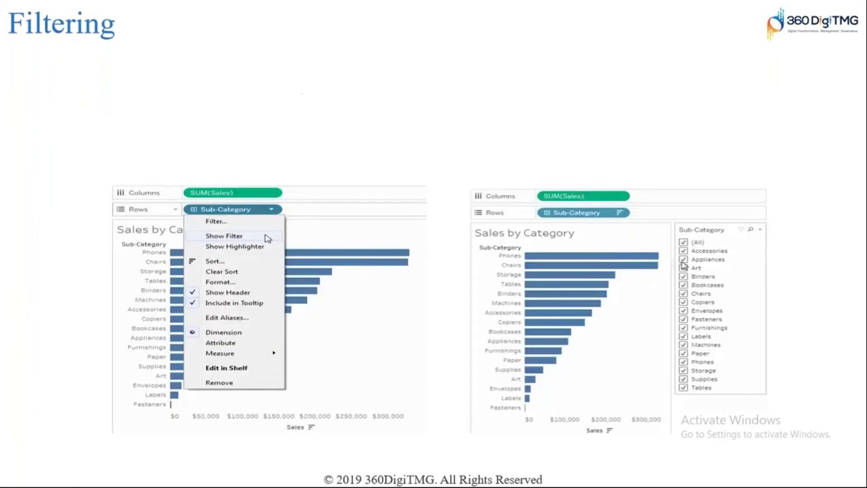
pyautogui.press('Left')
pyautogui.press('Left')
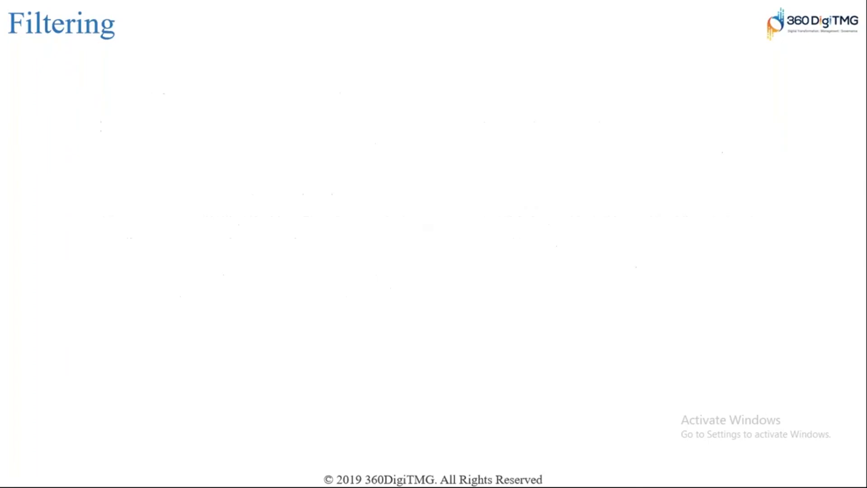
pyautogui.press('Left')
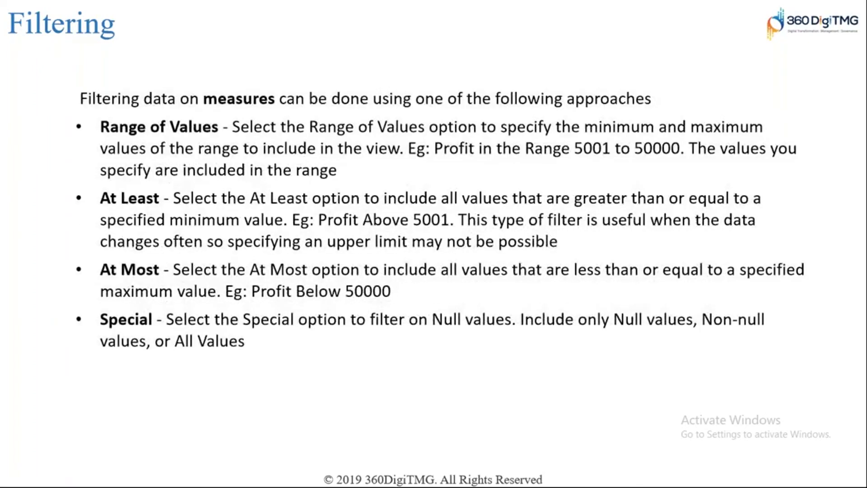
# Step: Switch to Tableau and remove the Sub-Category filter from the Filter sheet
pyautogui.hotkey('alt', 'Tab')
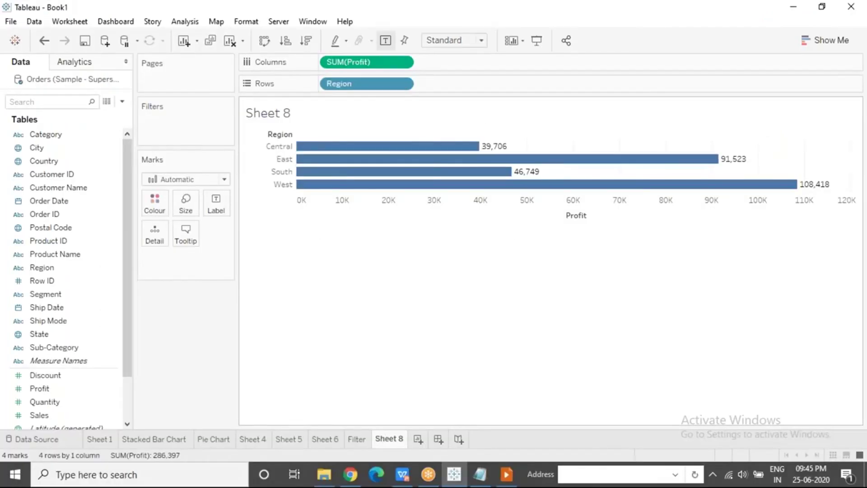
pyautogui.click(357, 439)
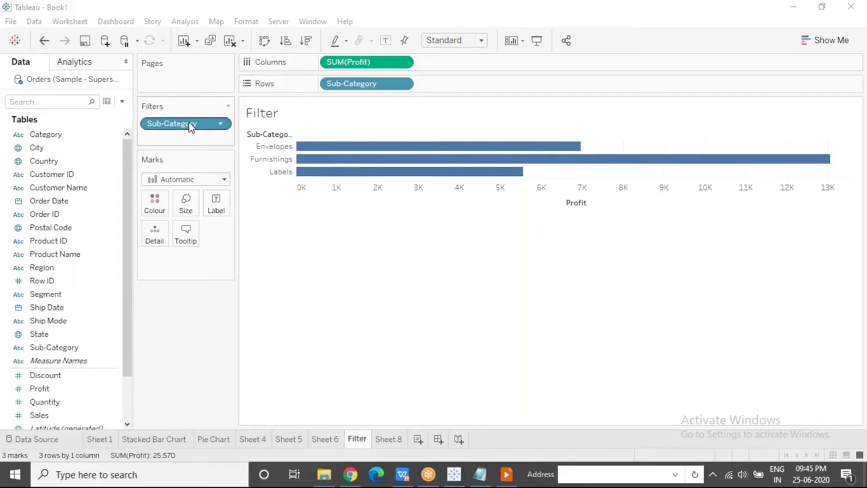
pyautogui.moveTo(191, 129)
pyautogui.mouseDown()
pyautogui.moveTo(181, 327)
pyautogui.moveTo(189, 127)
pyautogui.mouseUp()
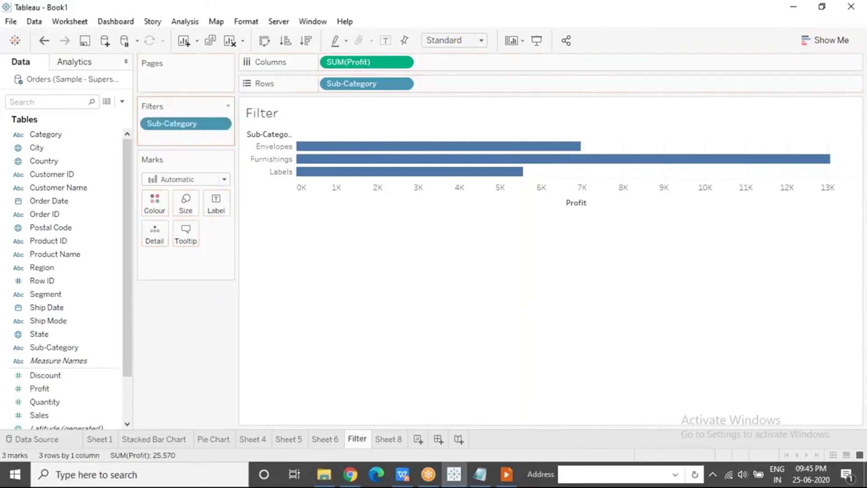
pyautogui.click(221, 123)
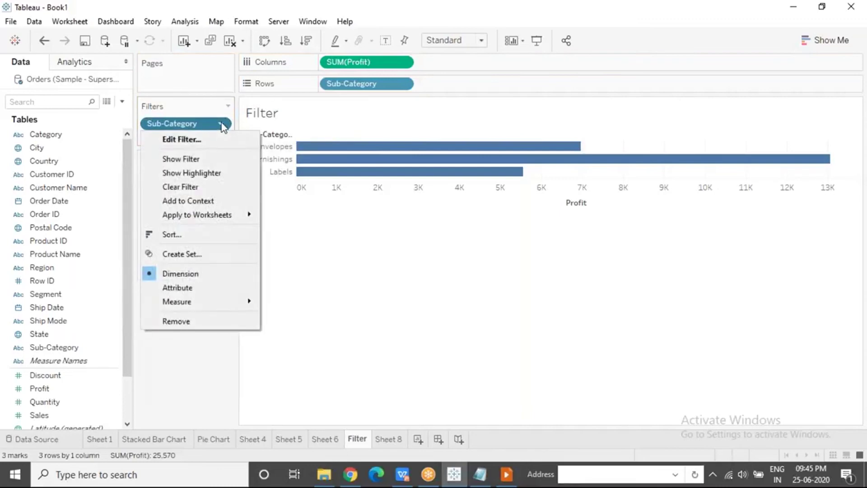
pyautogui.click(189, 187)
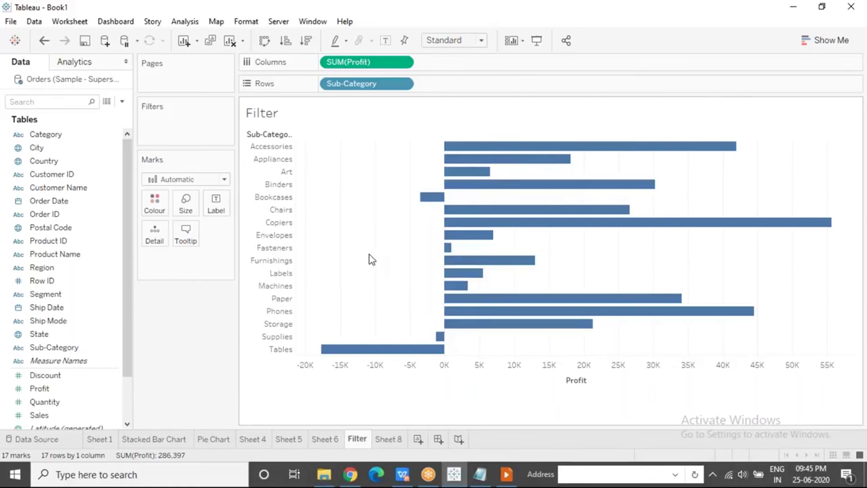
# Step: Start a filter on Profit for the Filter sheet, using the Sum aggregation
pyautogui.moveTo(59, 391); pyautogui.dragTo(172, 116)
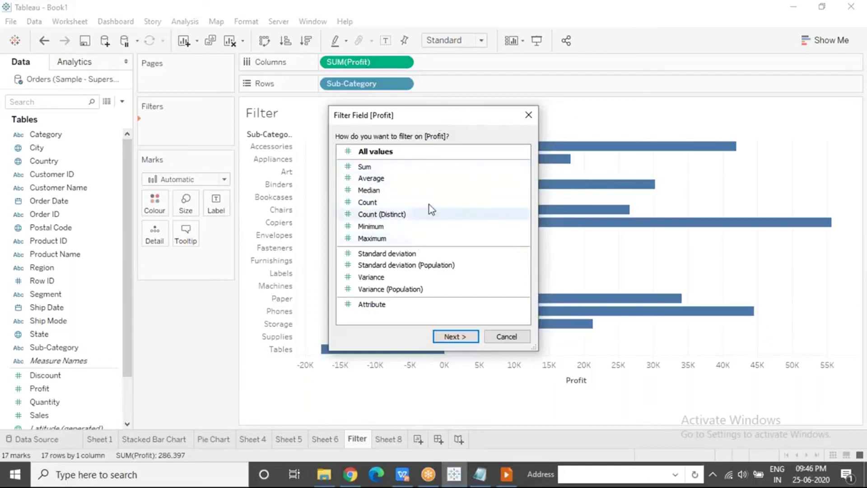
pyautogui.click(385, 171)
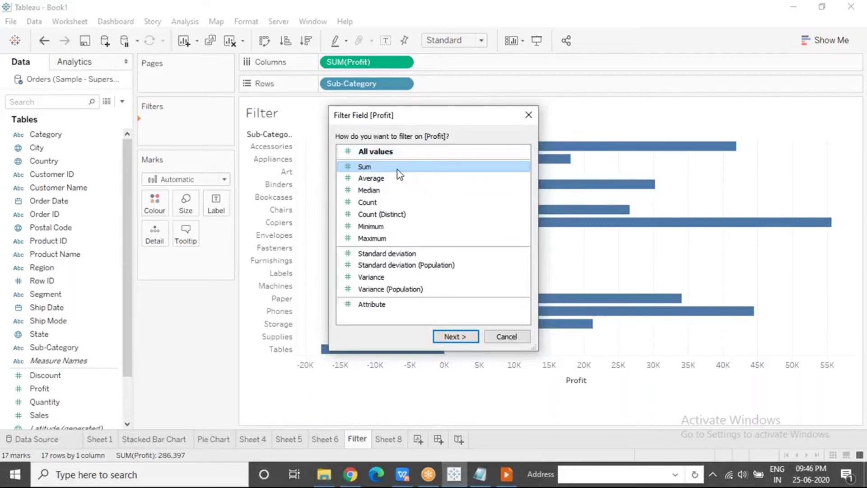
pyautogui.click(456, 337)
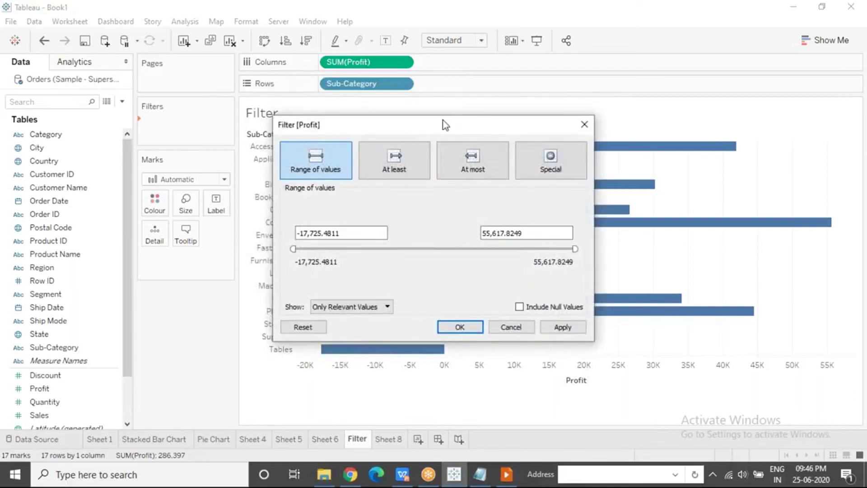
pyautogui.moveTo(438, 127); pyautogui.dragTo(375, 137)
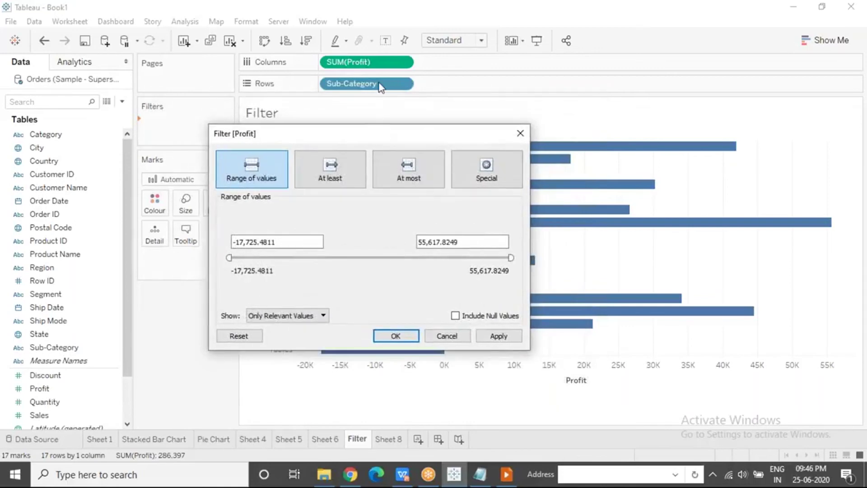
# Step: Restrict the Profit filter to a range of values from about 28,030 to 40,310 and apply it
pyautogui.click(294, 242)
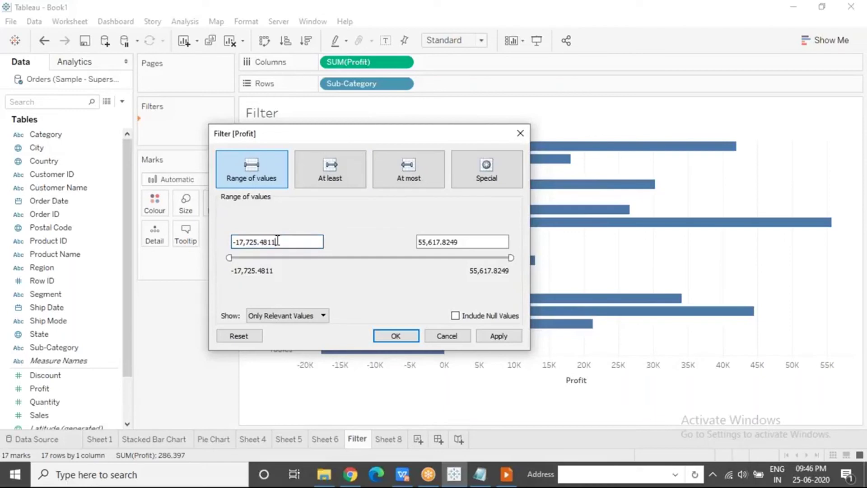
pyautogui.moveTo(277, 241); pyautogui.dragTo(232, 241)
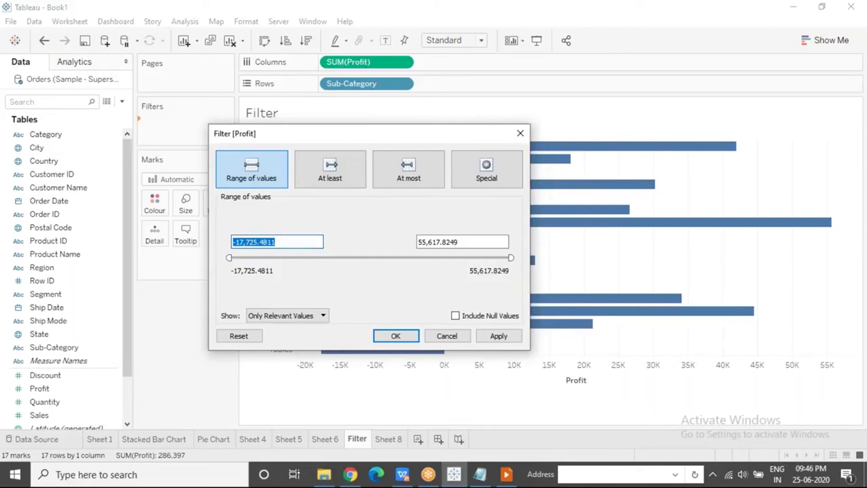
pyautogui.moveTo(470, 241); pyautogui.dragTo(413, 242)
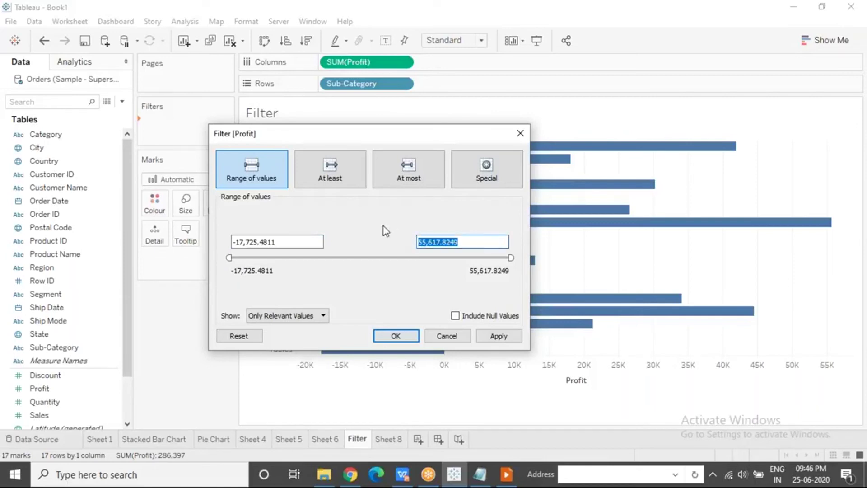
pyautogui.moveTo(372, 135); pyautogui.dragTo(315, 124)
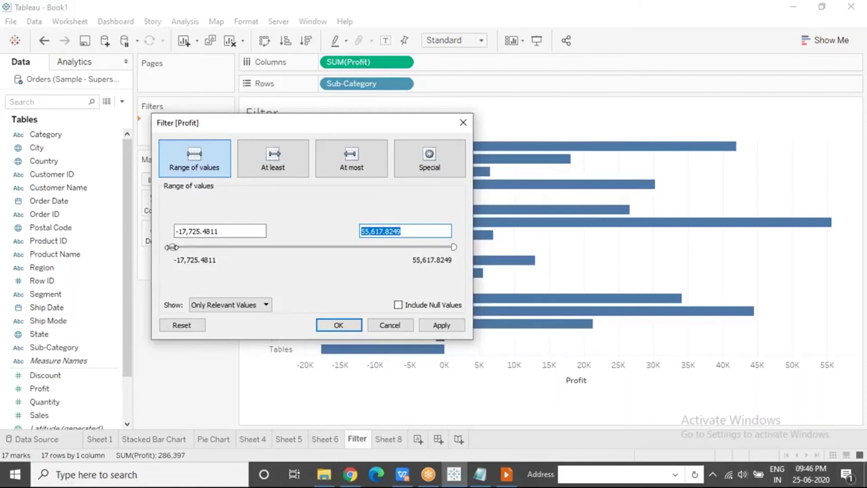
pyautogui.moveTo(172, 246); pyautogui.dragTo(345, 246)
pyautogui.moveTo(454, 248); pyautogui.dragTo(396, 246)
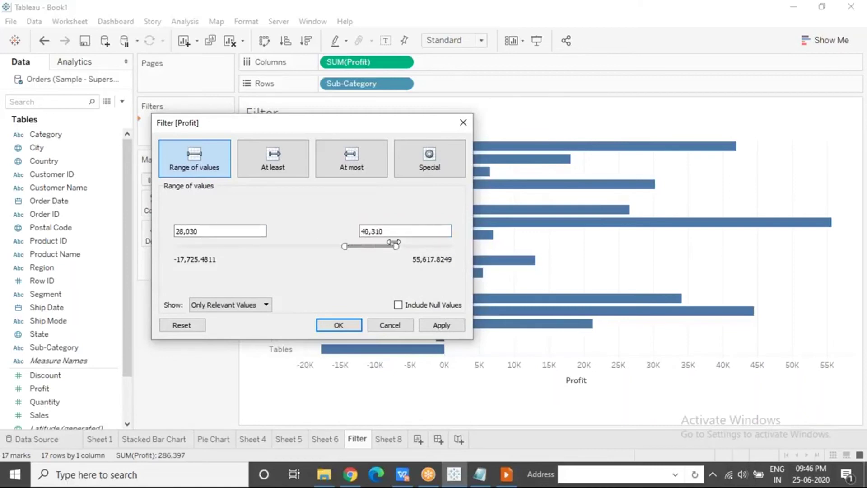
pyautogui.click(441, 326)
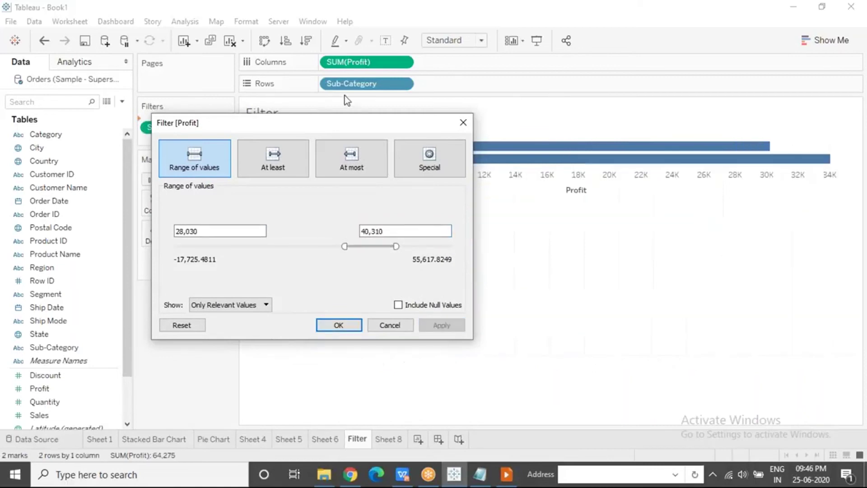
pyautogui.moveTo(335, 132); pyautogui.dragTo(329, 192)
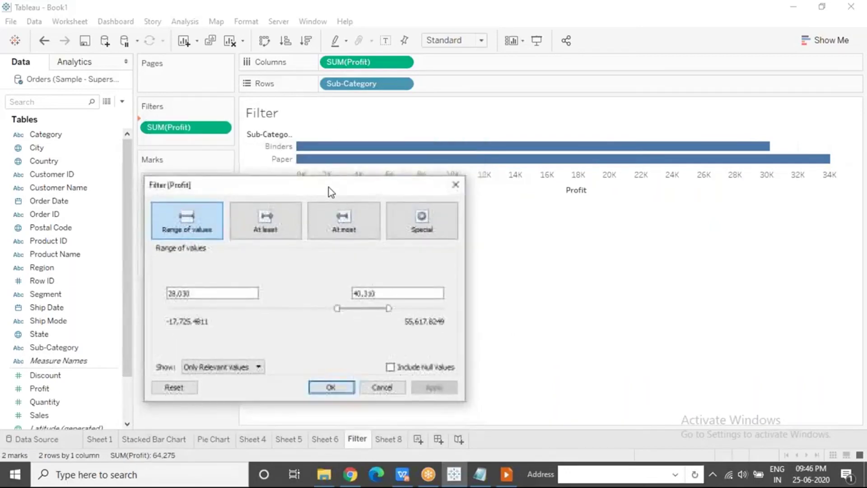
# Step: Change the Profit filter to At least with a minimum of 10,000 and apply it
pyautogui.click(276, 234)
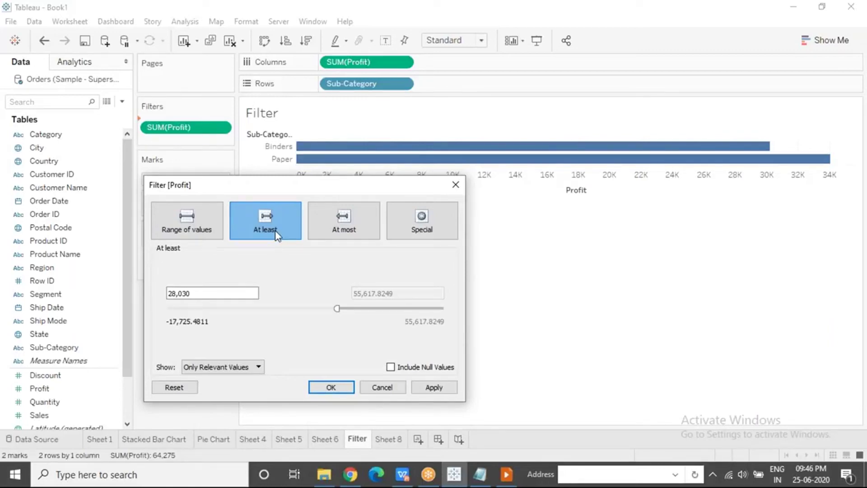
pyautogui.click(199, 295)
pyautogui.hotkey('ctrl', 'a')
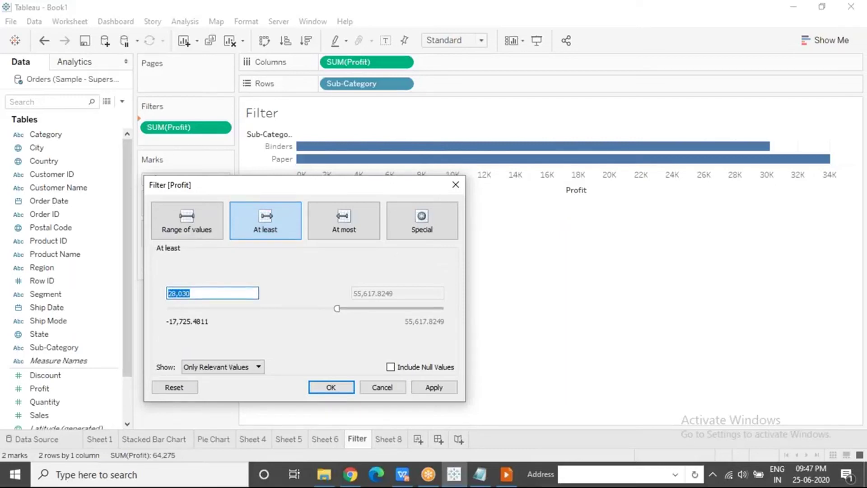
pyautogui.write('10000')
pyautogui.click(430, 387)
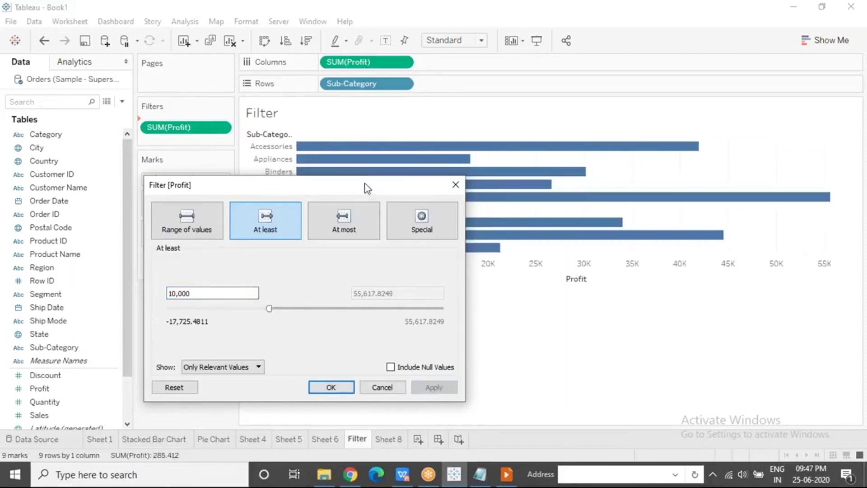
pyautogui.moveTo(365, 184); pyautogui.dragTo(248, 195)
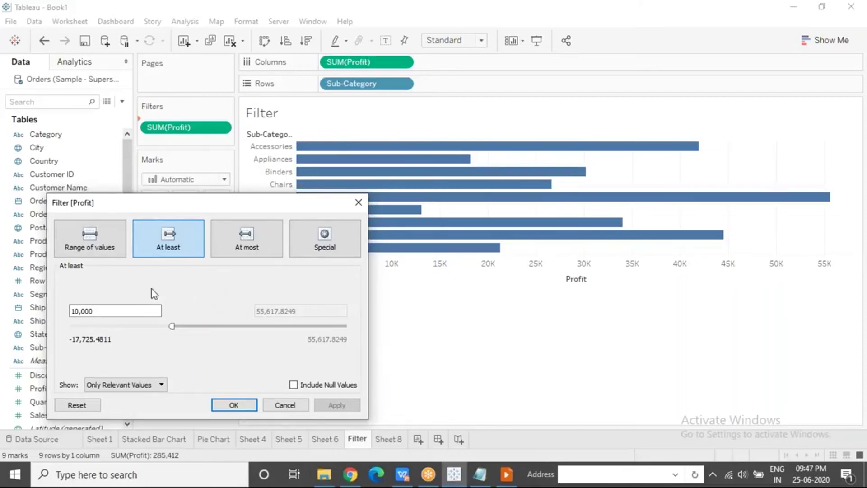
pyautogui.moveTo(104, 311); pyautogui.dragTo(64, 311)
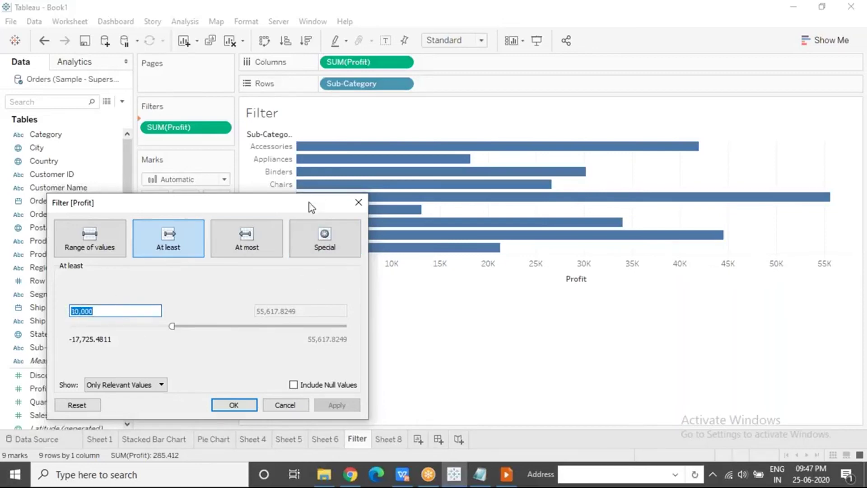
pyautogui.moveTo(309, 202); pyautogui.dragTo(361, 168)
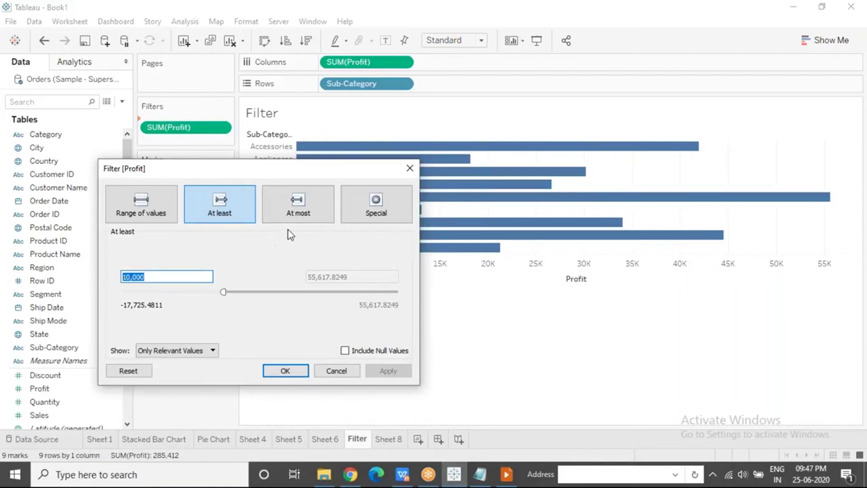
# Step: Change the Profit filter to At most with a maximum of 10,000 and apply it
pyautogui.click(313, 204)
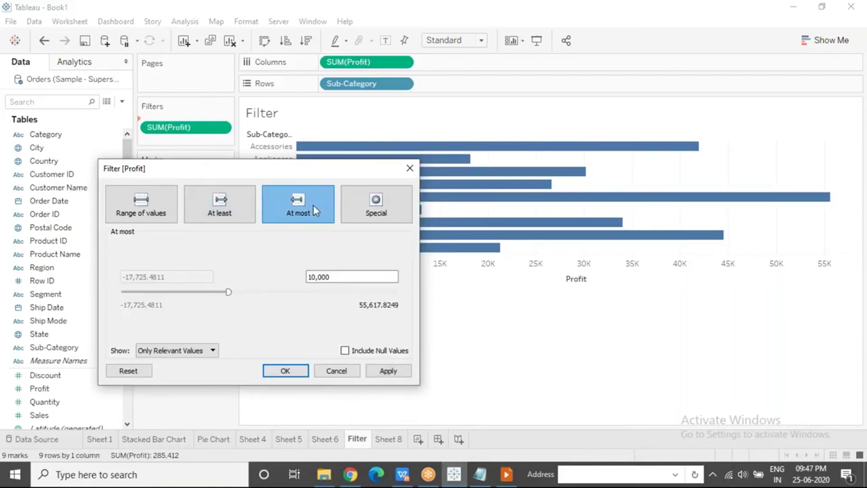
pyautogui.click(337, 279)
pyautogui.moveTo(338, 279); pyautogui.dragTo(291, 277)
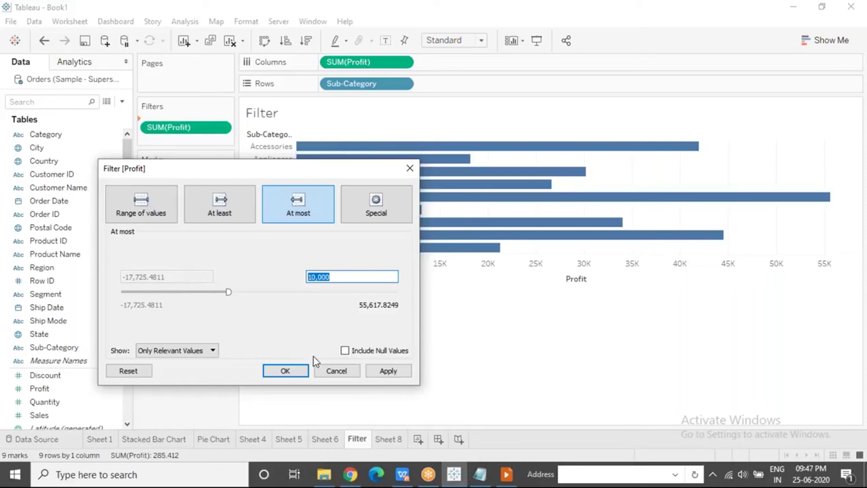
pyautogui.click(383, 371)
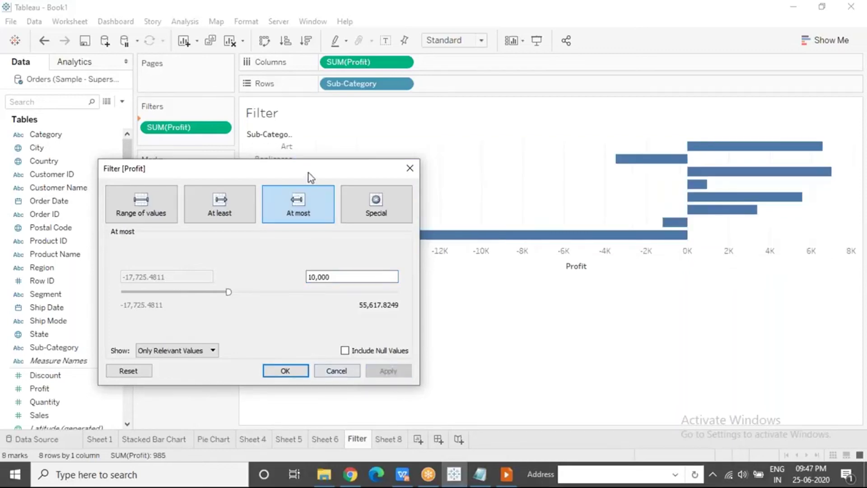
pyautogui.moveTo(308, 173); pyautogui.dragTo(359, 305)
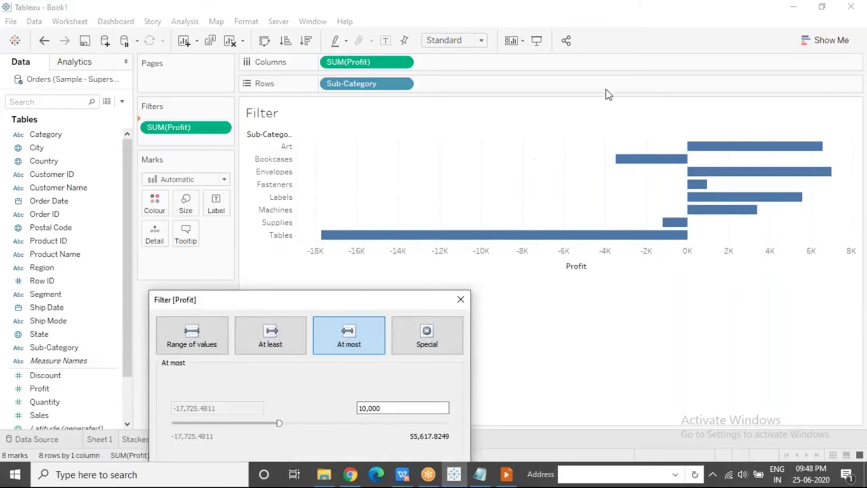
pyautogui.click(445, 257)
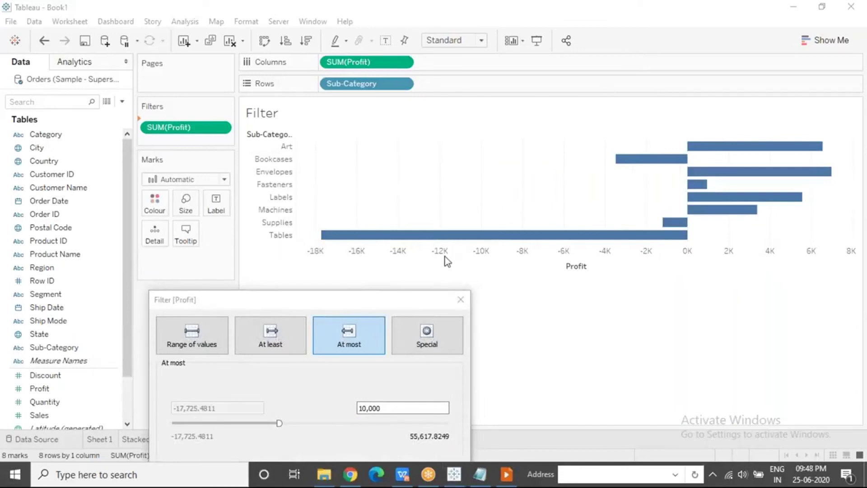
# Step: Examine the Special options for null, non-null and all values without applying them, and return to Range of values
pyautogui.moveTo(398, 302); pyautogui.dragTo(415, 117)
pyautogui.click(446, 159)
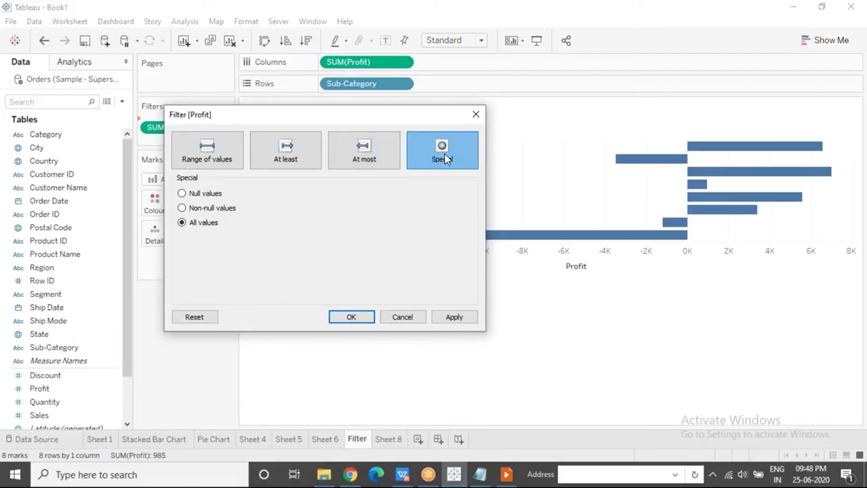
pyautogui.moveTo(307, 113); pyautogui.dragTo(471, 137)
pyautogui.click(347, 232)
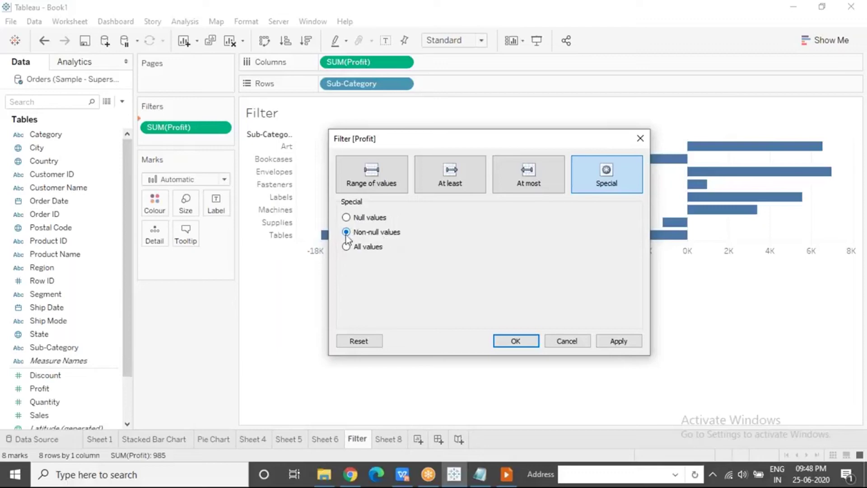
pyautogui.click(347, 217)
pyautogui.click(346, 247)
pyautogui.click(388, 179)
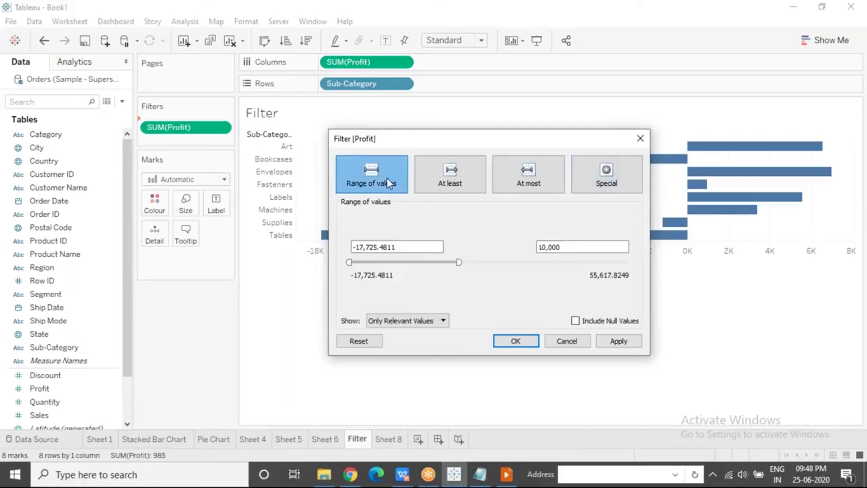
# Step: Extend the Profit filter's range of values up to the full maximum of 55,617.8249, apply it and close the filter
pyautogui.moveTo(463, 261); pyautogui.dragTo(642, 263)
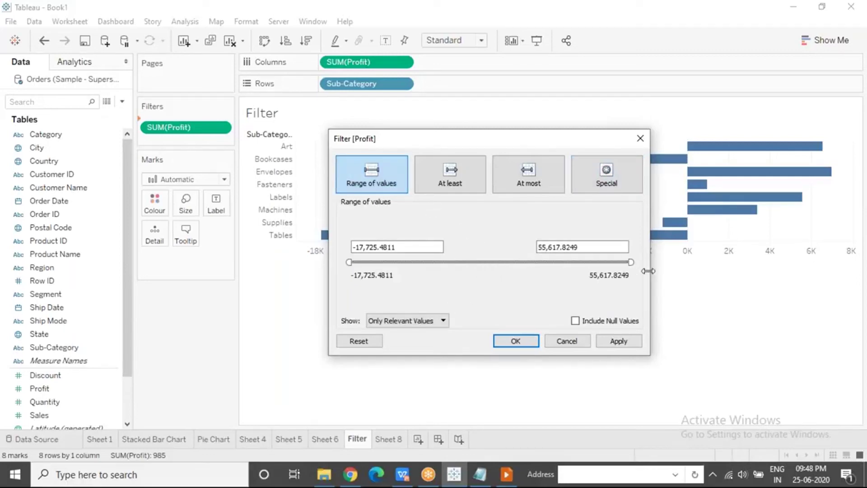
pyautogui.click(617, 342)
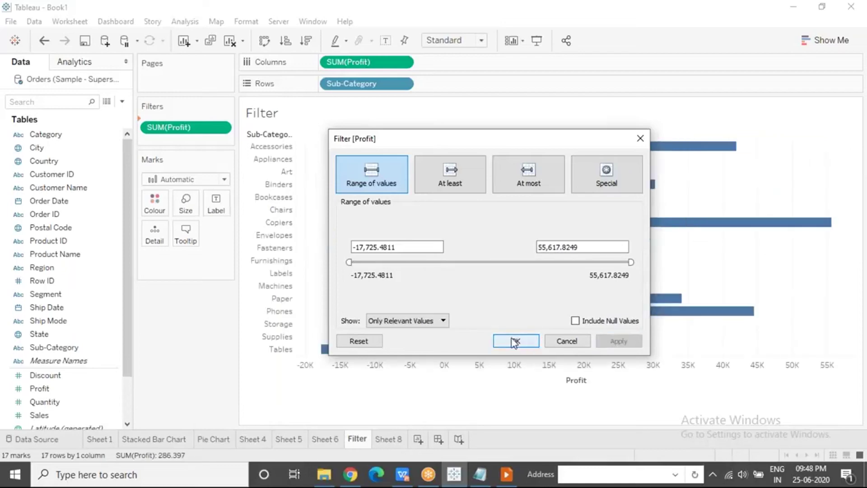
pyautogui.click(512, 344)
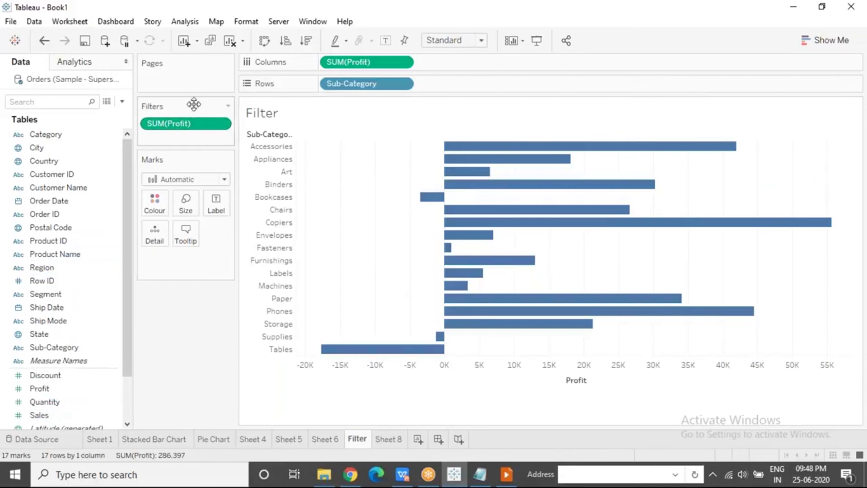
# Step: Show the SUM(Profit) filter as an interactive control beside the bar chart
pyautogui.click(211, 129)
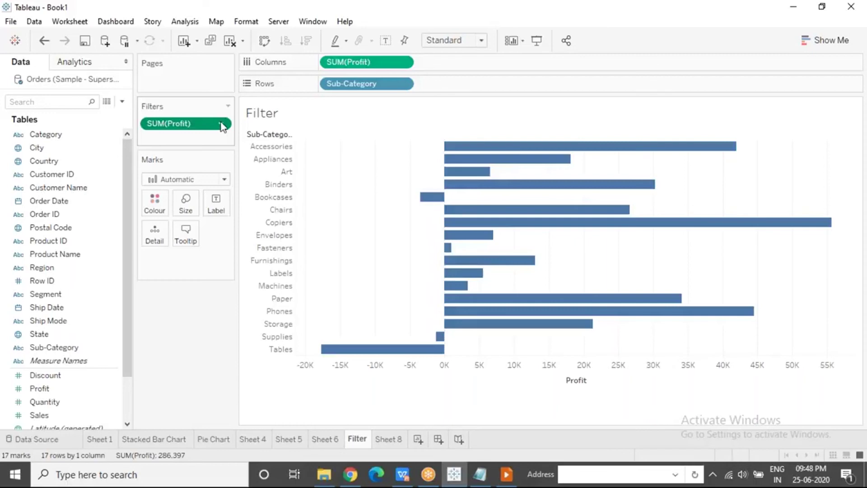
pyautogui.click(222, 124)
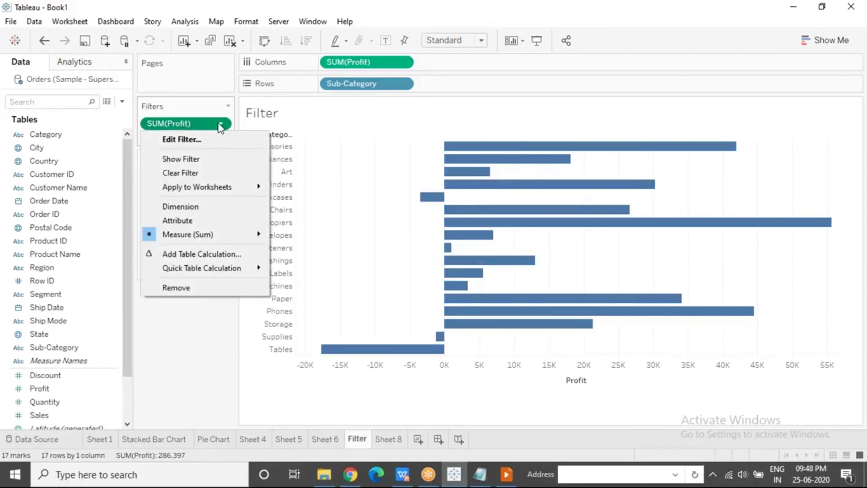
pyautogui.click(217, 159)
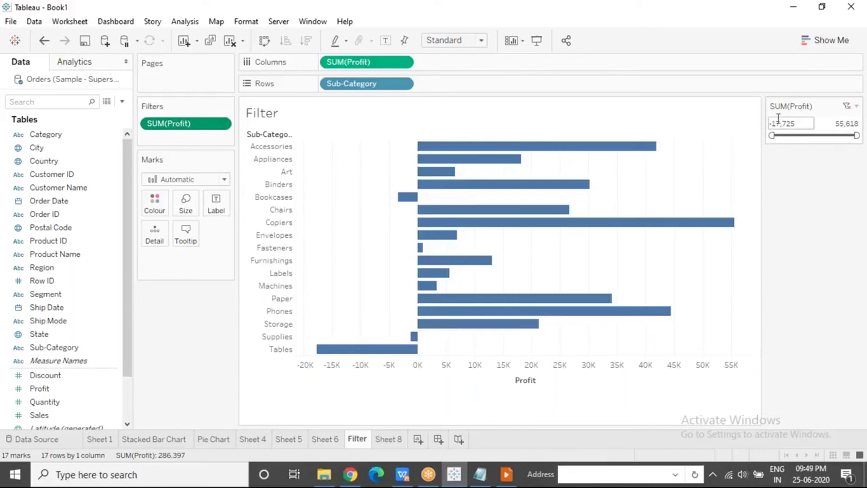
# Step: Narrow the displayed Profit filter to a range of about 10,797 to 21,857
pyautogui.moveTo(772, 135); pyautogui.dragTo(802, 134)
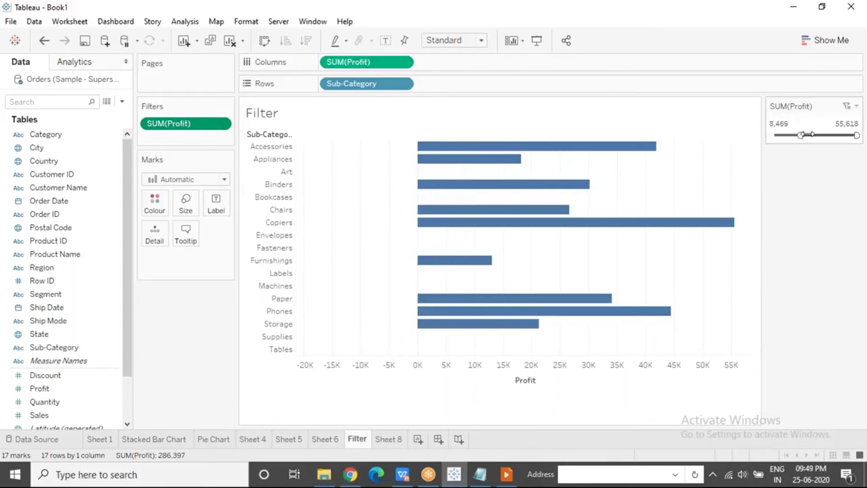
pyautogui.moveTo(856, 135); pyautogui.dragTo(820, 134)
pyautogui.click(800, 123)
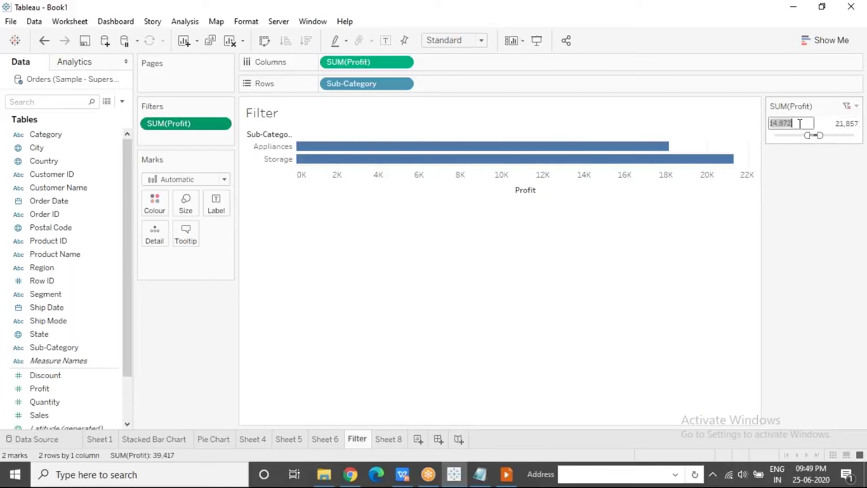
pyautogui.write('10797')
pyautogui.press('Return')
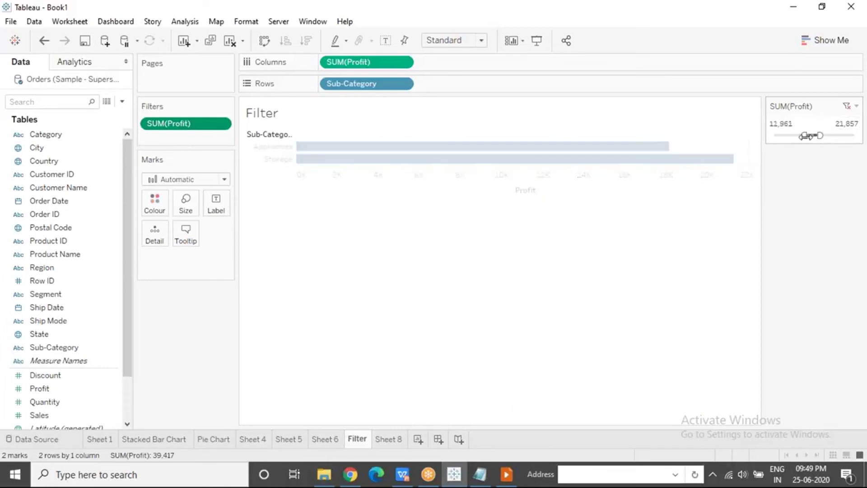
# Step: Set the displayed Profit filter's range to a minimum of 10,000 and a maximum of 30,000
pyautogui.click(794, 122)
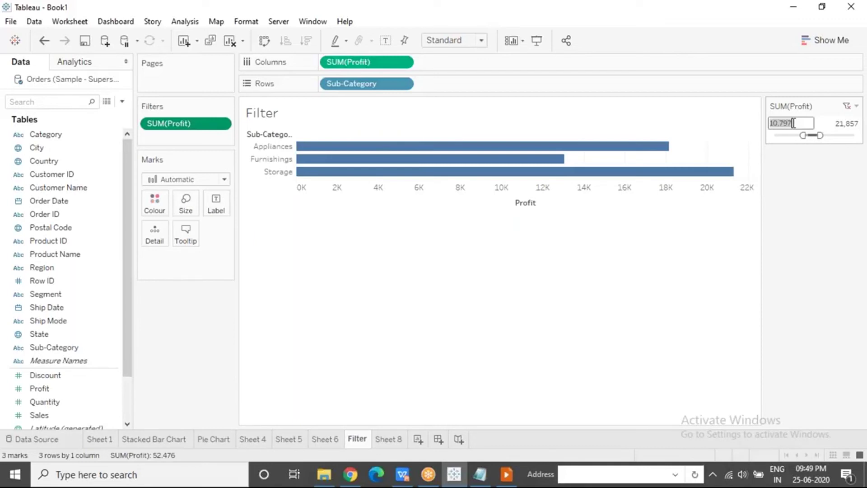
pyautogui.write('10000')
pyautogui.click(836, 123)
pyautogui.write('30000')
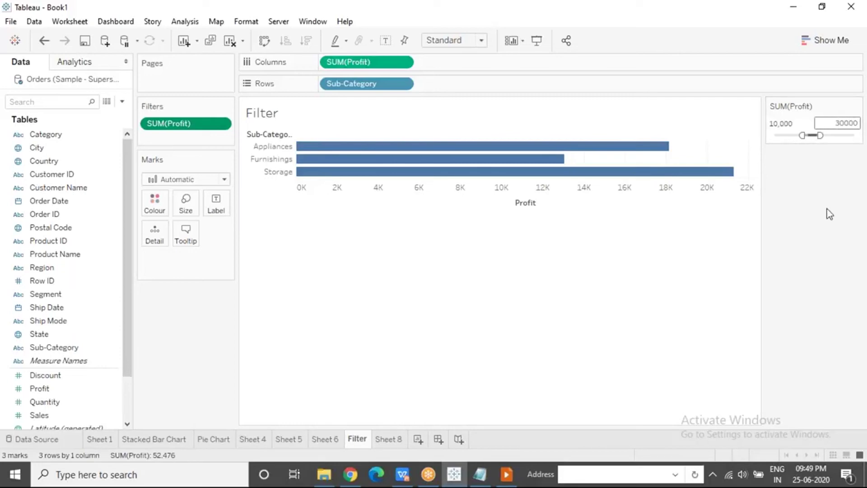
pyautogui.press('Return')
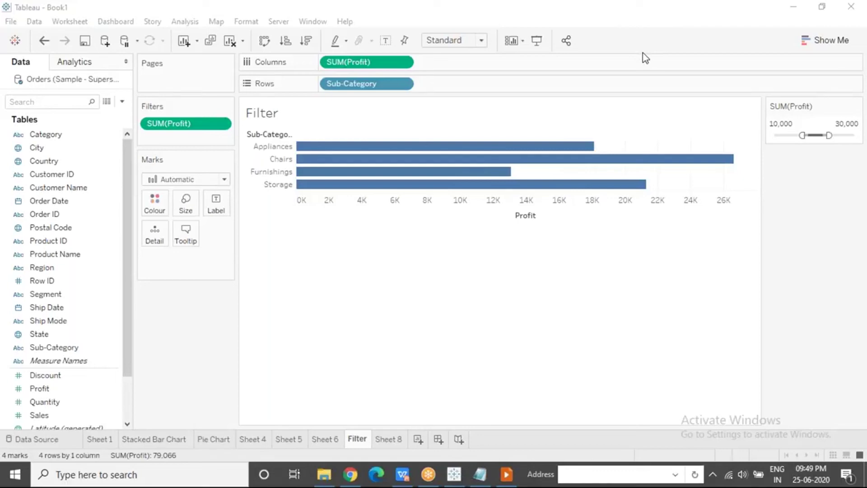
# Step: Add the Excel workbook ZN.xlsx from the Tableau documents folder as a new data source
pyautogui.click(363, 314)
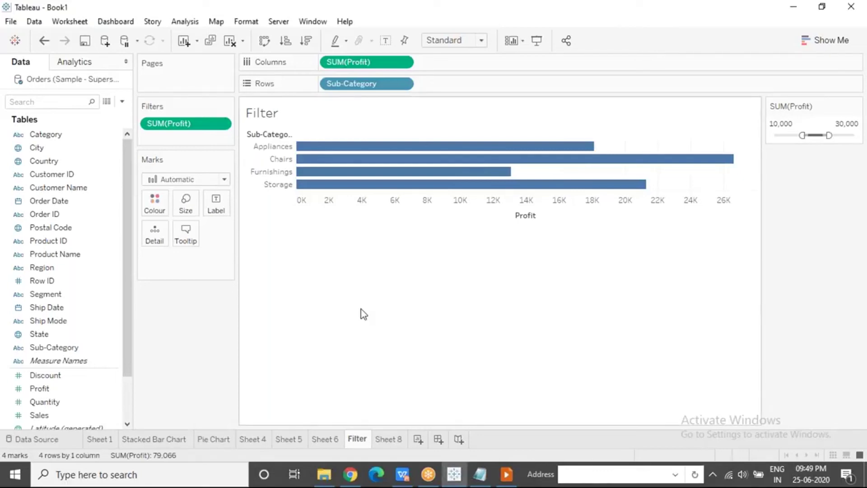
pyautogui.click(105, 40)
pyautogui.click(166, 124)
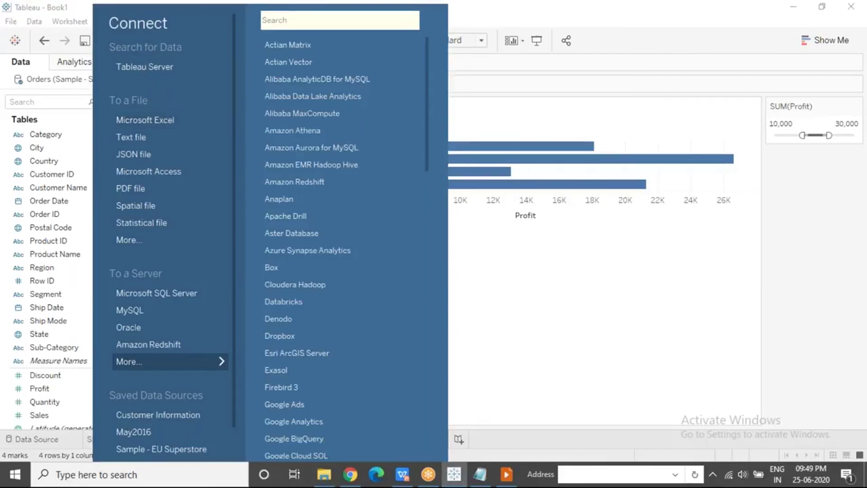
pyautogui.click(70, 178)
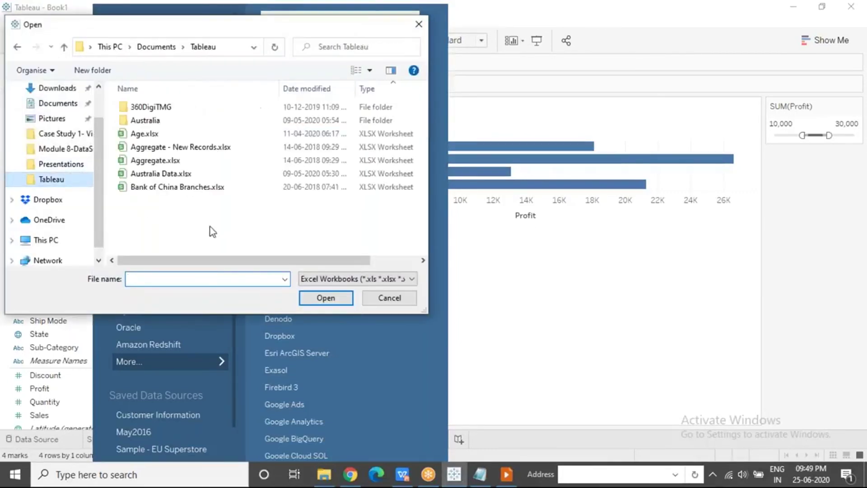
pyautogui.press('z')
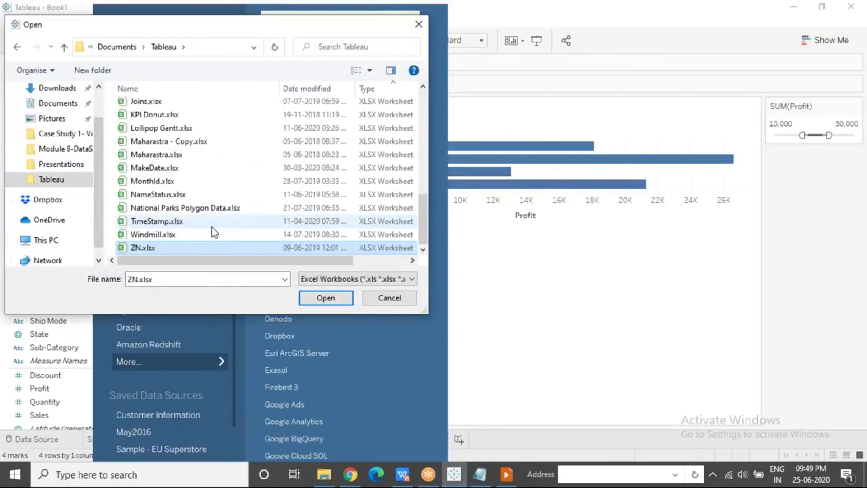
pyautogui.click(339, 305)
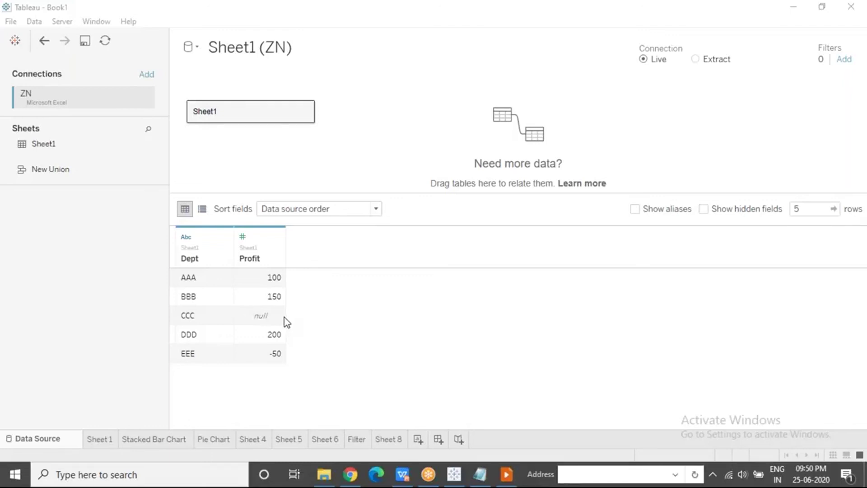
# Step: Create a new worksheet listing Dept in rows with Profit as the text values
pyautogui.click(418, 440)
pyautogui.moveTo(46, 151); pyautogui.dragTo(345, 89)
pyautogui.moveTo(68, 177); pyautogui.dragTo(320, 163)
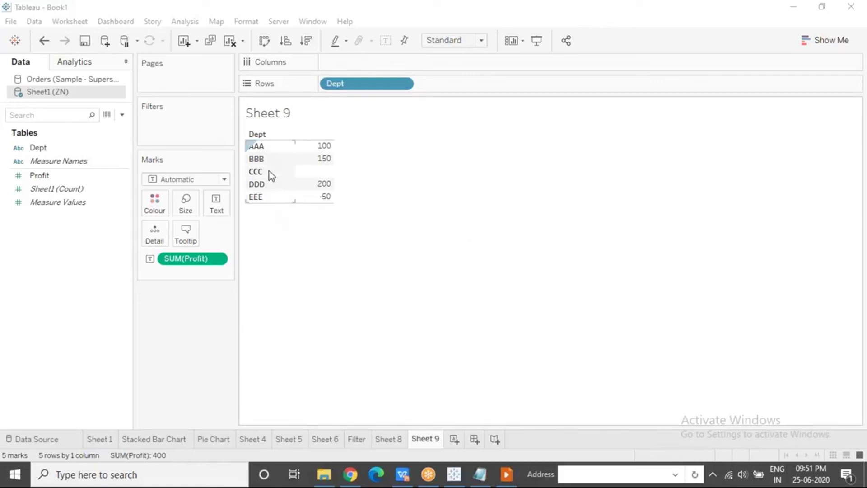
# Step: Add a filter on the Sum of Profit using the Special option Non-null values and apply it
pyautogui.moveTo(39, 148)
pyautogui.mouseDown()
pyautogui.moveTo(154, 124)
pyautogui.moveTo(31, 143)
pyautogui.mouseUp()
pyautogui.moveTo(49, 180); pyautogui.dragTo(180, 130)
pyautogui.click(374, 168)
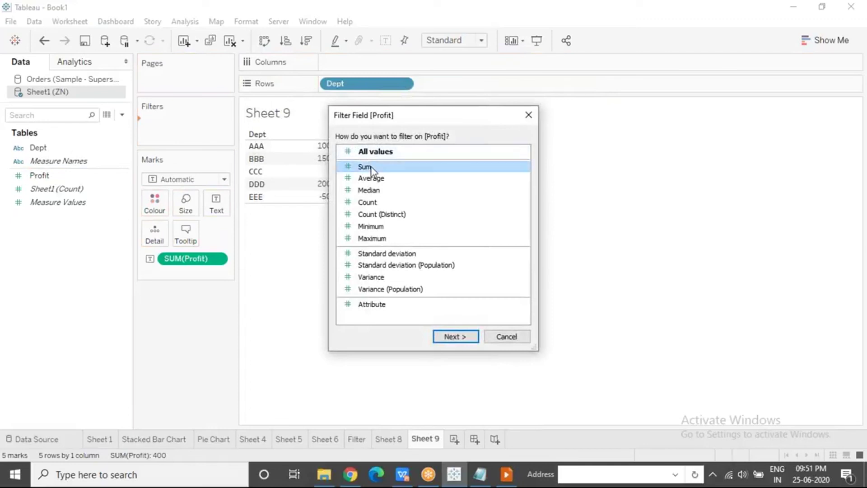
pyautogui.click(461, 337)
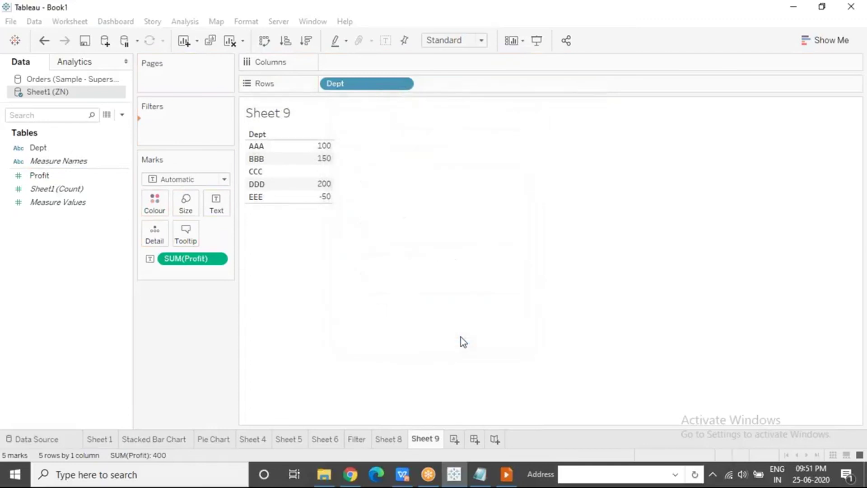
pyautogui.click(566, 164)
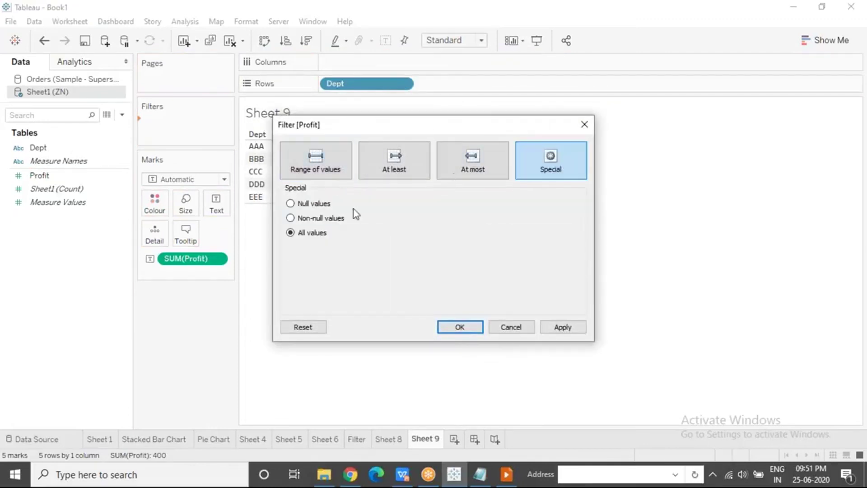
pyautogui.click(290, 218)
pyautogui.moveTo(402, 126); pyautogui.dragTo(387, 224)
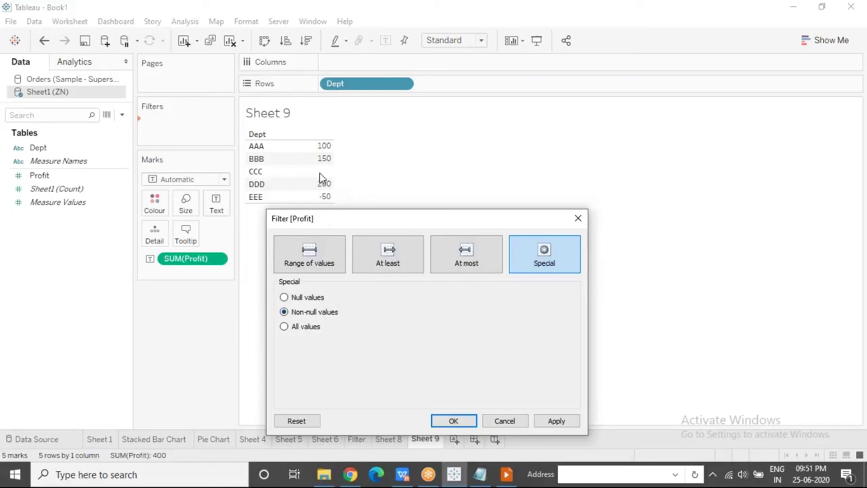
pyautogui.click(554, 421)
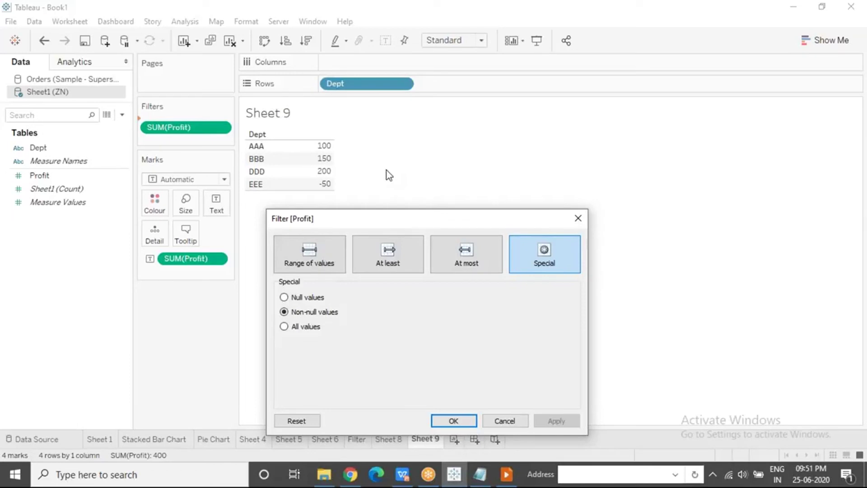
# Step: Apply the Profit filter's Special option Null values, switch it to All values, apply and close the filter
pyautogui.click(284, 297)
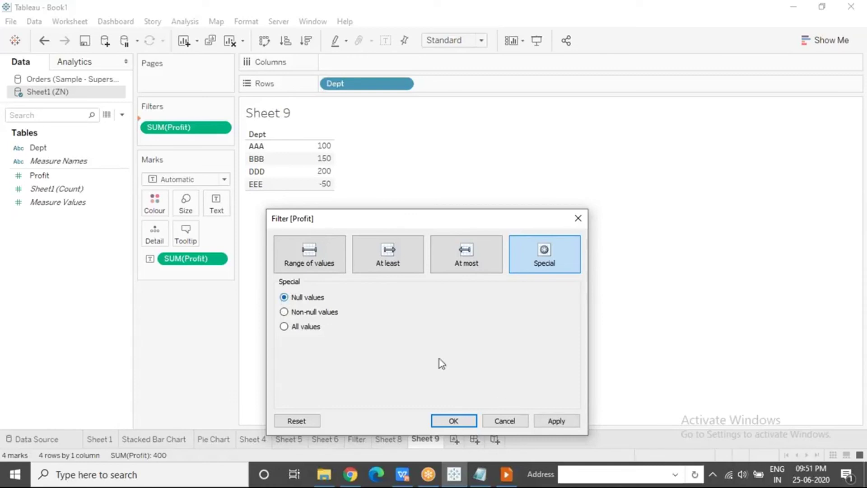
pyautogui.click(557, 424)
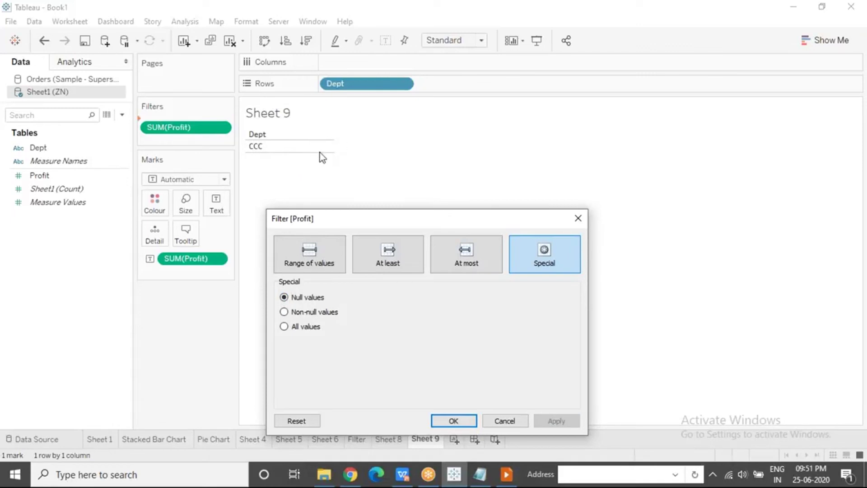
pyautogui.click(285, 327)
pyautogui.click(560, 421)
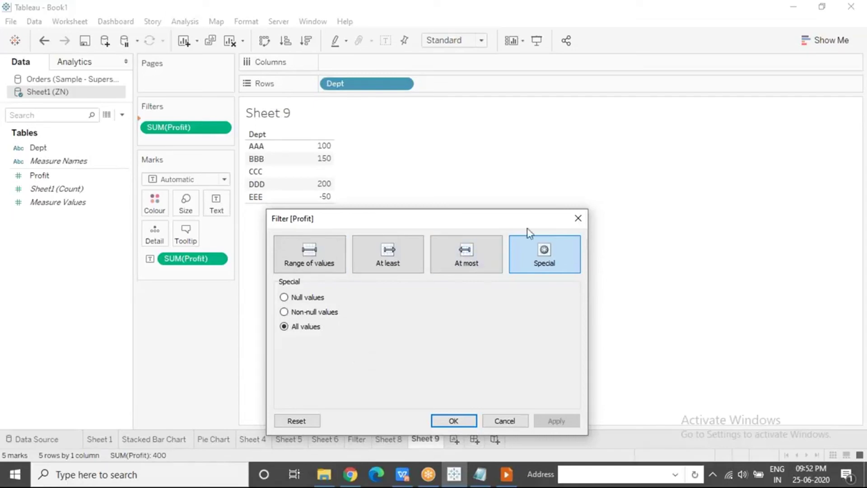
pyautogui.click(575, 224)
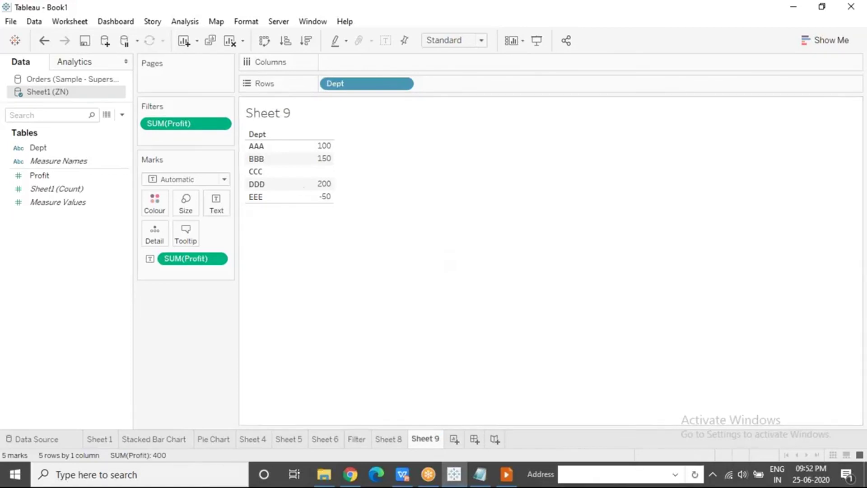
# Step: Exclude department CCC from the table and undo the exclusion
pyautogui.click(273, 174)
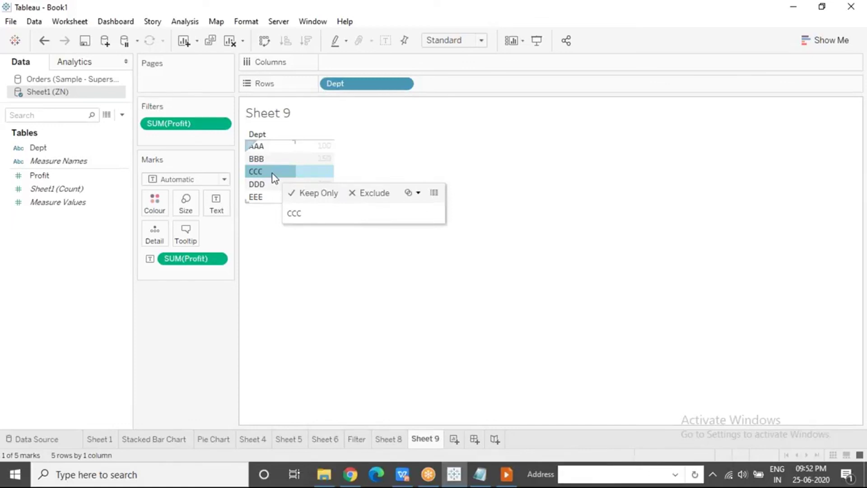
pyautogui.click(369, 199)
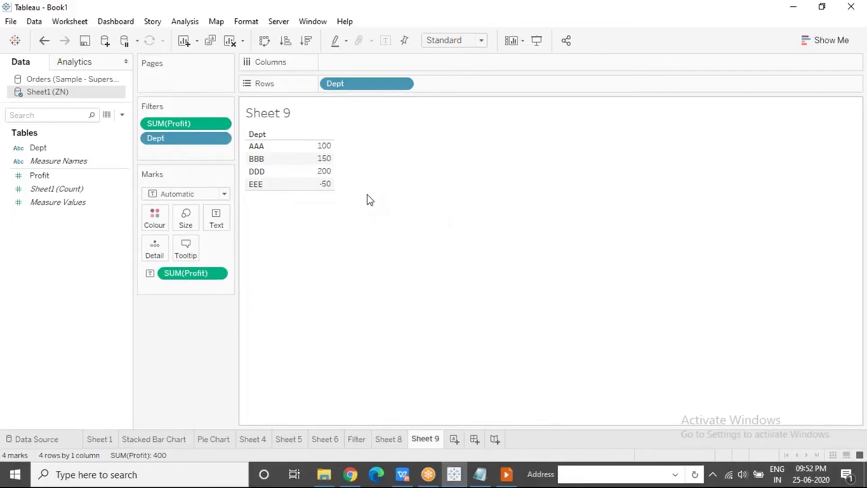
pyautogui.hotkey('ctrl', 'z')
# Step: Keep only department CCC in the table and undo that filter
pyautogui.click(278, 173)
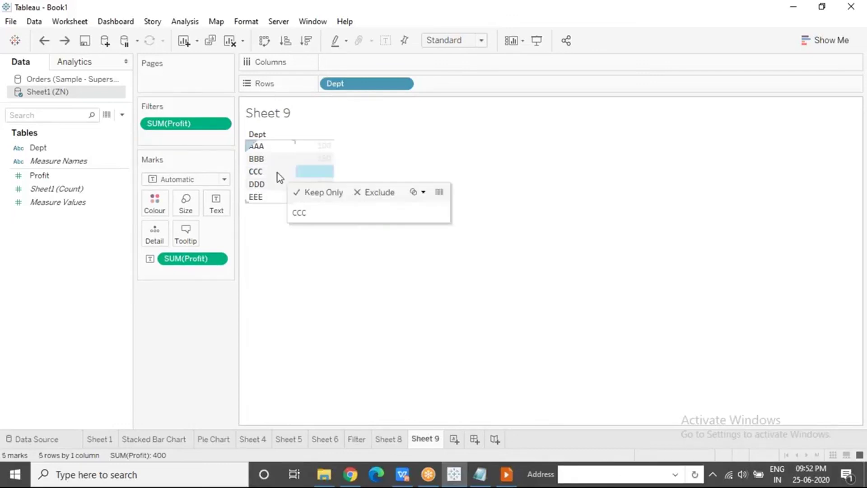
pyautogui.click(336, 198)
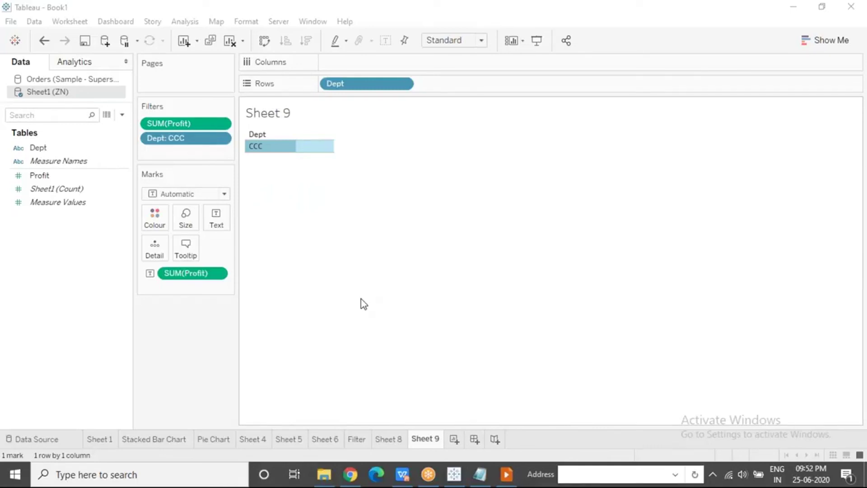
pyautogui.click(464, 356)
pyautogui.hotkey('ctrl', 'z')
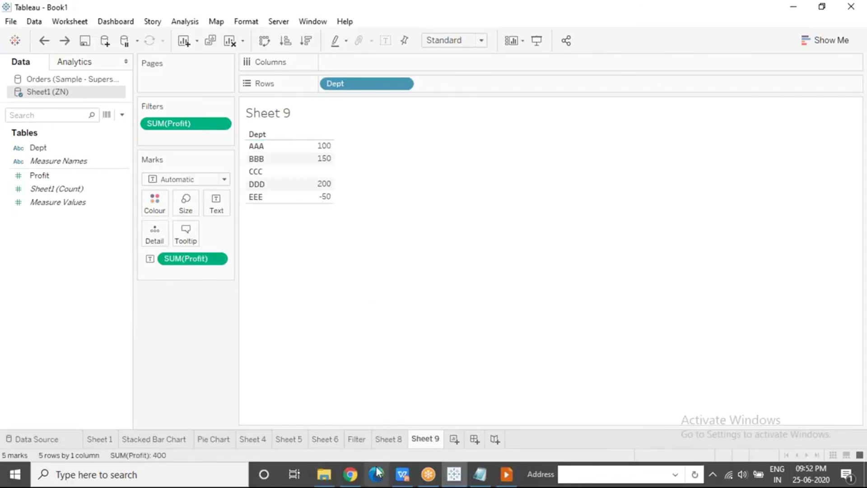
# Step: Open ZN.xlsx from the Tableau folder in WPS Office and select the Profit cell B4 for department CCC
pyautogui.click(324, 475)
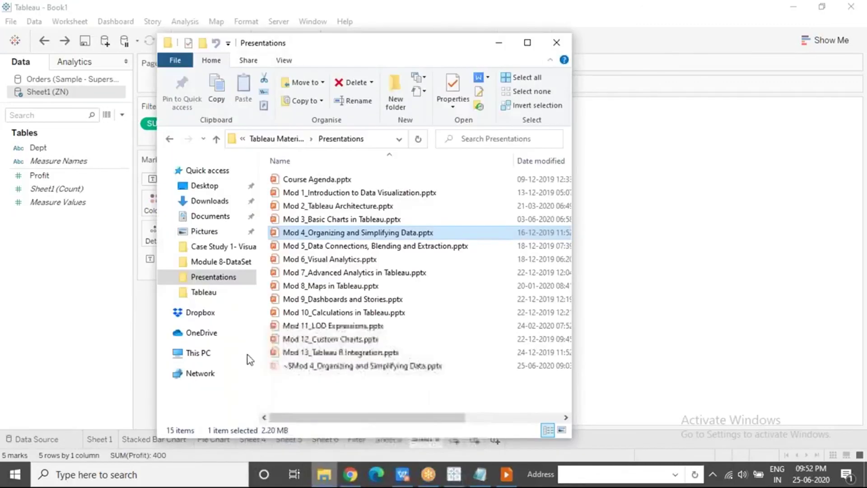
pyautogui.click(233, 292)
pyautogui.click(343, 327)
pyautogui.press('End')
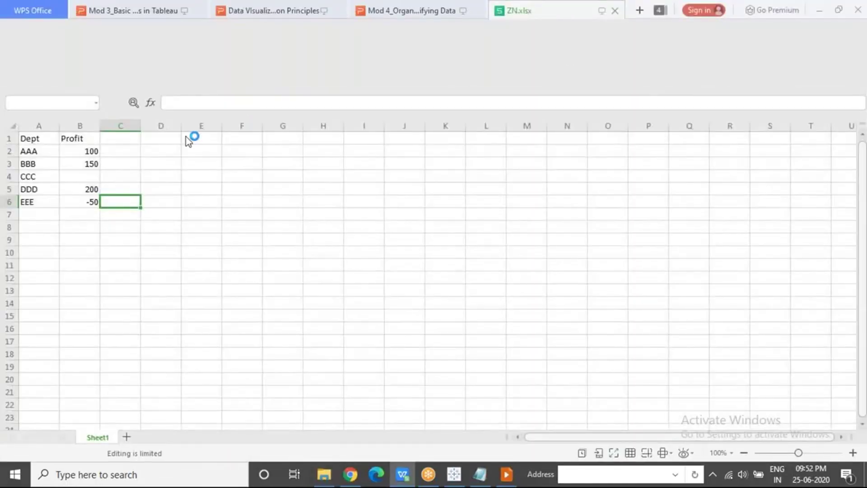
pyautogui.click(93, 175)
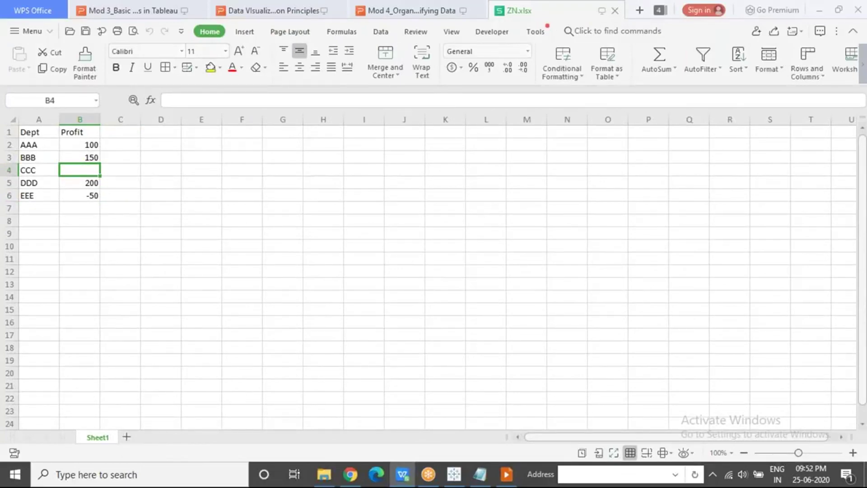
# Step: Switch back to Tableau and, on a new worksheet, plot Profit by Order Date year from the Orders (Sample - Superstore) data
pyautogui.click(456, 474)
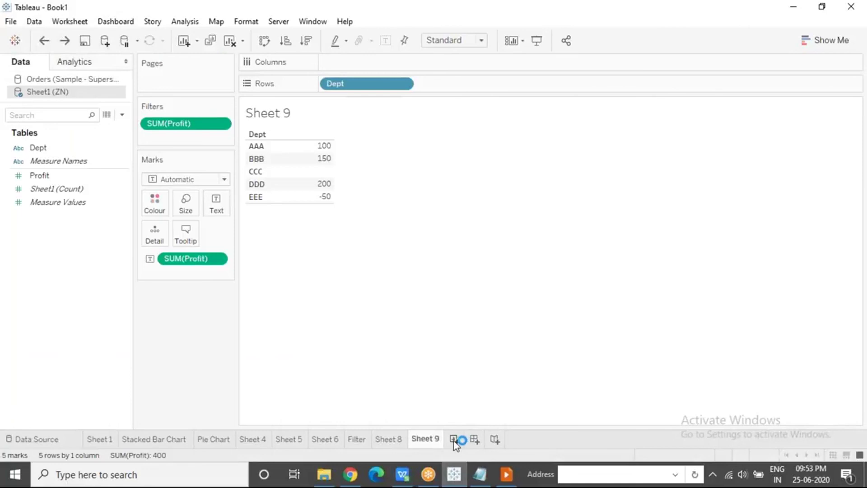
pyautogui.click(96, 79)
pyautogui.click(64, 215)
pyautogui.moveTo(63, 215); pyautogui.dragTo(355, 63)
pyautogui.moveTo(58, 401); pyautogui.dragTo(362, 84)
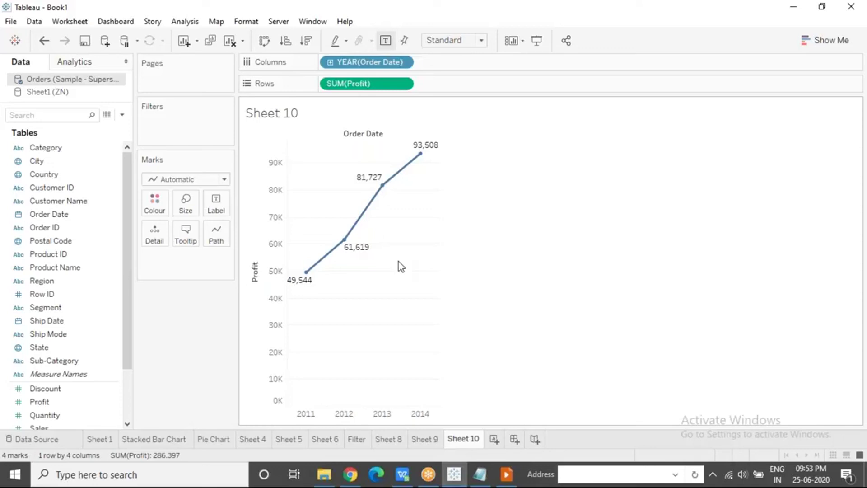
# Step: Add an Order Date filter by Years with all years from 2011 to 2014 selected and show its filter control
pyautogui.moveTo(72, 214); pyautogui.dragTo(180, 126)
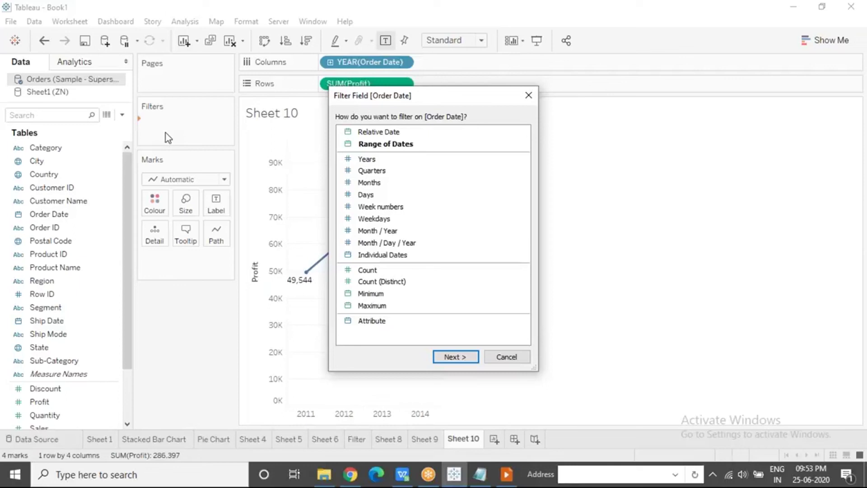
pyautogui.click(387, 159)
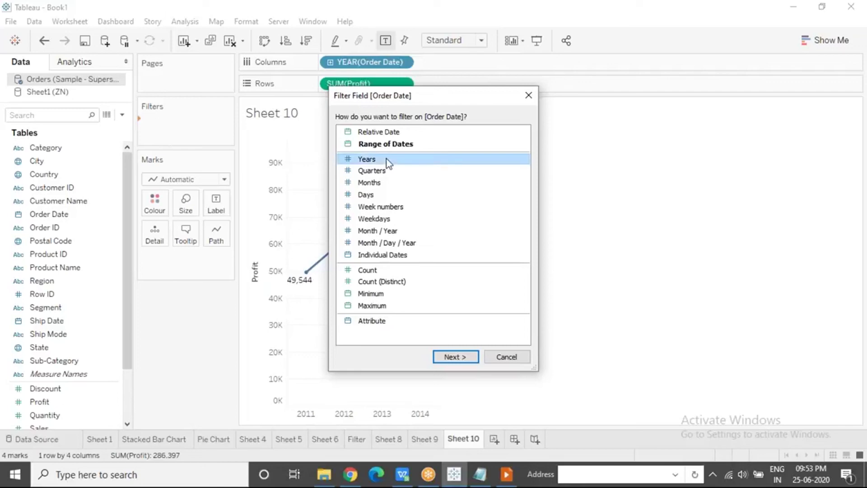
pyautogui.click(459, 357)
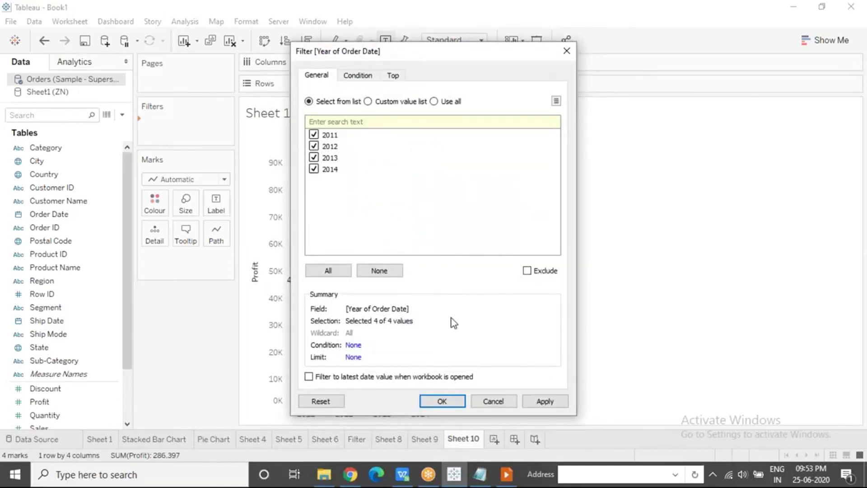
pyautogui.click(442, 401)
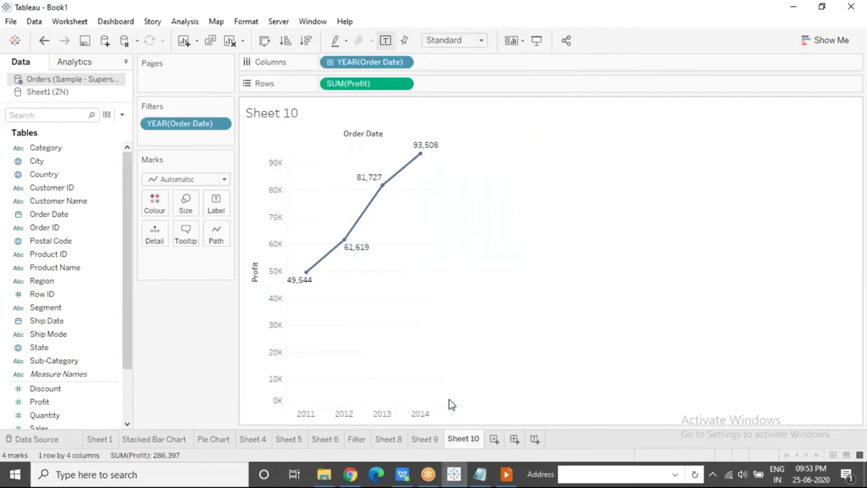
pyautogui.click(221, 124)
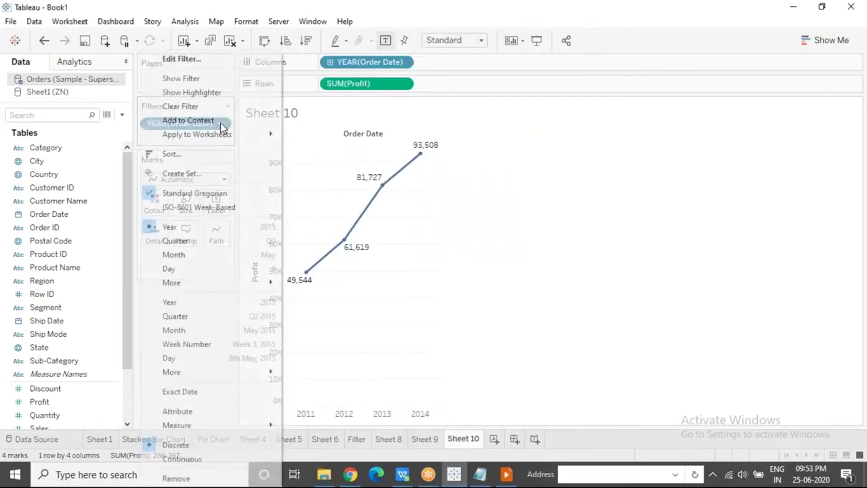
pyautogui.click(207, 80)
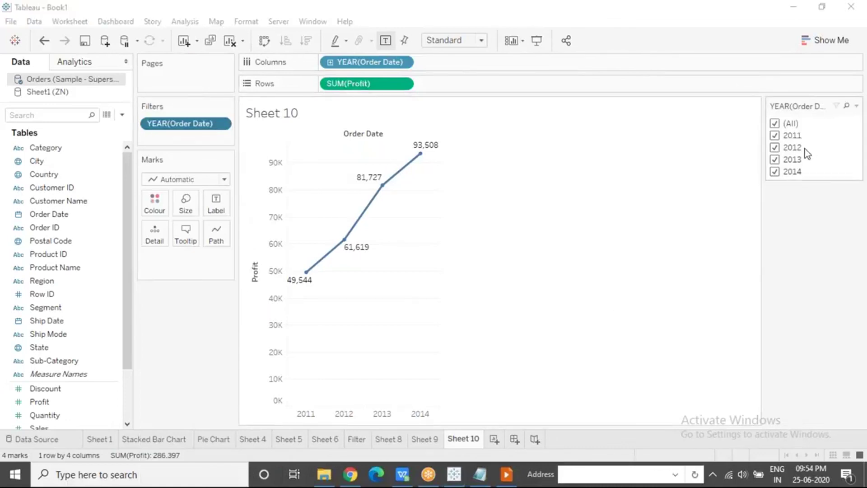
# Step: Deselect 2011, 2012, 2013 and 2014 one by one in the year filter, and reselect all years
pyautogui.click(775, 135)
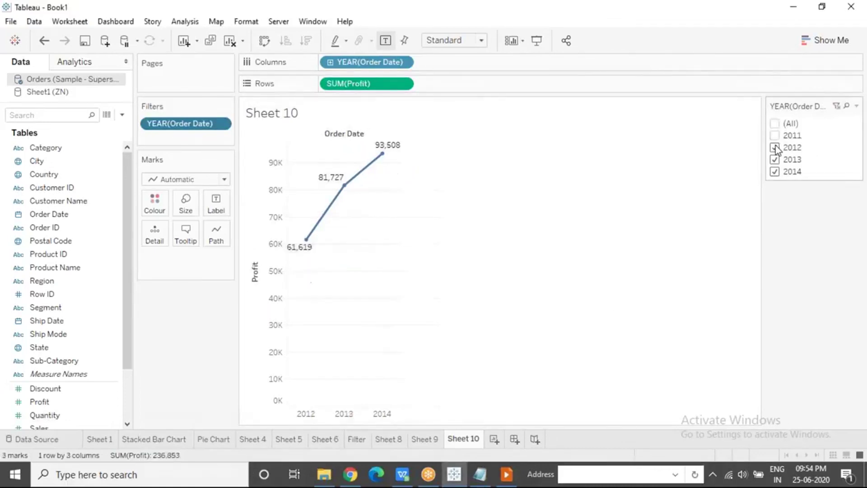
pyautogui.click(776, 148)
pyautogui.click(776, 162)
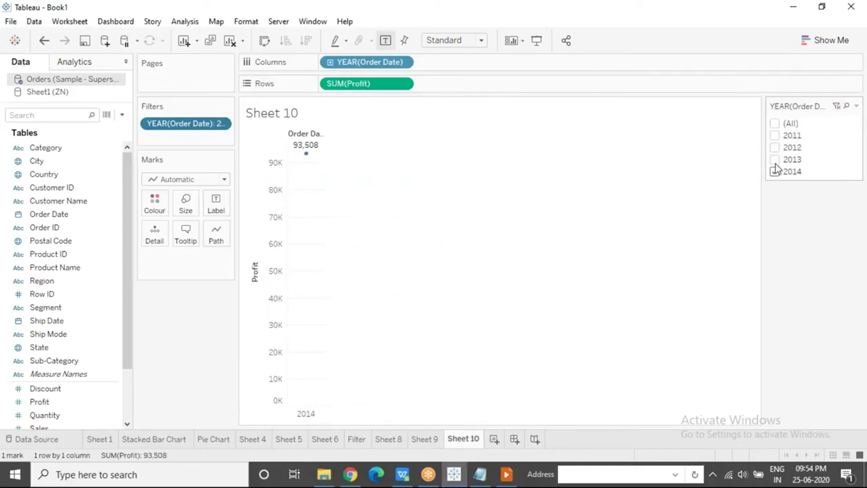
pyautogui.click(775, 172)
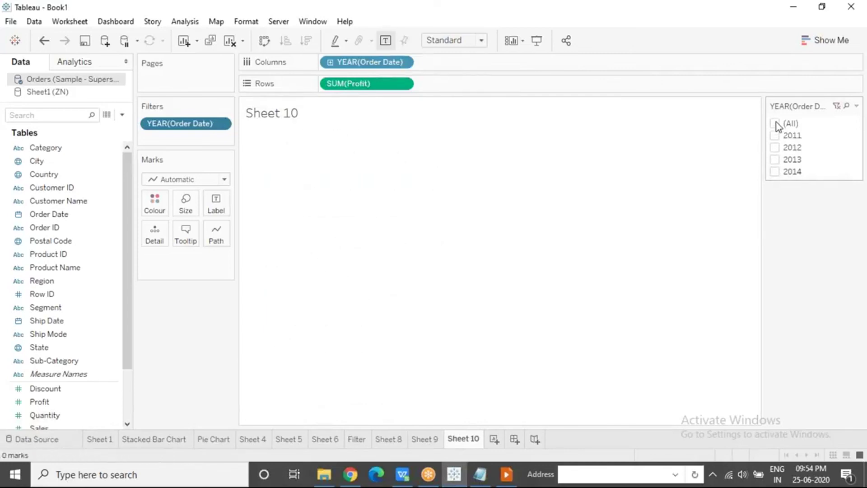
pyautogui.click(777, 123)
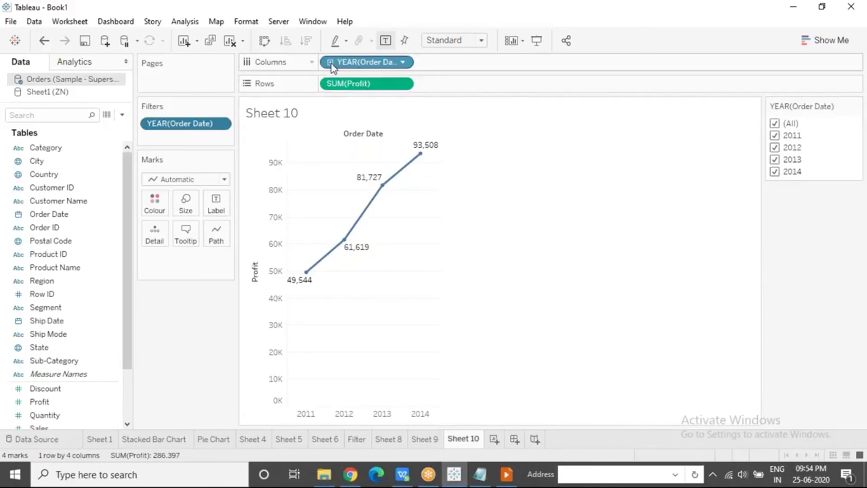
# Step: Expand the year into quarters, add an Order Date Quarters filter with all quarters, and show its control below the year filter
pyautogui.moveTo(68, 222); pyautogui.dragTo(179, 137)
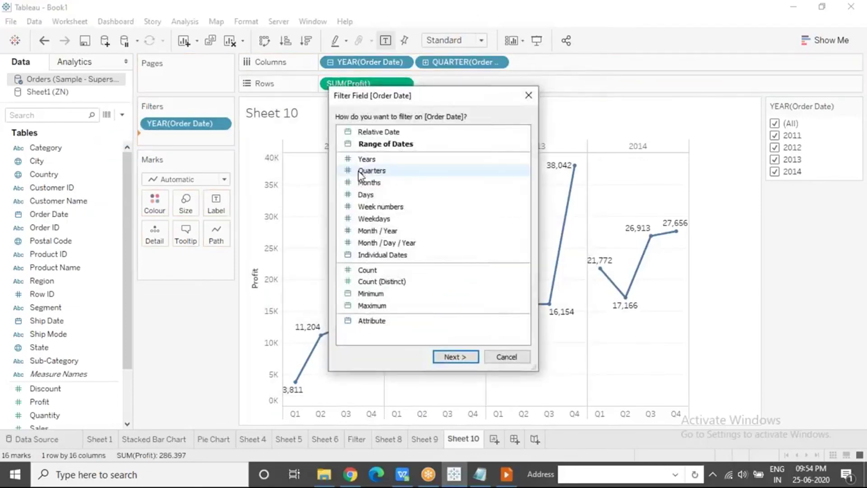
pyautogui.click(377, 171)
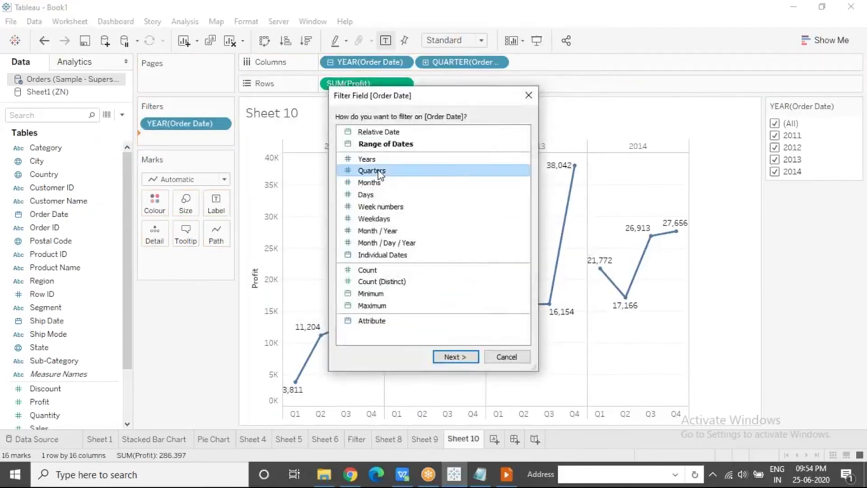
pyautogui.click(458, 357)
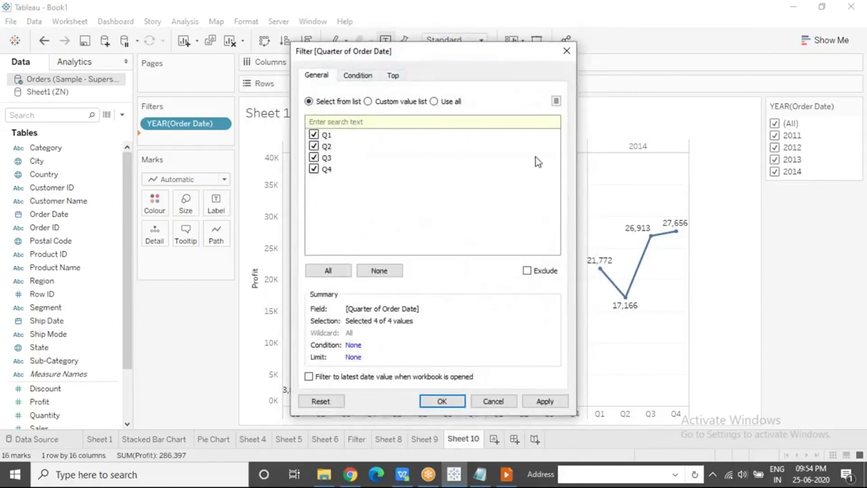
pyautogui.click(442, 401)
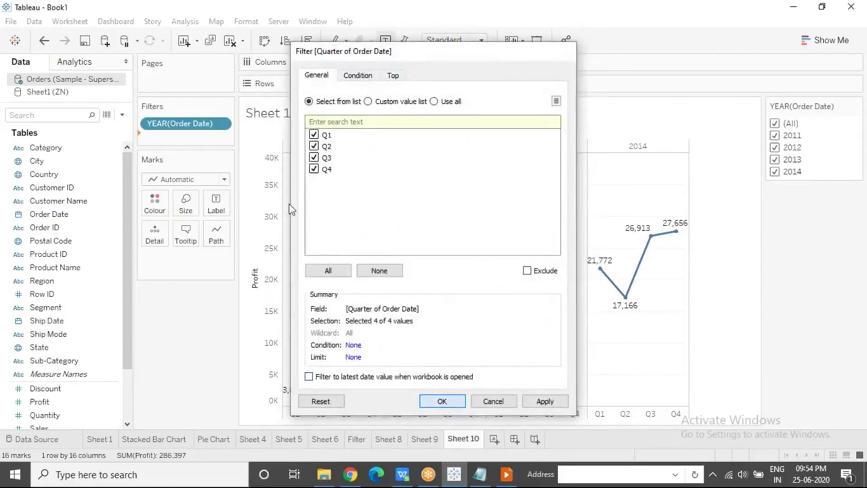
pyautogui.rightClick(224, 138)
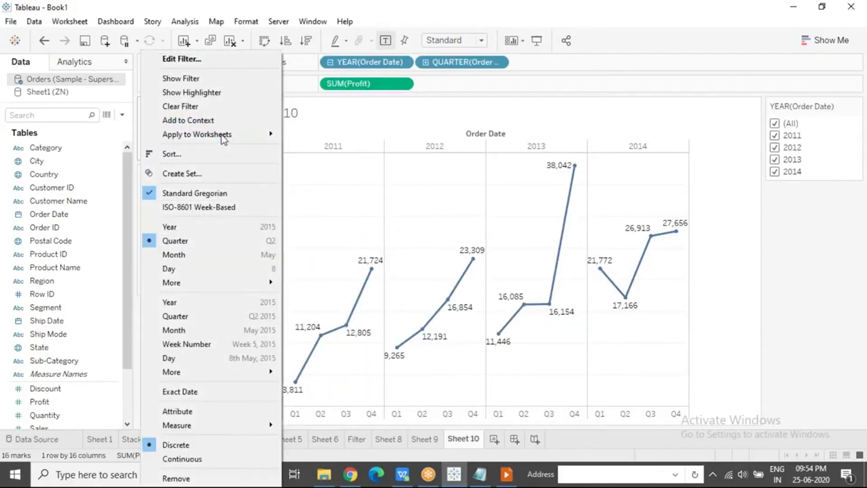
pyautogui.click(211, 80)
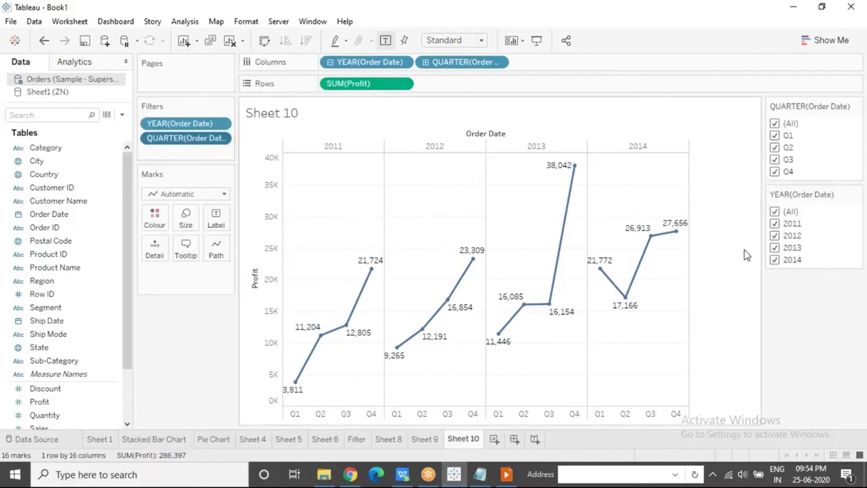
pyautogui.moveTo(807, 107); pyautogui.dragTo(820, 289)
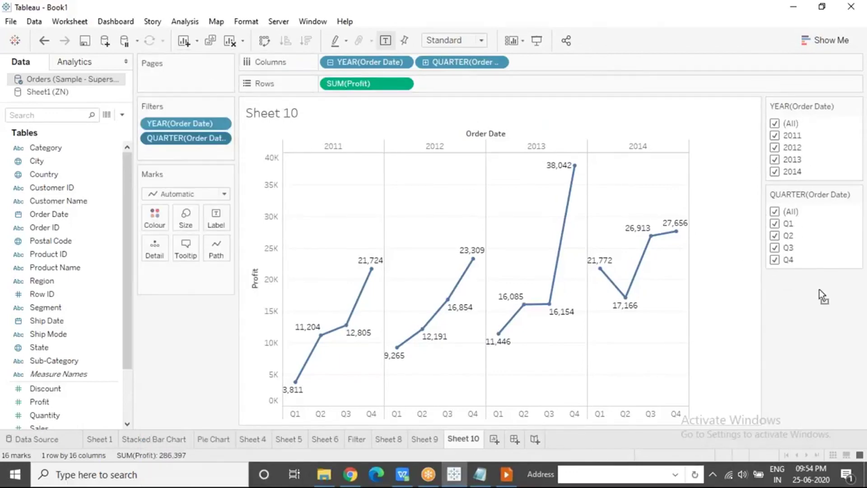
# Step: Exclude quarter Q1, year 2011 and quarter Q2 from the chart through the displayed quarter and year filters
pyautogui.click(775, 224)
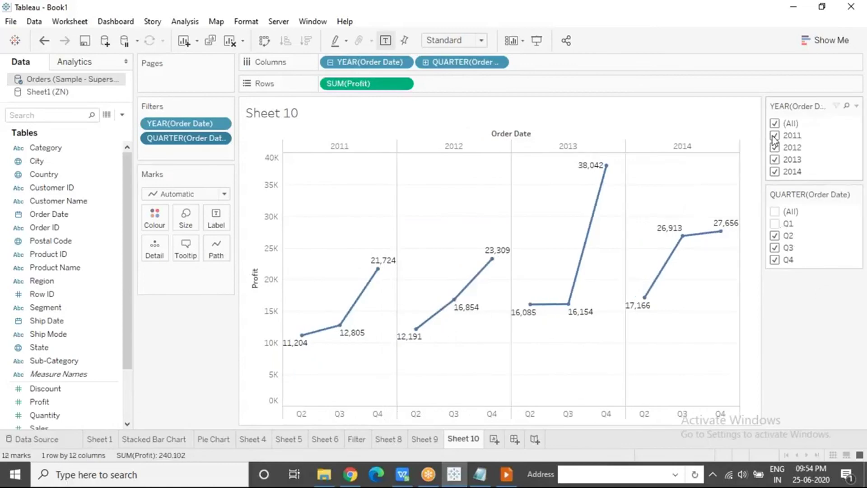
pyautogui.click(776, 135)
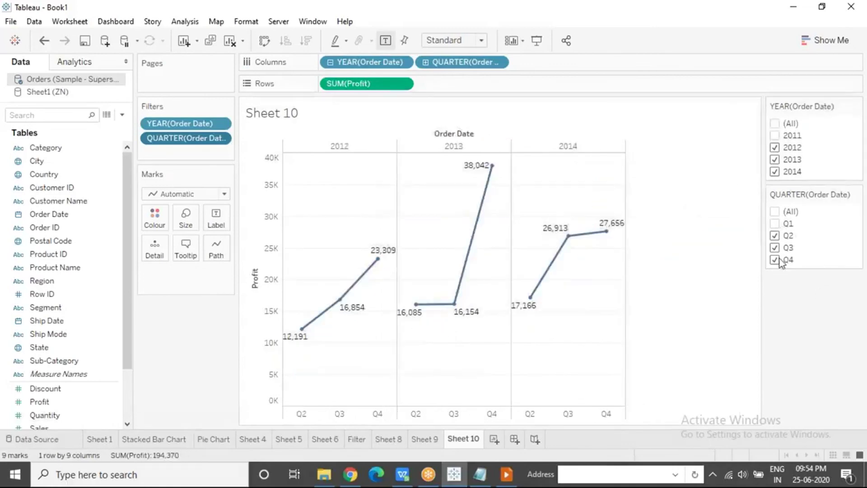
pyautogui.click(776, 236)
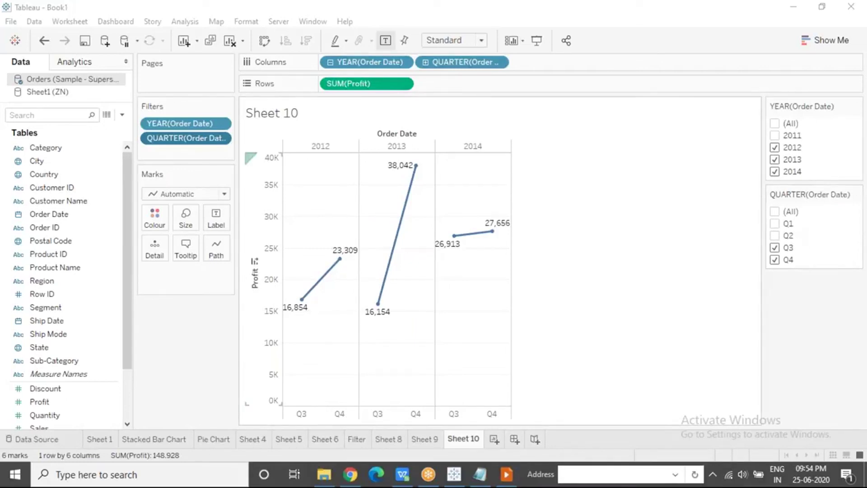
# Step: Remove the quarter and year filters from the sheet and begin a Range of Dates filter on Order Date
pyautogui.moveTo(205, 140); pyautogui.dragTo(181, 248)
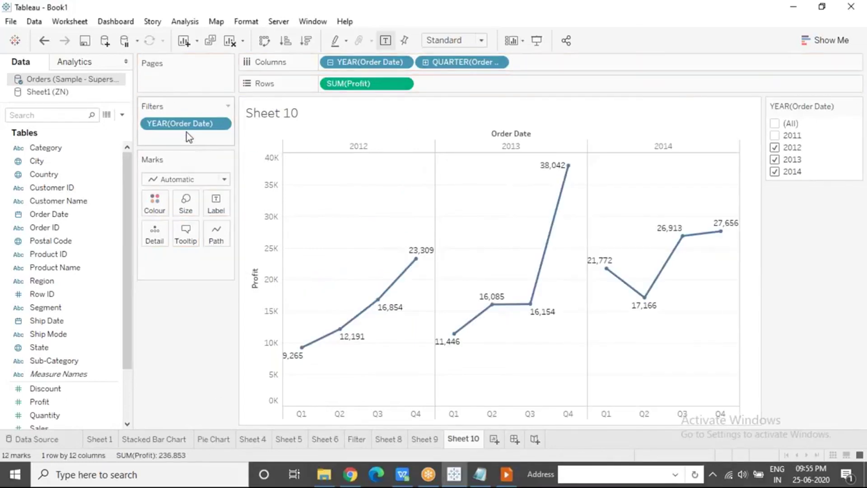
pyautogui.moveTo(189, 125); pyautogui.dragTo(185, 340)
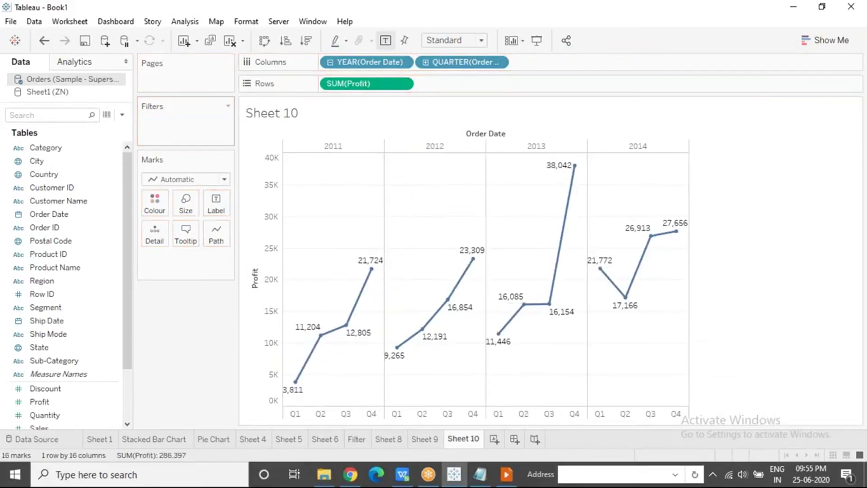
pyautogui.click(50, 215)
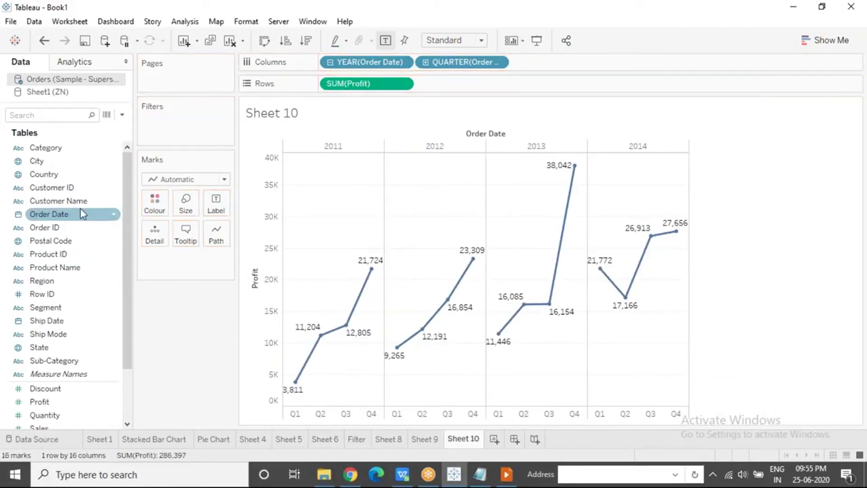
pyautogui.moveTo(51, 220); pyautogui.dragTo(172, 125)
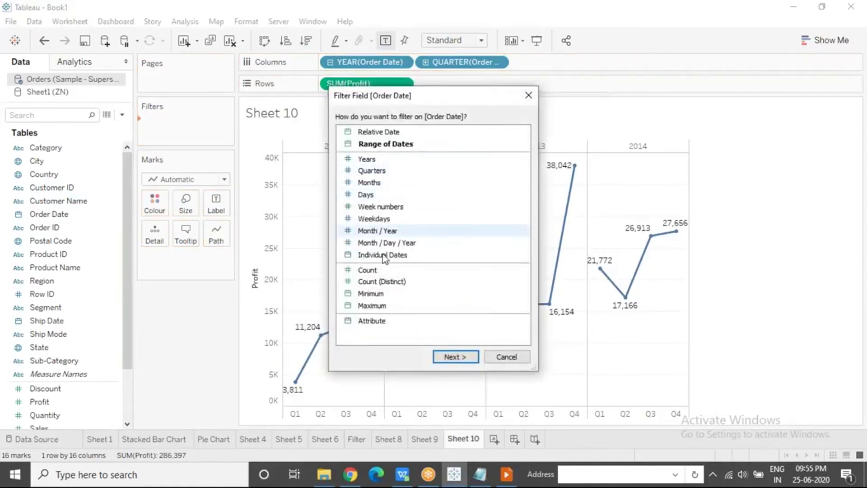
pyautogui.click(407, 147)
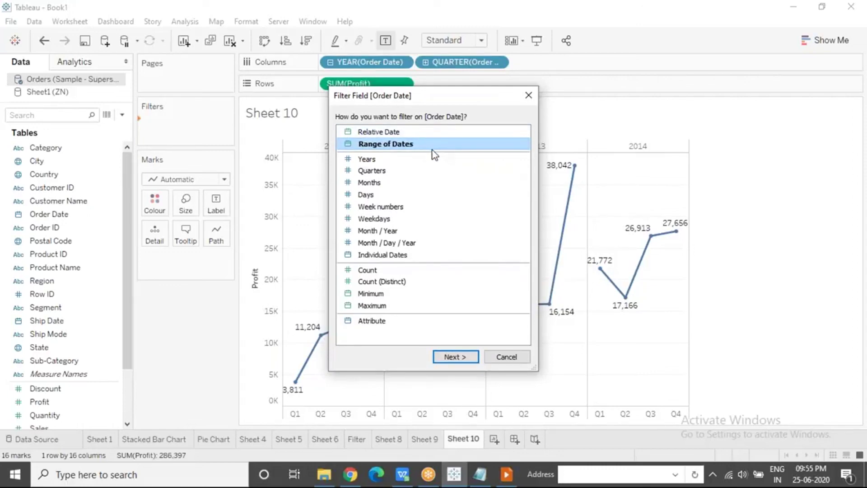
pyautogui.click(456, 357)
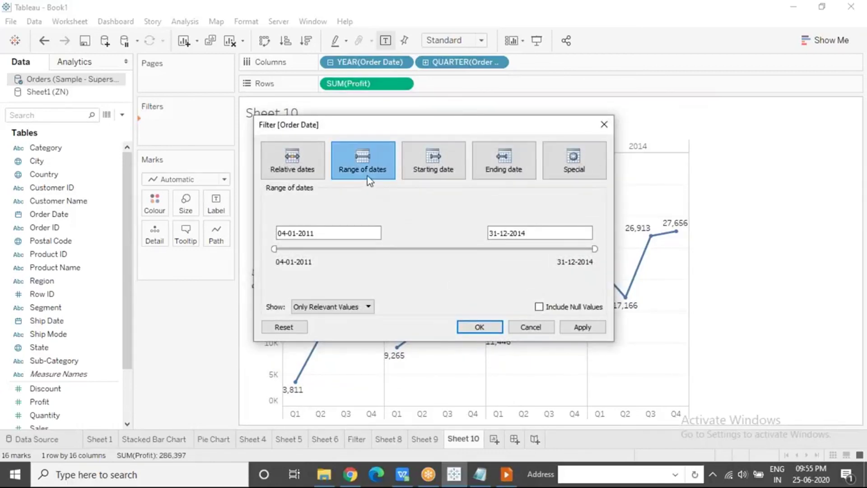
# Step: Examine the start and end date fields of the Order Date range and their calendars
pyautogui.moveTo(324, 230); pyautogui.dragTo(273, 232)
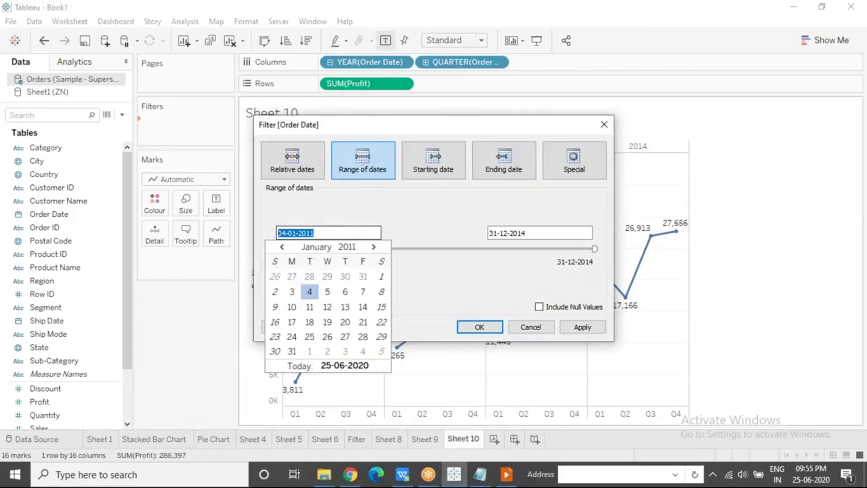
pyautogui.click(399, 236)
pyautogui.moveTo(529, 233); pyautogui.dragTo(449, 234)
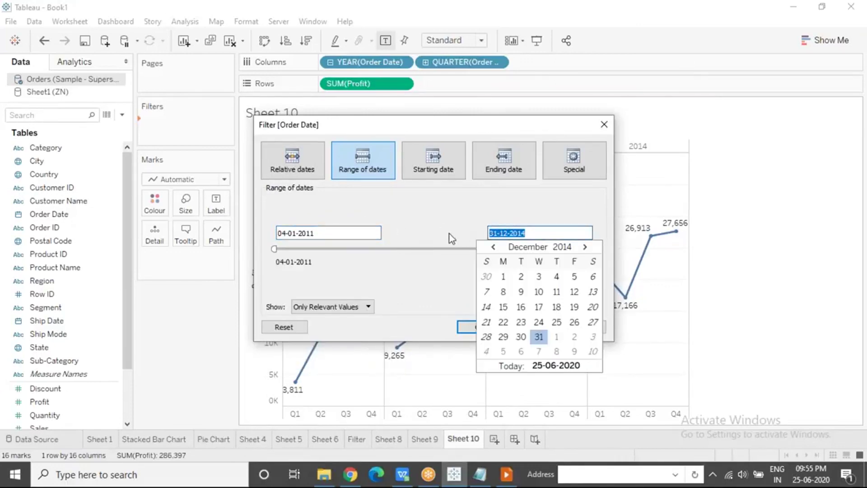
pyautogui.click(449, 234)
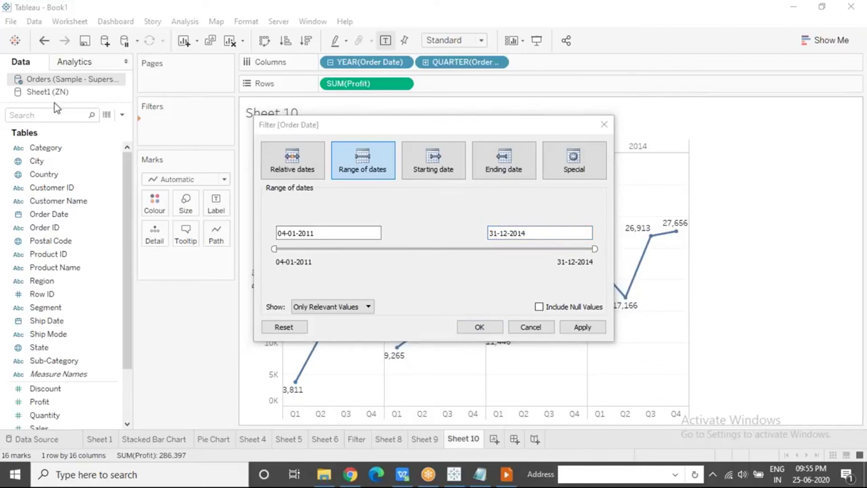
pyautogui.doubleClick(537, 233)
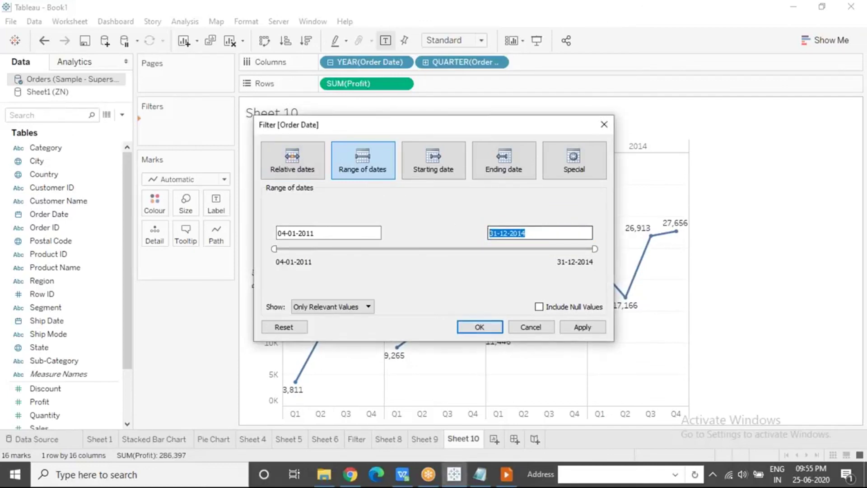
pyautogui.click(538, 233)
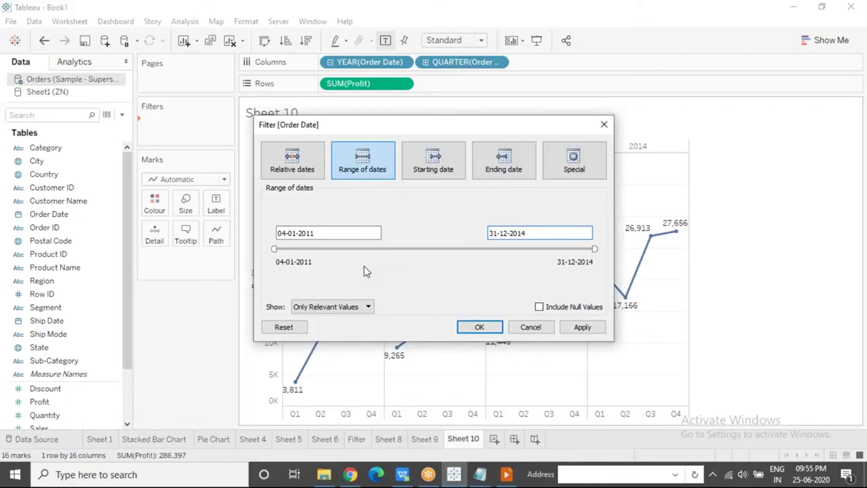
# Step: Set the start date of the Order Date range filter to 01-06-2012
pyautogui.moveTo(274, 249); pyautogui.dragTo(389, 248)
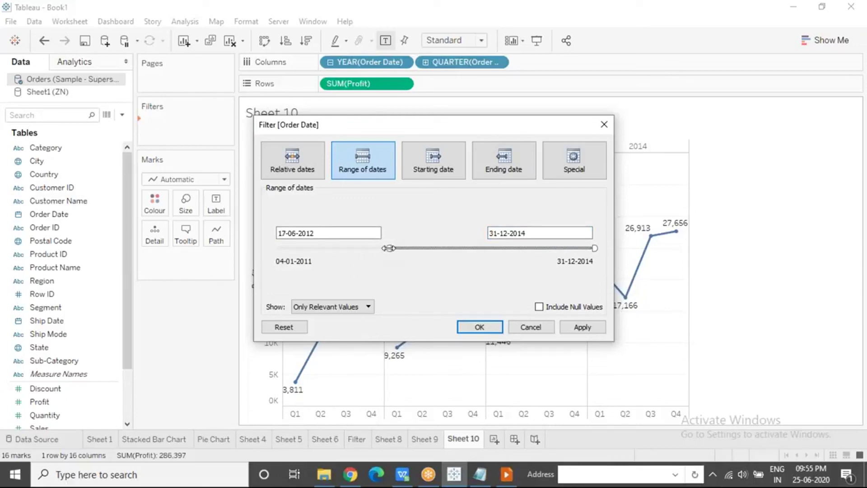
pyautogui.click(340, 232)
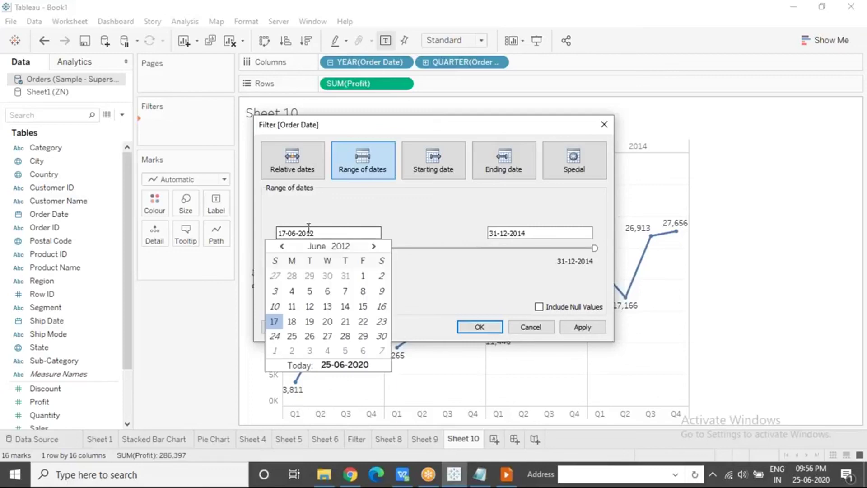
pyautogui.click(363, 277)
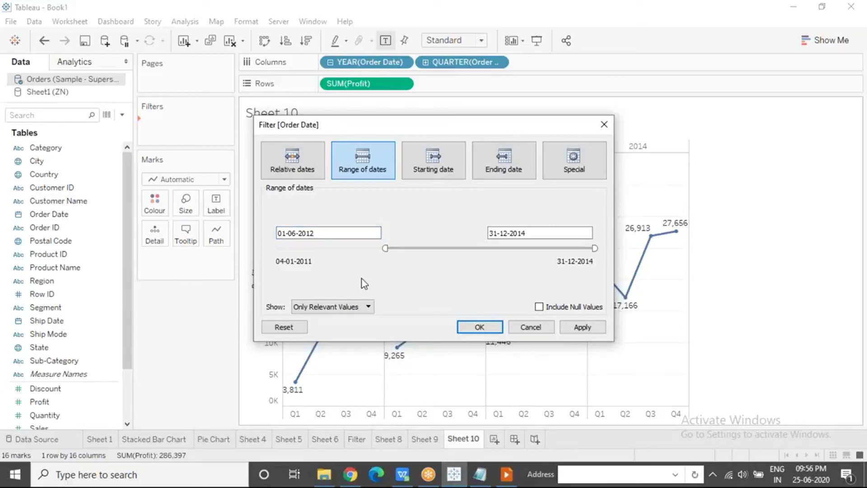
pyautogui.moveTo(322, 234); pyautogui.dragTo(274, 233)
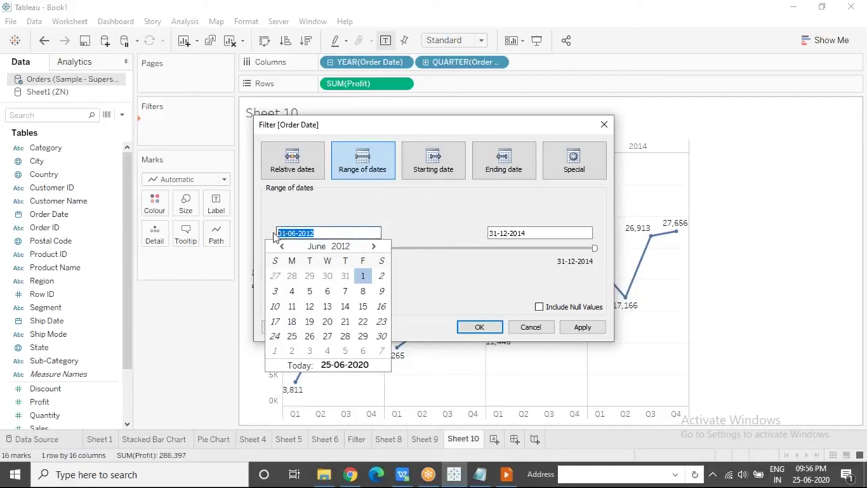
pyautogui.click(400, 216)
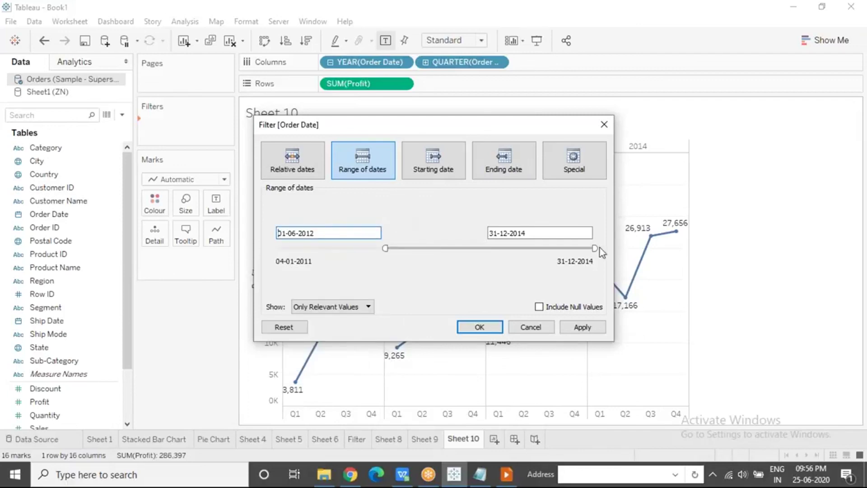
# Step: Set the end date of the Order Date range to 31-12-2013, confirm the filter and inspect the 2013 quarters in the chart
pyautogui.moveTo(593, 249); pyautogui.dragTo(512, 249)
pyautogui.click(534, 232)
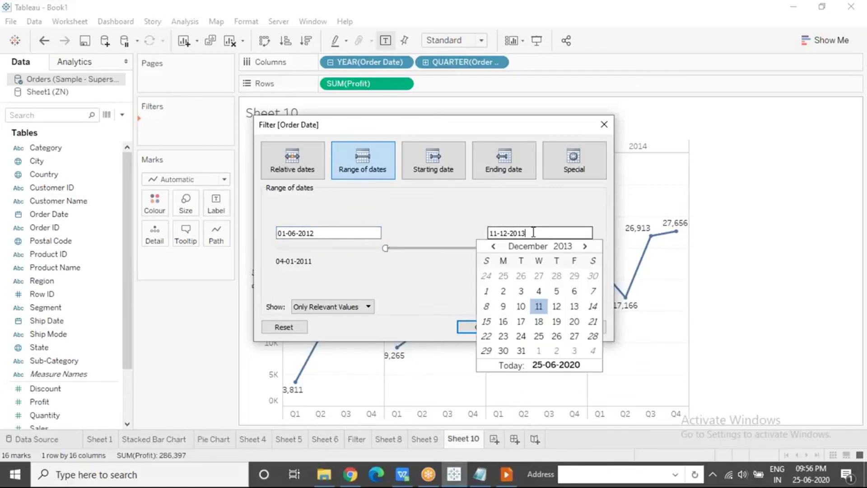
pyautogui.click(521, 351)
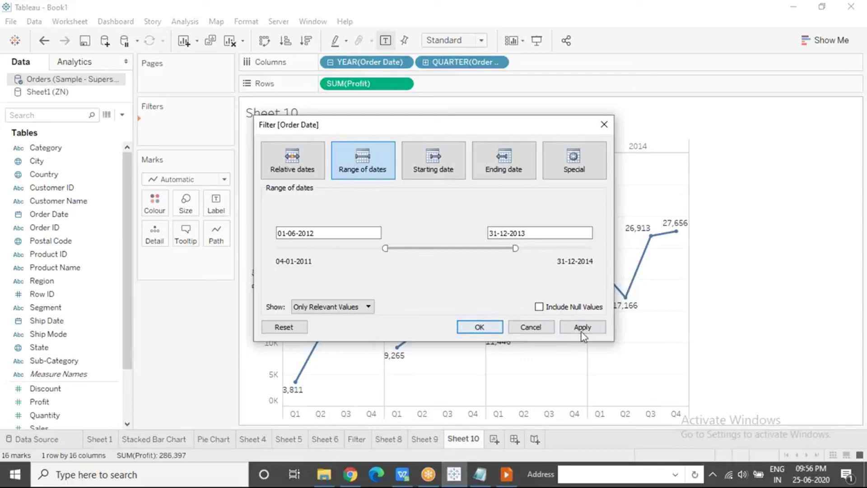
pyautogui.click(483, 329)
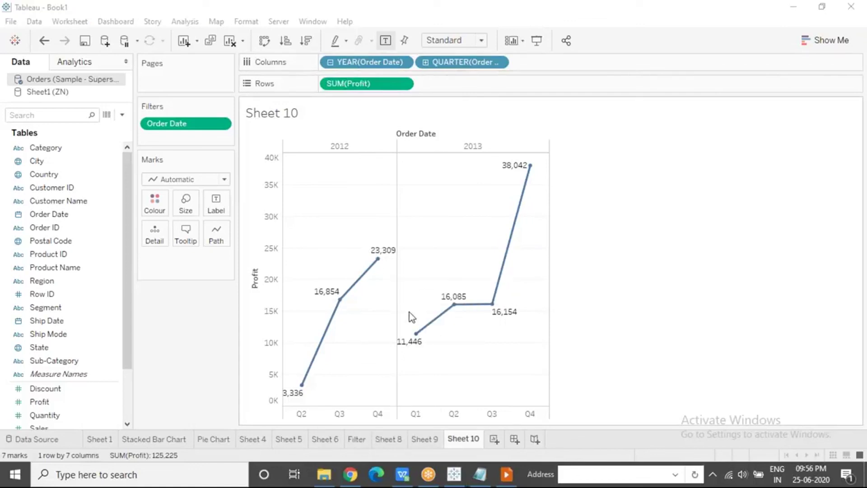
pyautogui.moveTo(494, 303)
pyautogui.moveTo(531, 180)
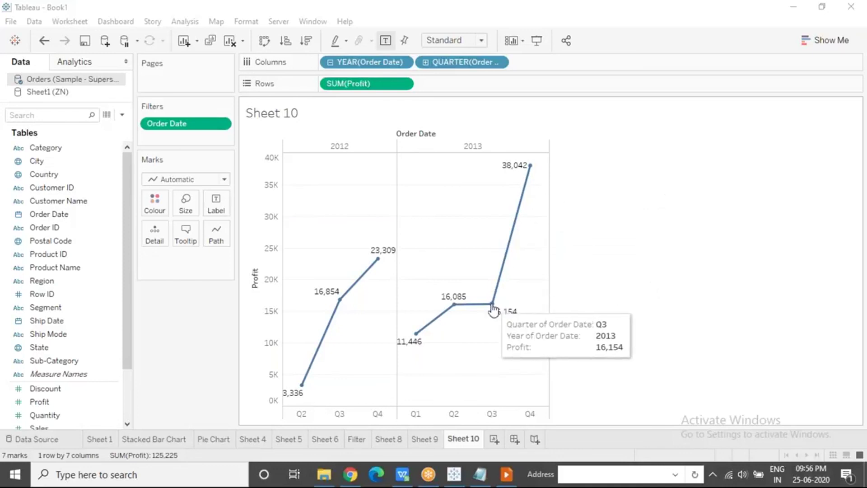
pyautogui.moveTo(519, 207)
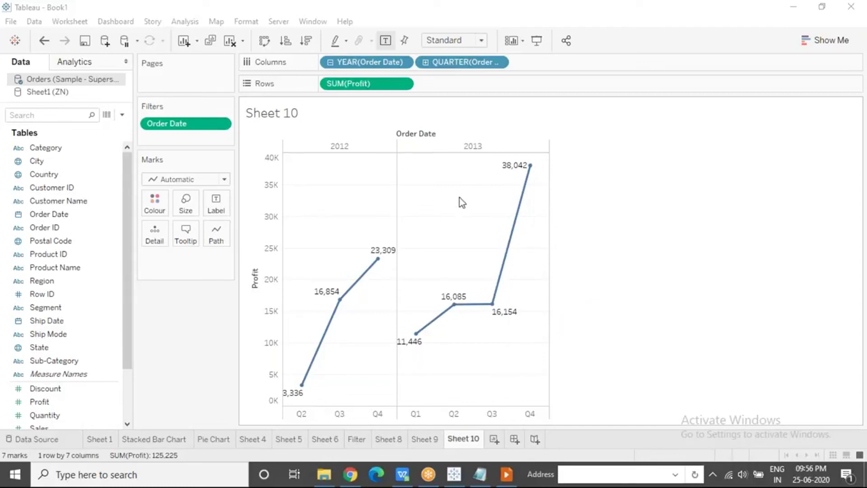
# Step: Edit the Order Date filter to use only a starting date of 01-06-2012, moving the dialog off the chart, and confirm it
pyautogui.click(224, 123)
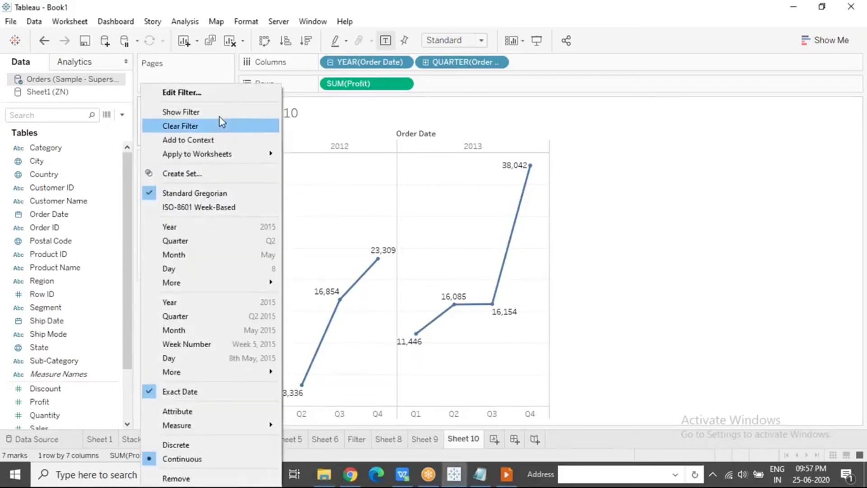
pyautogui.click(216, 95)
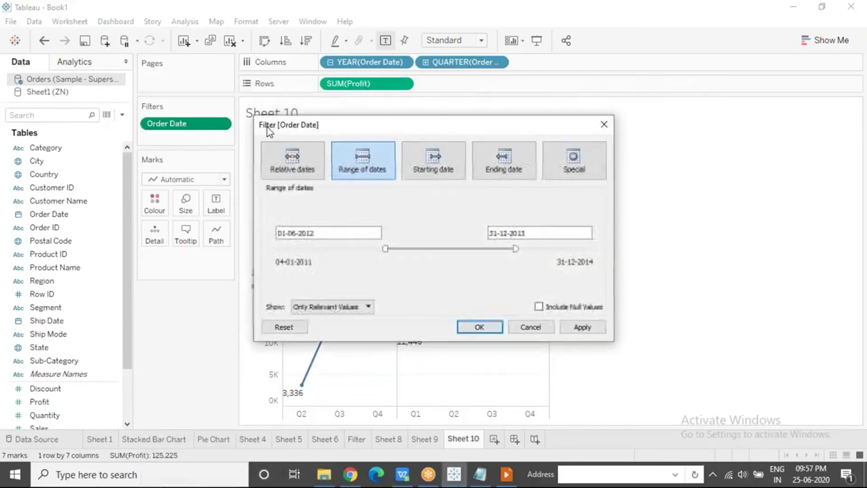
pyautogui.click(443, 161)
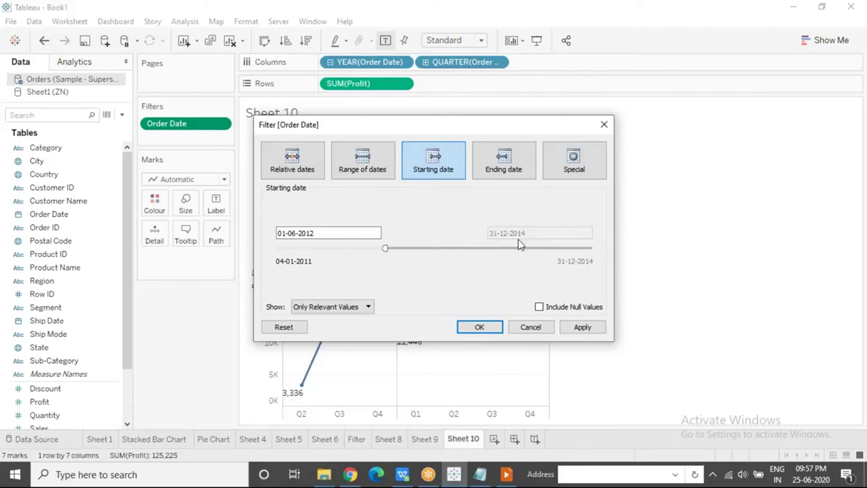
pyautogui.click(334, 230)
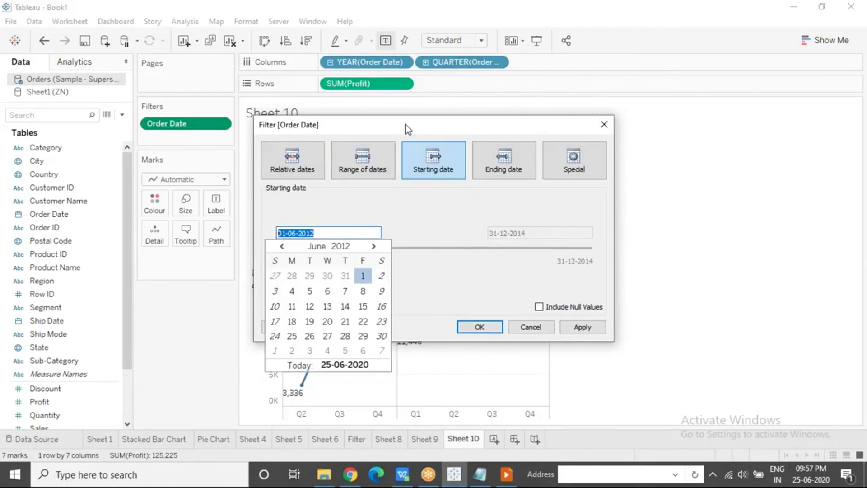
pyautogui.moveTo(406, 124); pyautogui.dragTo(602, 79)
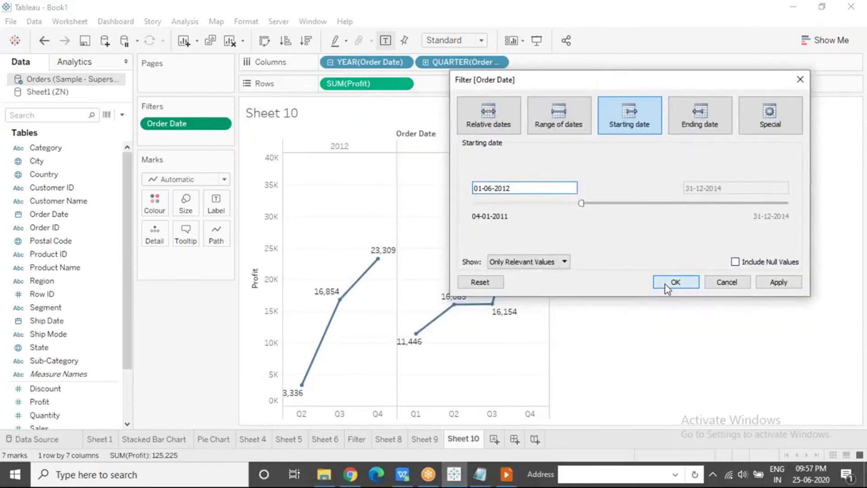
pyautogui.click(666, 287)
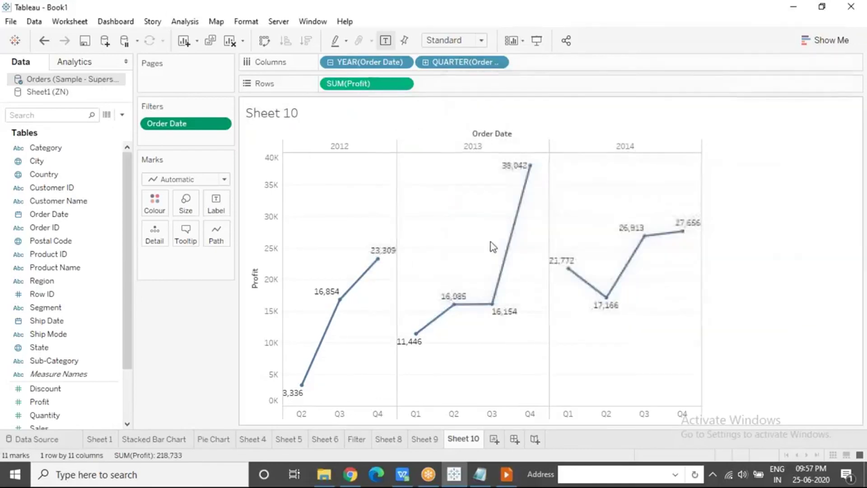
# Step: Reopen the Order Date filter and examine its starting date setting beside the filtered chart
pyautogui.click(221, 123)
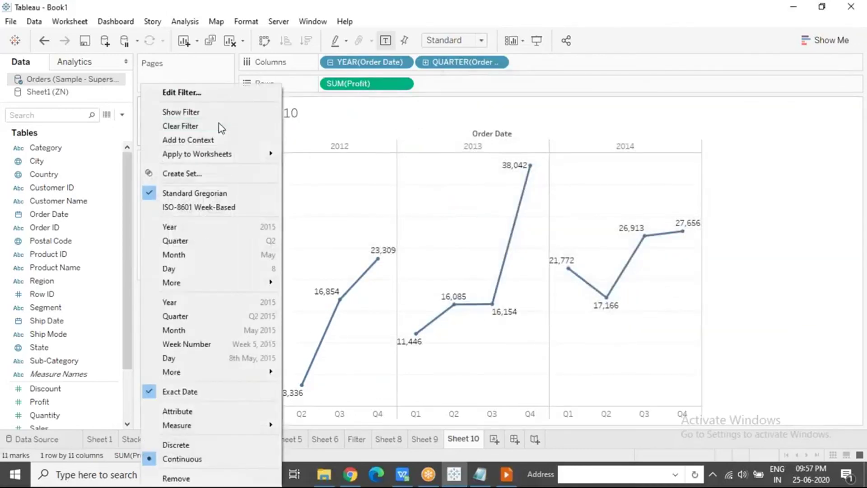
pyautogui.click(220, 96)
pyautogui.moveTo(491, 129); pyautogui.dragTo(283, 74)
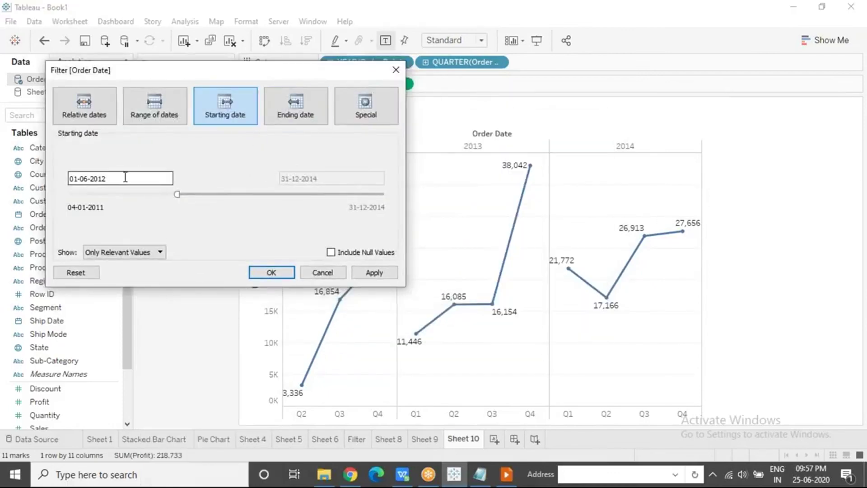
pyautogui.click(110, 179)
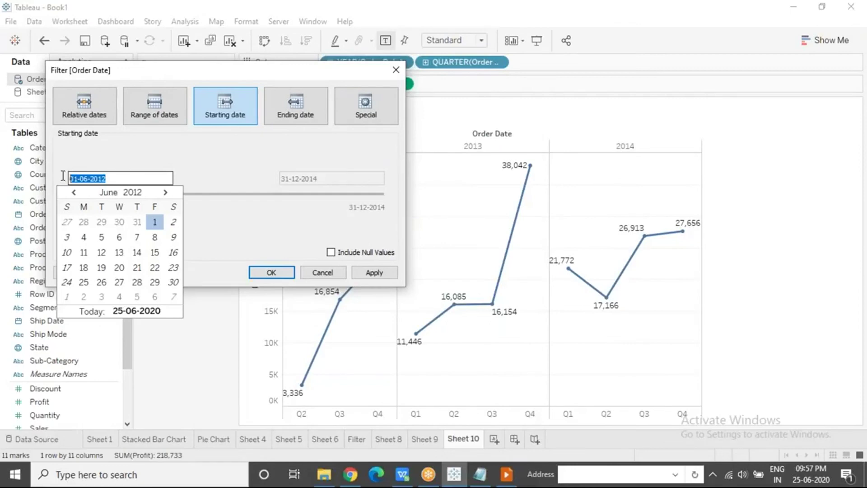
pyautogui.click(229, 173)
pyautogui.click(506, 474)
pyautogui.press('Right')
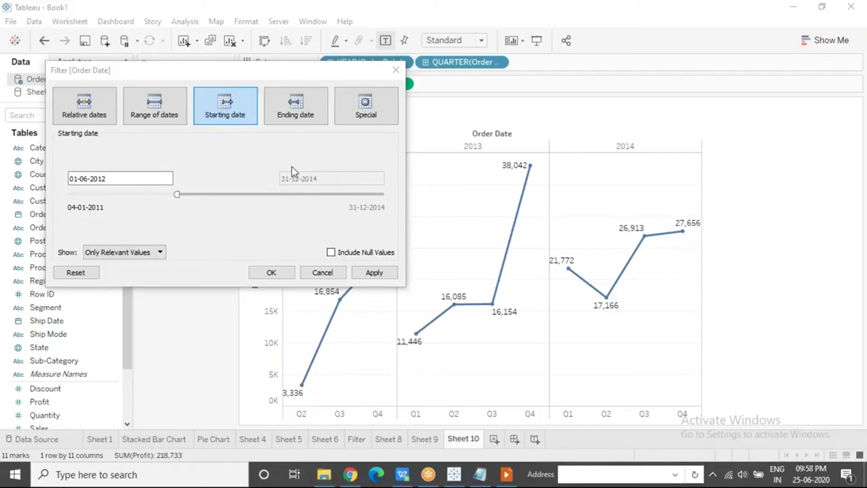
pyautogui.moveTo(131, 178); pyautogui.dragTo(59, 178)
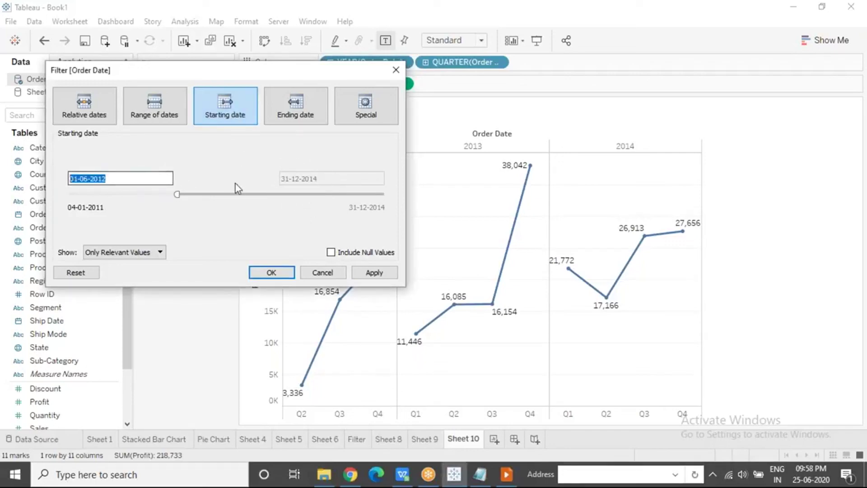
pyautogui.click(242, 166)
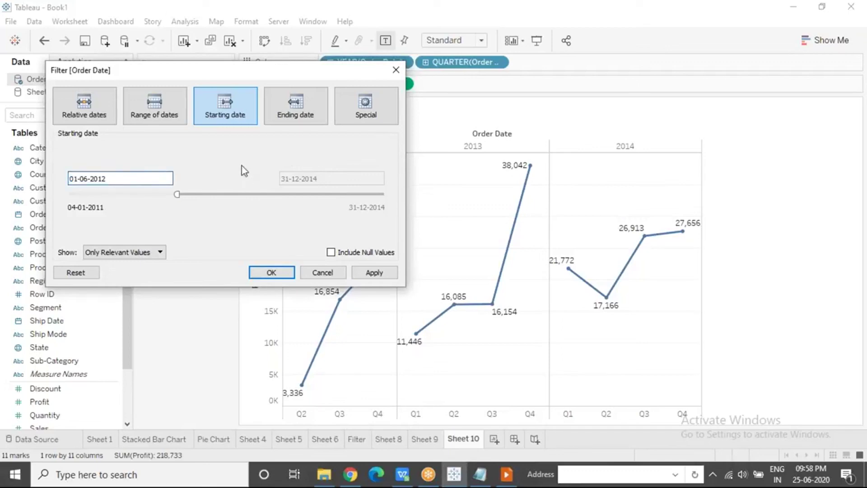
# Step: Change the Order Date filter to an ending date of 01-06-2012 and apply it to the chart
pyautogui.click(302, 109)
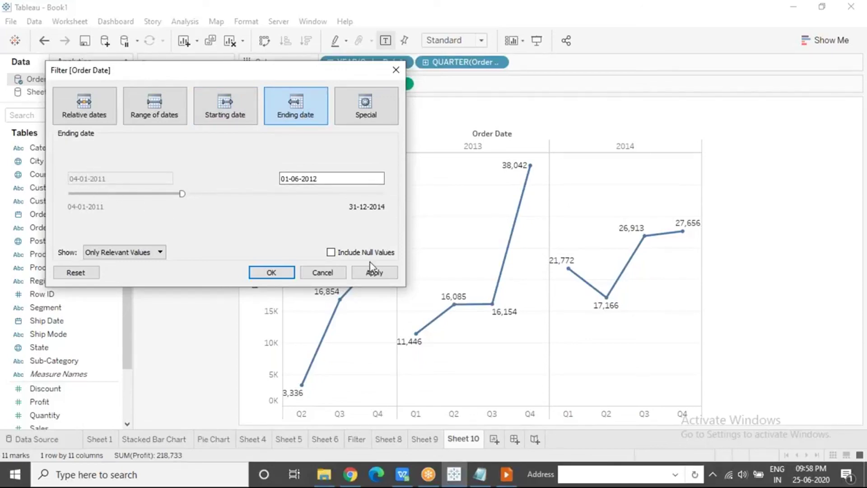
pyautogui.click(379, 276)
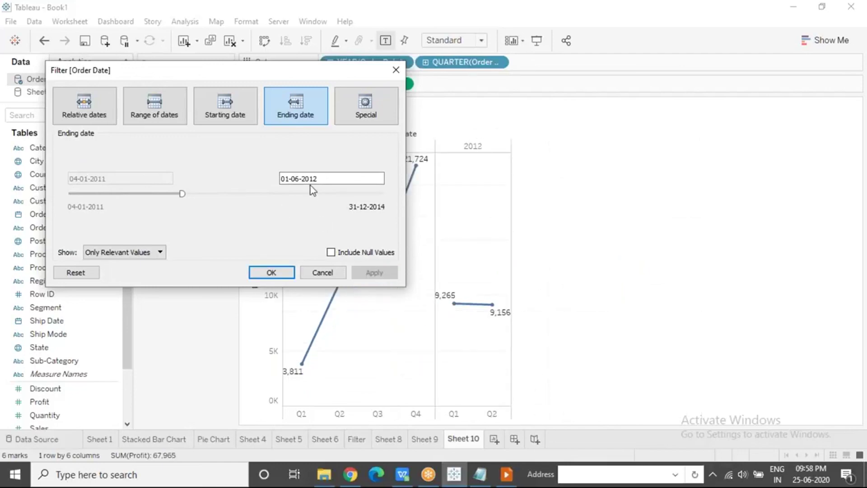
# Step: Review the Relative dates, Range of dates, Starting date, Ending date and Special options of the Order Date filter
pyautogui.click(87, 112)
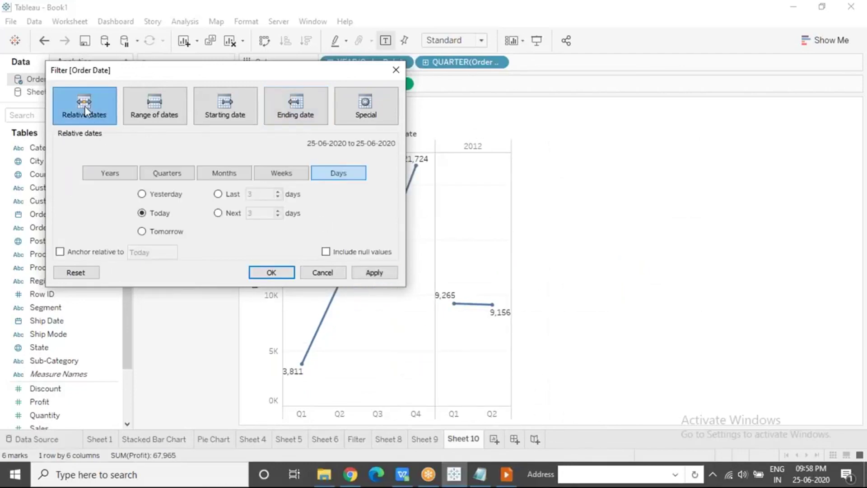
pyautogui.click(151, 111)
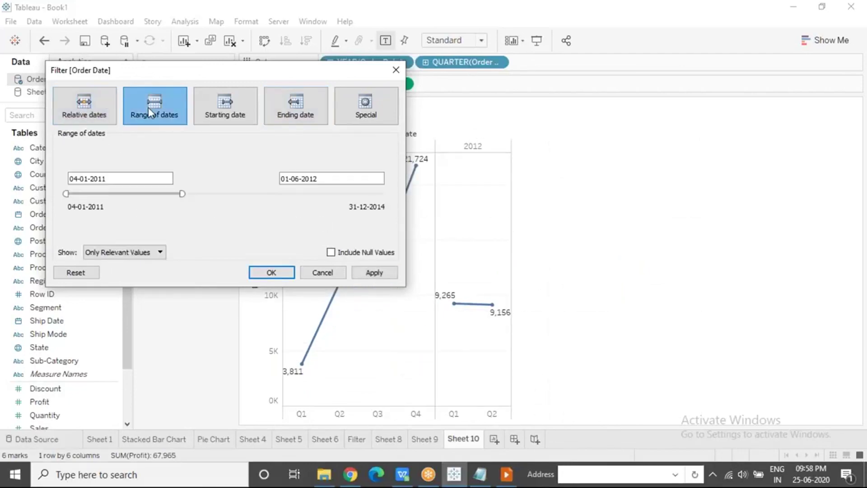
pyautogui.click(217, 113)
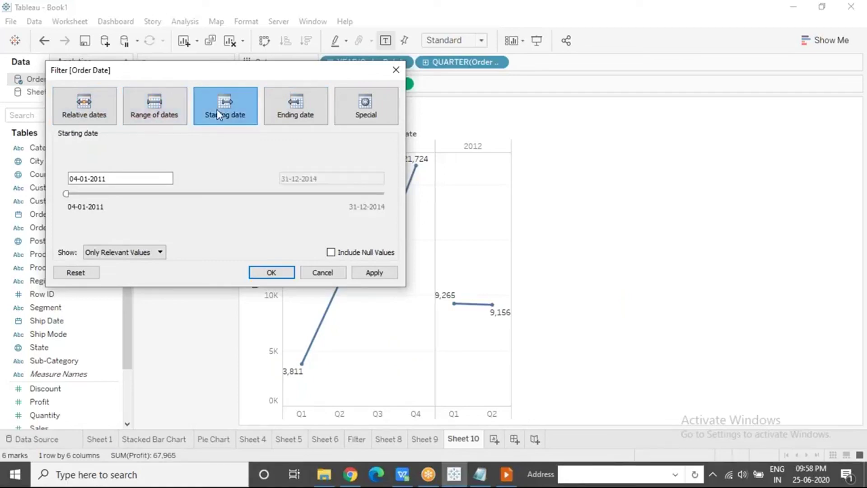
pyautogui.click(303, 112)
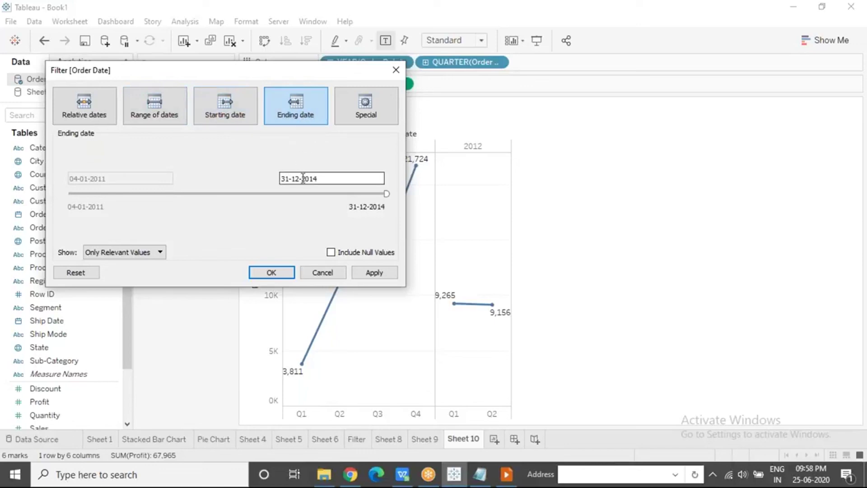
pyautogui.click(359, 112)
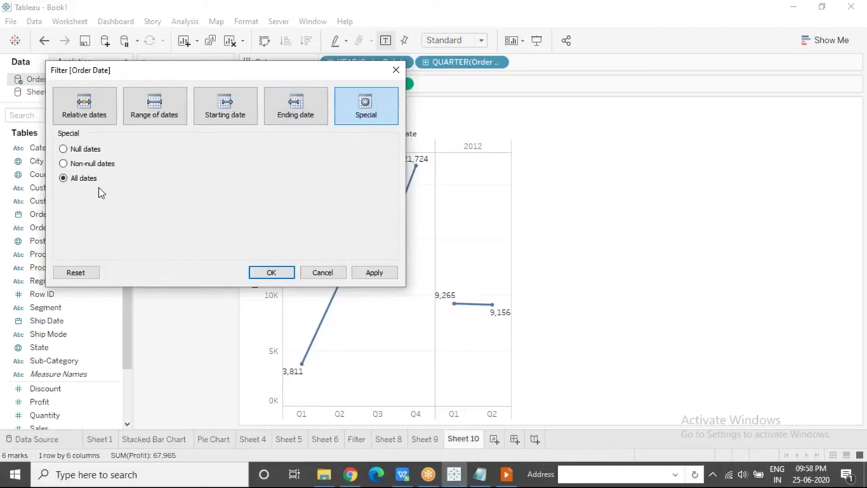
# Step: Switch the Order Date filter to relative dates by years, with This year selected, and apply it
pyautogui.click(113, 112)
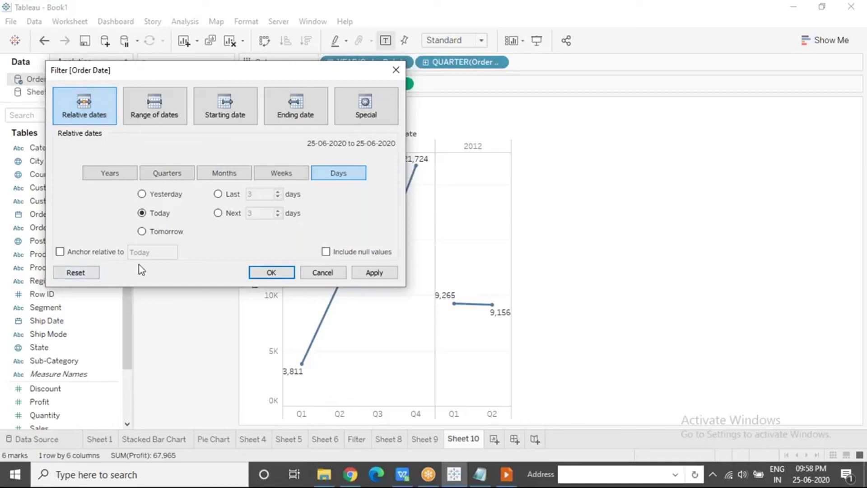
pyautogui.click(530, 7)
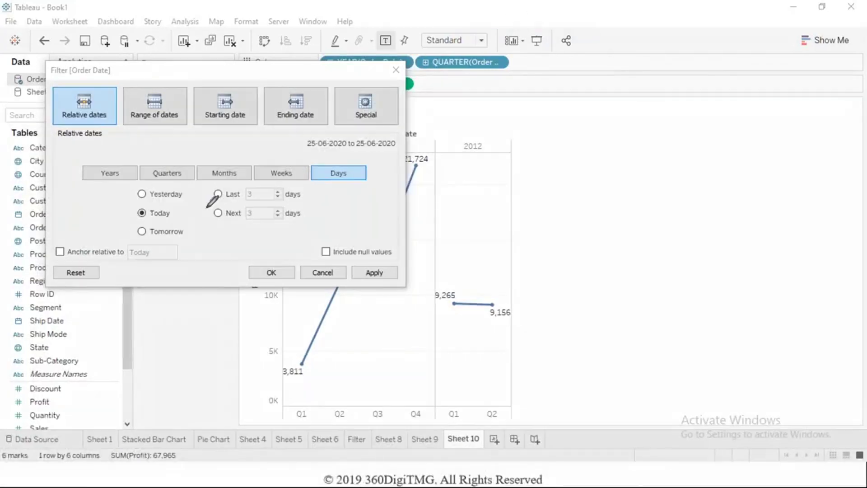
pyautogui.moveTo(146, 257)
pyautogui.mouseDown()
pyautogui.moveTo(122, 259)
pyautogui.moveTo(158, 260)
pyautogui.moveTo(126, 260)
pyautogui.moveTo(148, 263)
pyautogui.mouseUp()
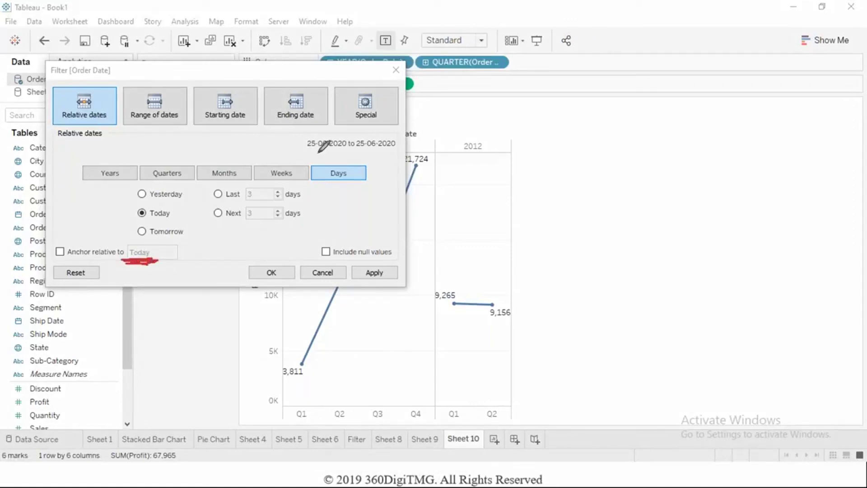
pyautogui.moveTo(310, 150); pyautogui.dragTo(394, 147)
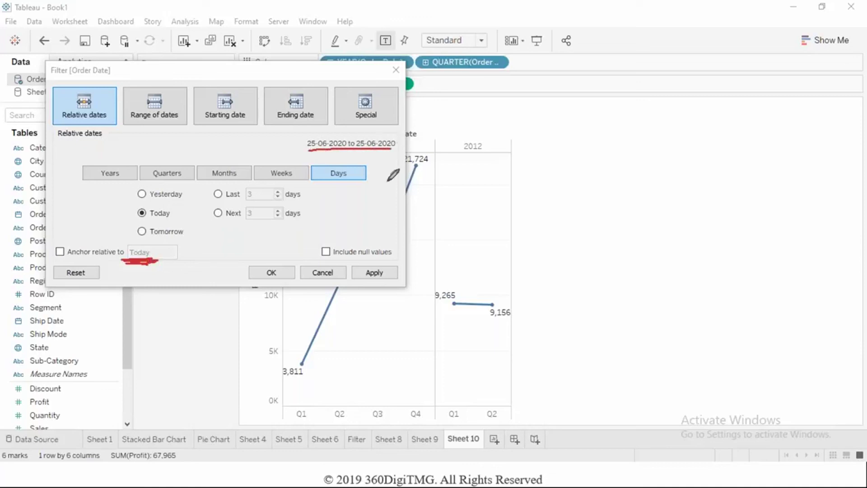
pyautogui.click(121, 175)
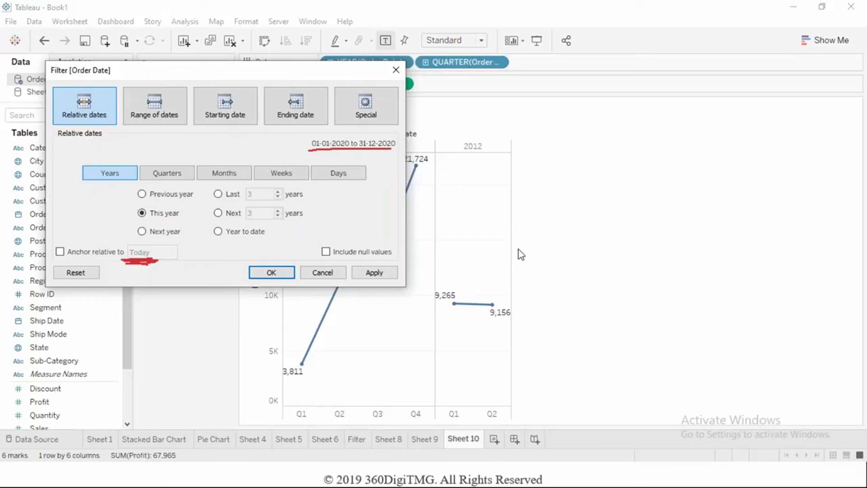
pyautogui.click(378, 271)
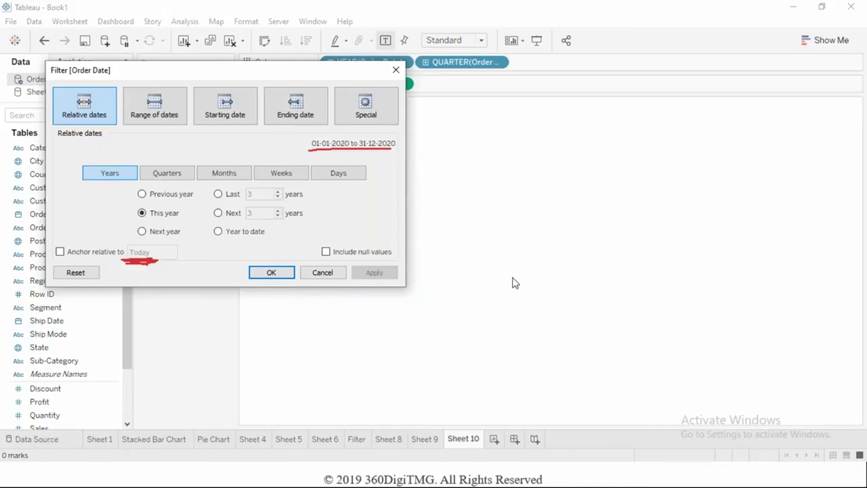
# Step: Review the relative date options of the Order Date filter for Previous year, Quarters, Months, Weeks and Days, returning to Years
pyautogui.click(143, 195)
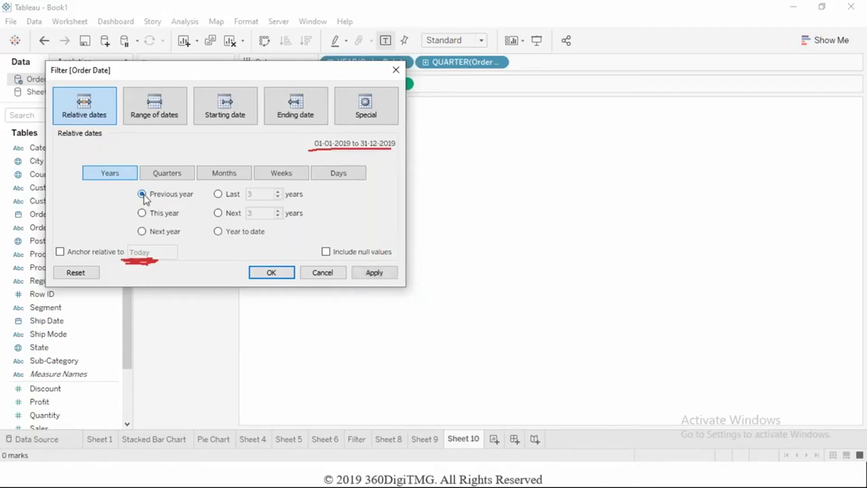
pyautogui.click(177, 176)
pyautogui.click(208, 176)
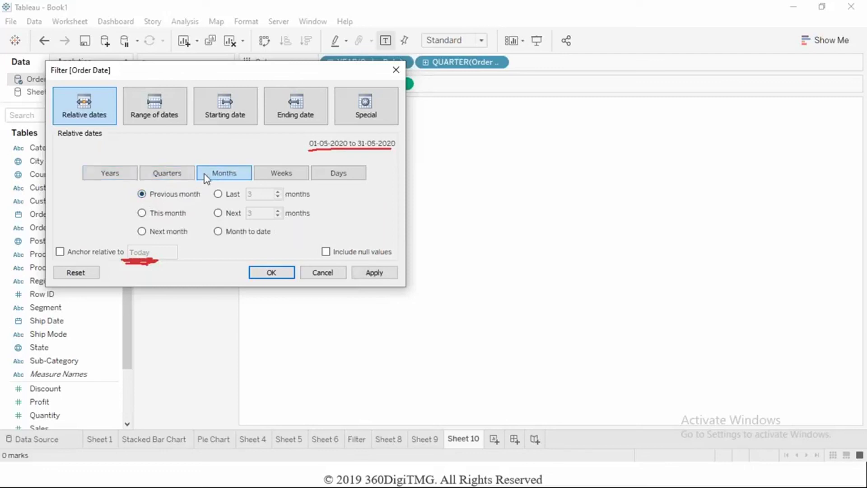
pyautogui.click(286, 173)
pyautogui.click(329, 176)
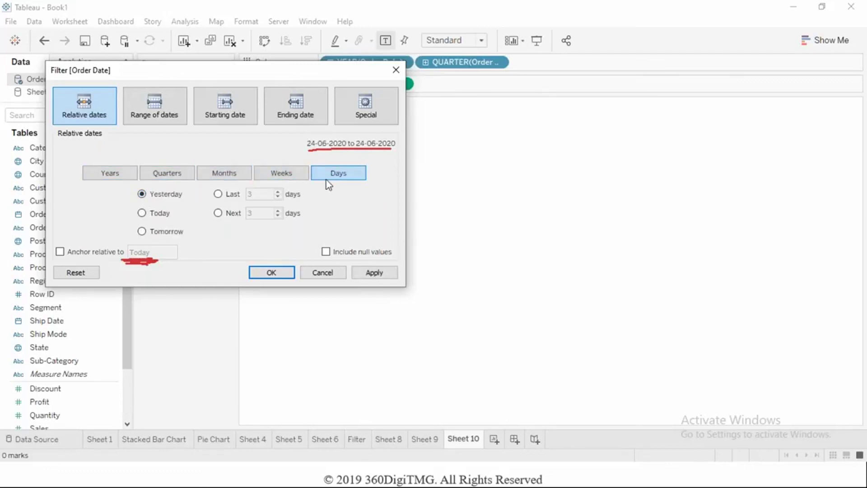
pyautogui.click(116, 171)
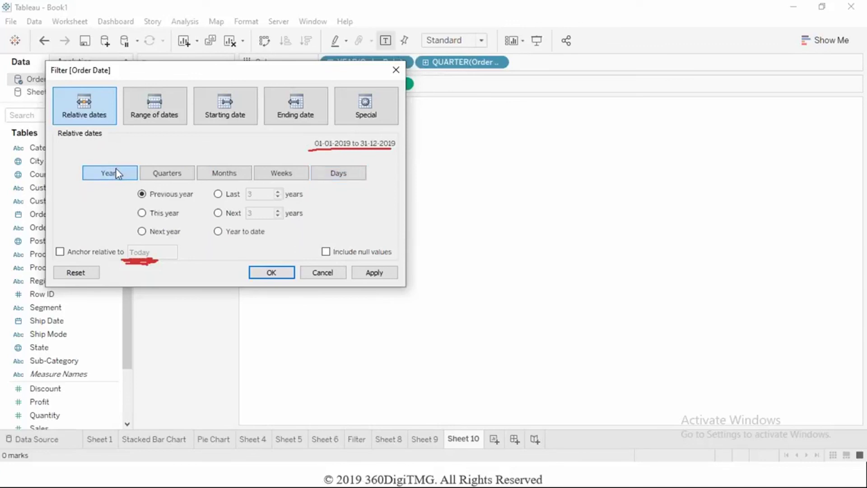
# Step: Set the Order Date filter to the last 8 years, apply it and move the dialog aside
pyautogui.click(219, 195)
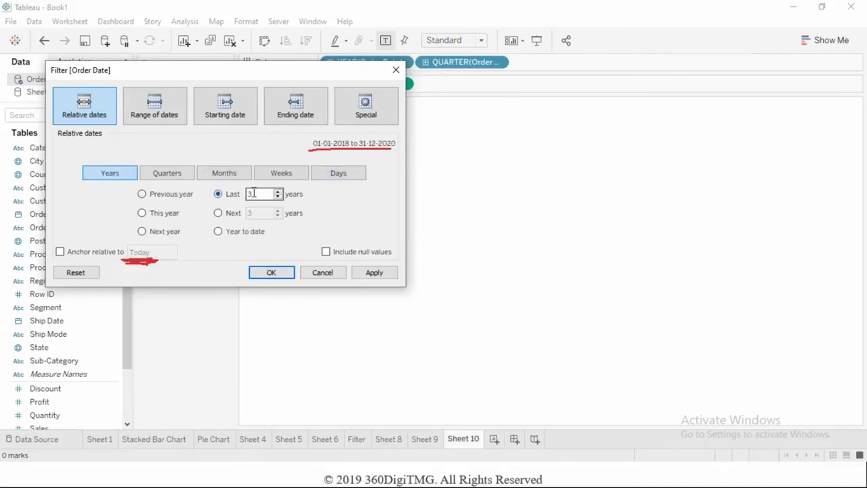
pyautogui.write('6')
pyautogui.press('BackSpace')
pyautogui.write('8')
pyautogui.click(369, 273)
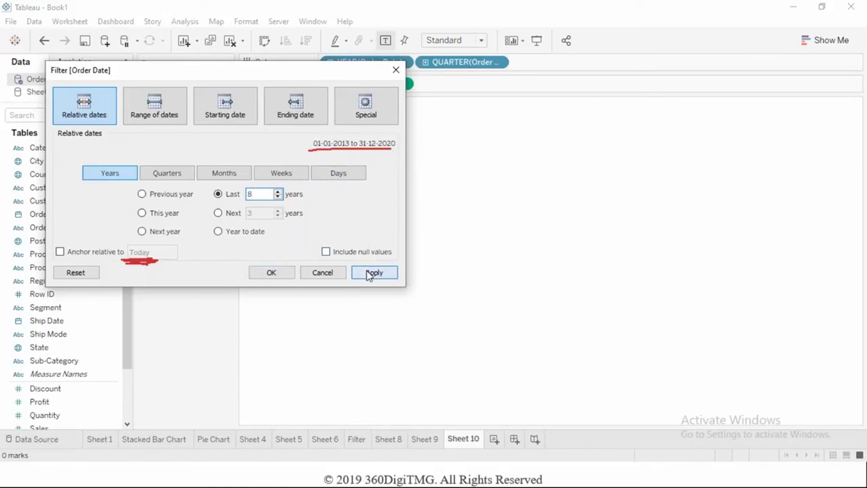
pyautogui.moveTo(307, 72)
pyautogui.mouseDown()
pyautogui.moveTo(226, 205)
pyautogui.moveTo(264, 173)
pyautogui.moveTo(304, 113)
pyautogui.moveTo(312, 78)
pyautogui.moveTo(305, 68)
pyautogui.mouseUp()
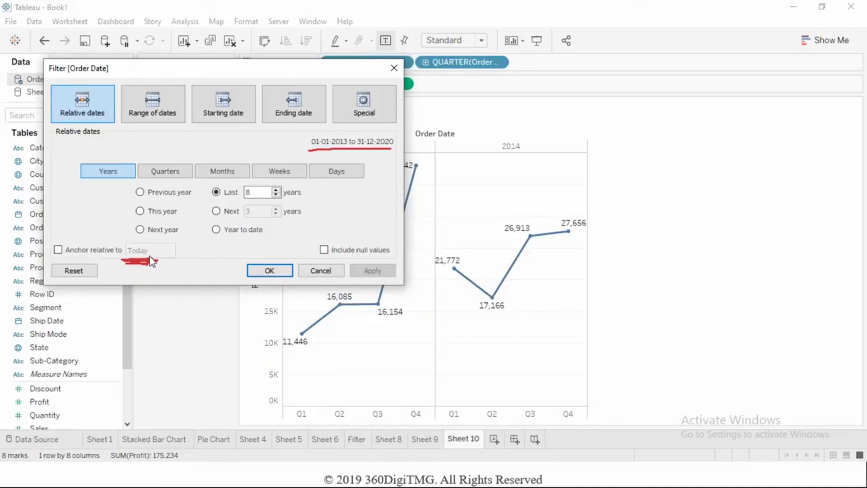
# Step: Anchor the relative dates of the Order Date filter to 25-06-2013 instead of today
pyautogui.click(58, 249)
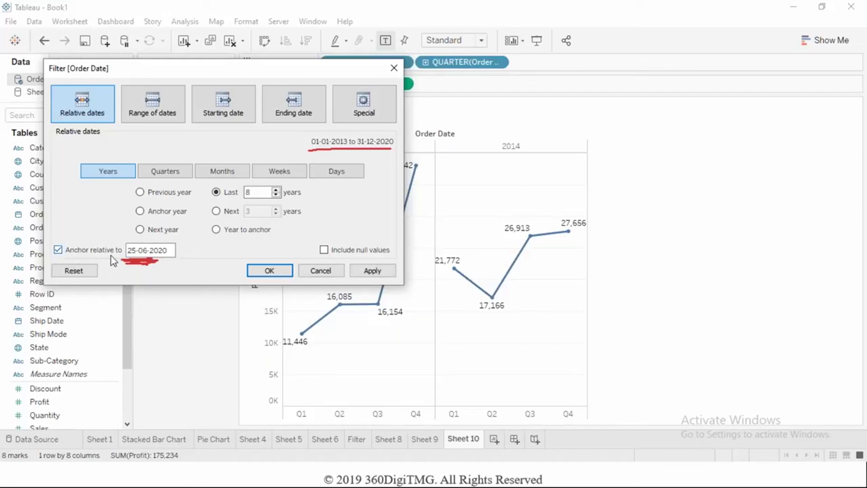
pyautogui.click(171, 251)
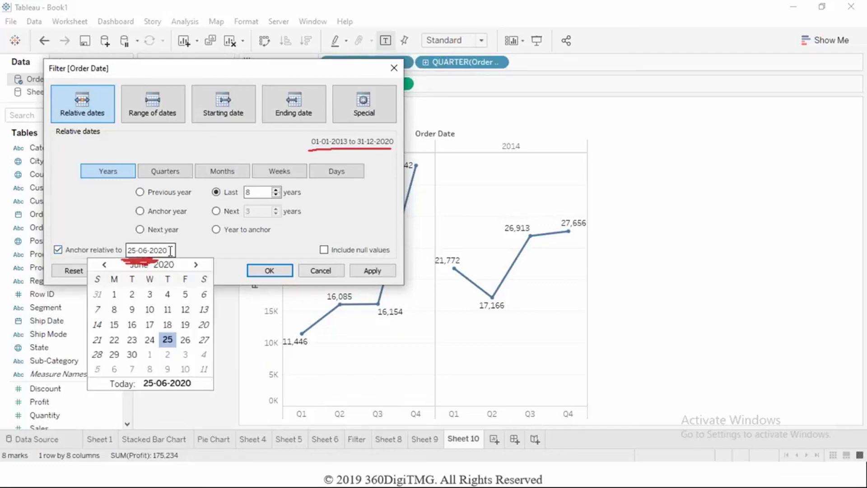
pyautogui.write('13')
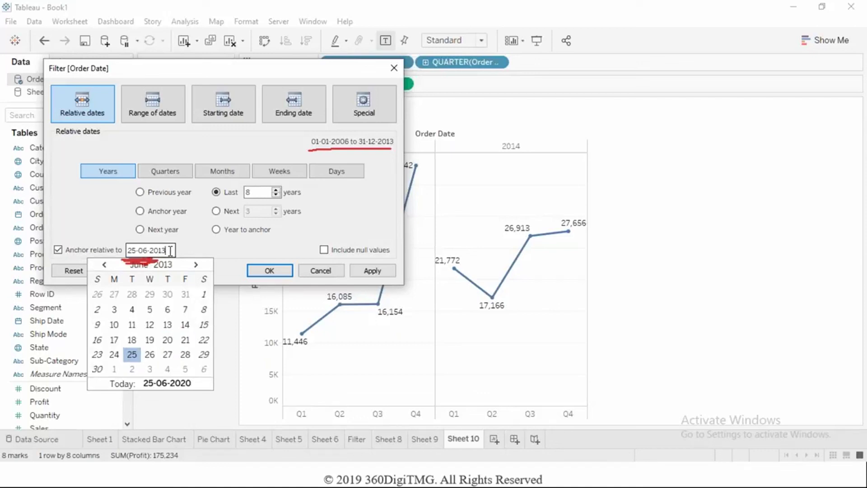
pyautogui.click(192, 251)
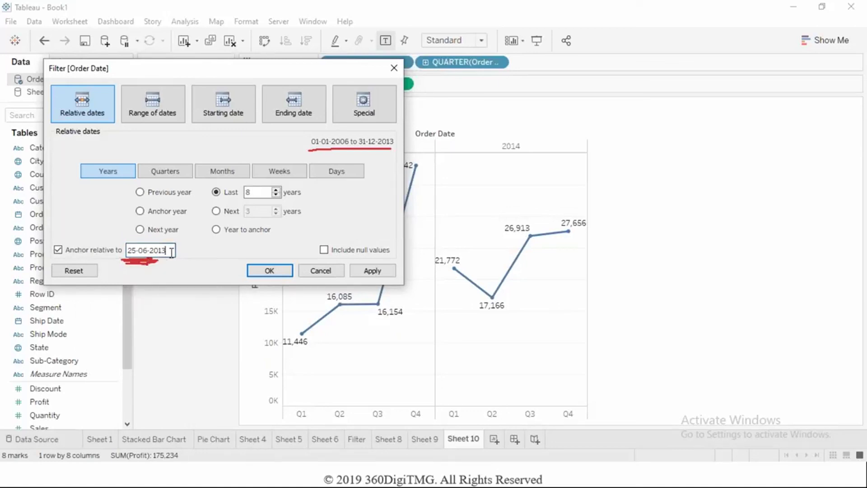
pyautogui.doubleClick(171, 250)
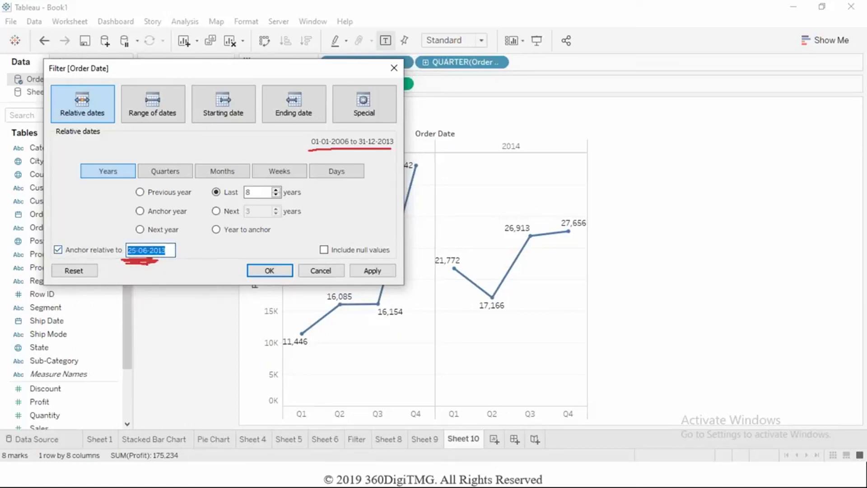
# Step: Select Anchor year for the Order Date filter, apply it and move the dialog to reveal the chart's year header
pyautogui.click(140, 212)
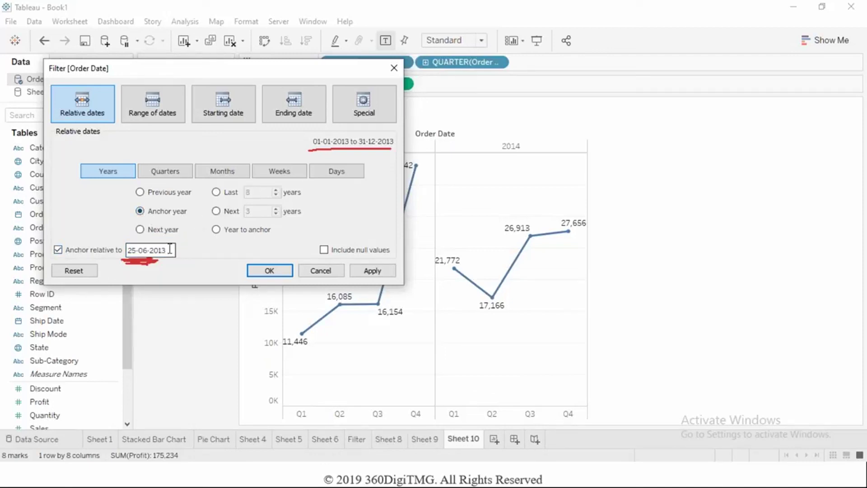
pyautogui.click(170, 250)
pyautogui.moveTo(167, 250); pyautogui.dragTo(154, 248)
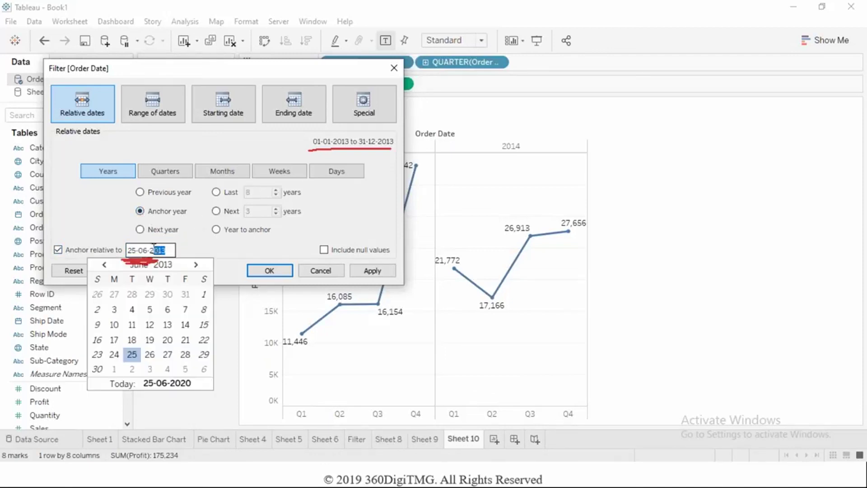
pyautogui.click(186, 226)
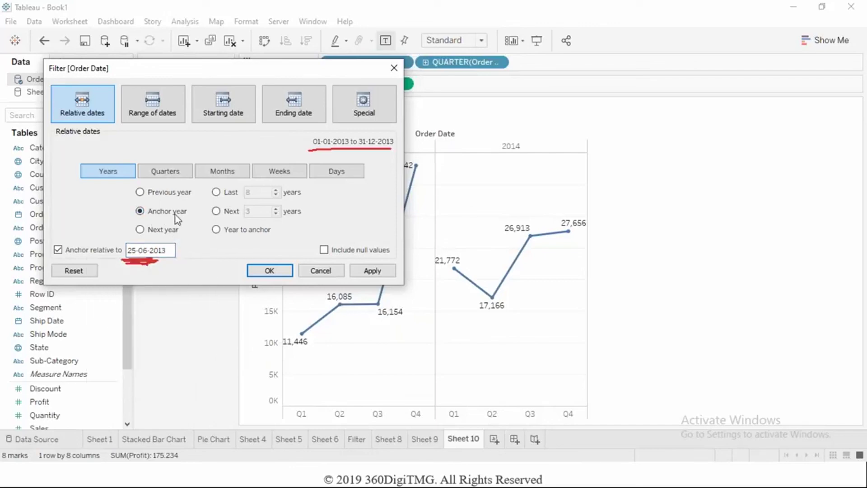
pyautogui.click(367, 271)
pyautogui.moveTo(352, 69); pyautogui.dragTo(364, 172)
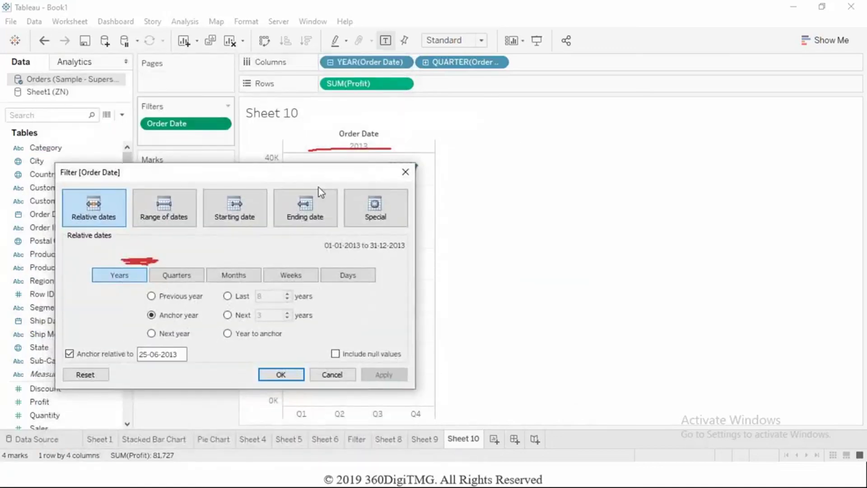
# Step: Apply Next year relative to the anchor date, switch the Order Date filter to Previous year, and confirm it
pyautogui.click(153, 335)
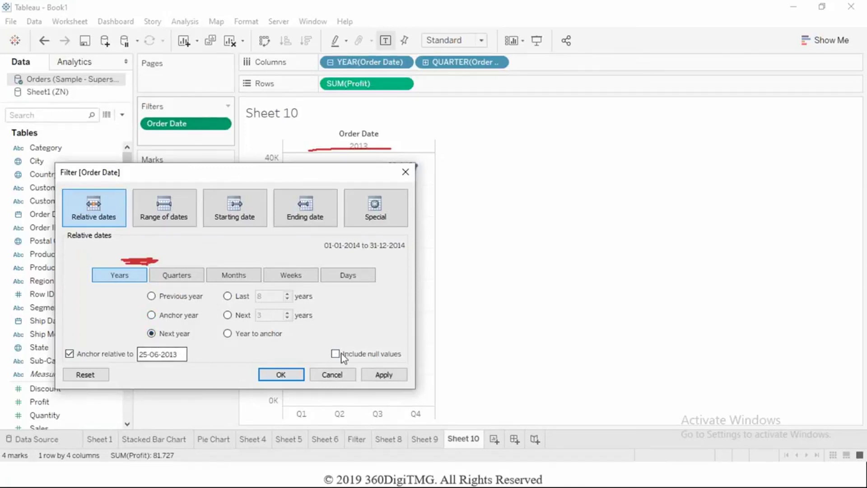
pyautogui.click(368, 375)
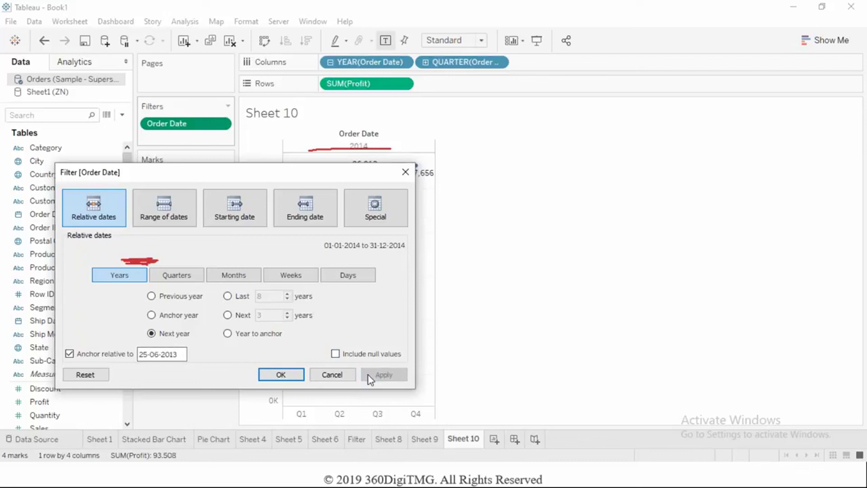
pyautogui.click(152, 296)
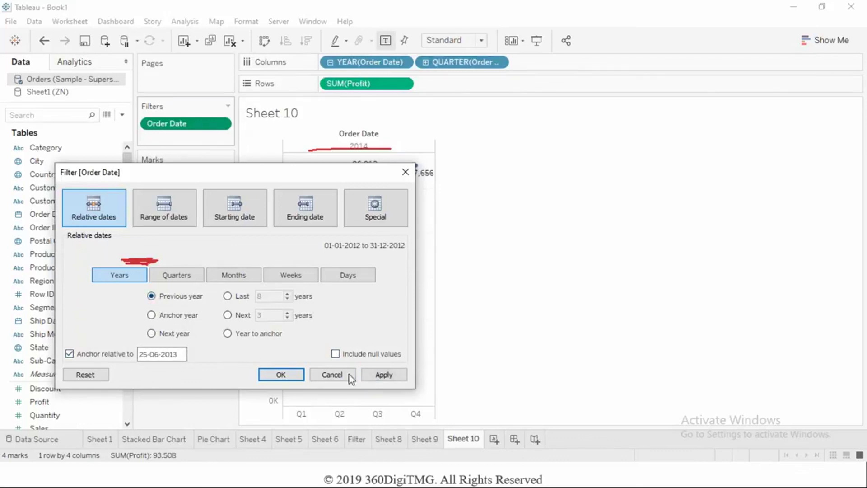
pyautogui.click(376, 375)
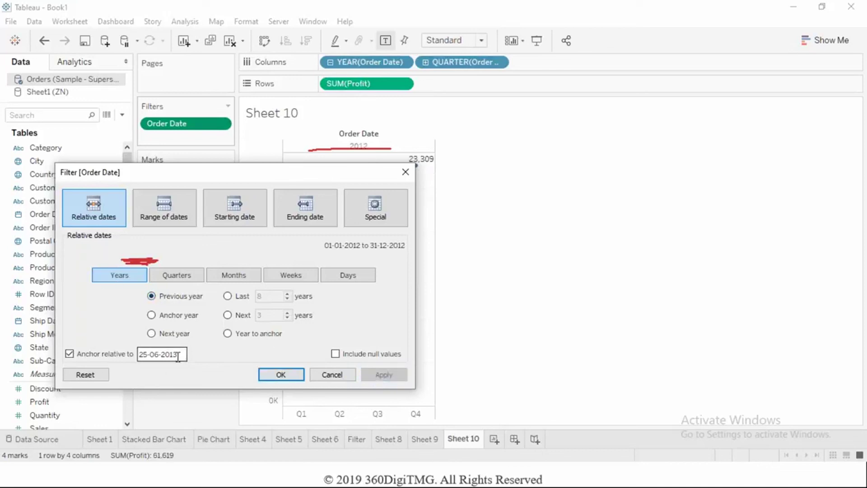
pyautogui.click(138, 354)
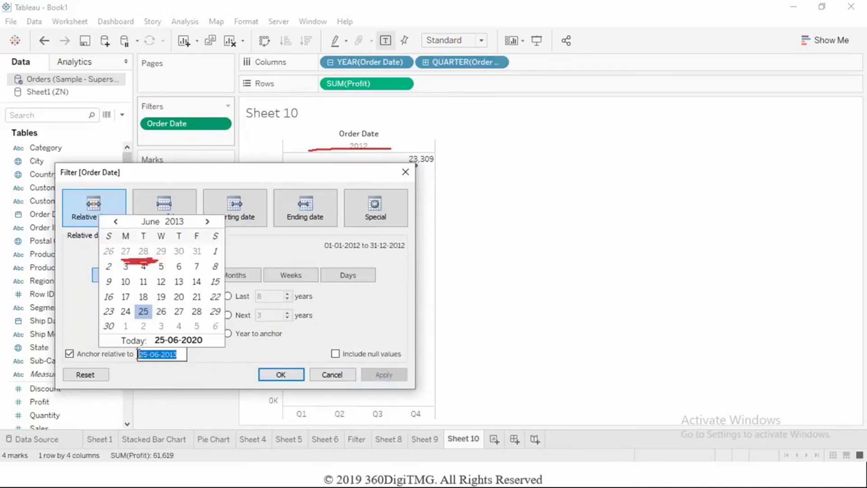
pyautogui.click(220, 372)
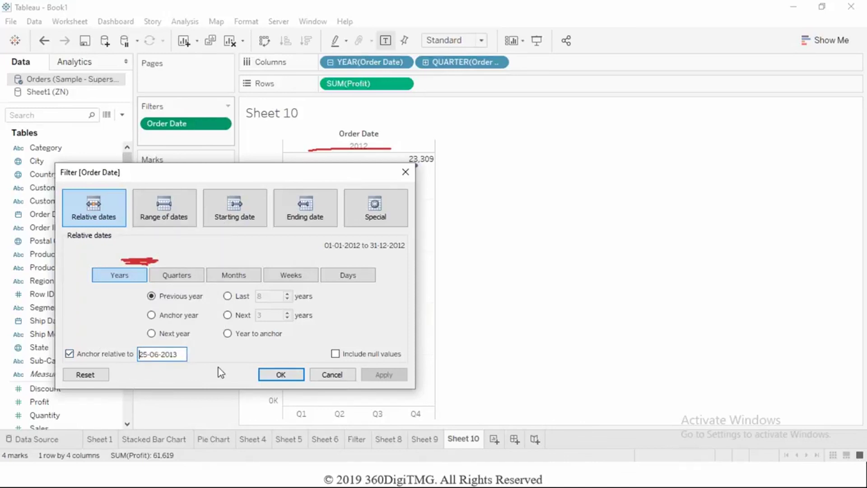
pyautogui.click(271, 374)
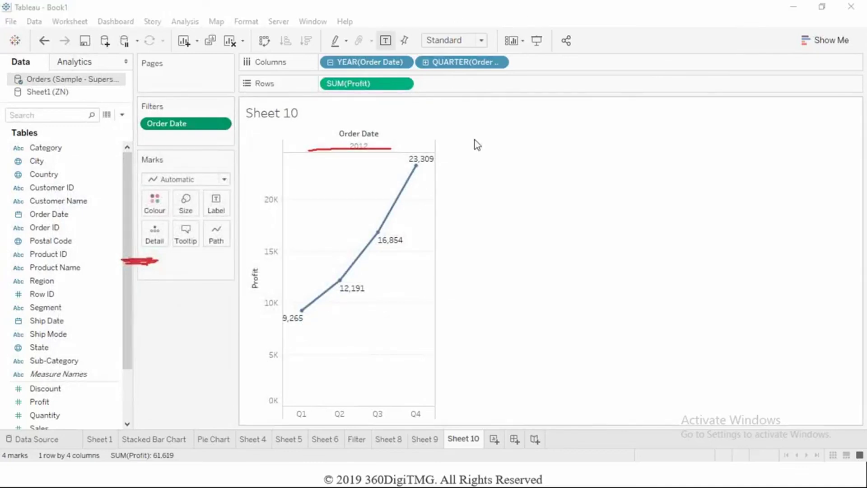
pyautogui.press('Escape')
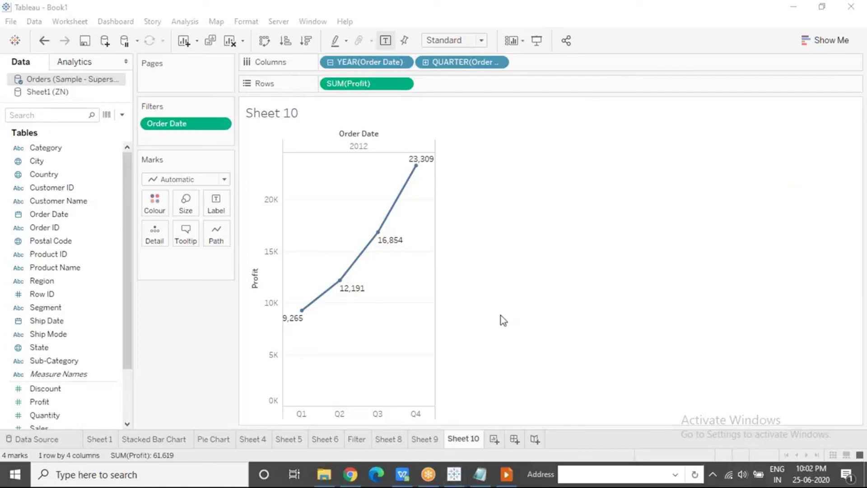
# Step: Replace the Order Date filter with an Order Date filter by Years that keeps 2011 to 2014 selected
pyautogui.click(357, 342)
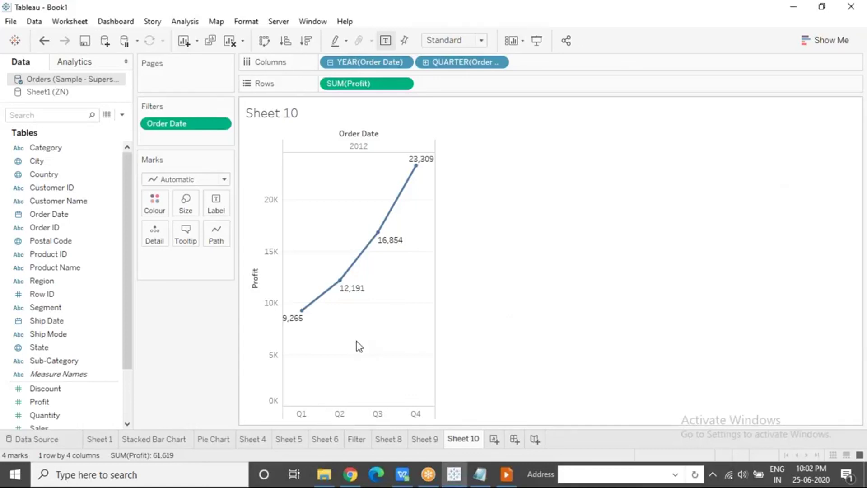
pyautogui.moveTo(222, 123); pyautogui.dragTo(75, 289)
pyautogui.moveTo(56, 216); pyautogui.dragTo(162, 121)
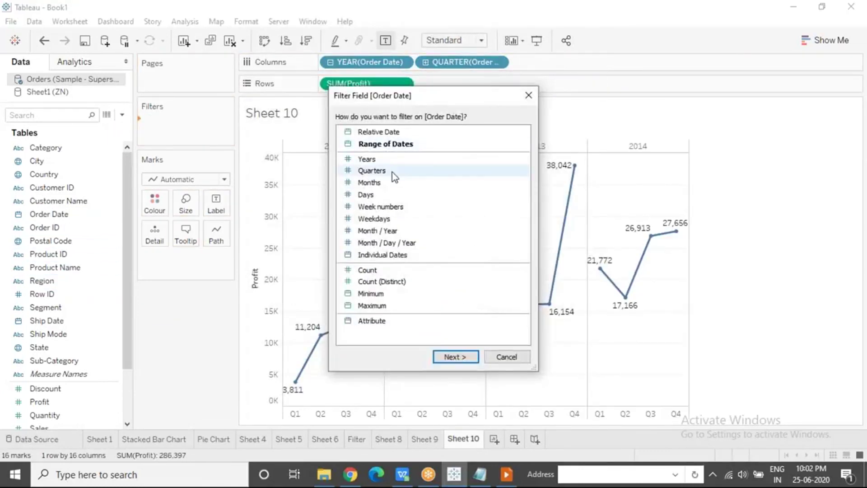
pyautogui.click(399, 161)
pyautogui.click(454, 357)
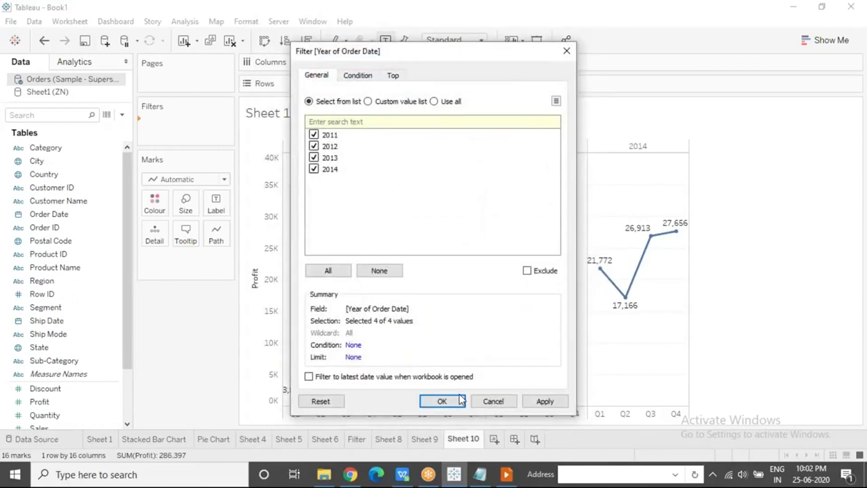
pyautogui.press('Return')
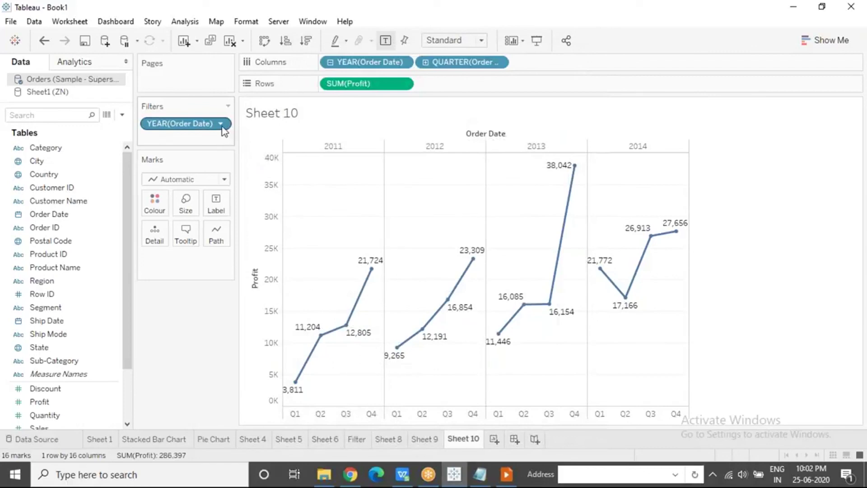
# Step: Show the YEAR(Order Date) filter beside the chart and exclude 2012 and 2013 from it
pyautogui.click(221, 125)
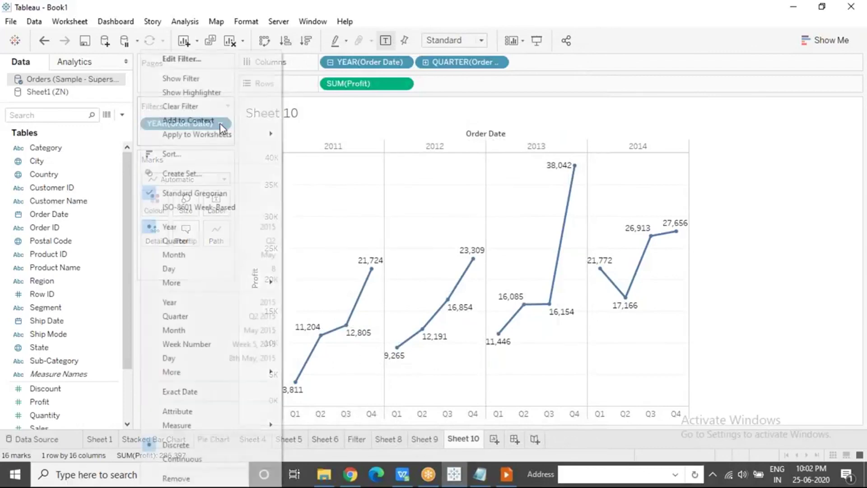
pyautogui.click(210, 87)
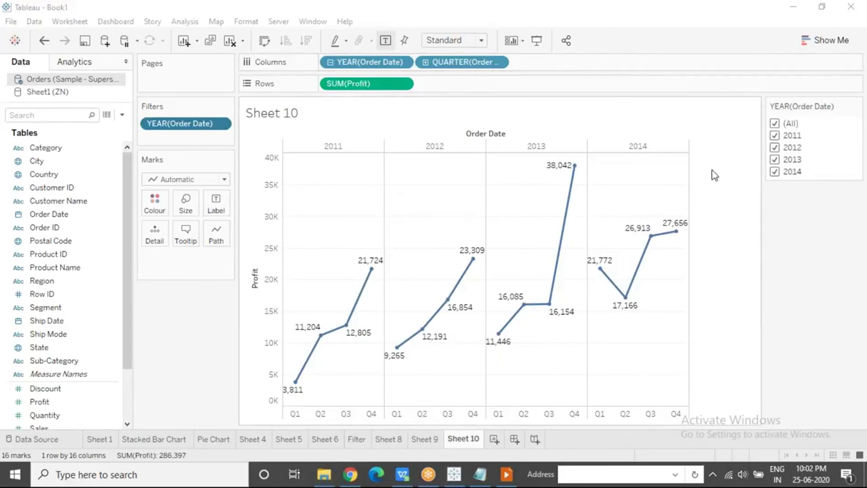
pyautogui.click(777, 163)
pyautogui.click(776, 147)
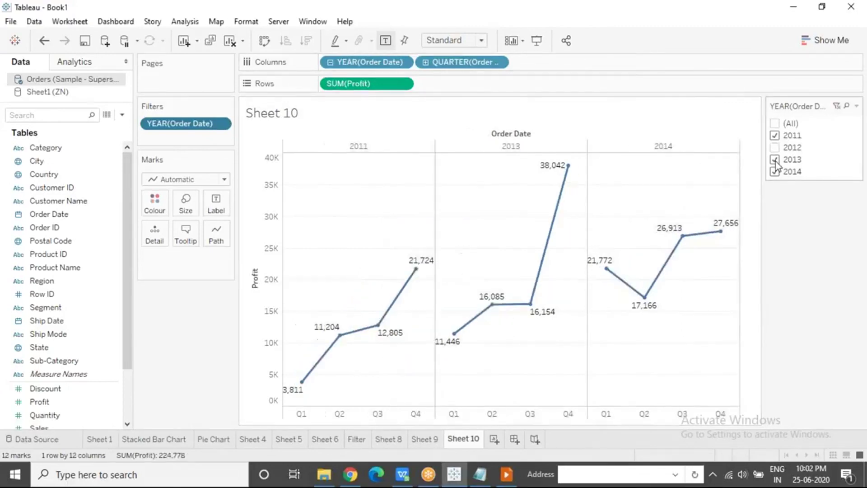
pyautogui.click(776, 160)
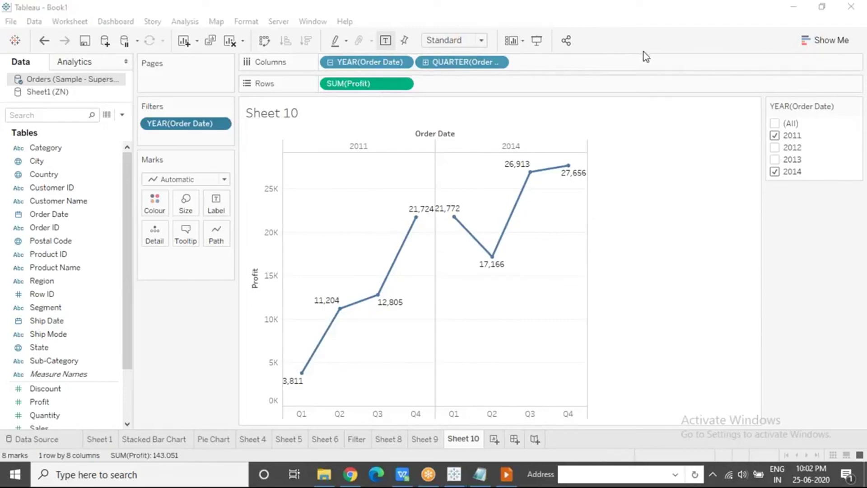
pyautogui.click(519, 308)
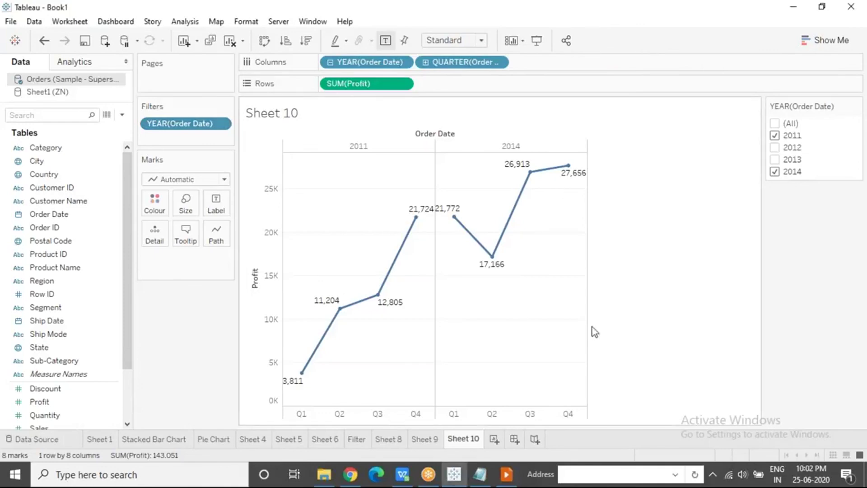
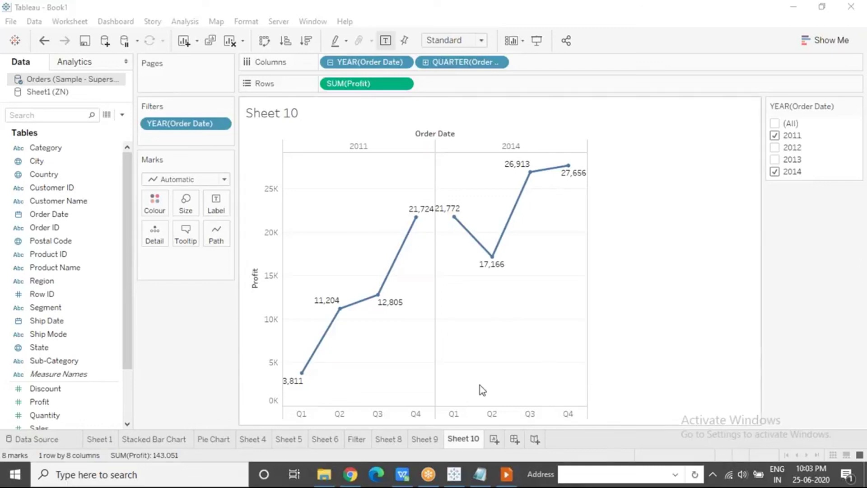
# Step: Switch to WPS Office and create a new blank text document
pyautogui.click(179, 479)
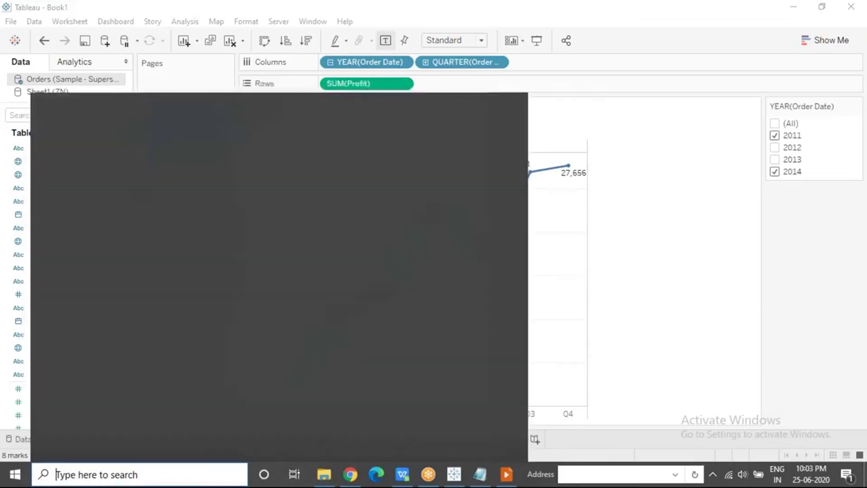
pyautogui.click(402, 474)
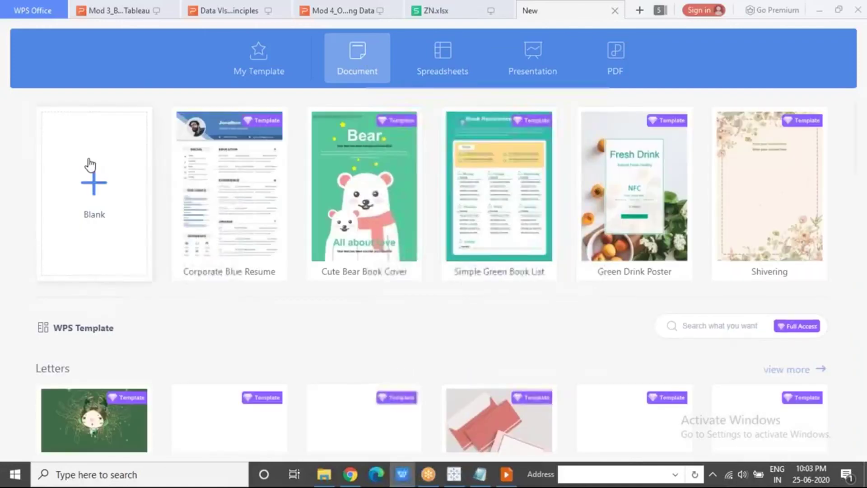
pyautogui.click(90, 165)
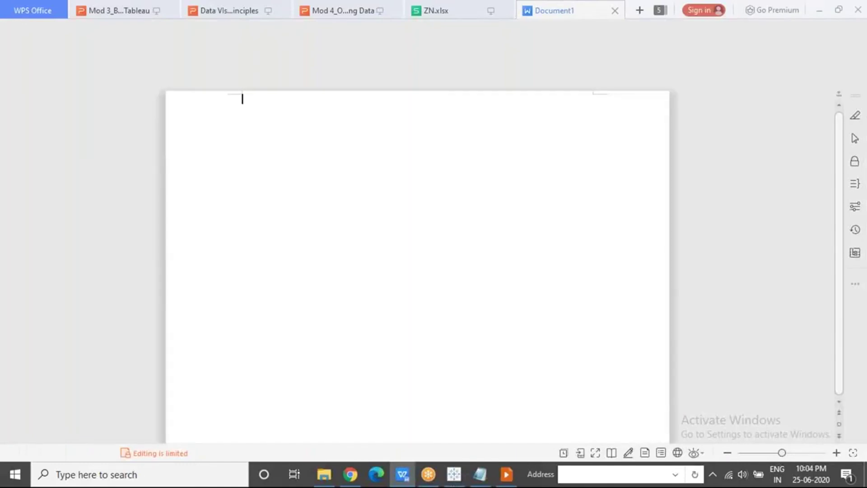
# Step: Paste three screenshots of the meeting's participant list below one another in the blank document
pyautogui.hotkey('ctrl', 'v')
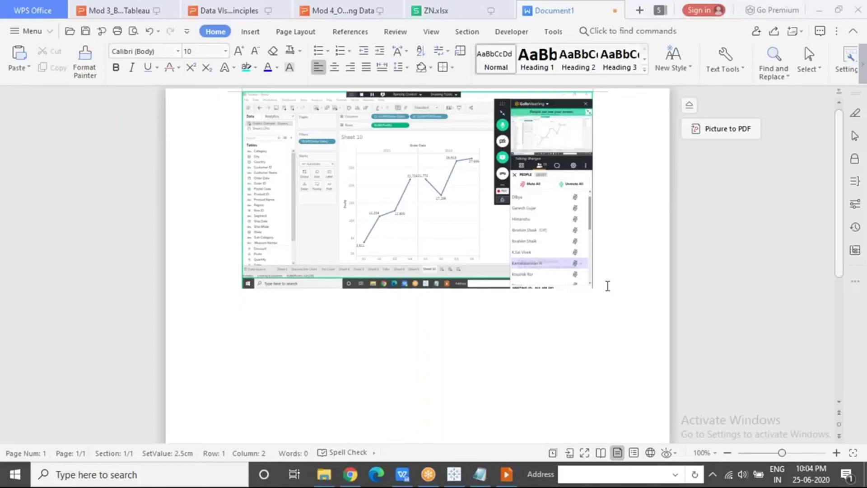
pyautogui.press('Return')
pyautogui.hotkey('ctrl', 'v')
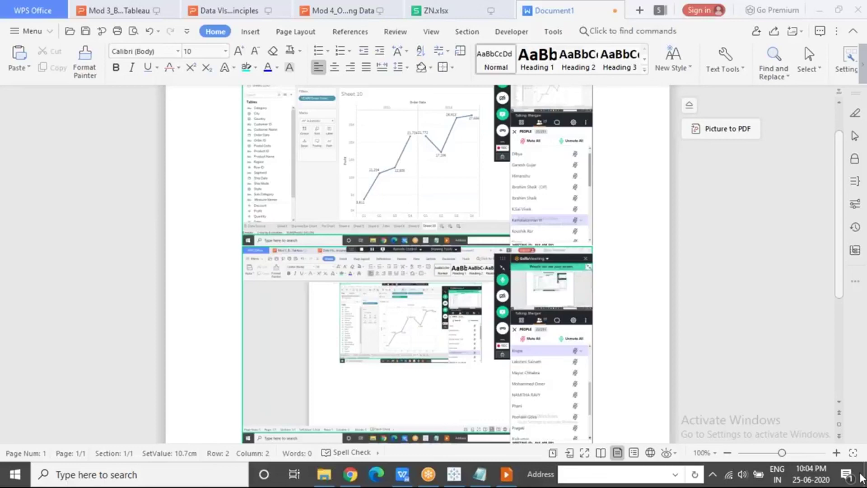
pyautogui.click(616, 416)
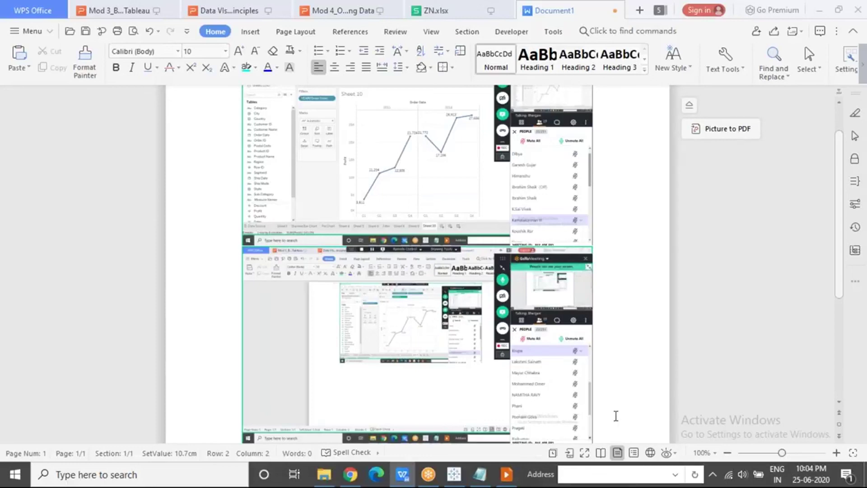
pyautogui.hotkey('ctrl', 'v')
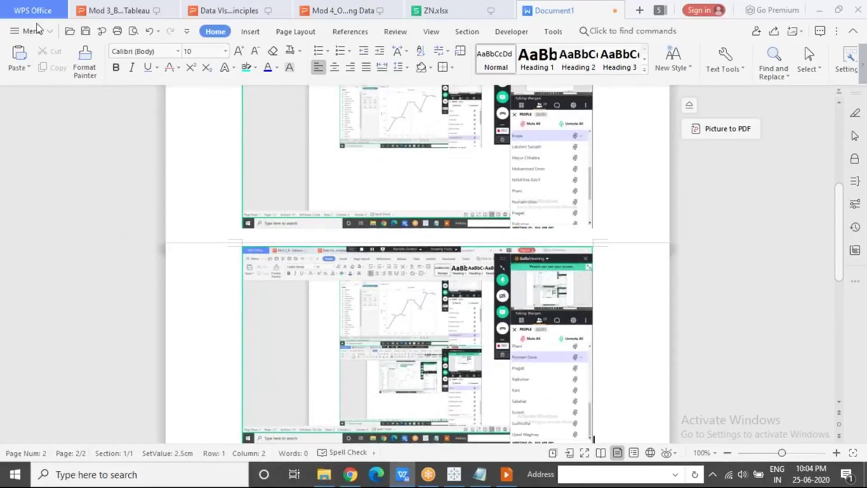
# Step: Save the document to the Desktop as "Attendance - 25June2020.docx" in Microsoft Word format
pyautogui.click(51, 31)
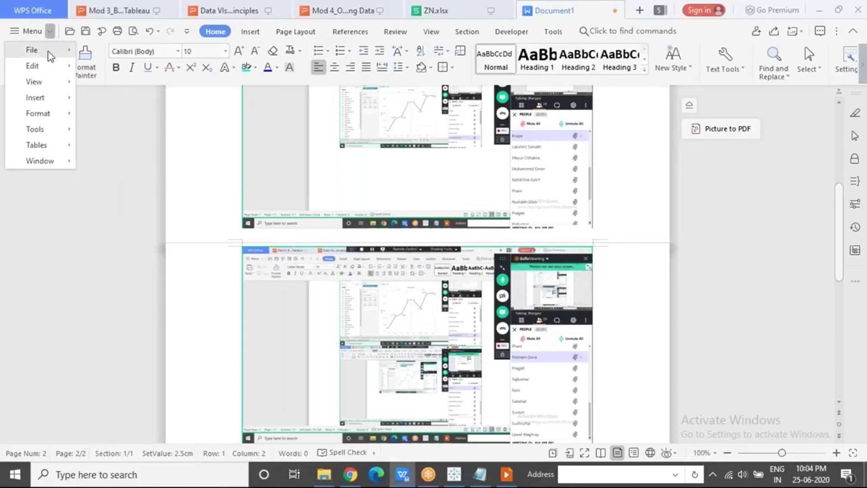
pyautogui.moveTo(51, 55)
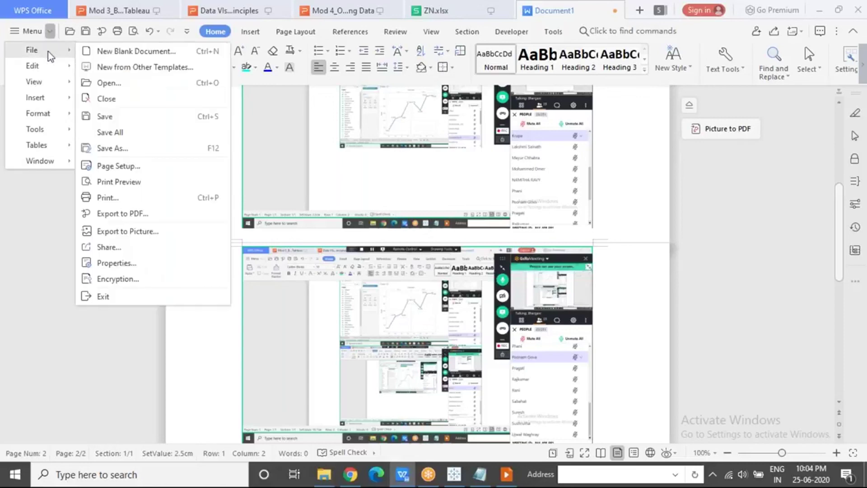
pyautogui.click(159, 148)
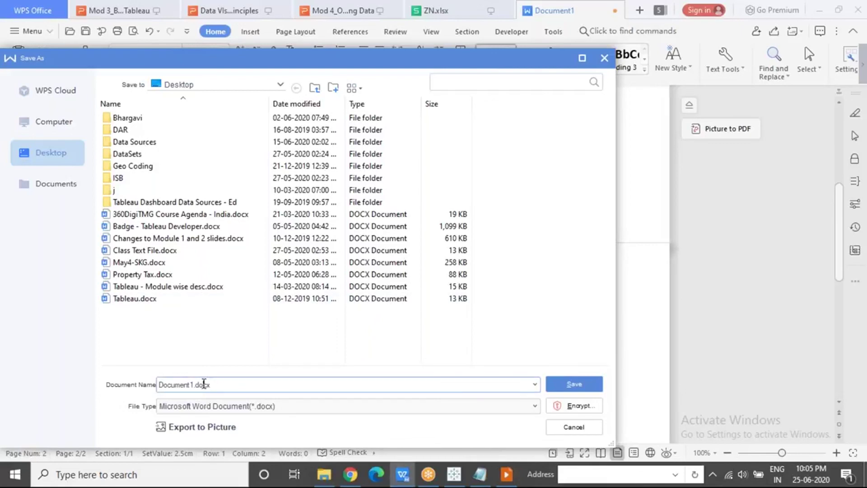
pyautogui.press('Home')
pyautogui.press('Delete')
pyautogui.press('Delete')
pyautogui.press('Delete')
pyautogui.press('Delete')
pyautogui.press('Delete')
pyautogui.press('Delete')
pyautogui.press('Delete')
pyautogui.press('Delete')
pyautogui.press('Delete')
pyautogui.press('Delete')
pyautogui.write('Attendance - 25June2020')
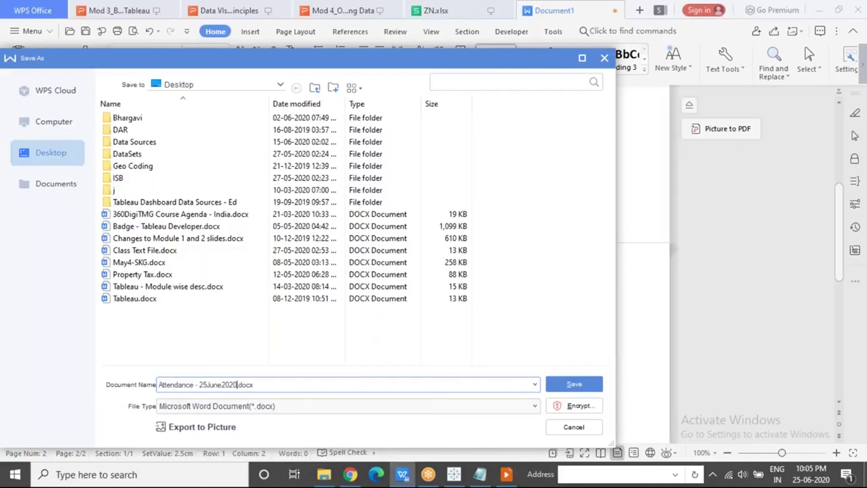
pyautogui.click(562, 388)
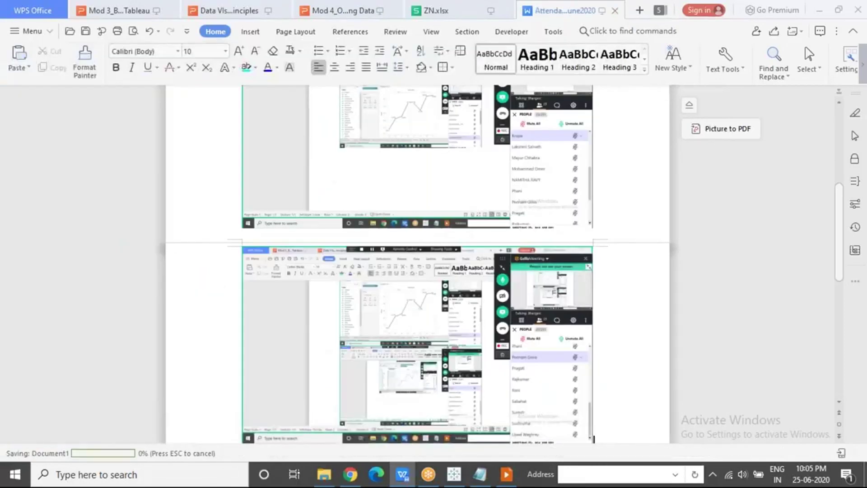